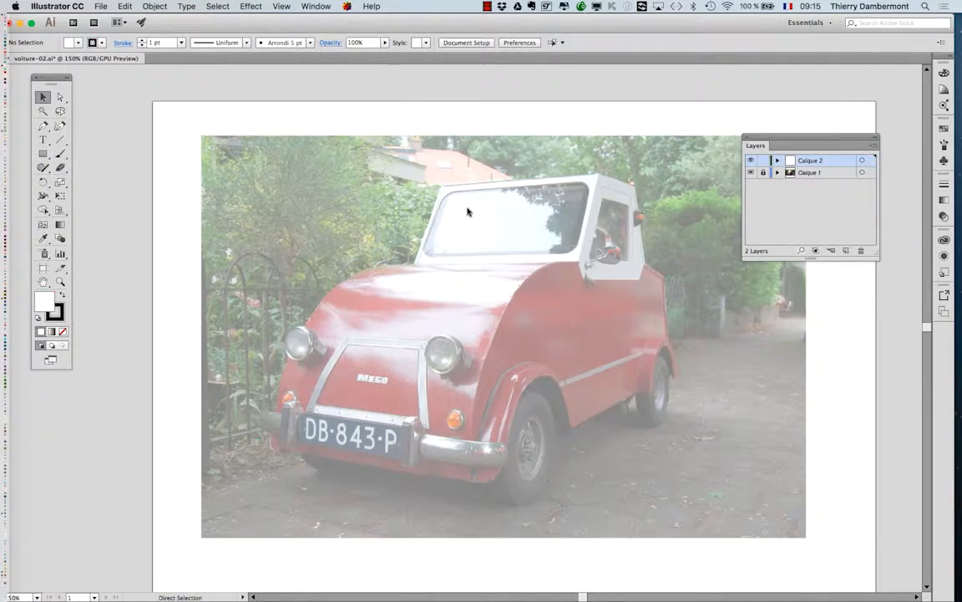
# View the car tracing in Outline mode and return the document to GPU Preview
pyautogui.moveTo(50, 77); pyautogui.dragTo(74, 90)
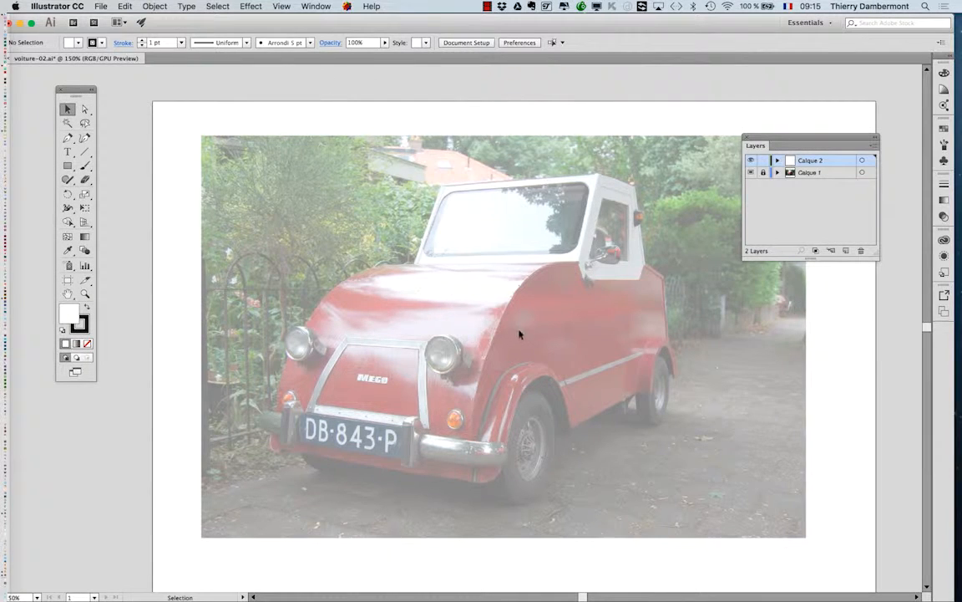
pyautogui.click(284, 8)
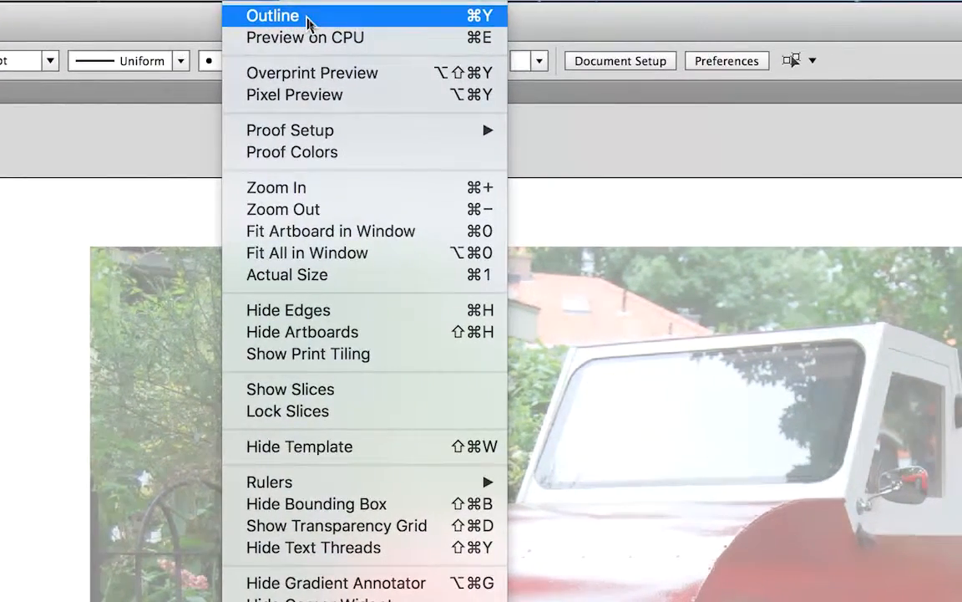
pyautogui.click(292, 17)
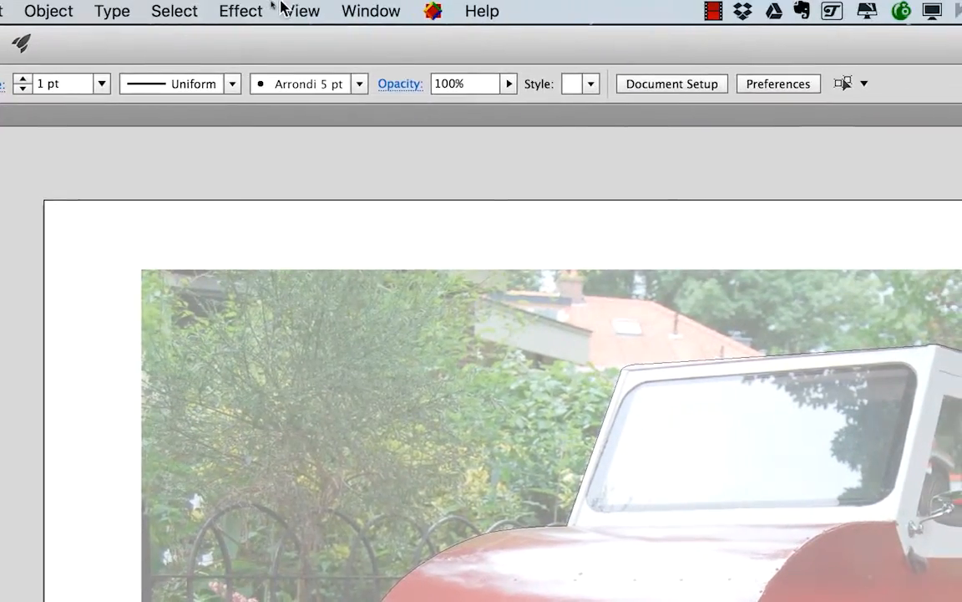
pyautogui.click(298, 12)
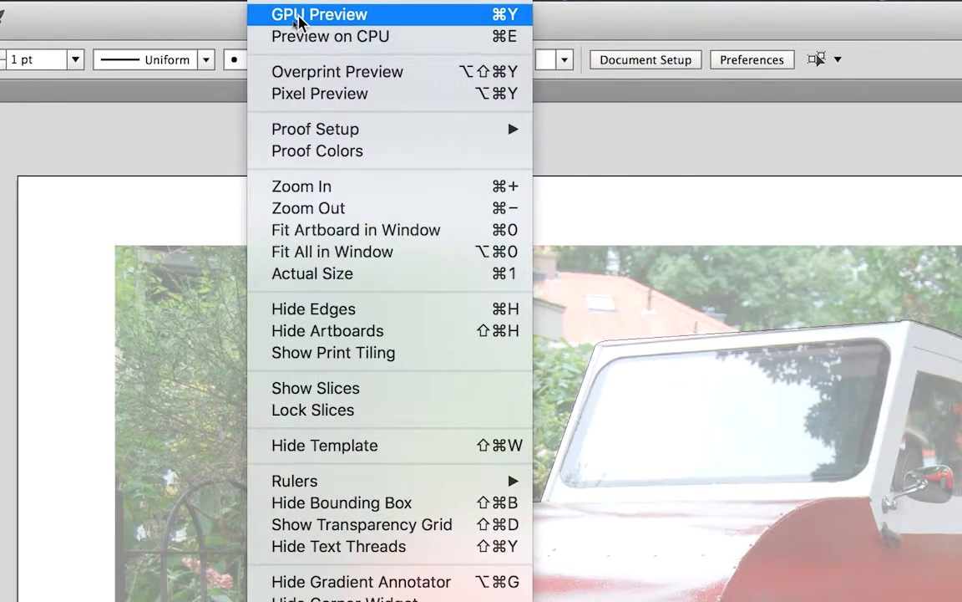
pyautogui.click(294, 17)
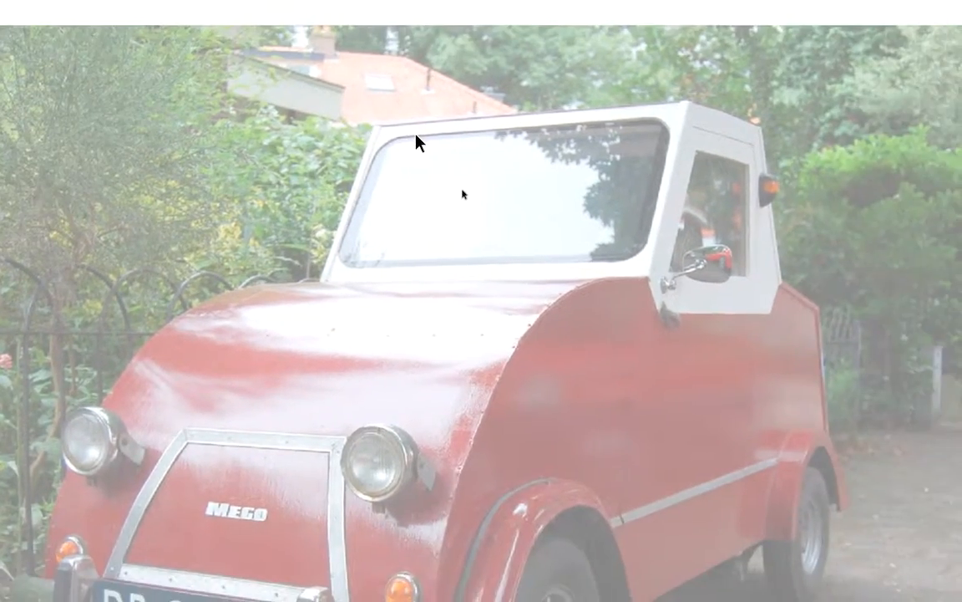
pyautogui.click(418, 136)
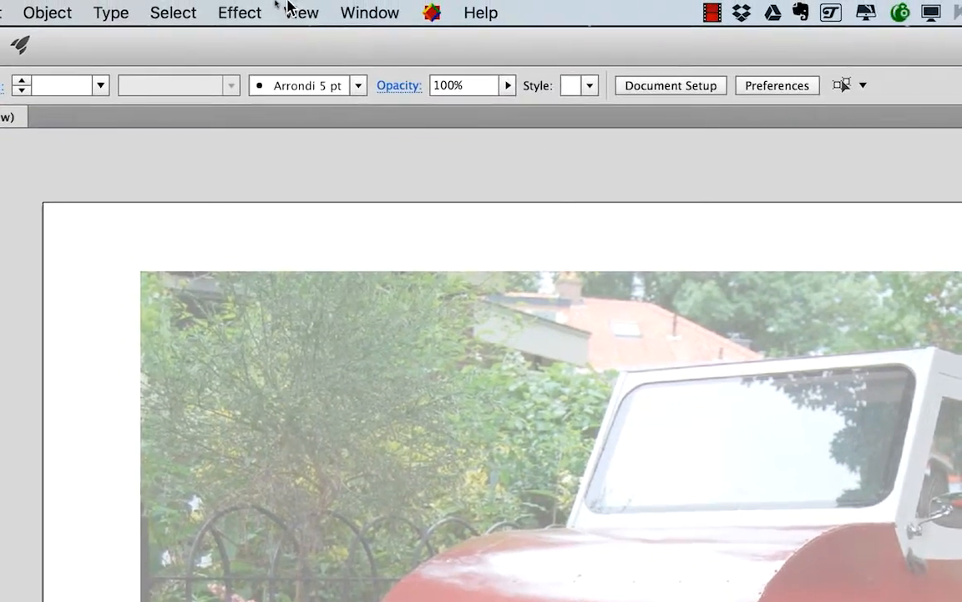
pyautogui.click(293, 7)
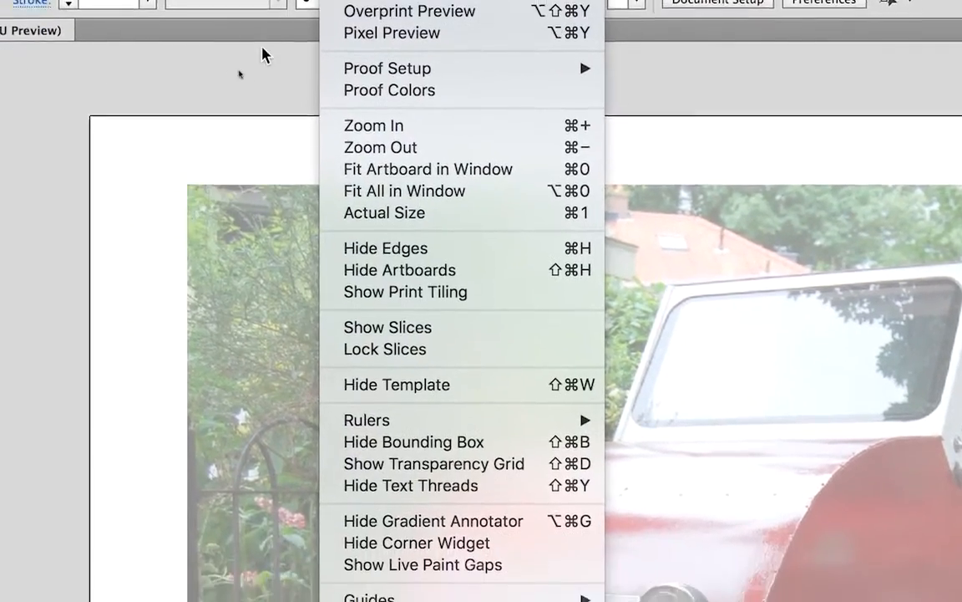
pyautogui.click(208, 132)
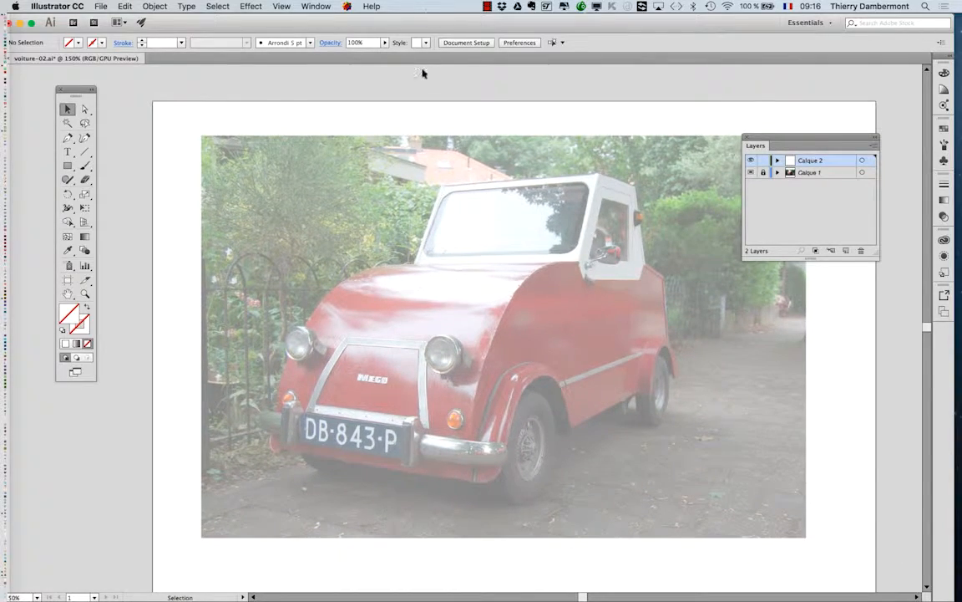
# Cycle through the screen modes, including full screen, and return to the normal screen mode
pyautogui.press('f')
pyautogui.press('f')
pyautogui.press('f')
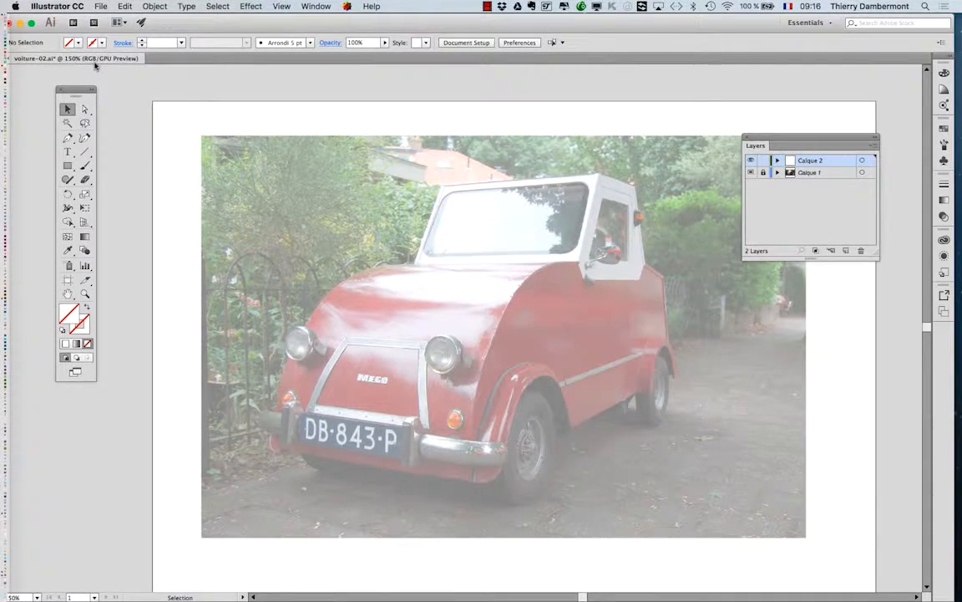
pyautogui.press('f')
pyautogui.press('f')
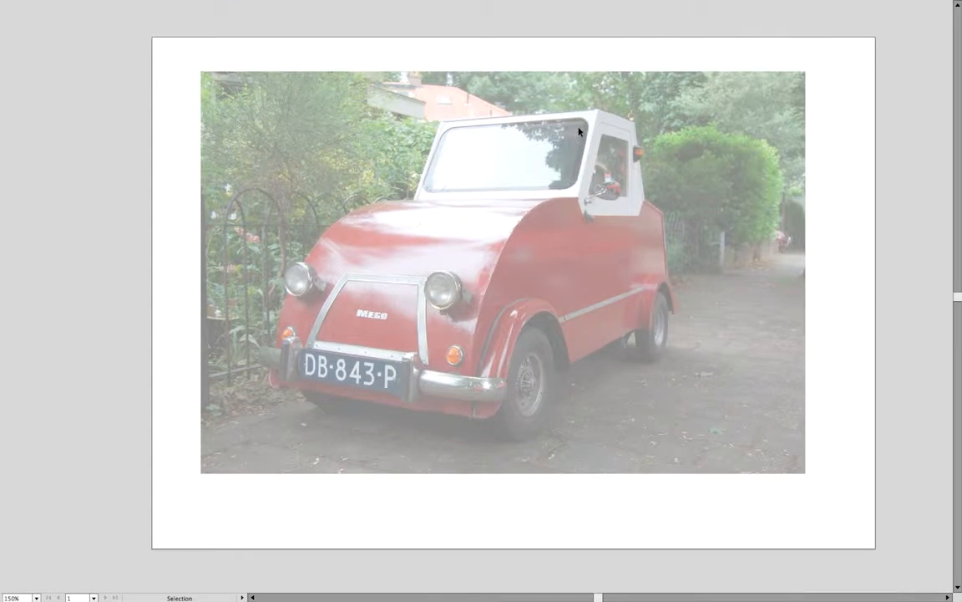
pyautogui.press('f')
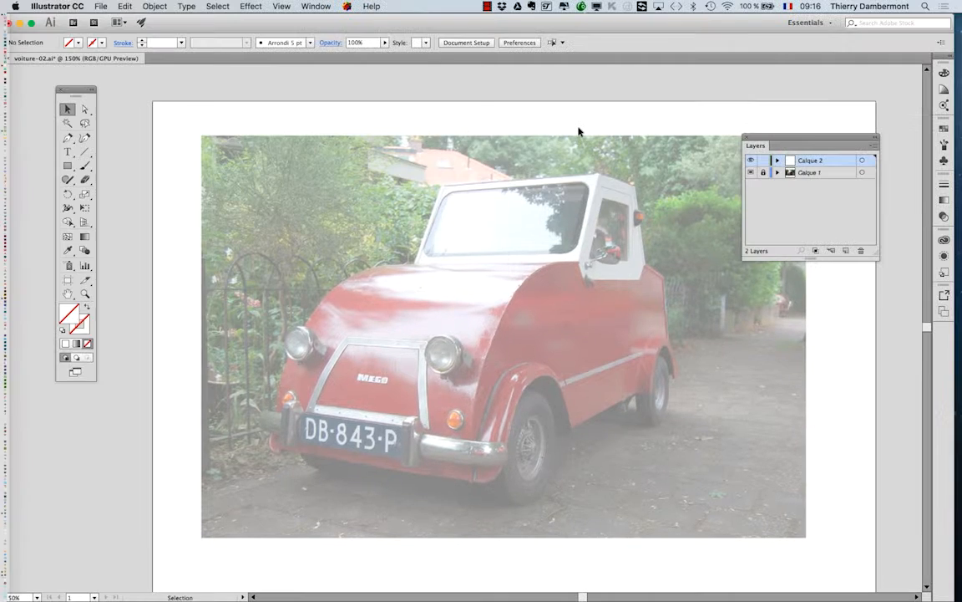
pyautogui.press('f')
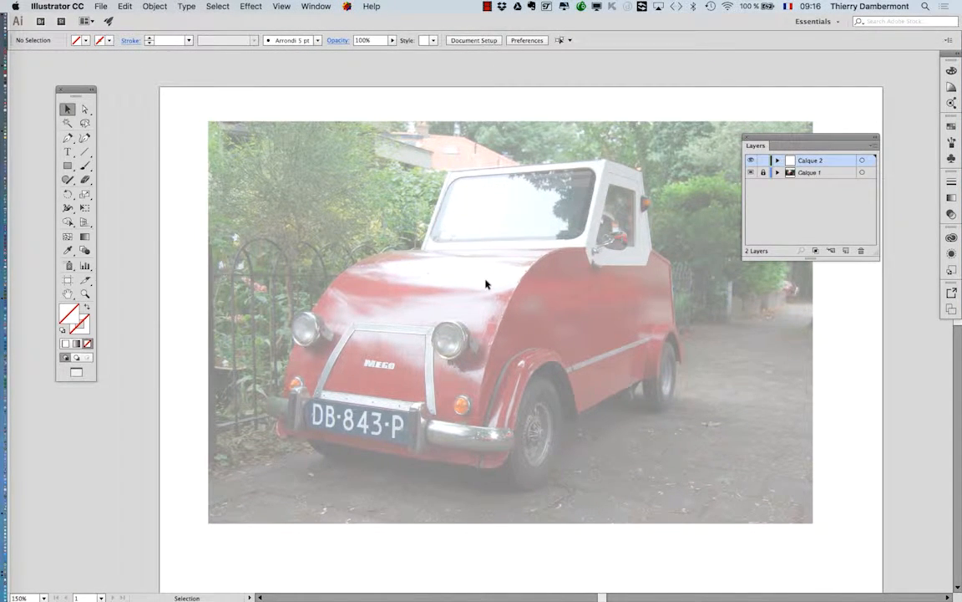
pyautogui.press('f')
pyautogui.press('f')
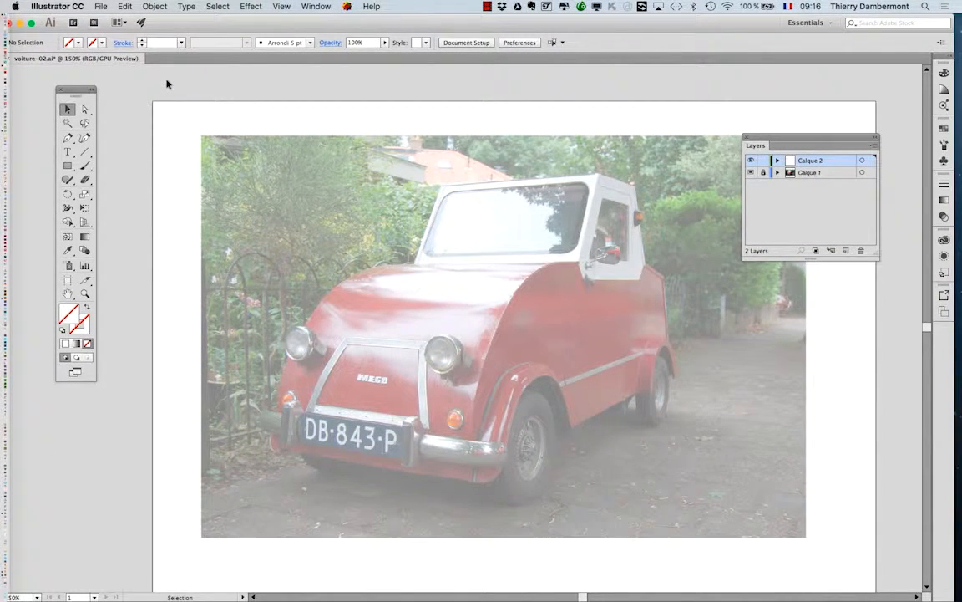
# Reposition the floating Layers panel beside the car photo
pyautogui.scroll(-1, 874, 345)
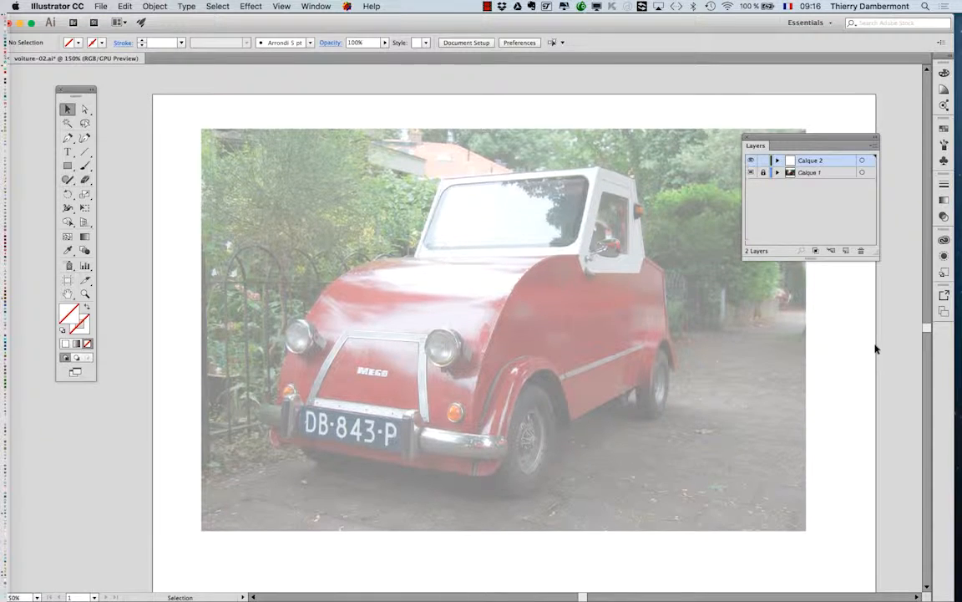
pyautogui.scroll(-4, 874, 348)
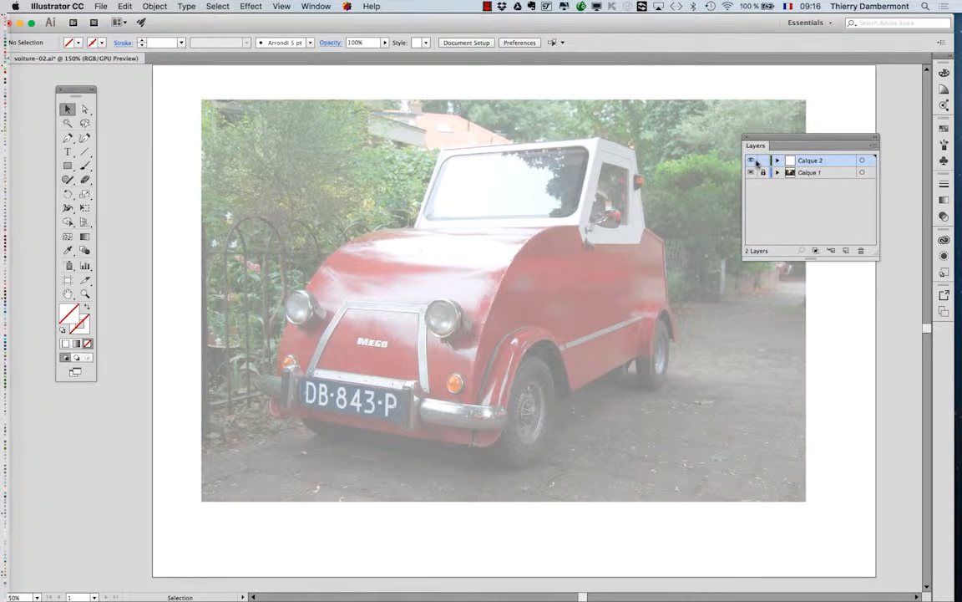
pyautogui.moveTo(769, 141); pyautogui.dragTo(784, 197)
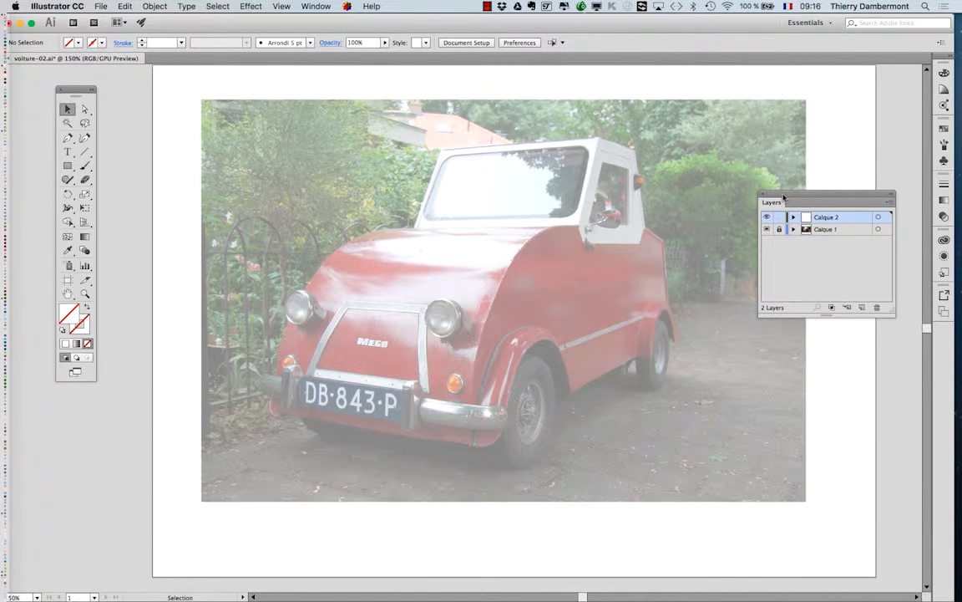
pyautogui.click(299, 5)
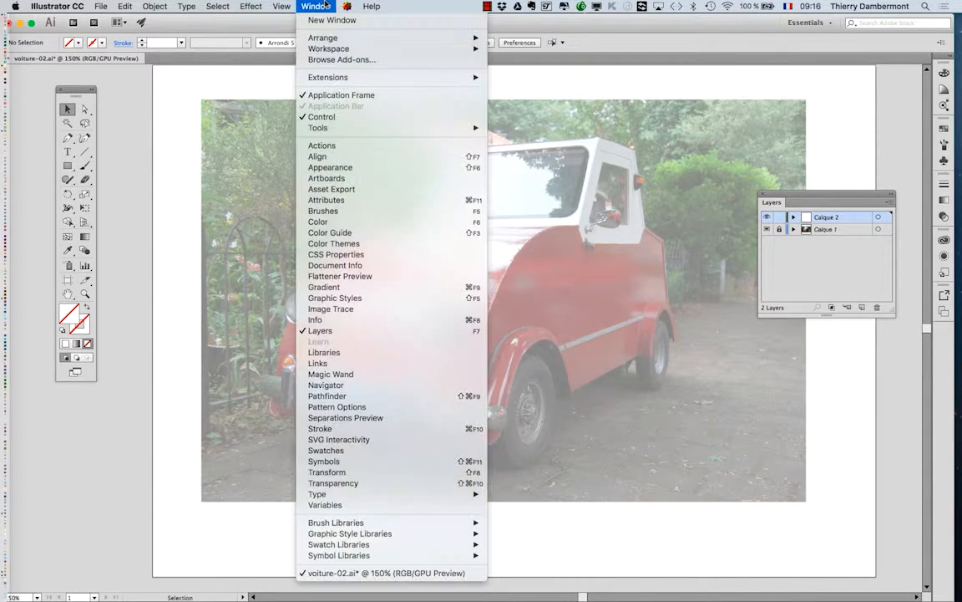
pyautogui.click(851, 414)
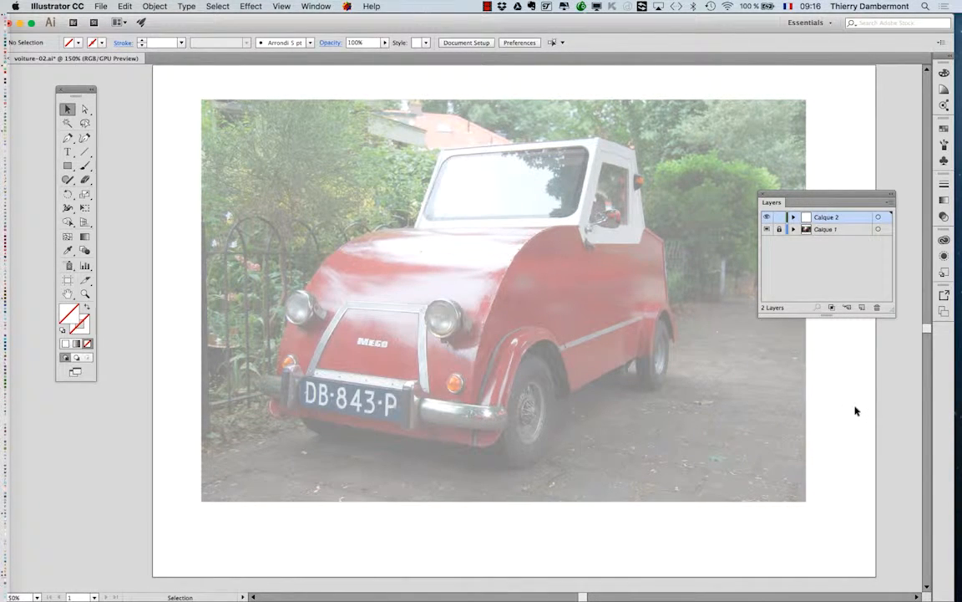
pyautogui.moveTo(798, 196); pyautogui.dragTo(762, 179)
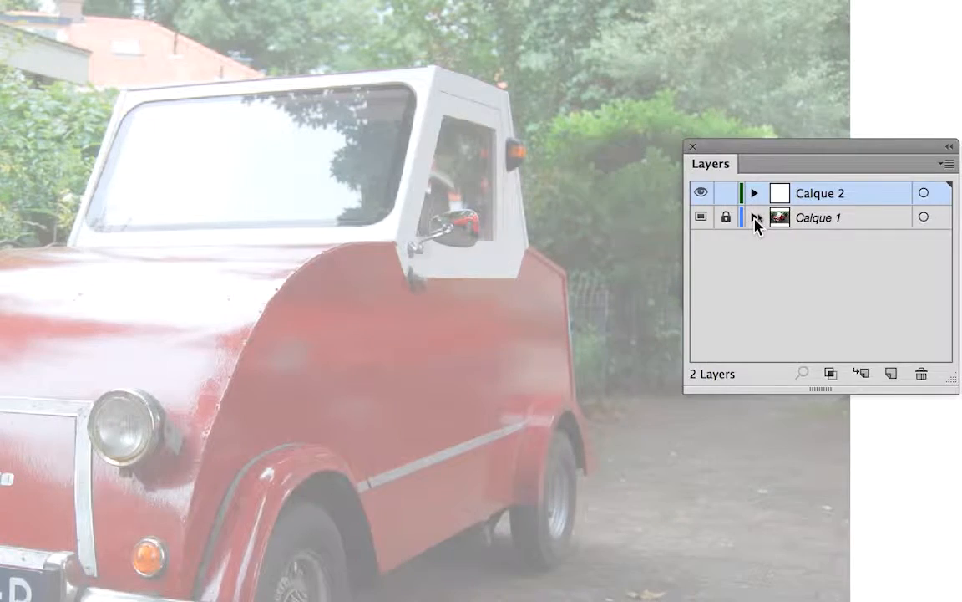
# Expand the photo layer Calque 1 to examine its contents, collapse it and toggle its visibility
pyautogui.click(752, 218)
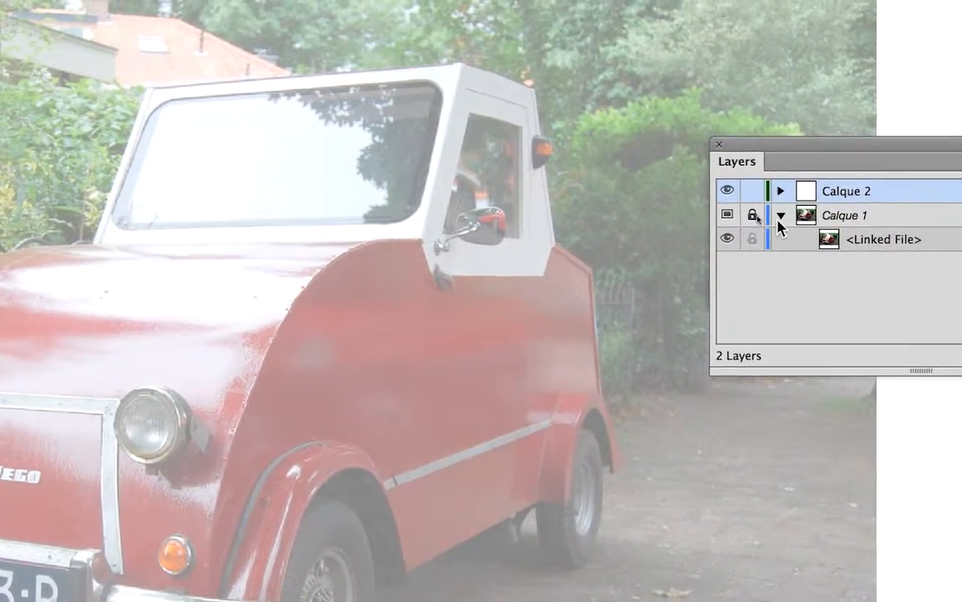
pyautogui.click(805, 214)
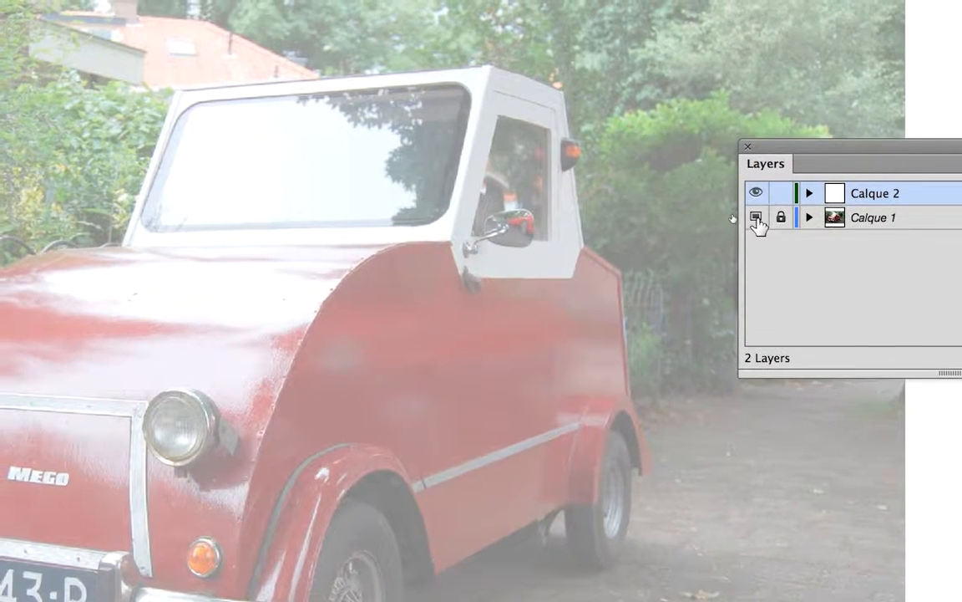
pyautogui.click(752, 213)
pyautogui.click(751, 214)
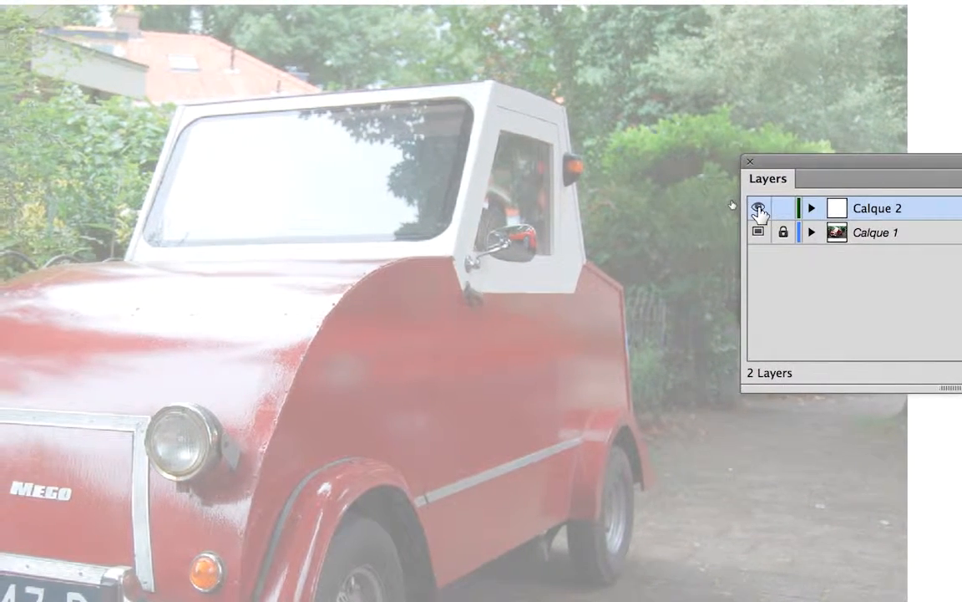
# Toggle the visibility of Calque 2 to check its contents and select the car's outline path
pyautogui.click(759, 209)
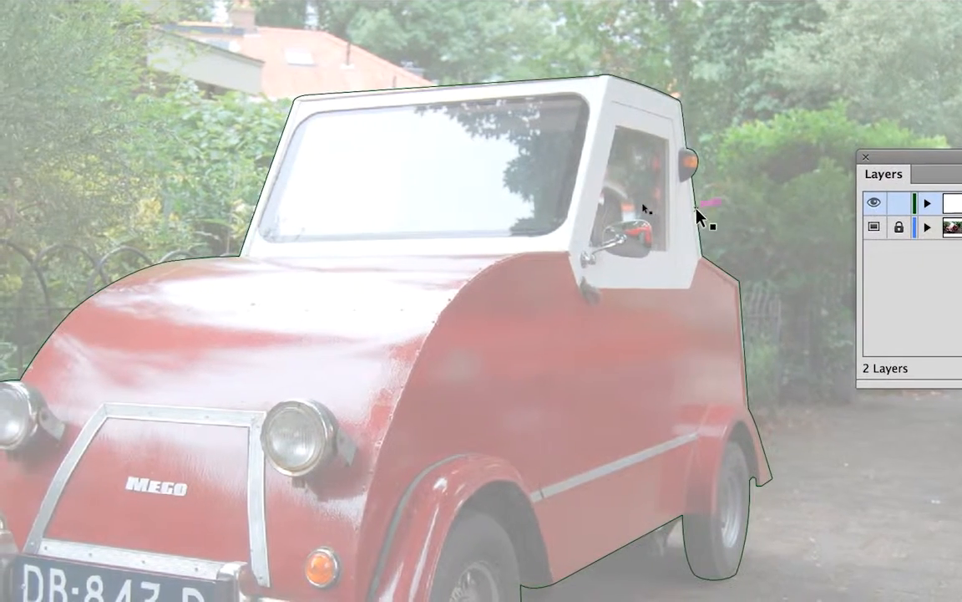
pyautogui.click(586, 217)
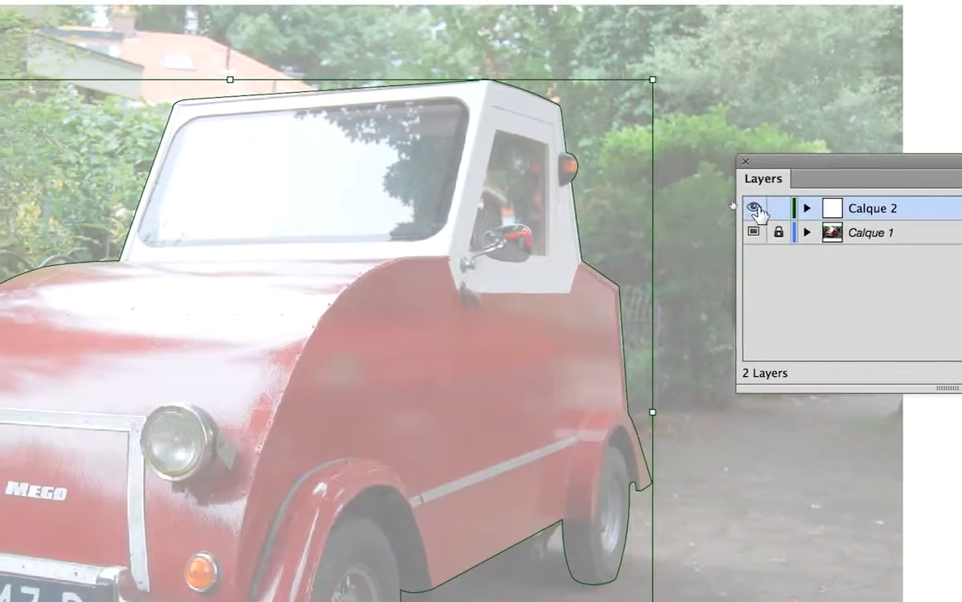
pyautogui.click(732, 207)
pyautogui.click(732, 207)
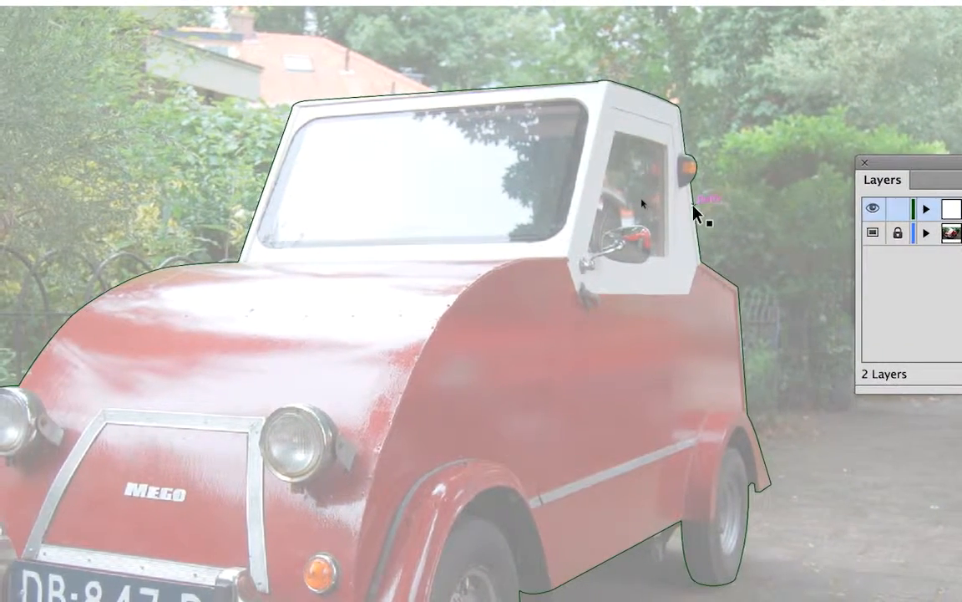
pyautogui.click(678, 208)
# Hide the template layer Calque 1 to view the car outline alone and show the layer again
pyautogui.press('a')
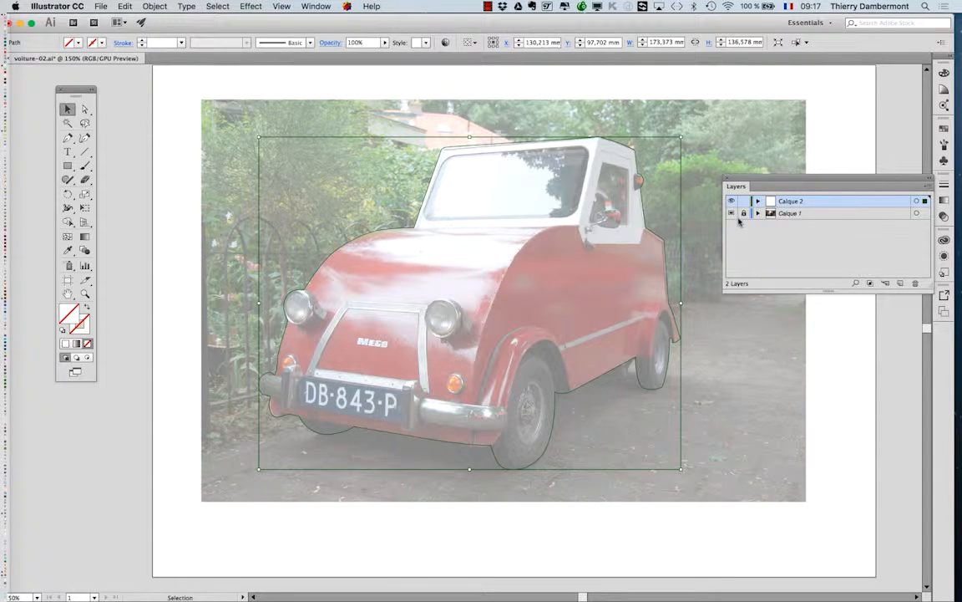
pyautogui.press('super+alt+8')
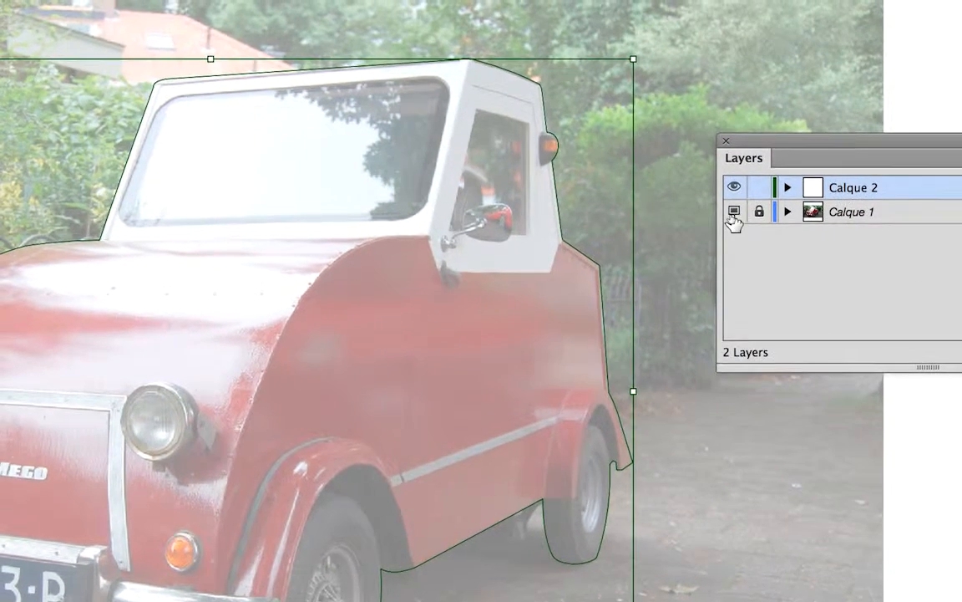
pyautogui.click(733, 212)
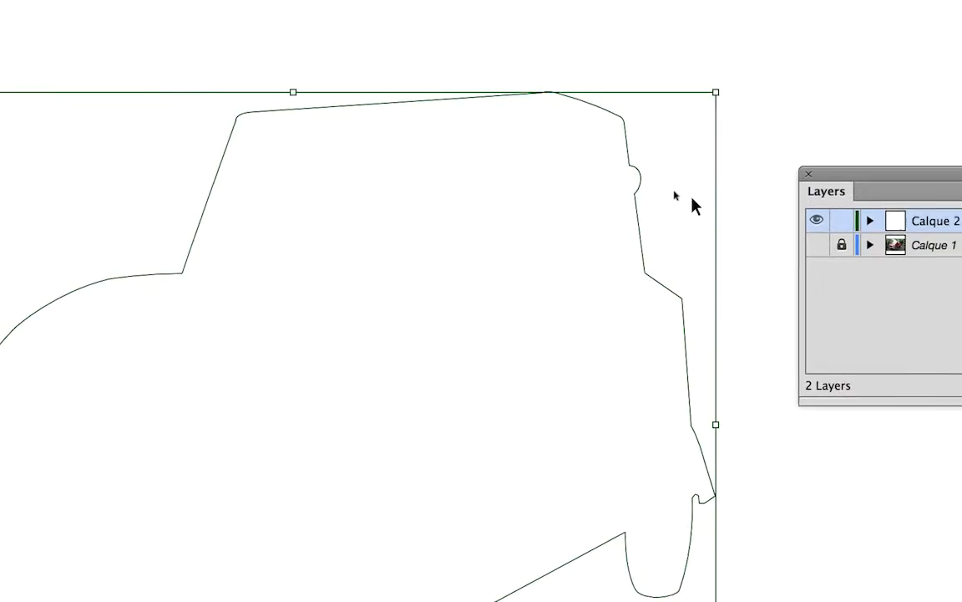
pyautogui.click(828, 249)
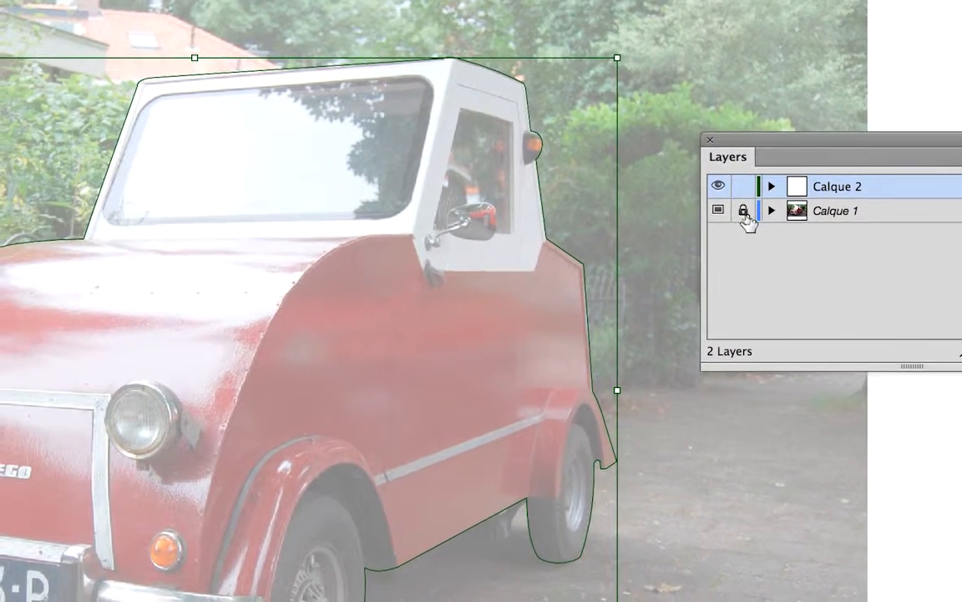
# Unlock layer Calque 1 and select the linked photo together with the car outline path
pyautogui.click(744, 214)
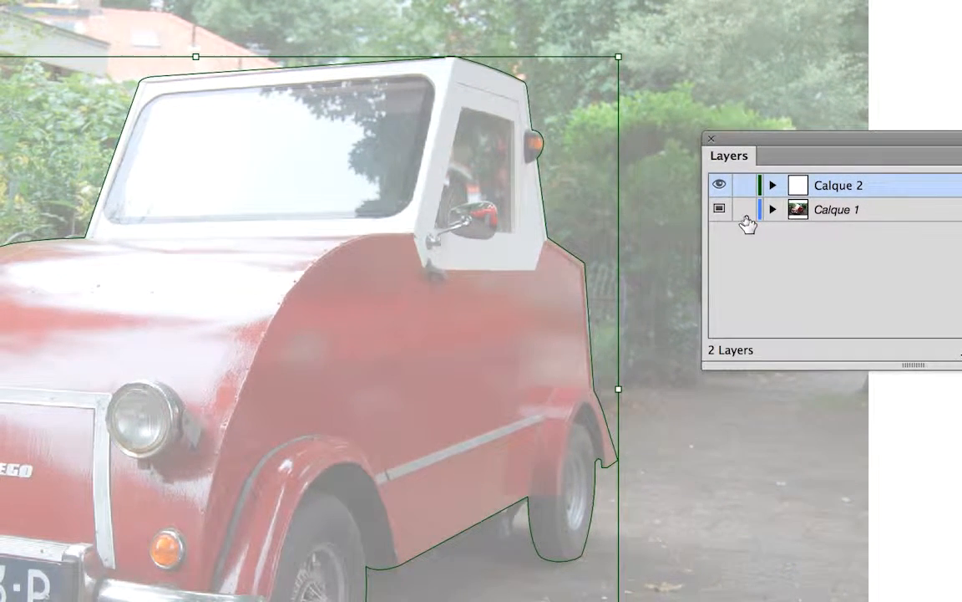
pyautogui.press('a')
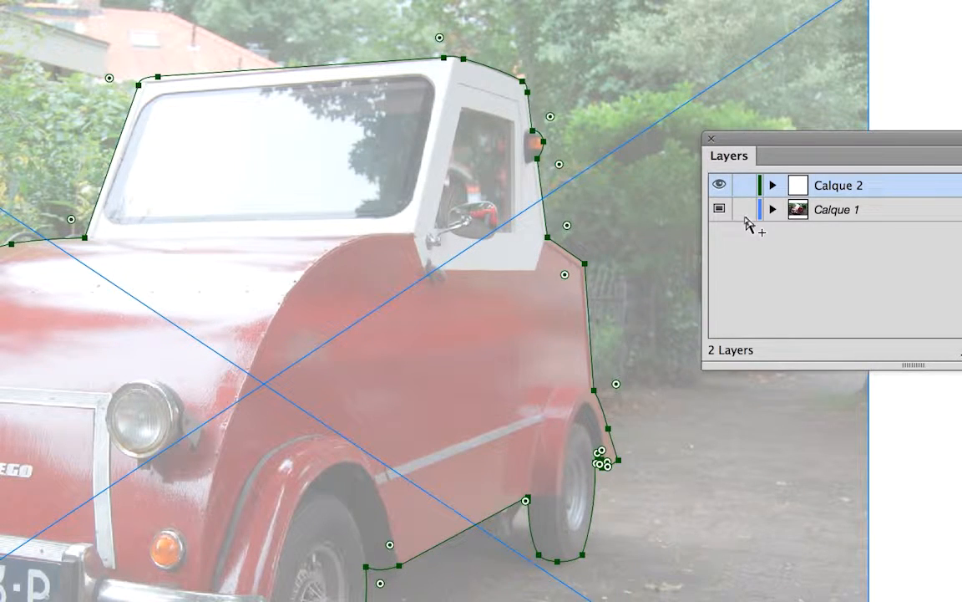
pyautogui.press('v')
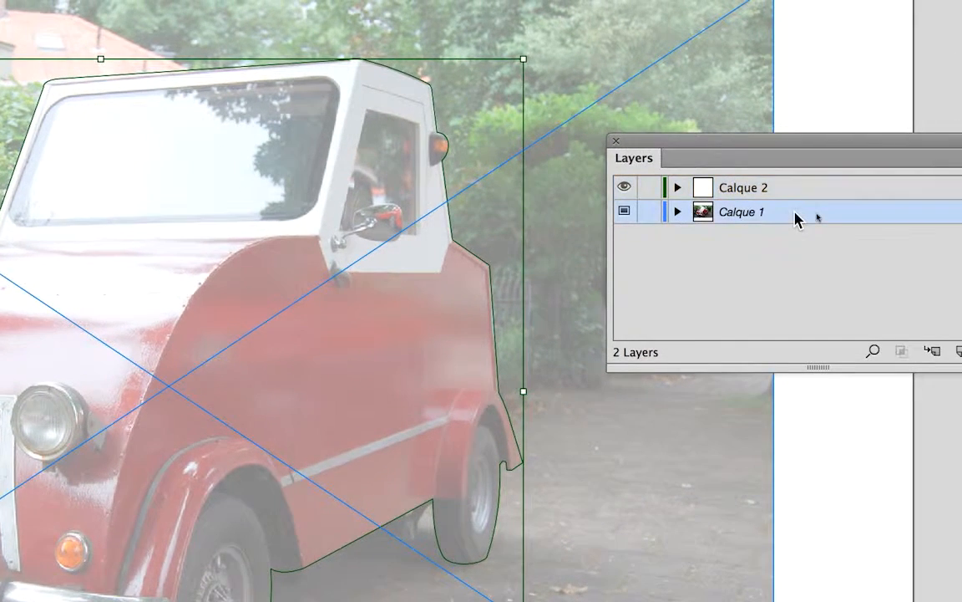
# Turn off the Template option for layer Calque 1 in its layer options
pyautogui.doubleClick(795, 213)
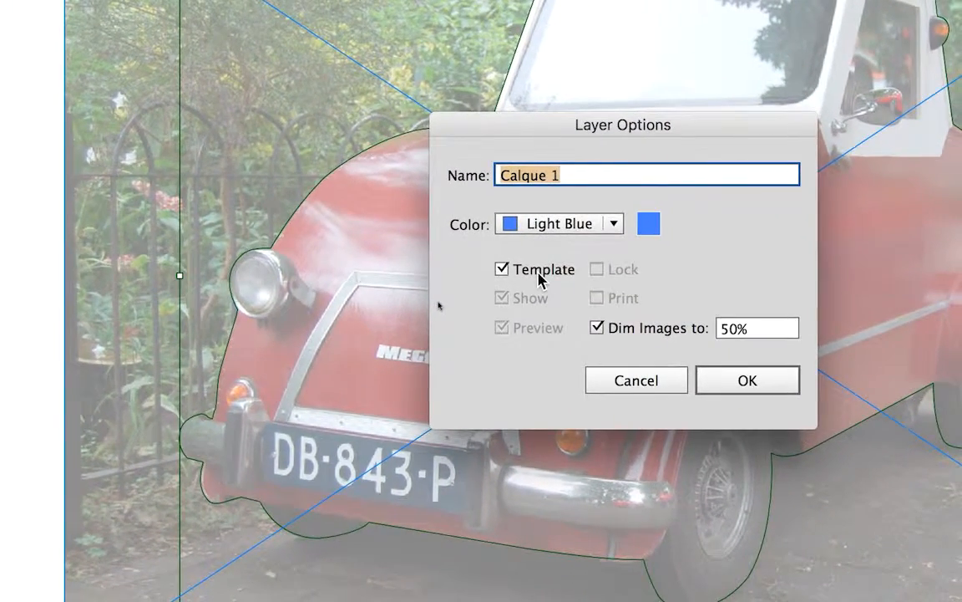
pyautogui.click(539, 279)
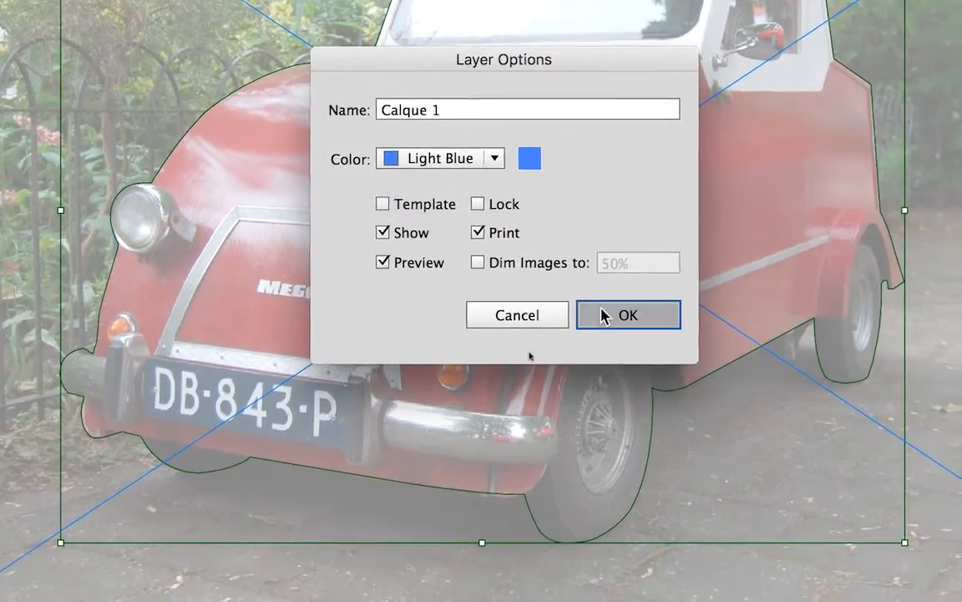
pyautogui.click(717, 381)
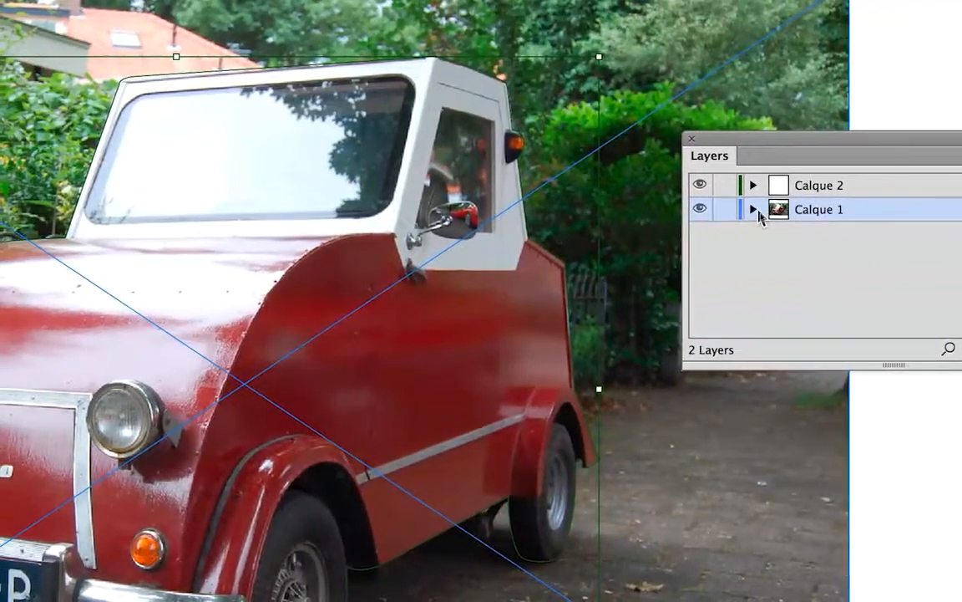
# Check what layer Calque 1 contains and rename the layer "photo"
pyautogui.click(685, 204)
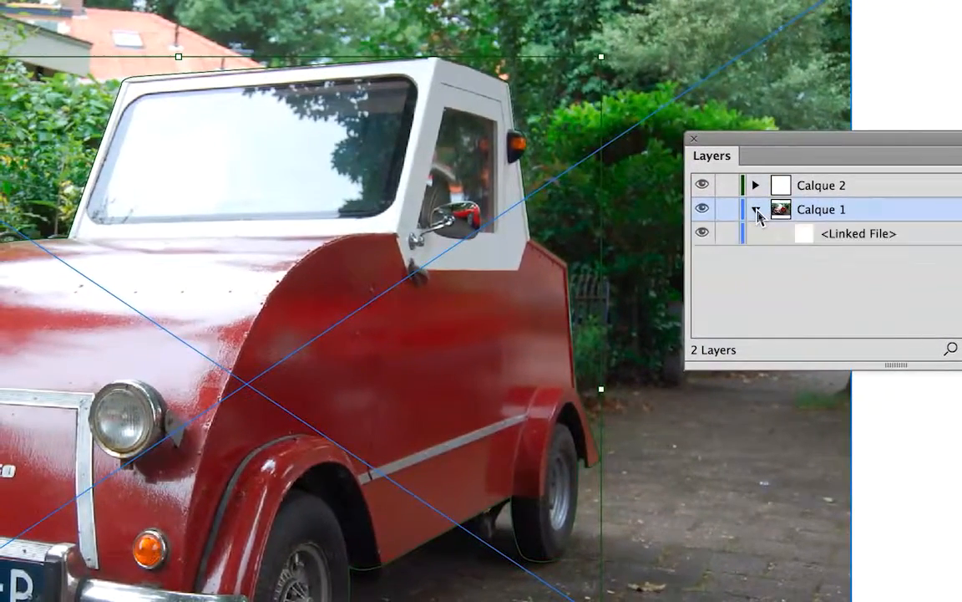
pyautogui.click(757, 211)
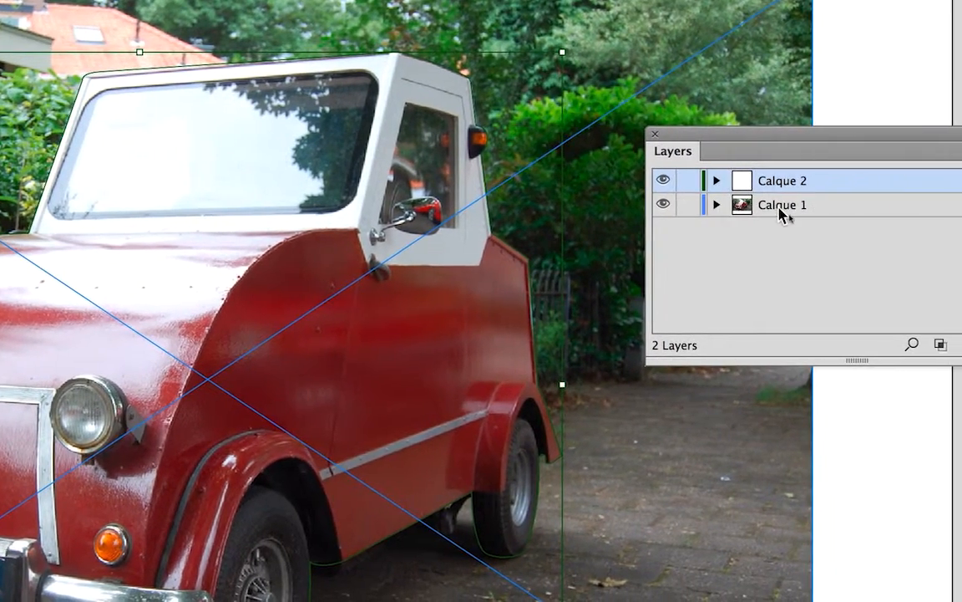
pyautogui.doubleClick(820, 224)
pyautogui.write('photo')
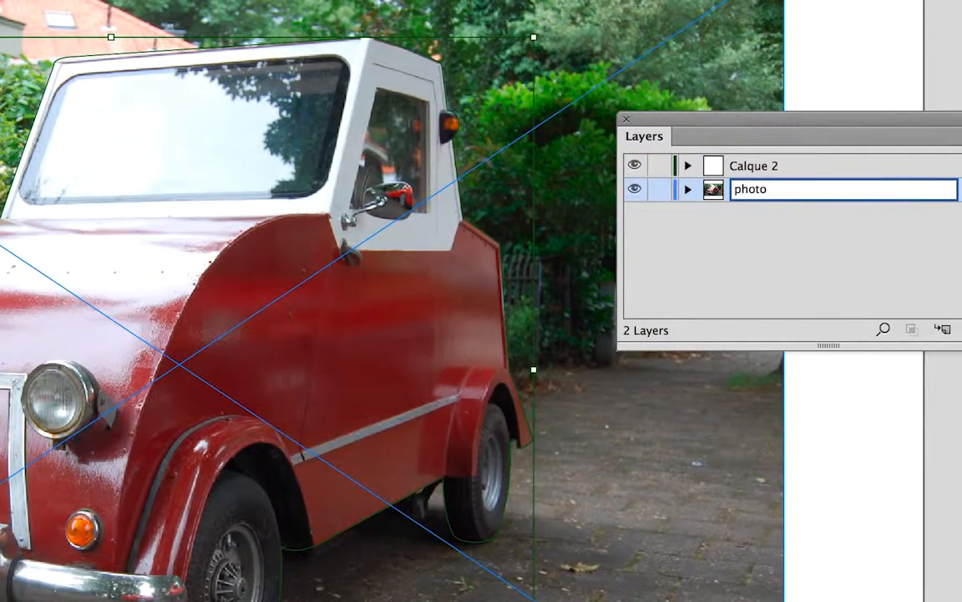
pyautogui.press('Return')
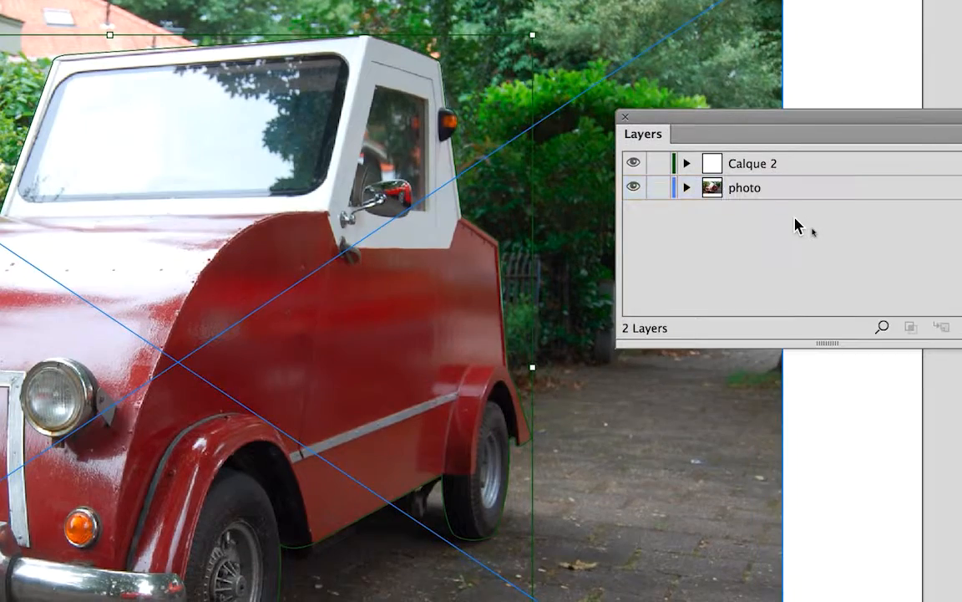
# Rename layer Calque 2, which holds the car's outline path, as "detourage"
pyautogui.doubleClick(763, 173)
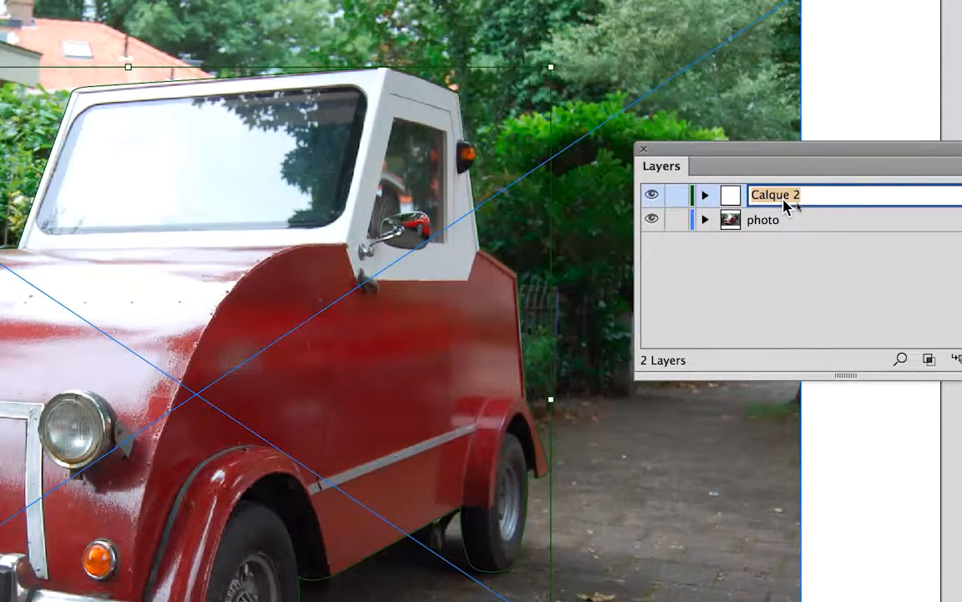
pyautogui.write('det')
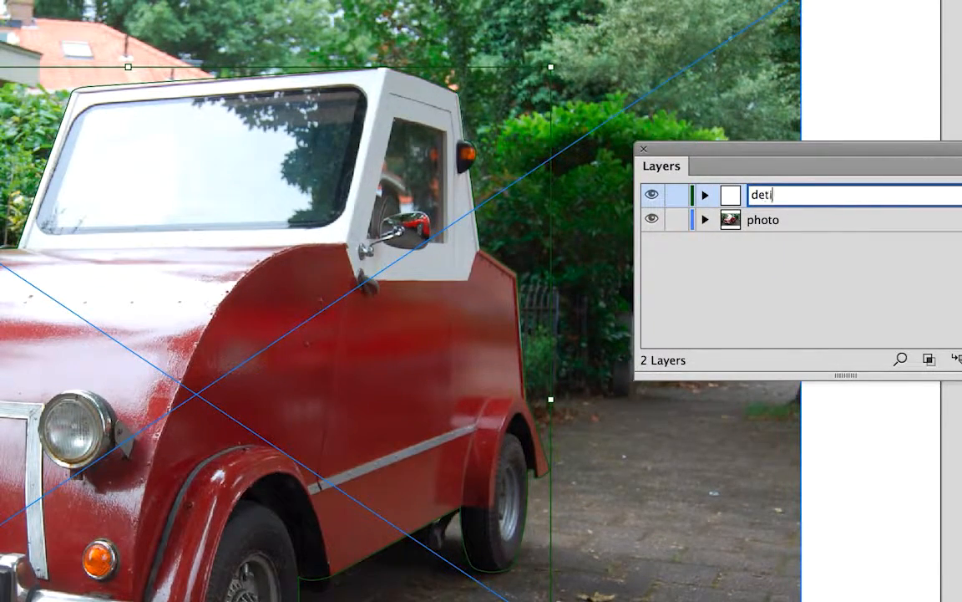
pyautogui.write('ourage')
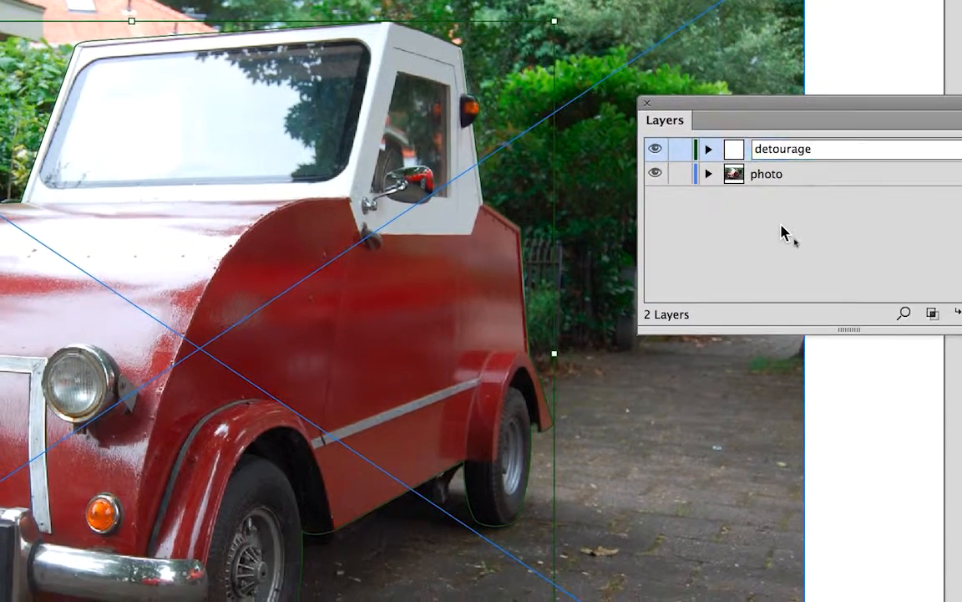
pyautogui.click(779, 272)
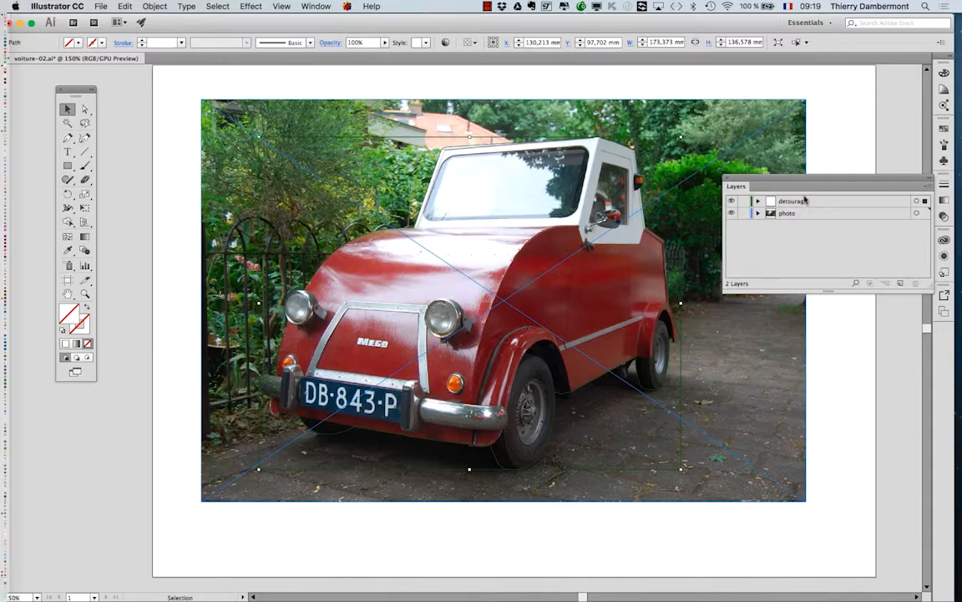
# Set the highlight color of the detourage layer to Magenta in its layer options
pyautogui.click(790, 196)
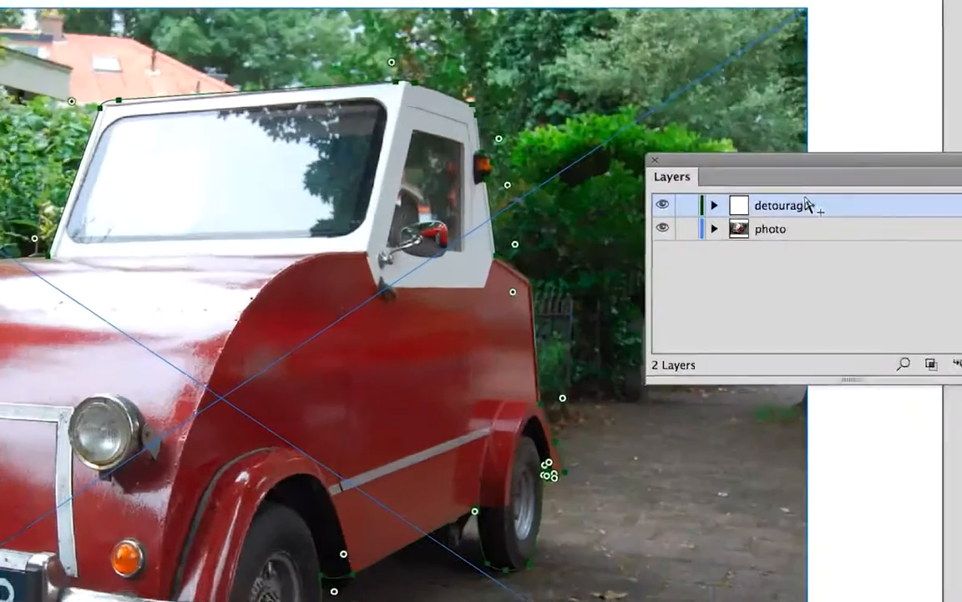
pyautogui.press('v')
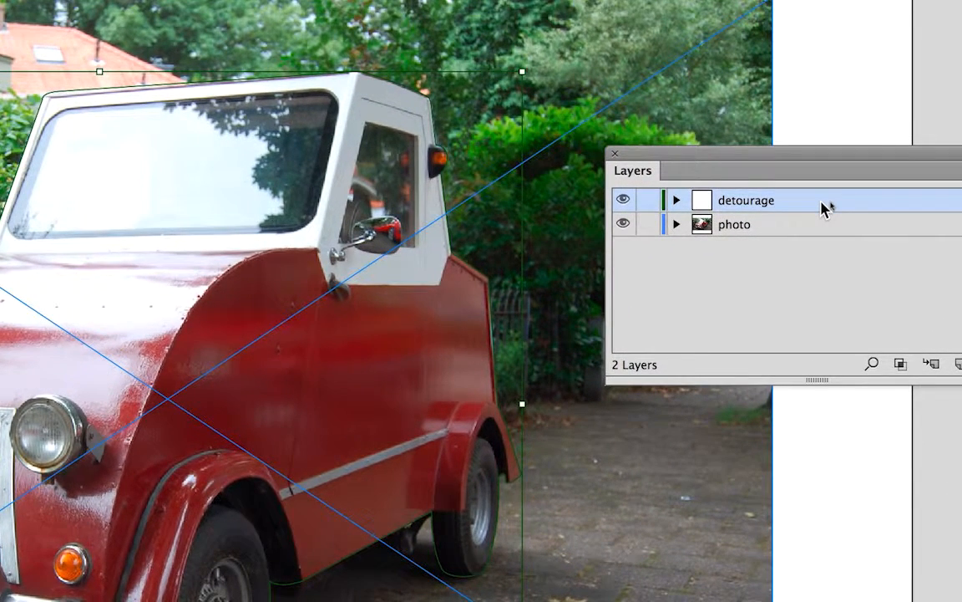
pyautogui.doubleClick(823, 205)
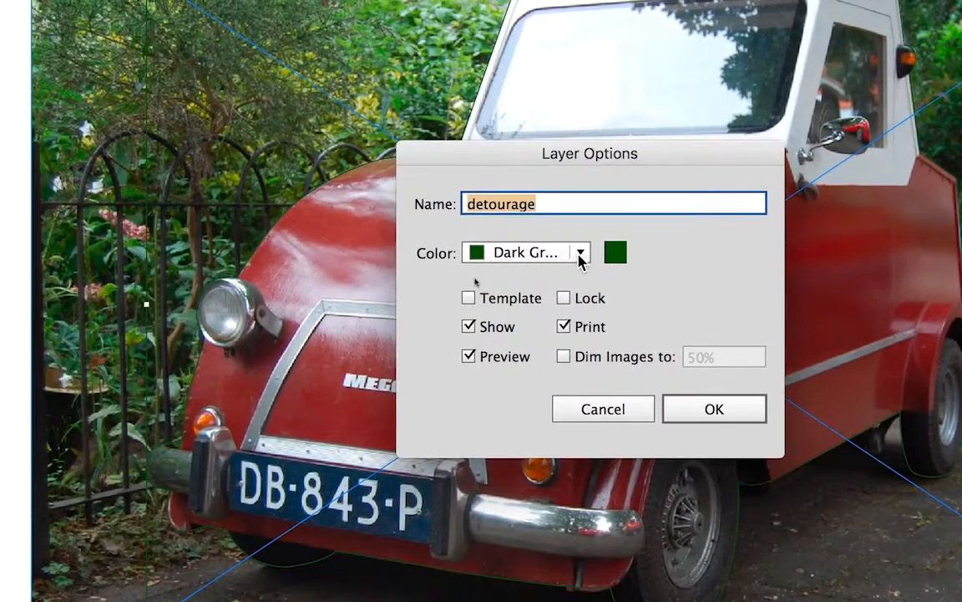
pyautogui.click(110, 352)
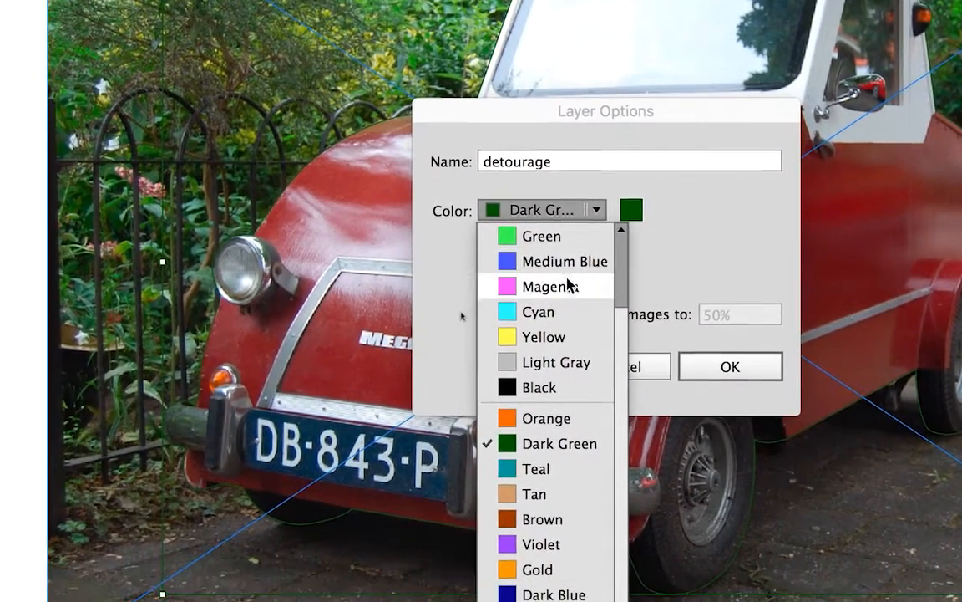
pyautogui.click(568, 328)
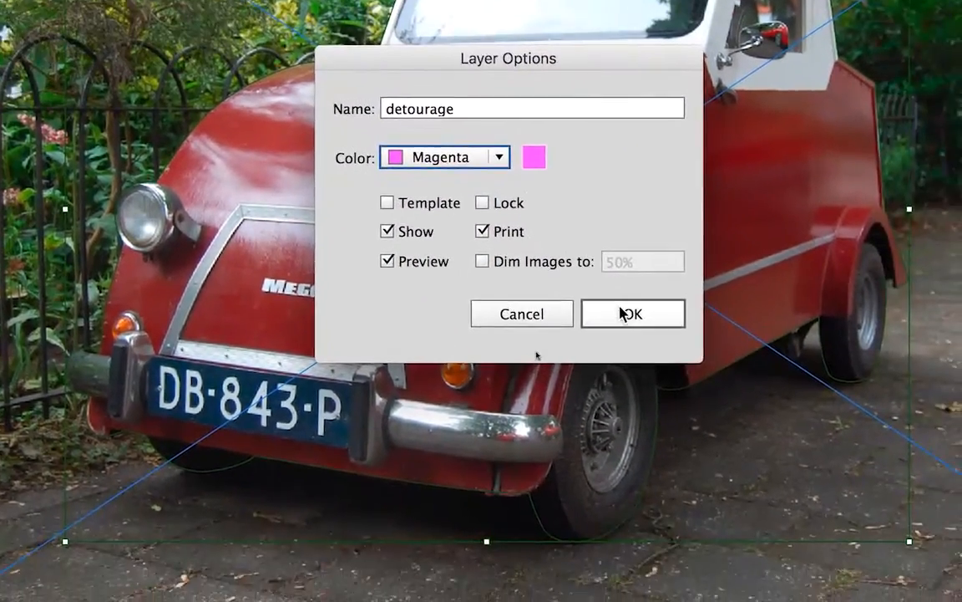
pyautogui.click(622, 313)
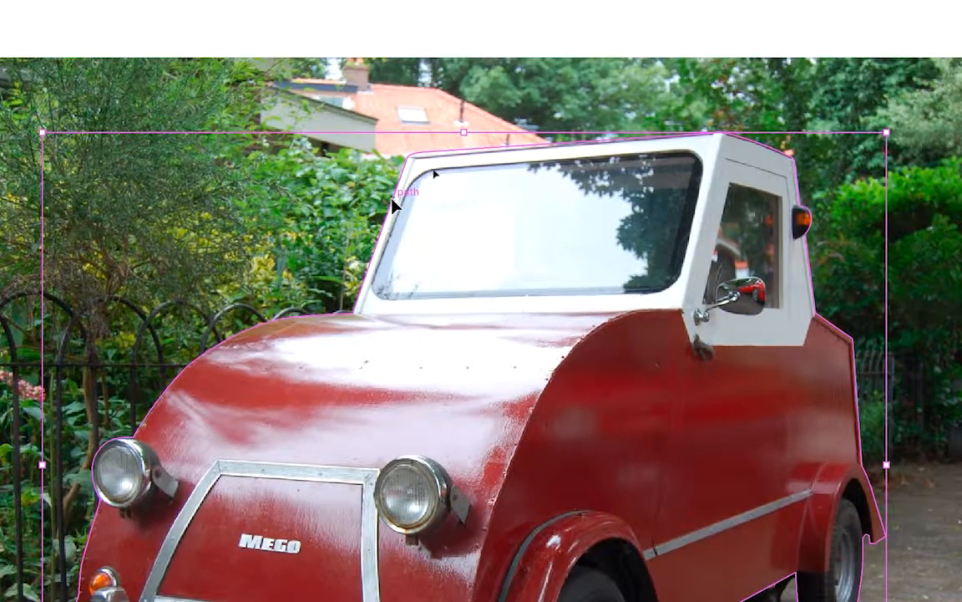
# Hide the bounding box around selected objects so only the outline path's anchor points show
pyautogui.press('alt+super+8')
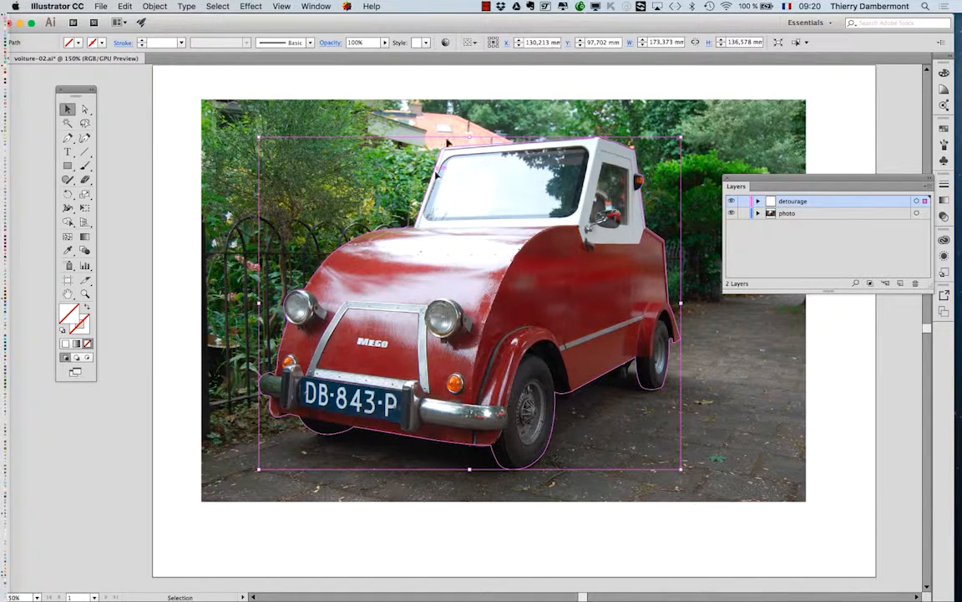
pyautogui.click(282, 6)
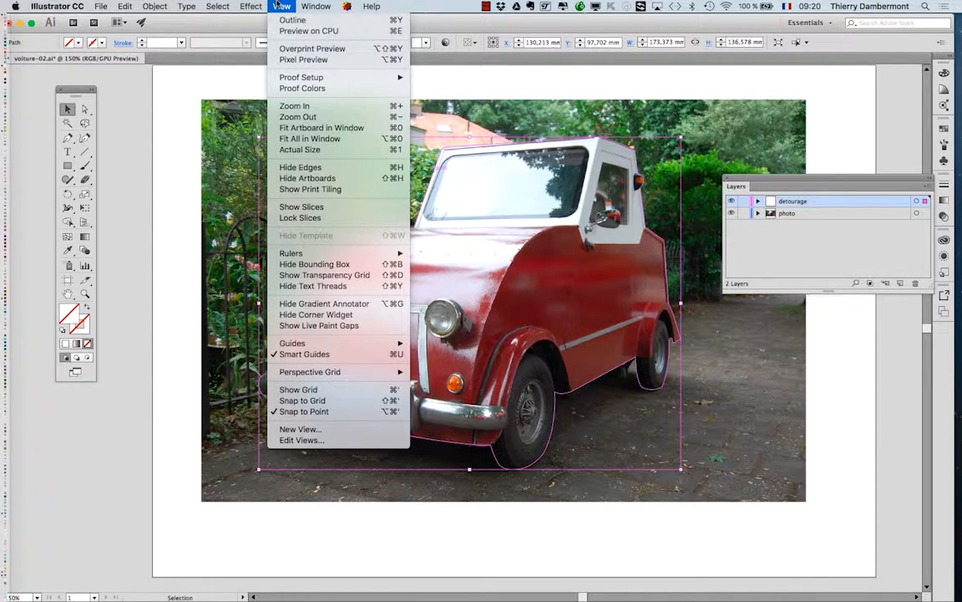
pyautogui.click(277, 4)
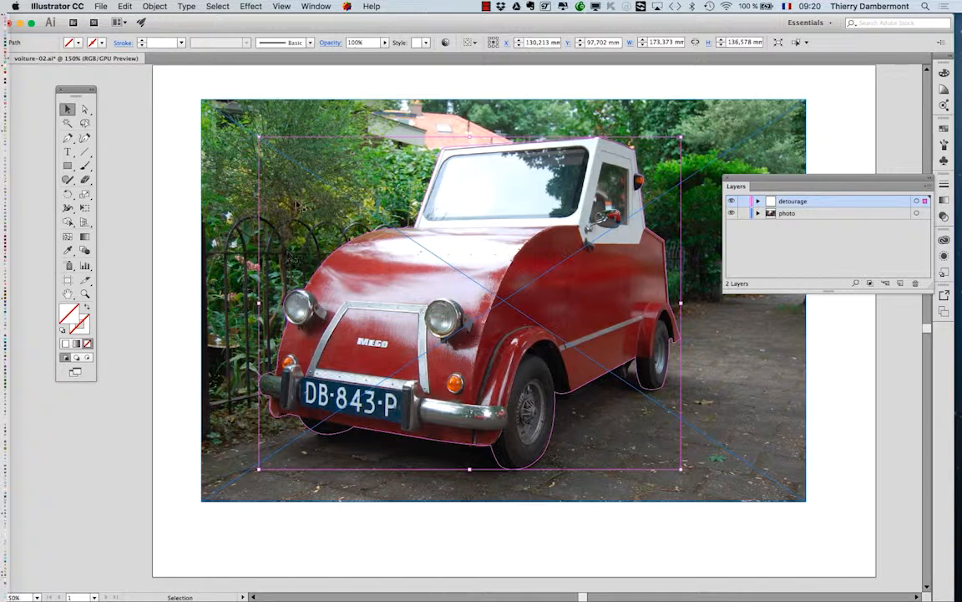
pyautogui.click(283, 6)
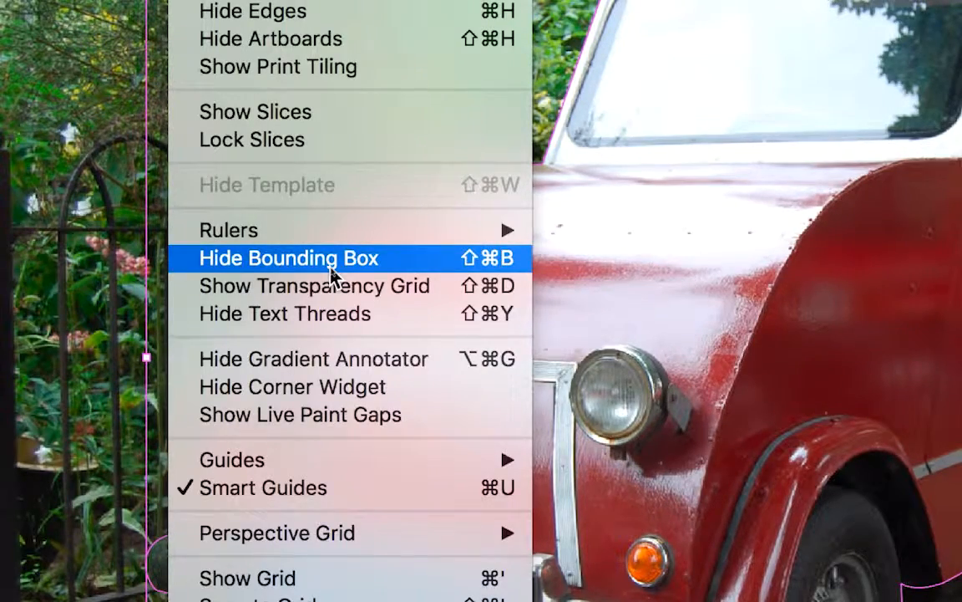
pyautogui.click(333, 274)
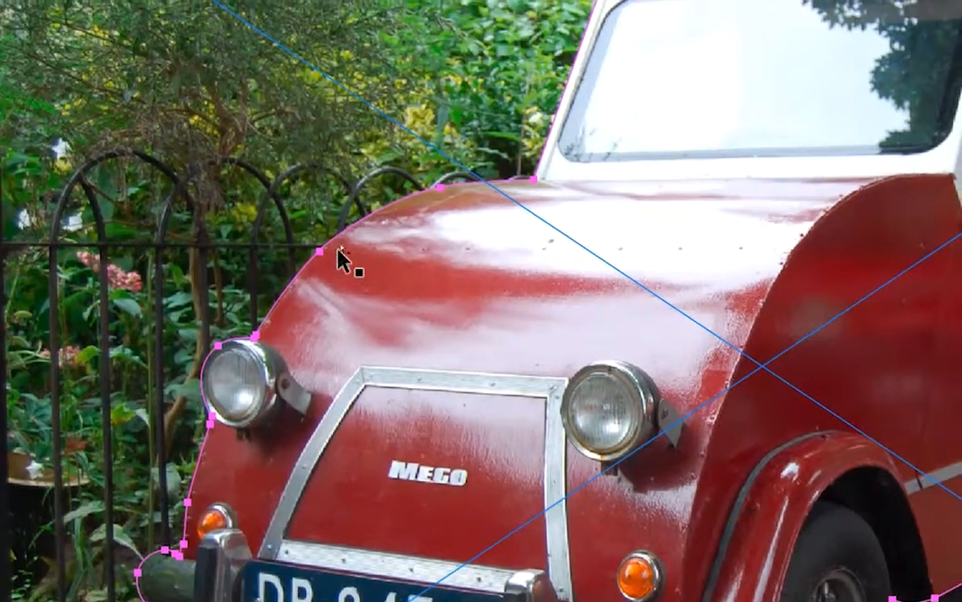
# Deselect everything and reselect the car's outline path by its edge along the roof
pyautogui.press('a')
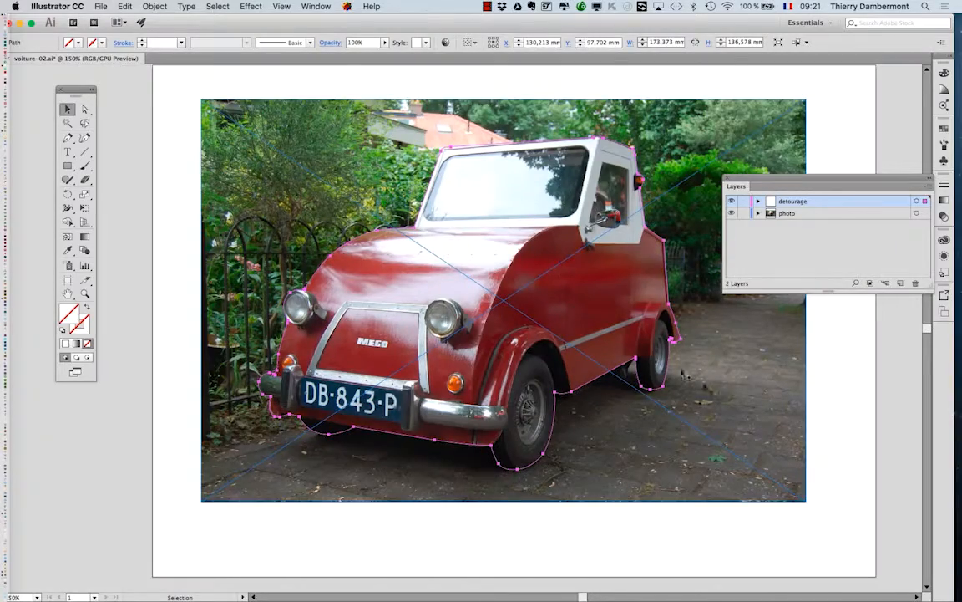
pyautogui.click(834, 399)
pyautogui.click(676, 321)
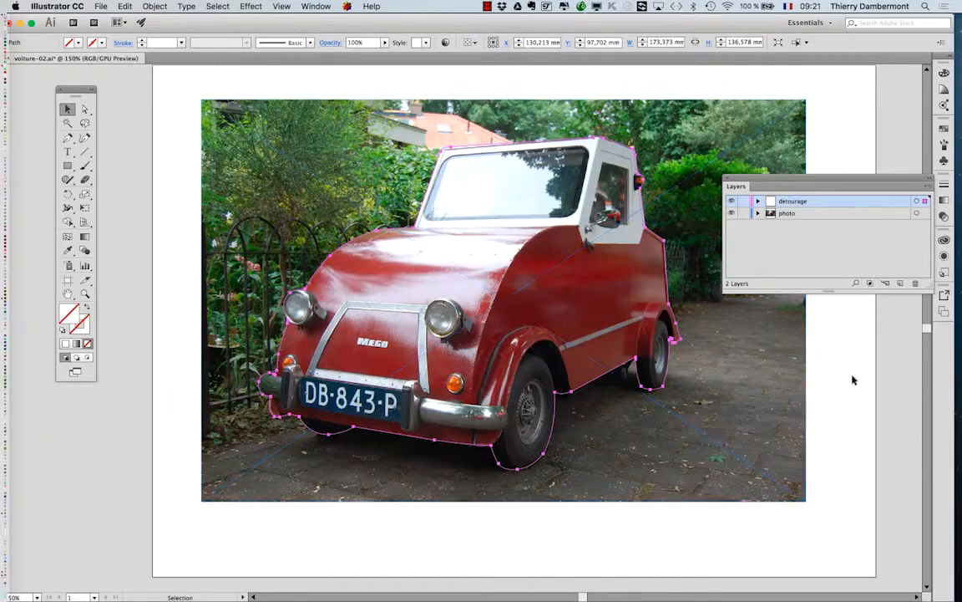
pyautogui.click(853, 380)
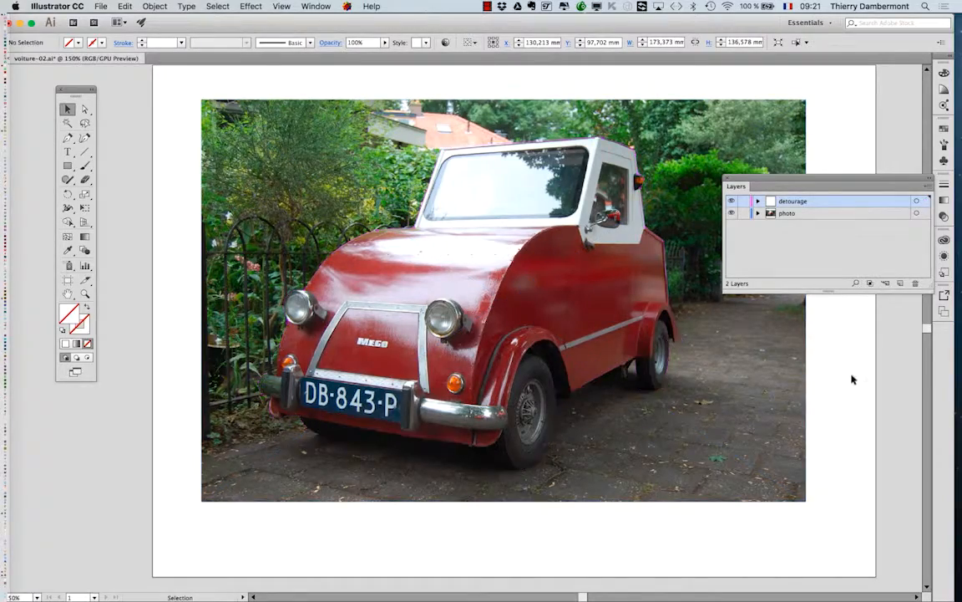
pyautogui.click(544, 143)
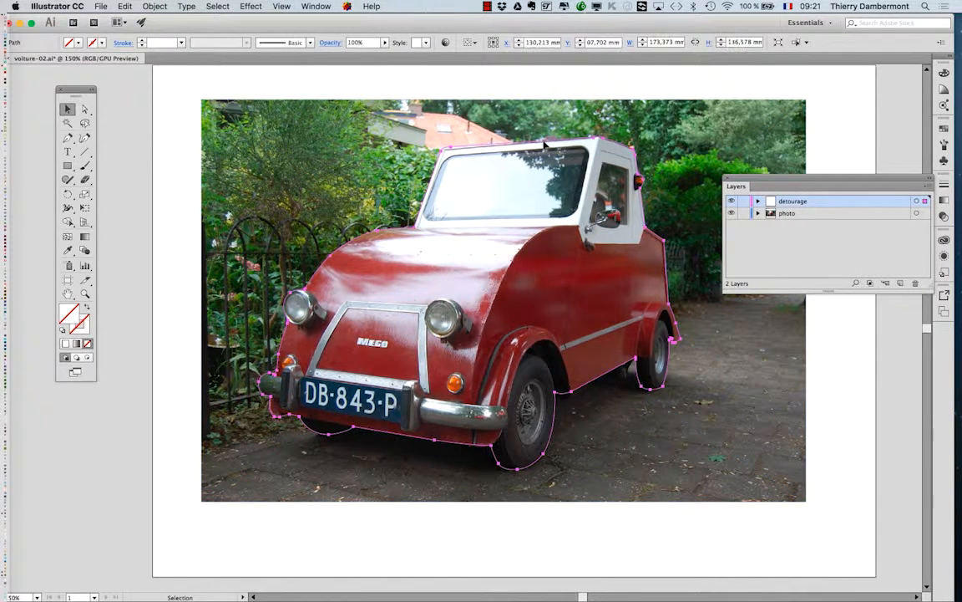
pyautogui.keyDown('shift'); pyautogui.click(451, 124); pyautogui.keyUp('shift')
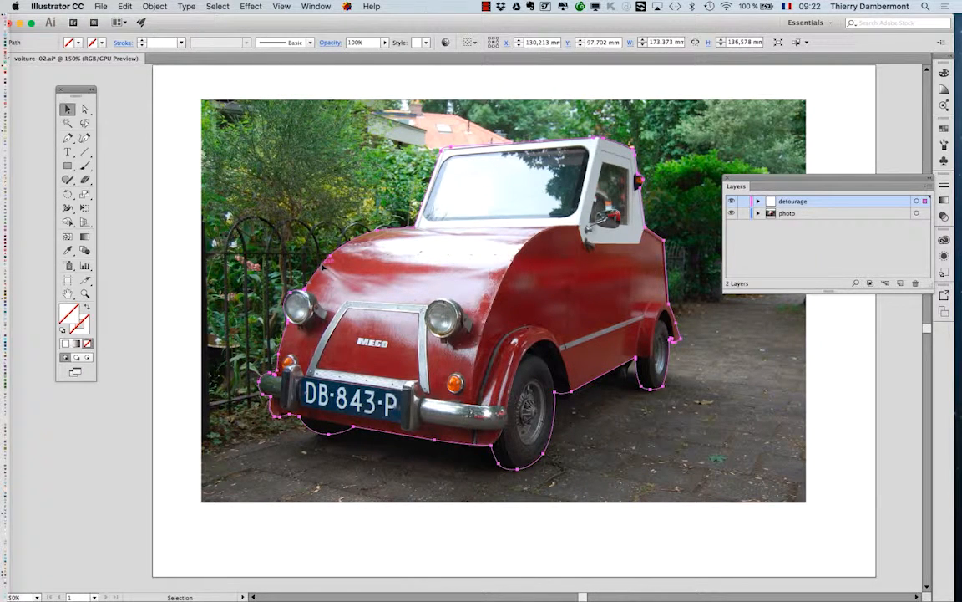
# Check the bounding box view option, deselect the outline path and shift the application window slightly so its whole frame is in view
pyautogui.click(279, 6)
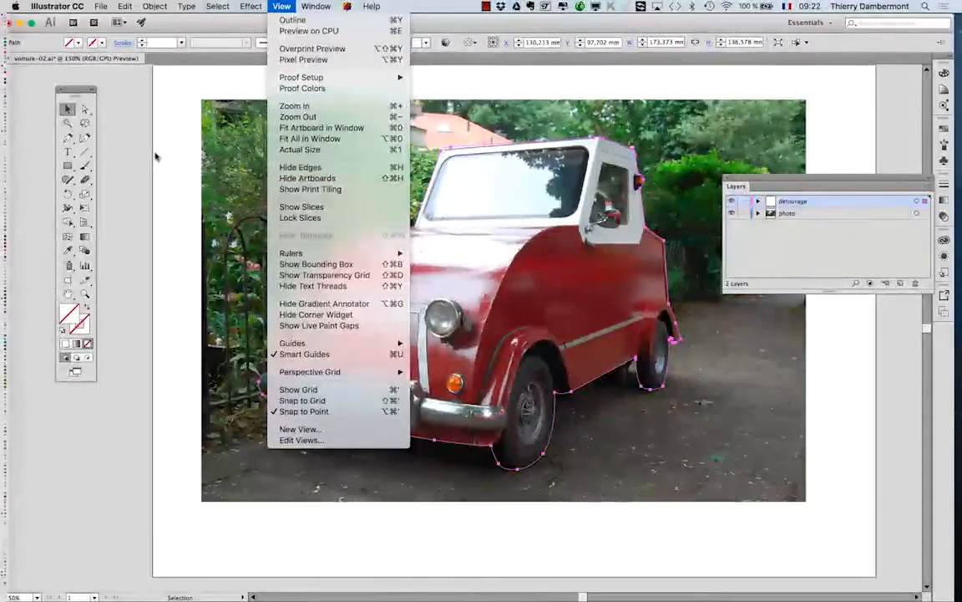
pyautogui.click(156, 154)
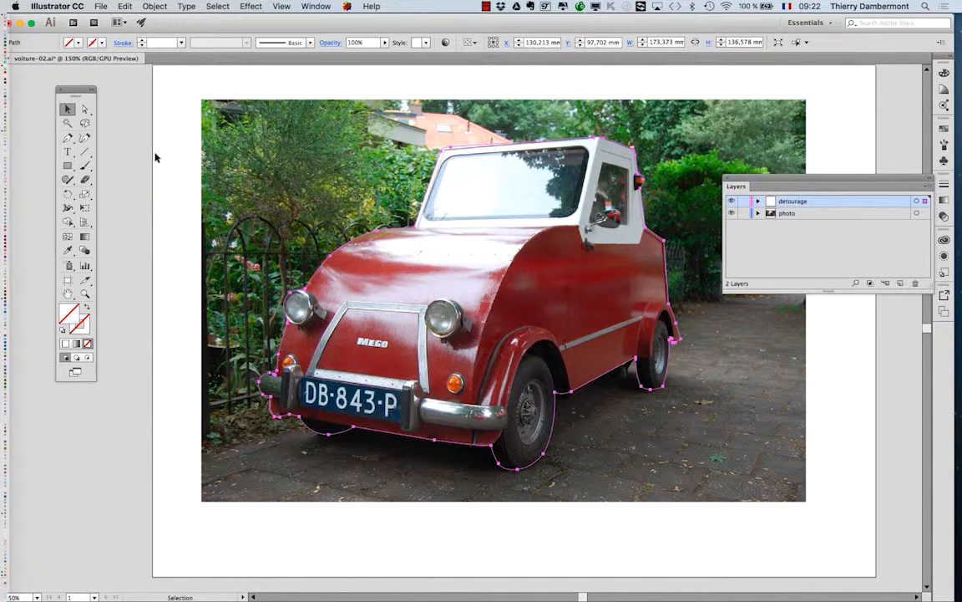
pyautogui.click(190, 308)
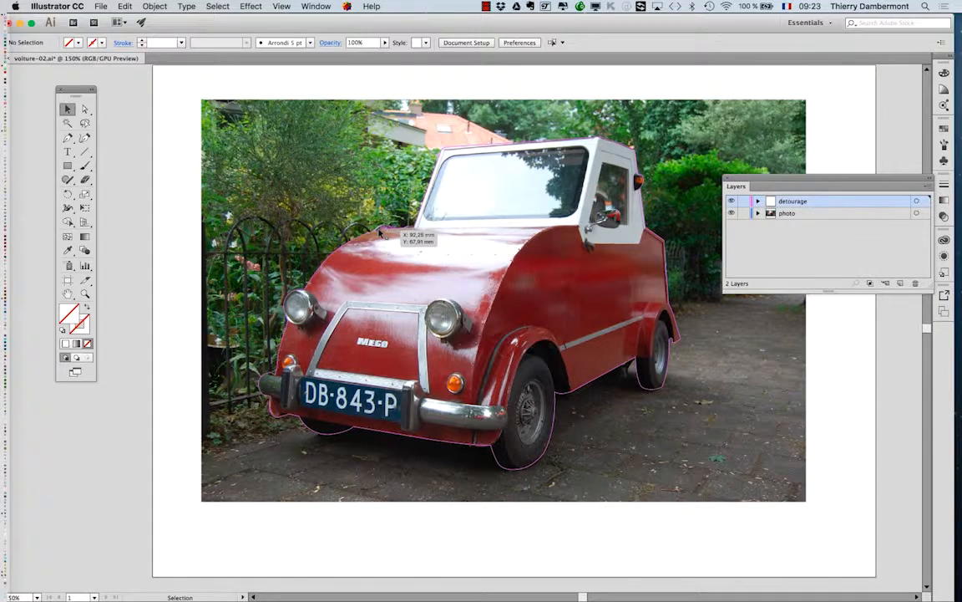
pyautogui.moveTo(424, 28); pyautogui.dragTo(431, 23)
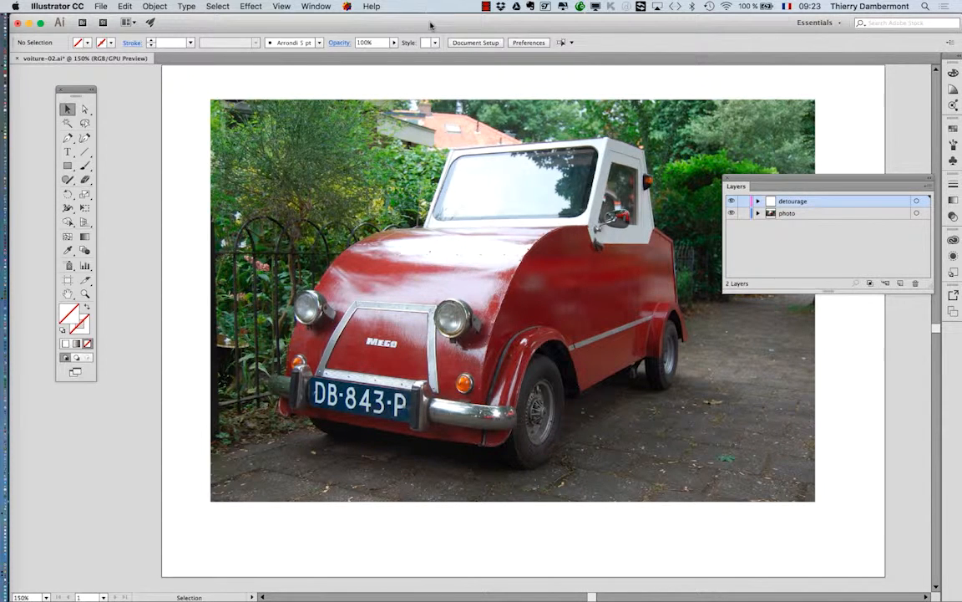
# Enter isolation mode on the car's outline path and go back out to the full document
pyautogui.click(519, 147)
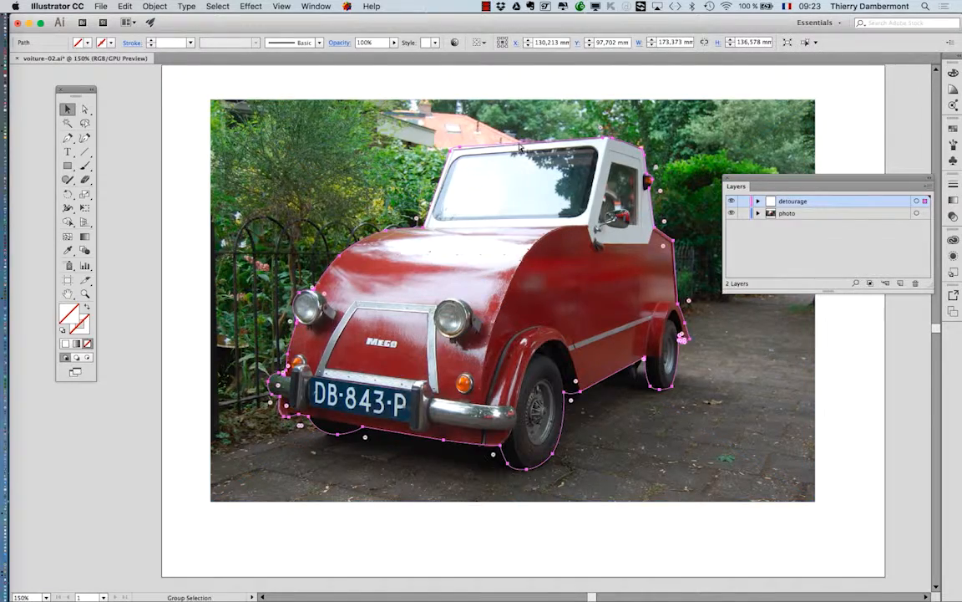
pyautogui.click(519, 143)
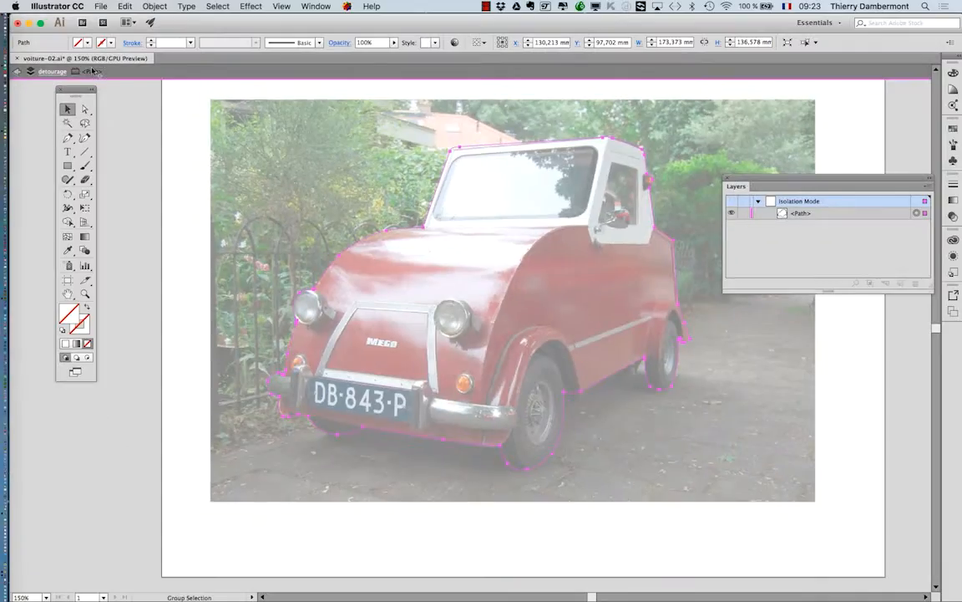
pyautogui.moveTo(78, 88); pyautogui.dragTo(51, 114)
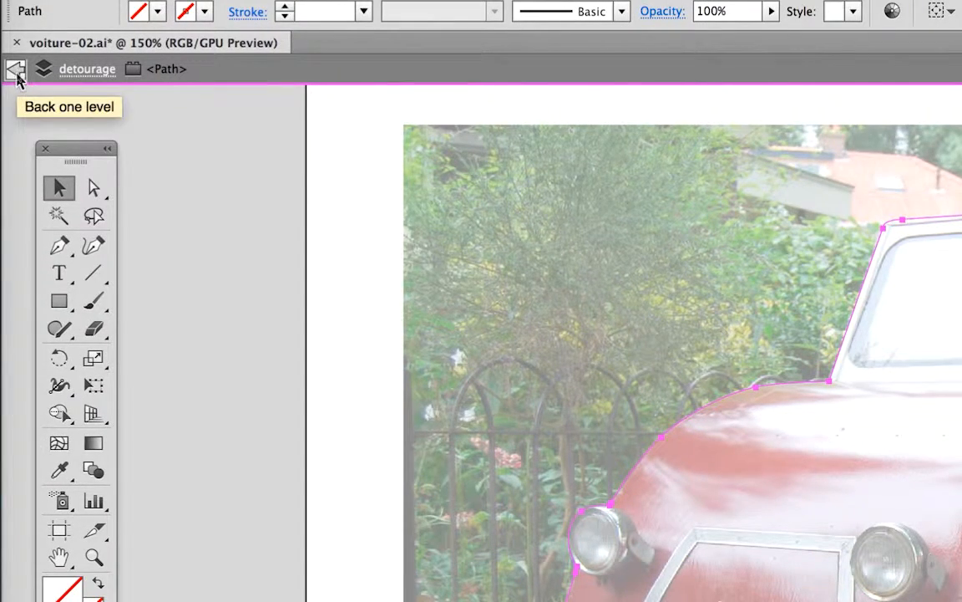
pyautogui.click(16, 74)
pyautogui.click(17, 73)
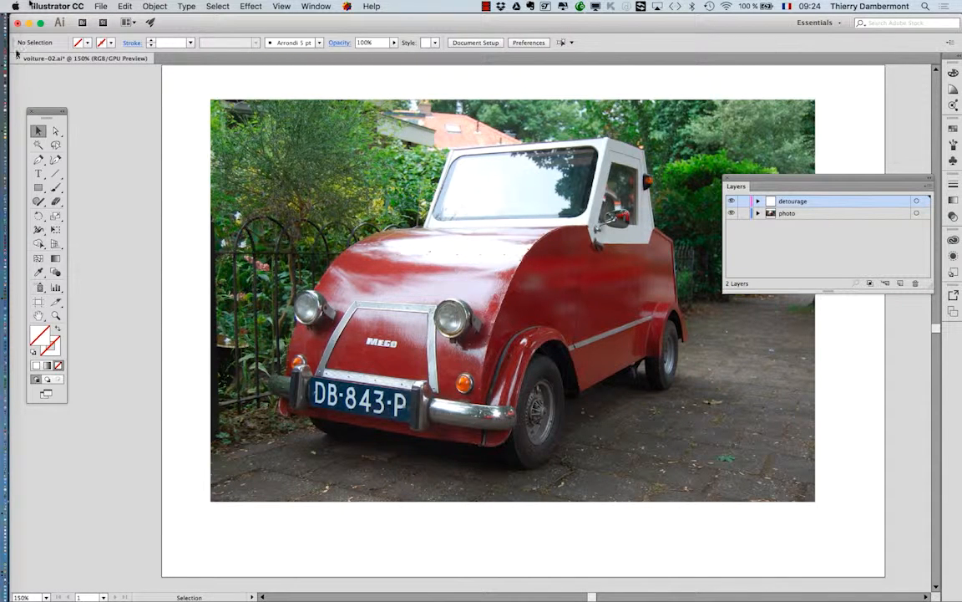
# Turn off the Double Click To Isolate option in the General preferences
pyautogui.click(75, 6)
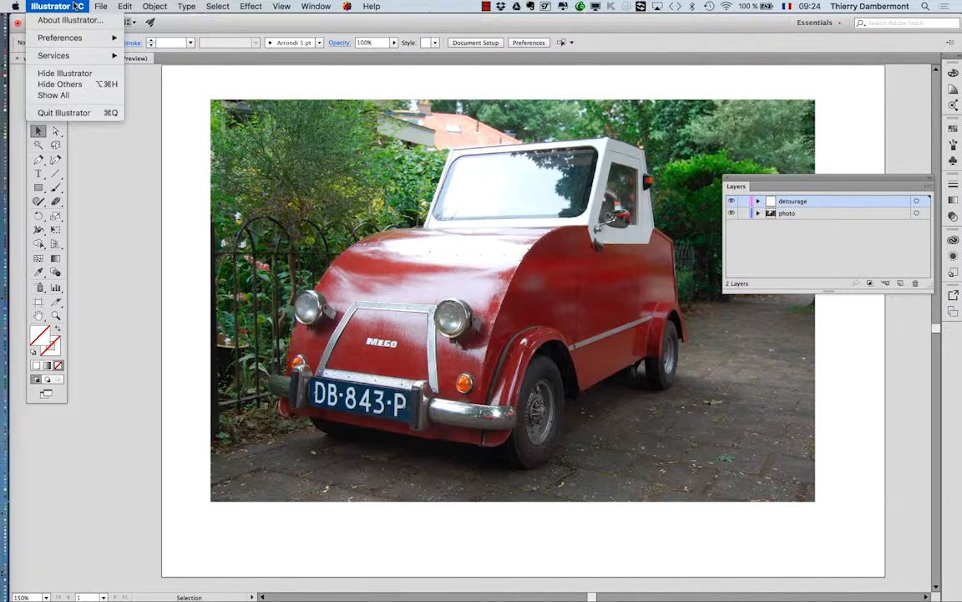
pyautogui.moveTo(73, 43)
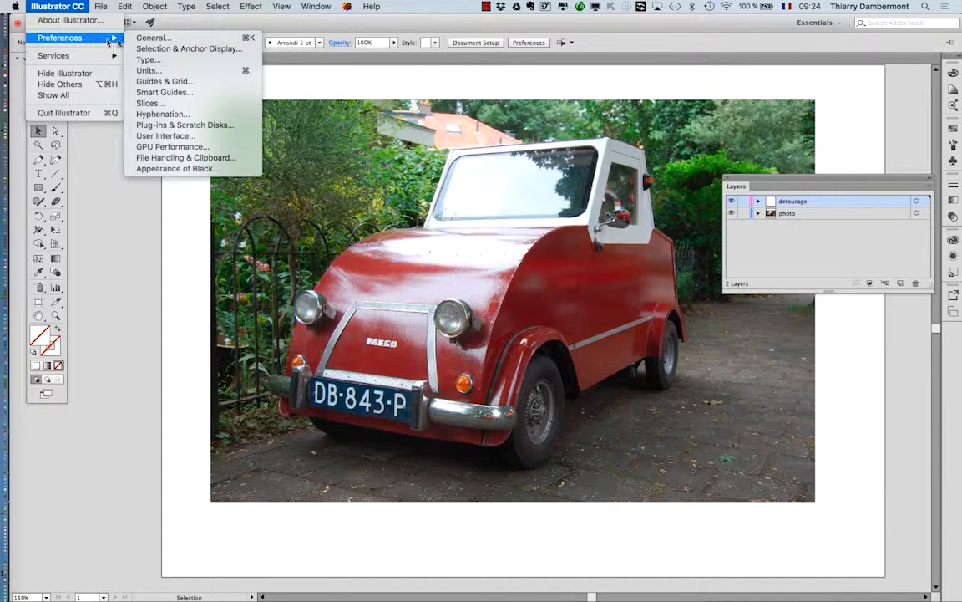
pyautogui.click(148, 38)
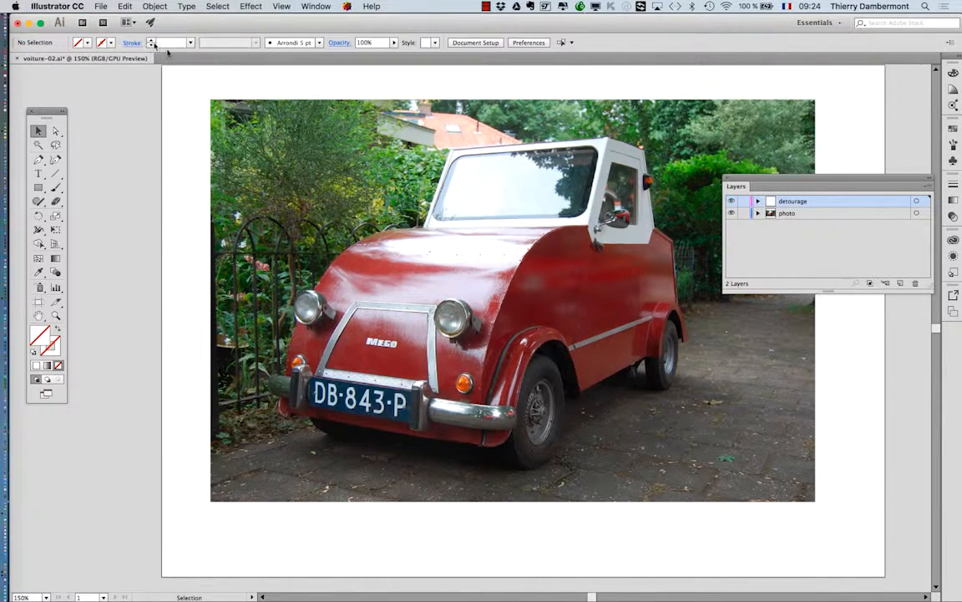
pyautogui.moveTo(524, 132); pyautogui.dragTo(515, 121)
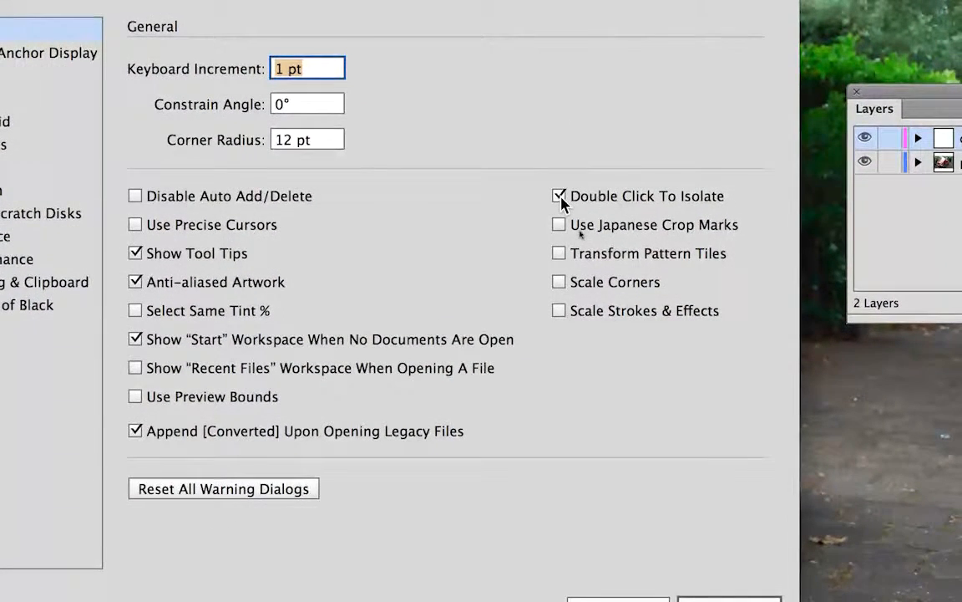
pyautogui.click(560, 199)
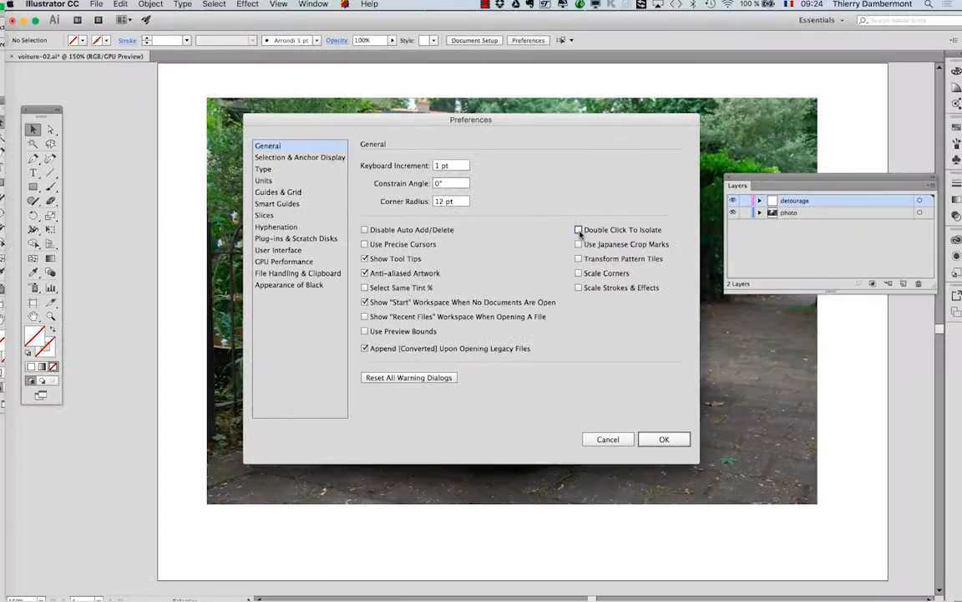
pyautogui.click(730, 599)
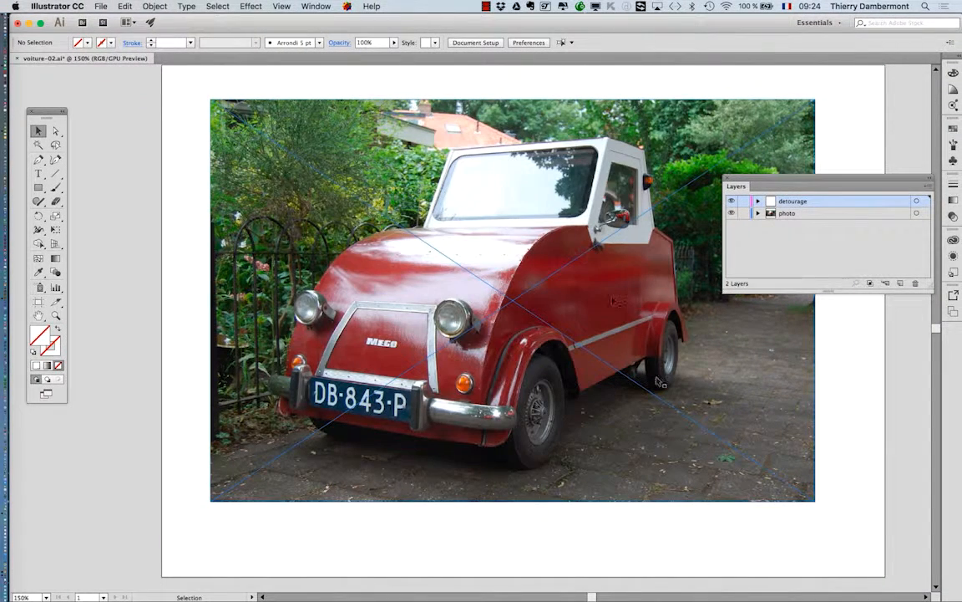
# Test the new isolation preference by picking the car's outline path at the roof edge, and clear the selection
pyautogui.click(479, 149)
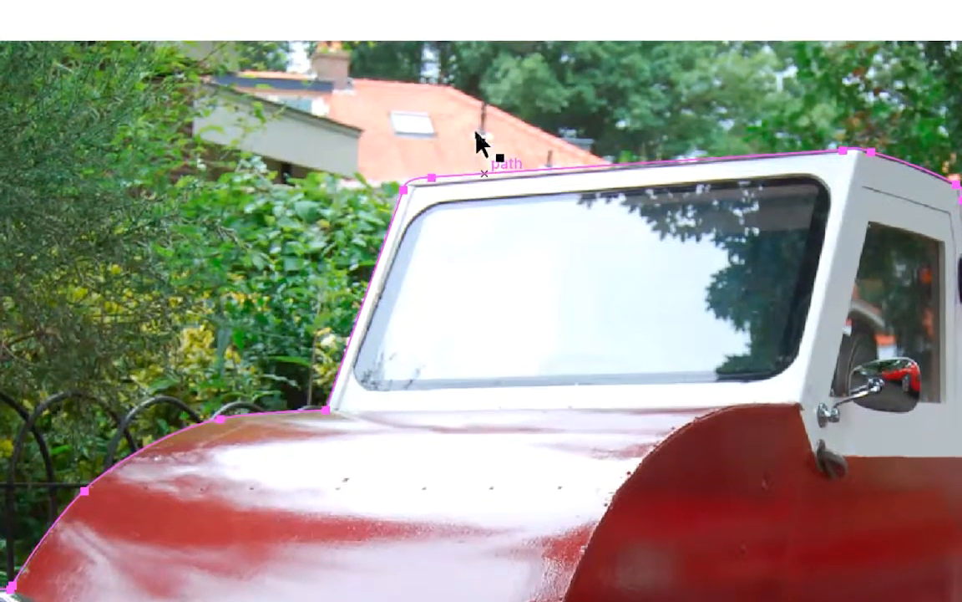
pyautogui.click(479, 144)
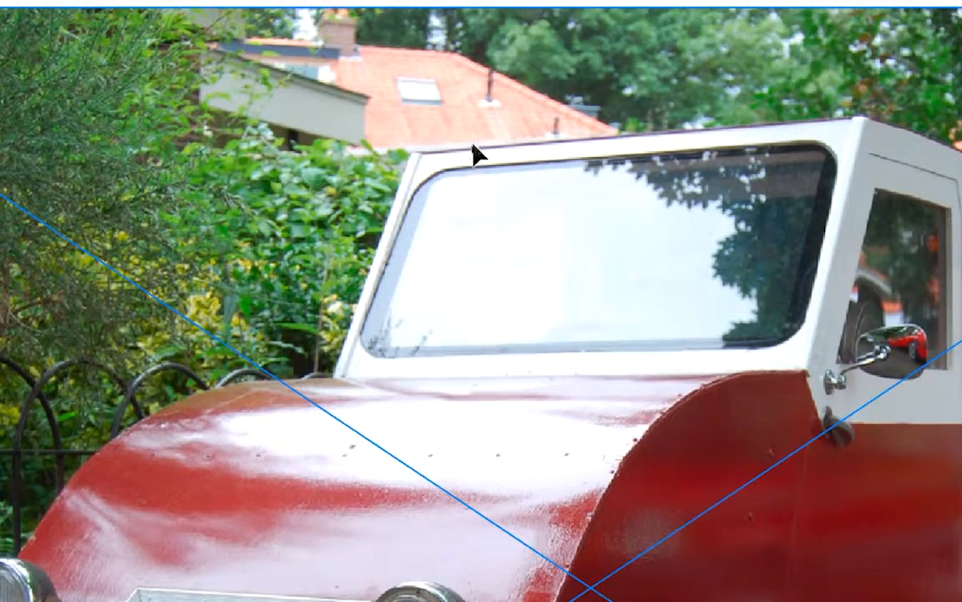
pyautogui.click(476, 151)
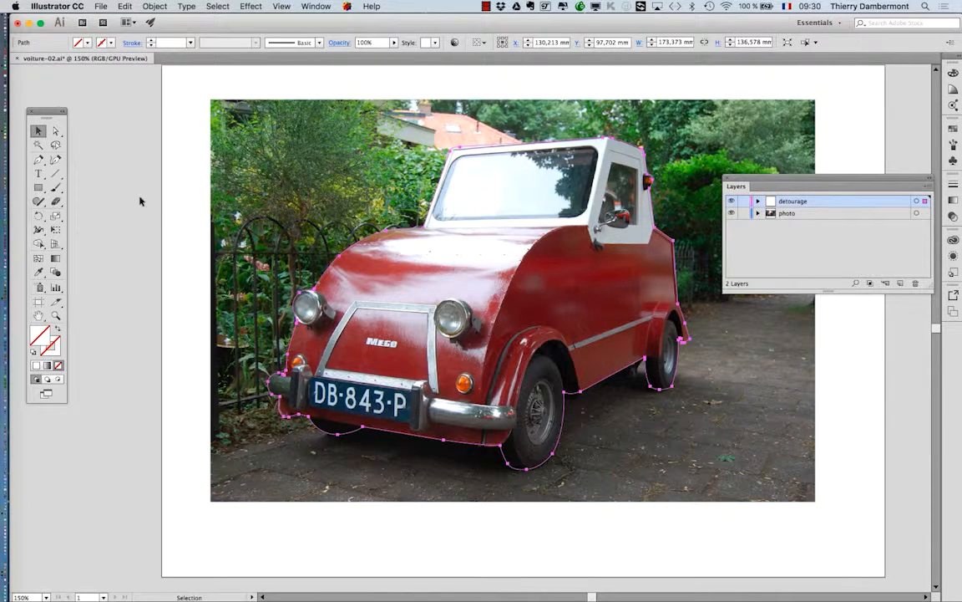
pyautogui.click(210, 311)
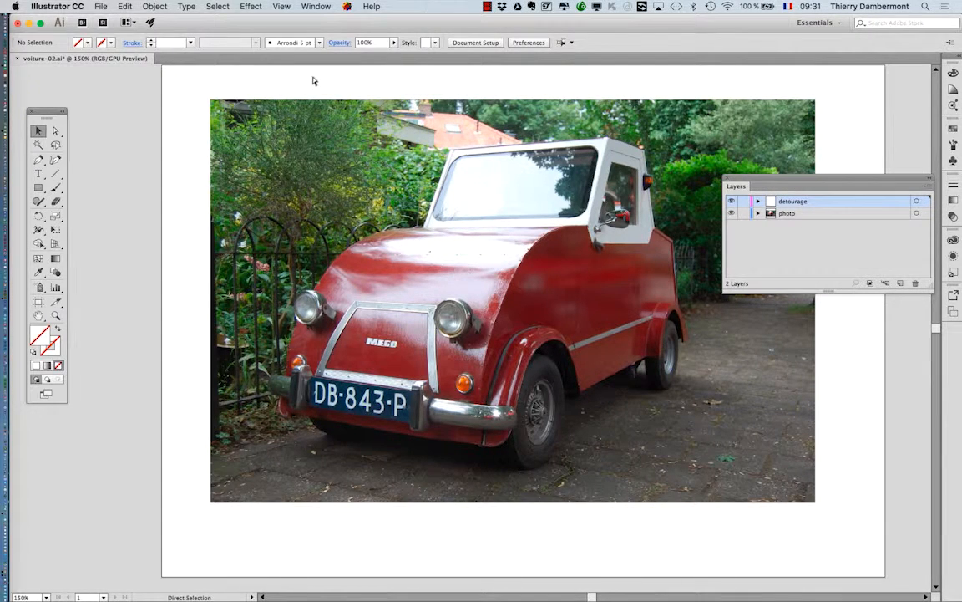
# Select the outline path and photo together, and resize and reposition the Layers panel clear of the car
pyautogui.press('super+a')
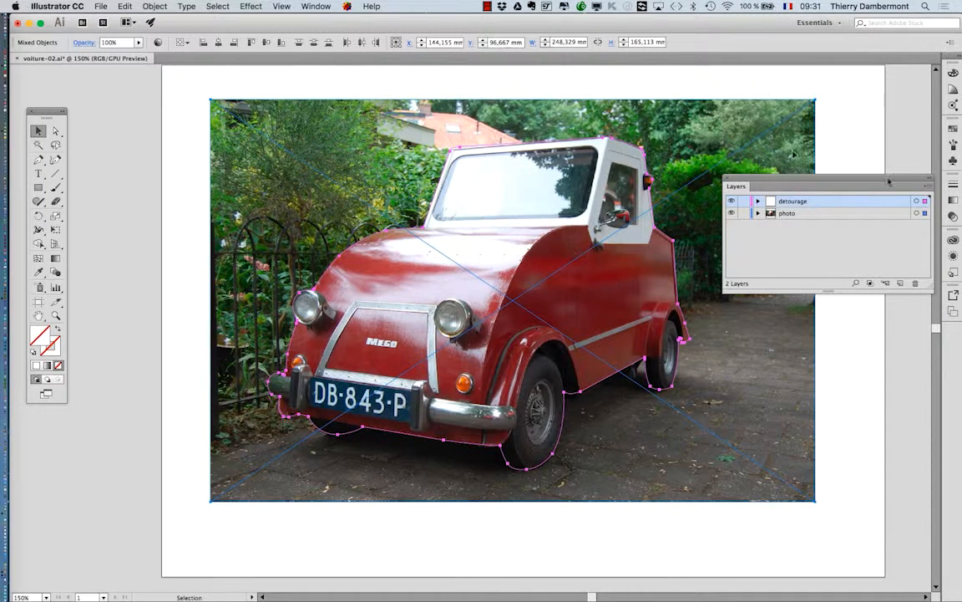
pyautogui.moveTo(846, 181); pyautogui.dragTo(760, 240)
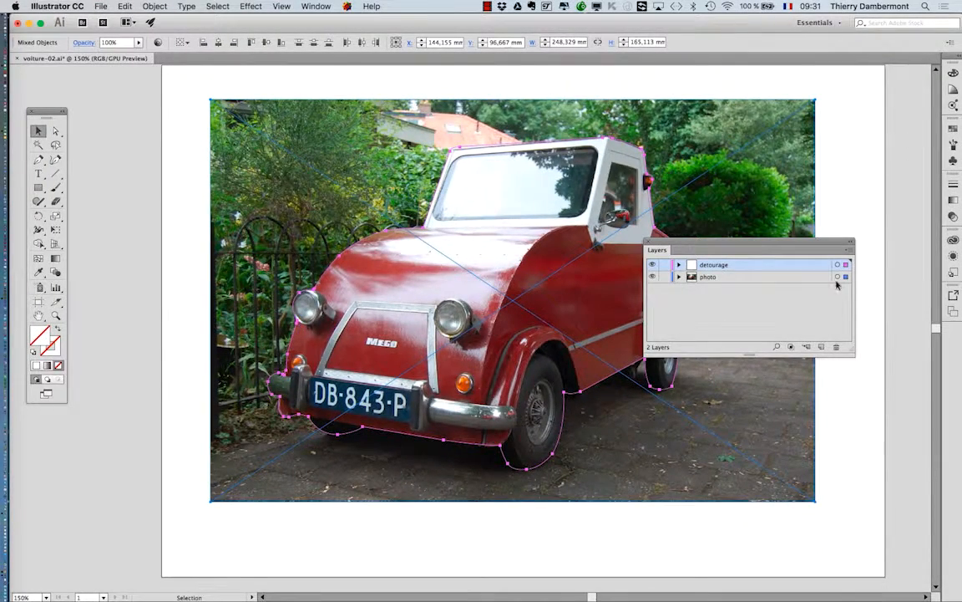
pyautogui.moveTo(851, 354); pyautogui.dragTo(823, 361)
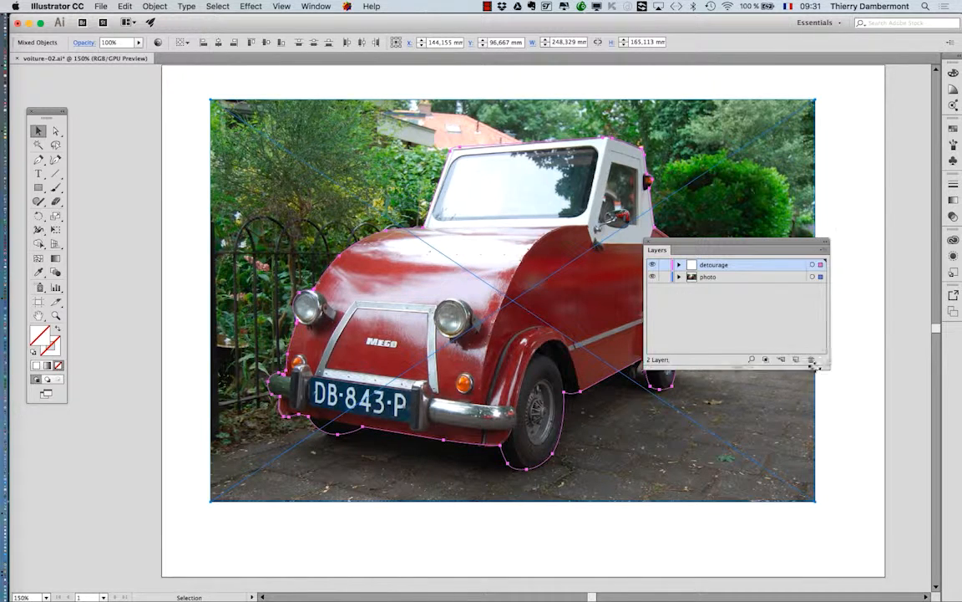
pyautogui.moveTo(680, 248); pyautogui.dragTo(784, 249)
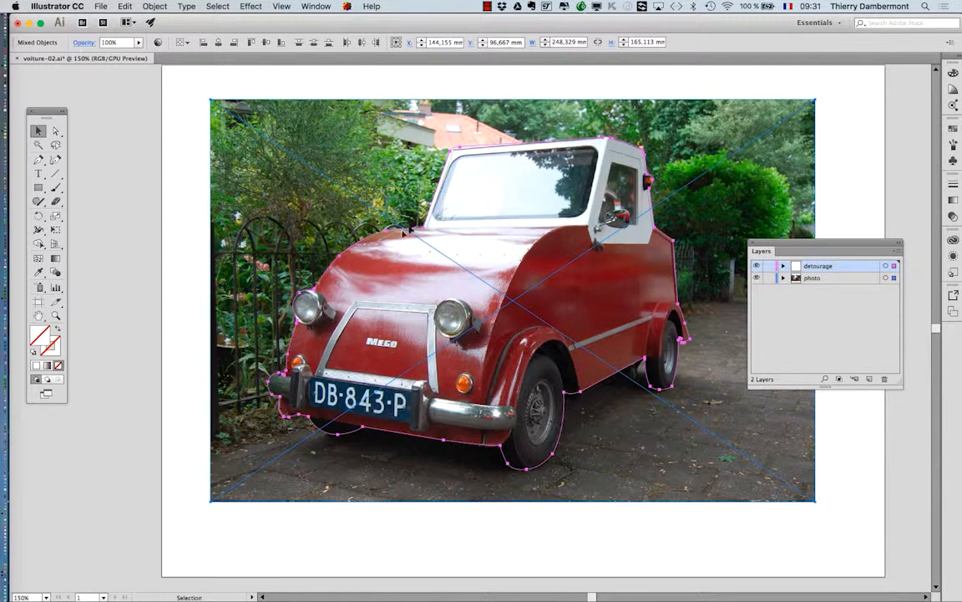
# Make a clipping mask from the selected outline path and photo, and deselect the cut-out car
pyautogui.click(155, 5)
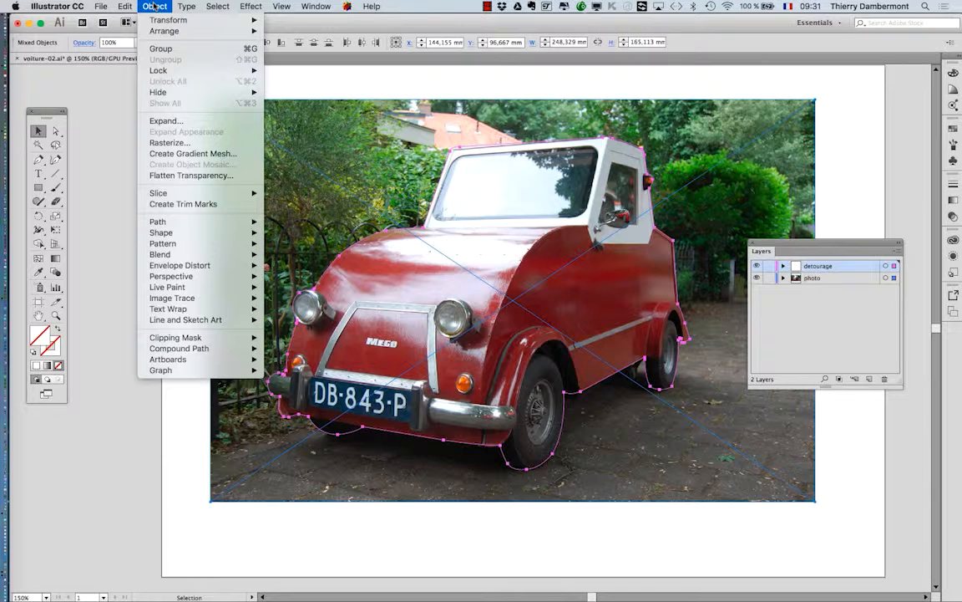
pyautogui.moveTo(216, 337)
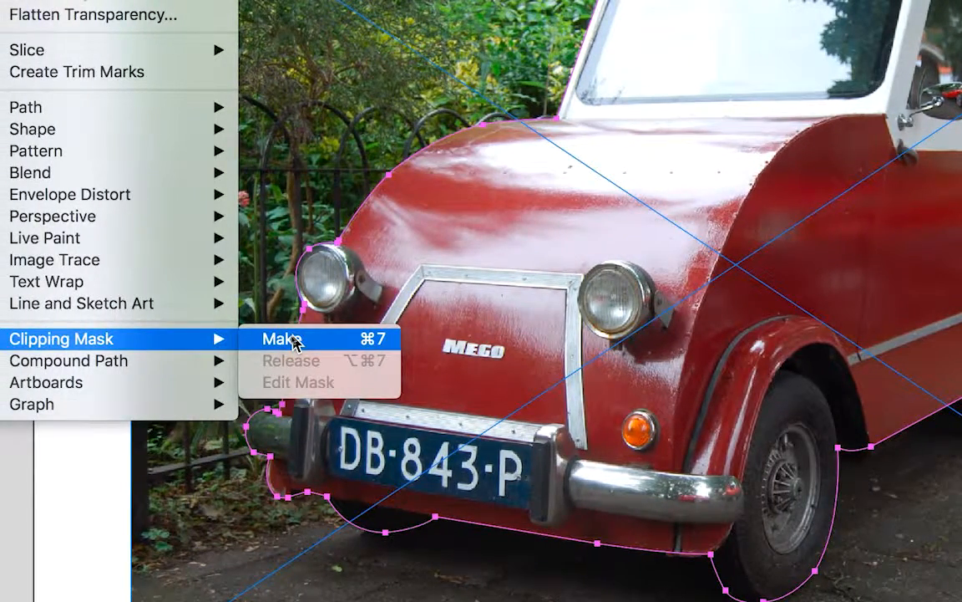
pyautogui.click(294, 340)
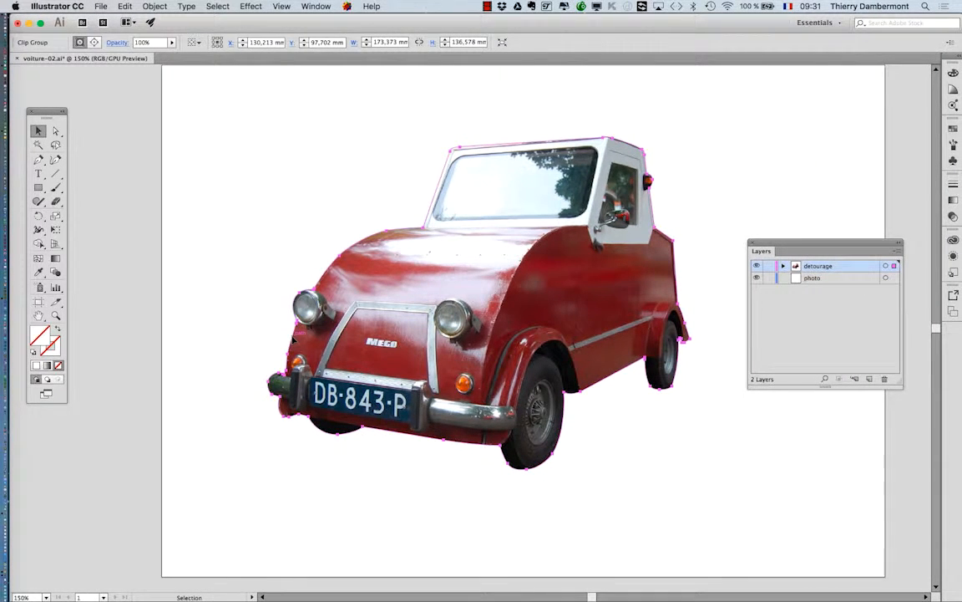
pyautogui.click(476, 508)
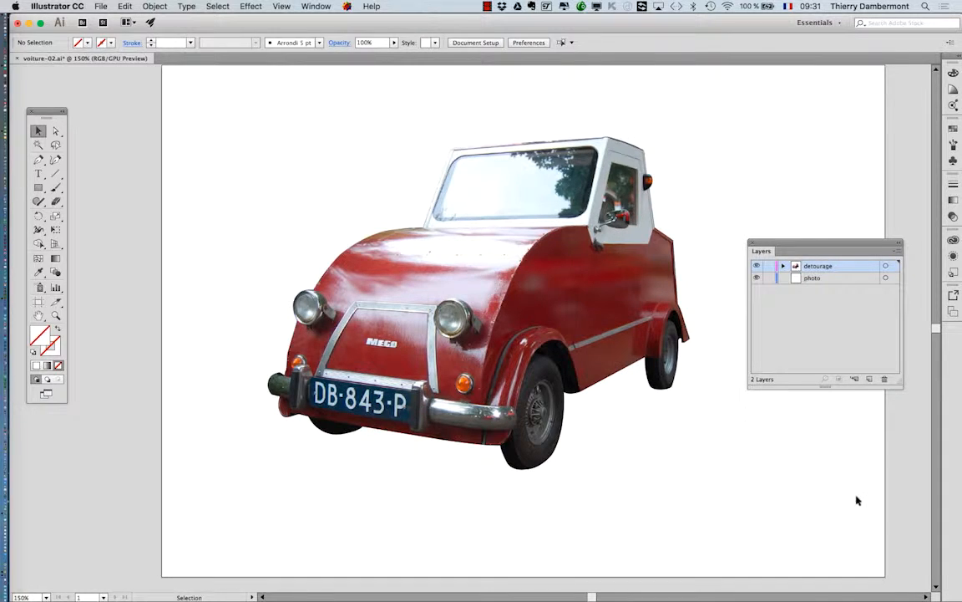
# Save the document as voiture-03.ai in the B1A1 AI folder with the default Illustrator CC options, dismissing the unrelated application chooser
pyautogui.click(101, 6)
pyautogui.click(123, 103)
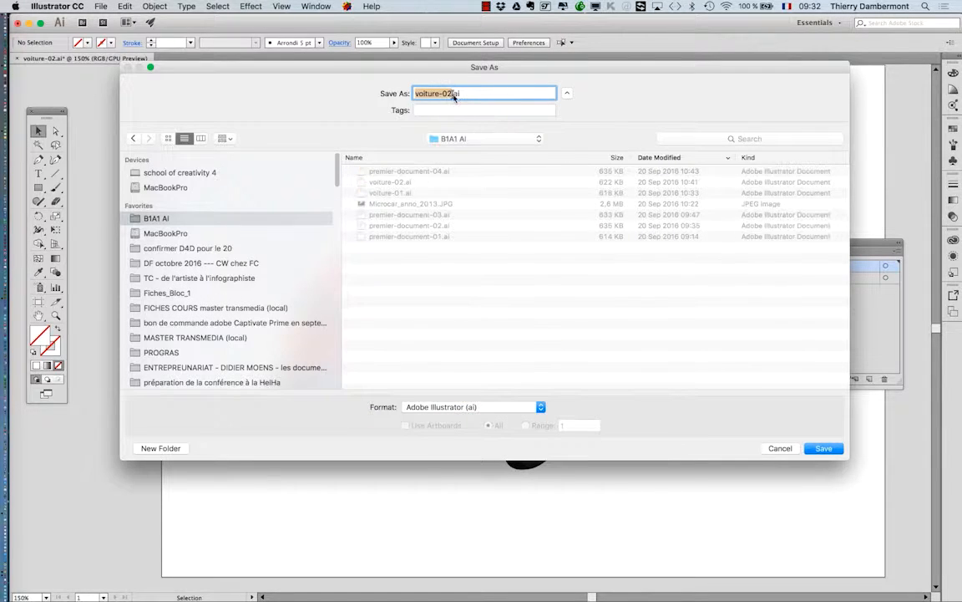
pyautogui.click(448, 93)
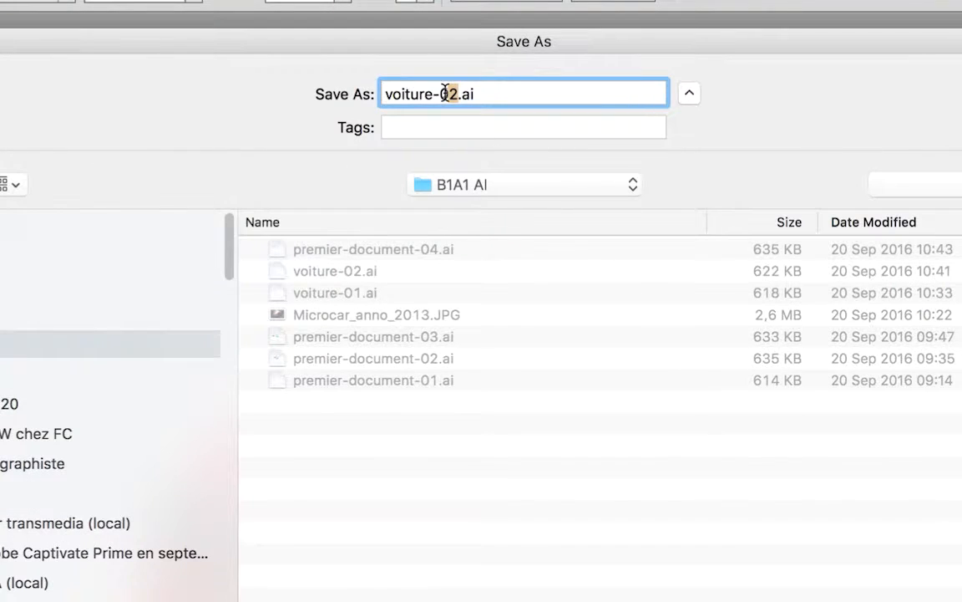
pyautogui.press('BackSpace')
pyautogui.write('3')
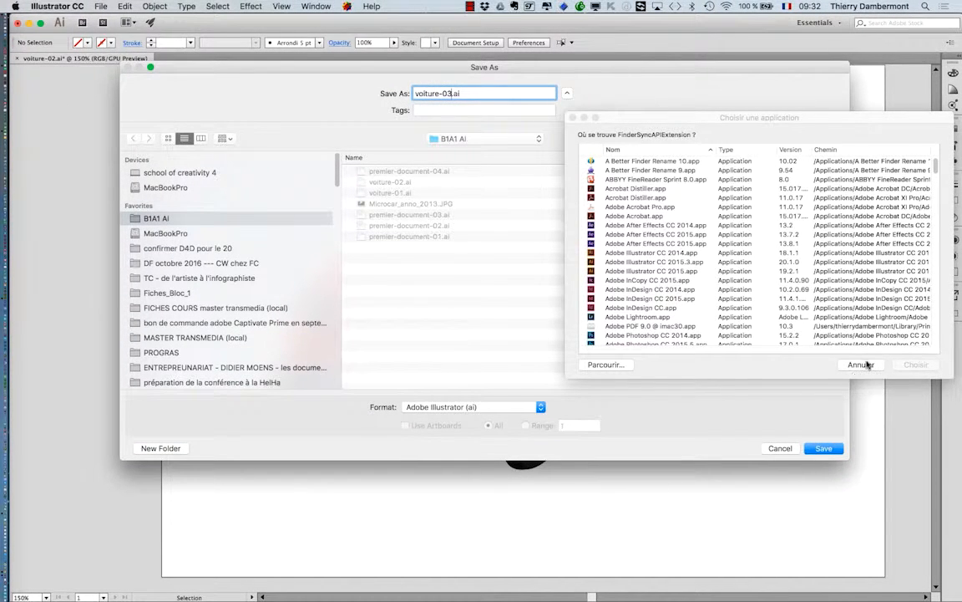
pyautogui.click(860, 364)
pyautogui.click(817, 452)
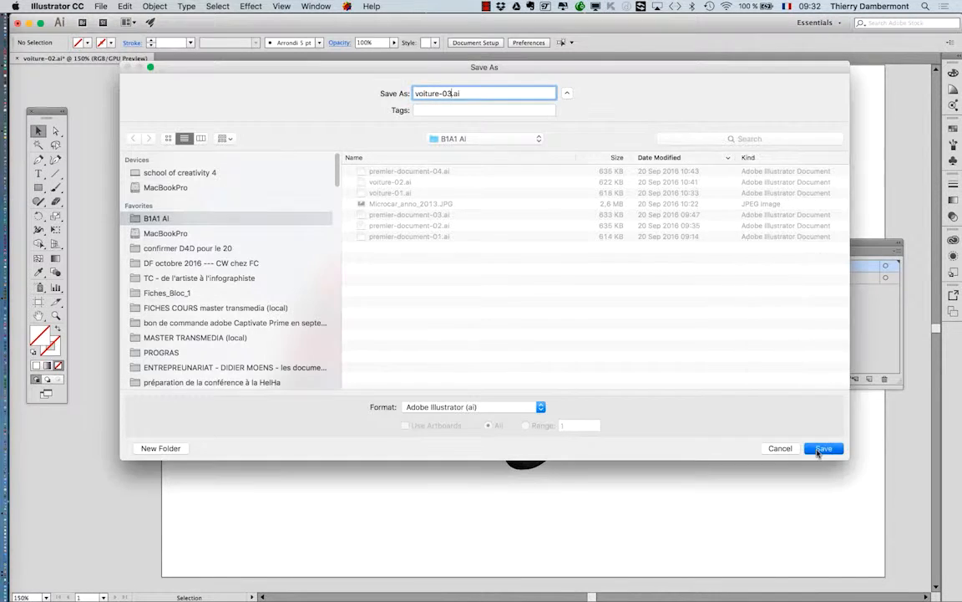
pyautogui.click(824, 449)
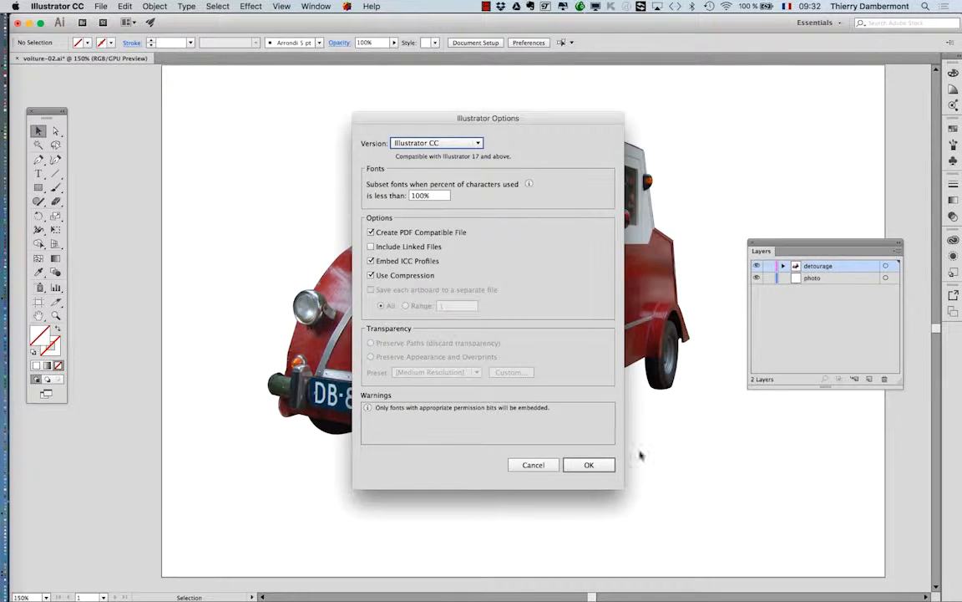
pyautogui.click(574, 465)
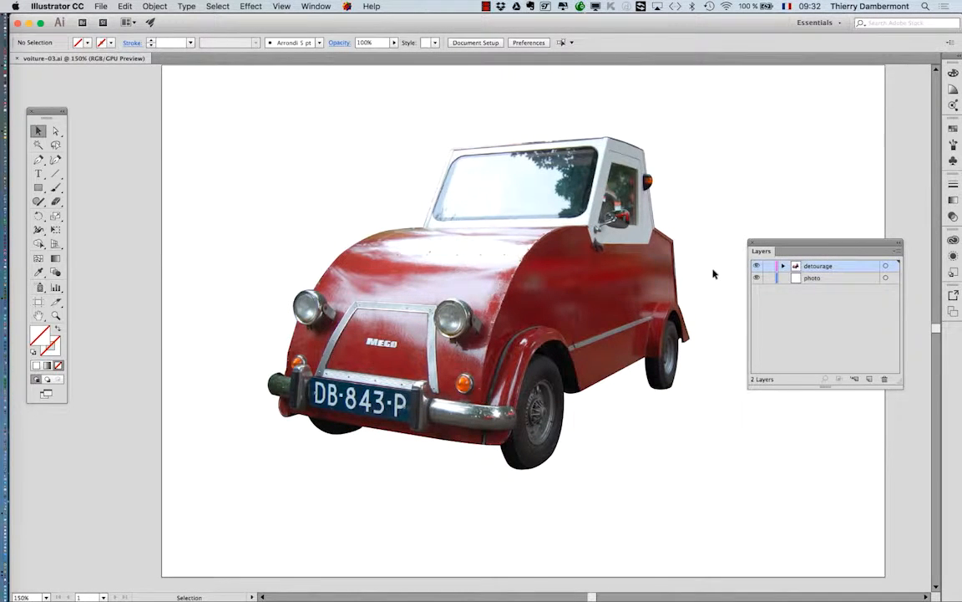
# Select the clipped car, move the Layers panel beside the tools, and expand the detourage layer and its clip group
pyautogui.press('super')
pyautogui.click(516, 148)
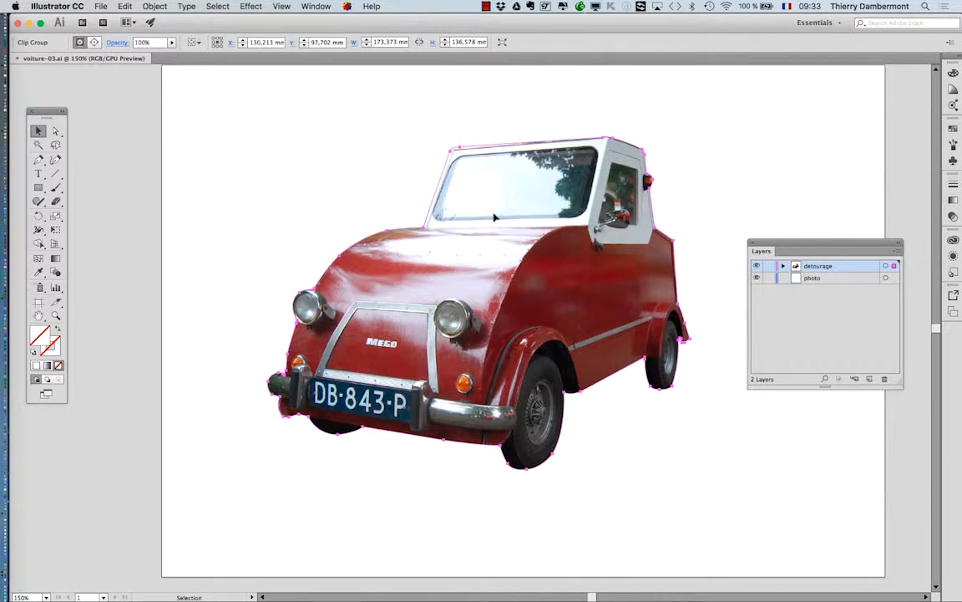
pyautogui.moveTo(793, 243); pyautogui.dragTo(782, 164)
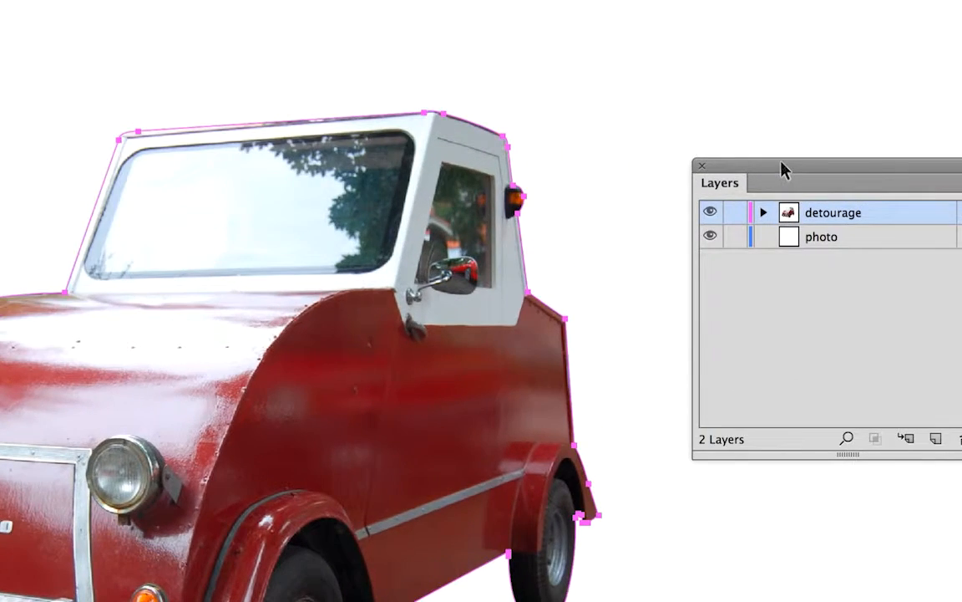
pyautogui.moveTo(781, 165); pyautogui.dragTo(464, 131)
pyautogui.click(438, 170)
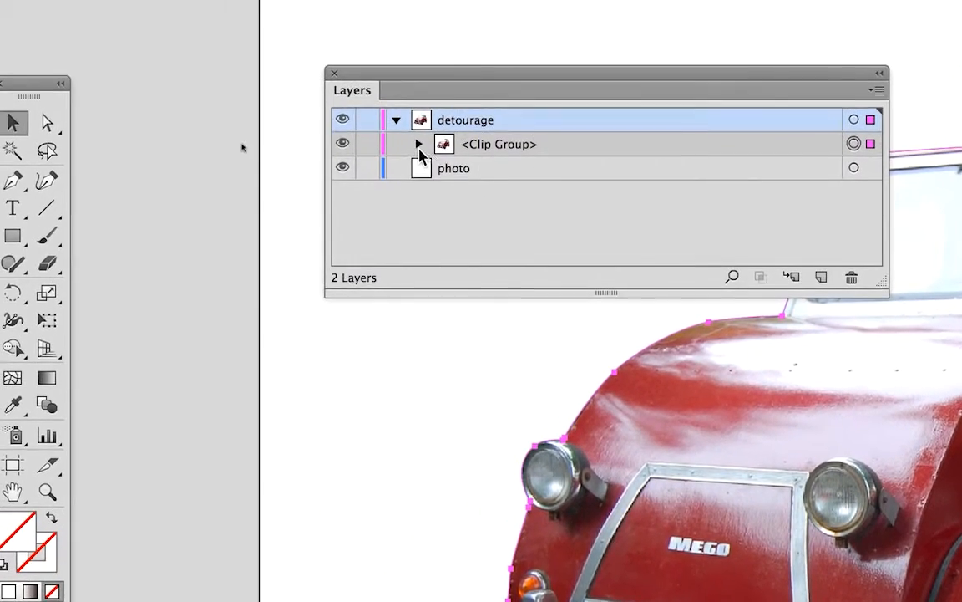
pyautogui.click(210, 77)
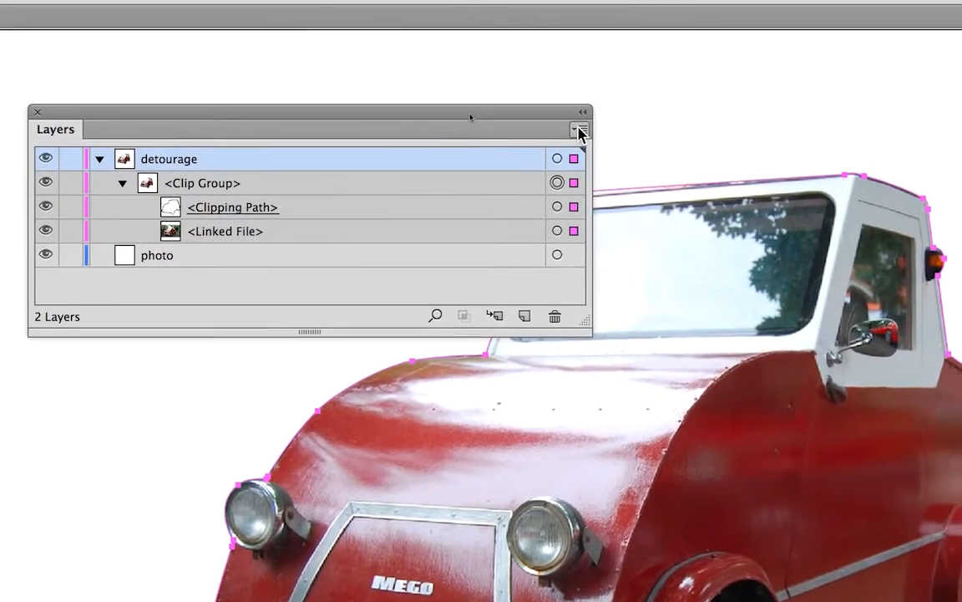
# Set the Layers panel's row size to 80 pixels and enlarge the panel to fit the clip group's thumbnails
pyautogui.click(806, 59)
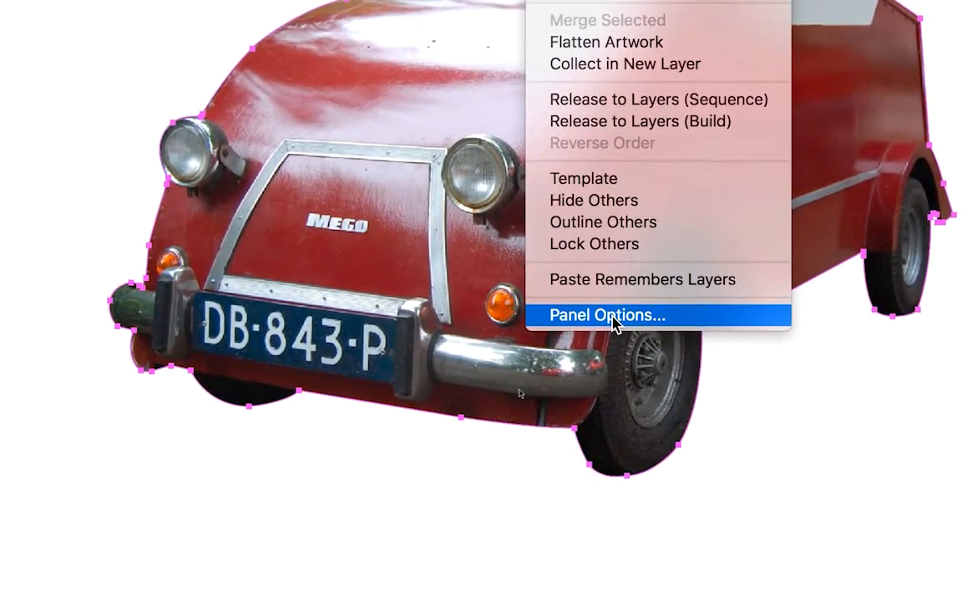
pyautogui.click(614, 315)
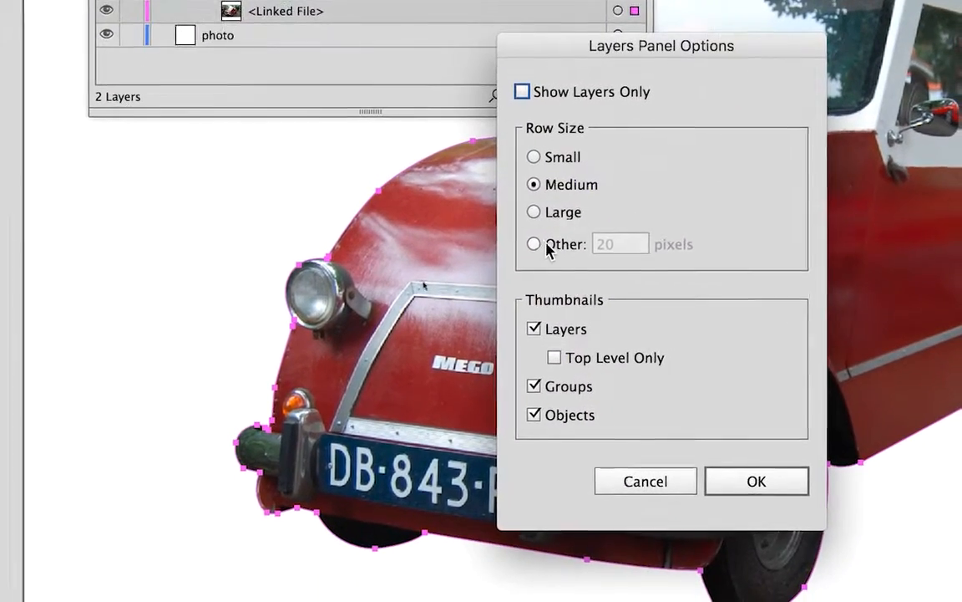
pyautogui.click(562, 287)
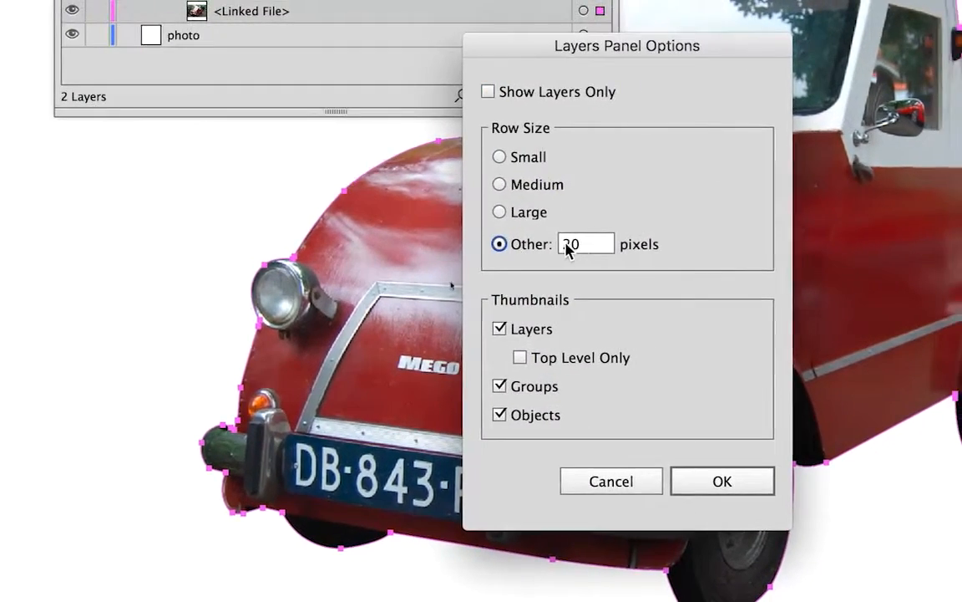
pyautogui.write('80')
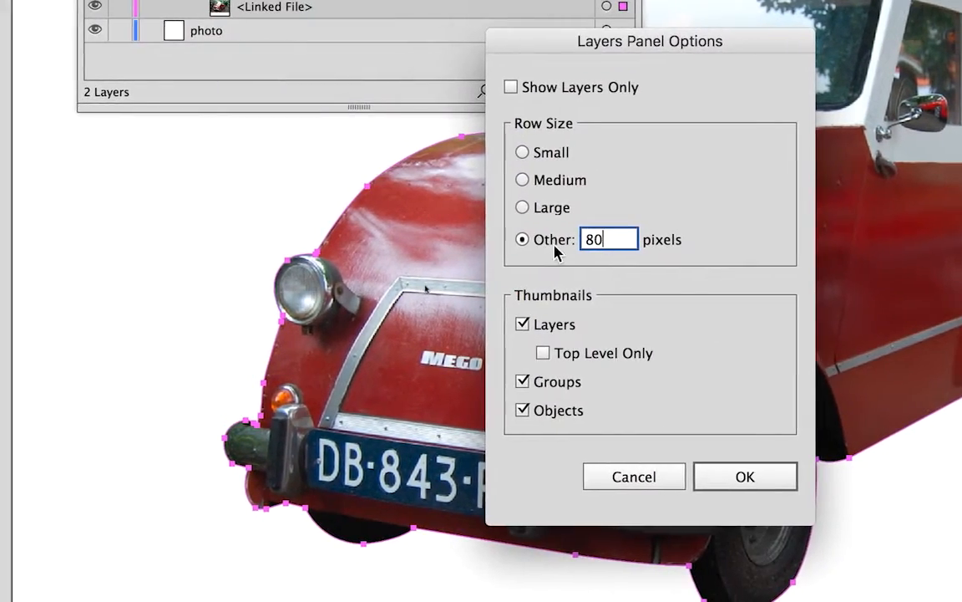
pyautogui.moveTo(595, 241); pyautogui.dragTo(520, 244)
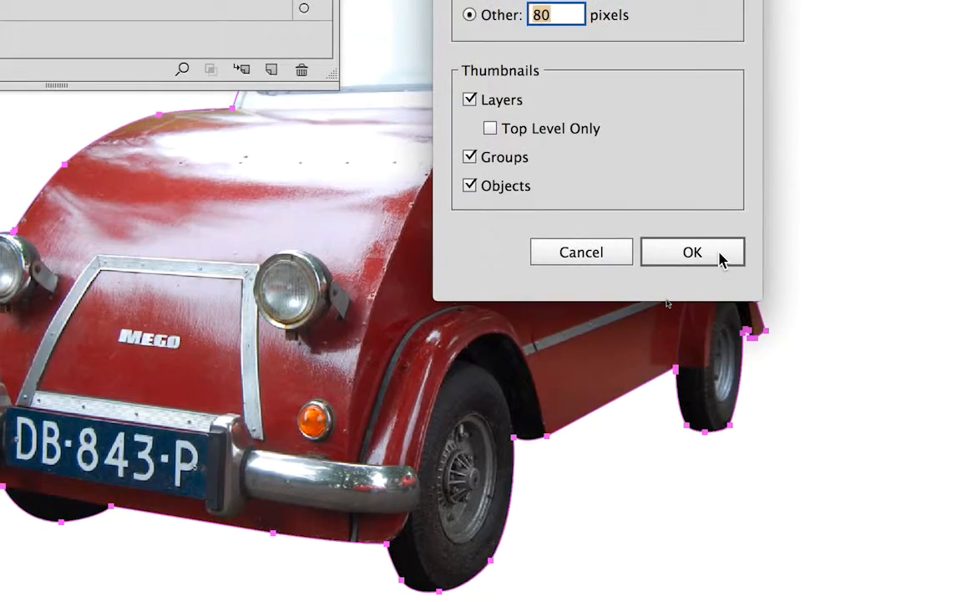
pyautogui.click(720, 259)
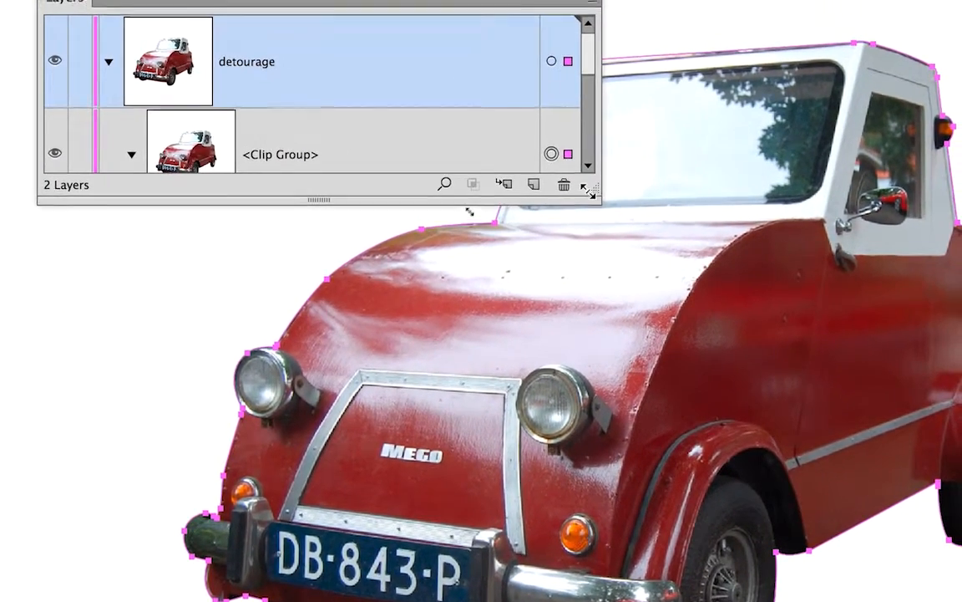
pyautogui.moveTo(589, 191); pyautogui.dragTo(603, 330)
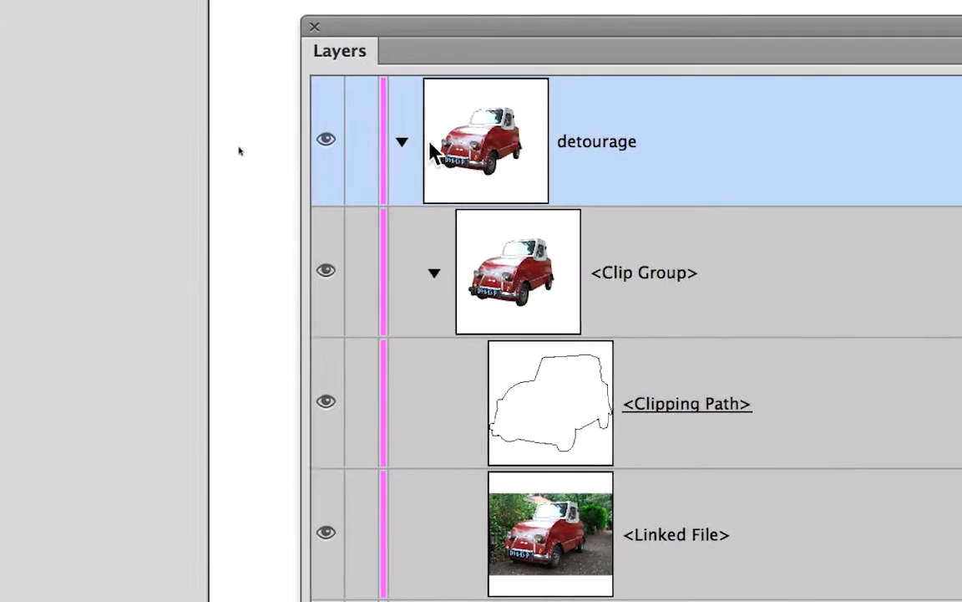
# Examine the detourage layer's structure by collapsing and expanding it and highlighting its clip group, clipping path and linked photo
pyautogui.click(309, 63)
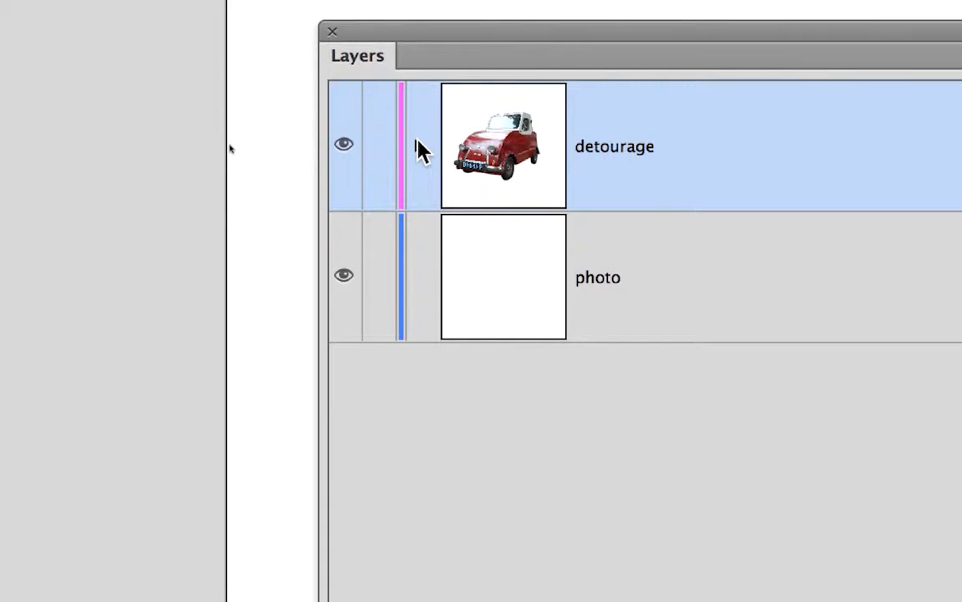
pyautogui.click(417, 147)
pyautogui.click(518, 261)
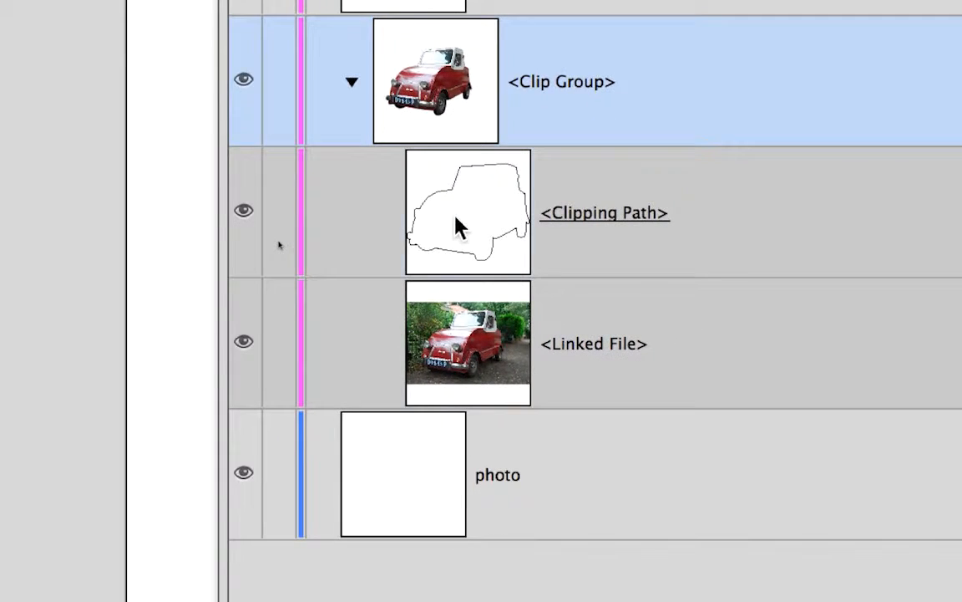
pyautogui.click(451, 276)
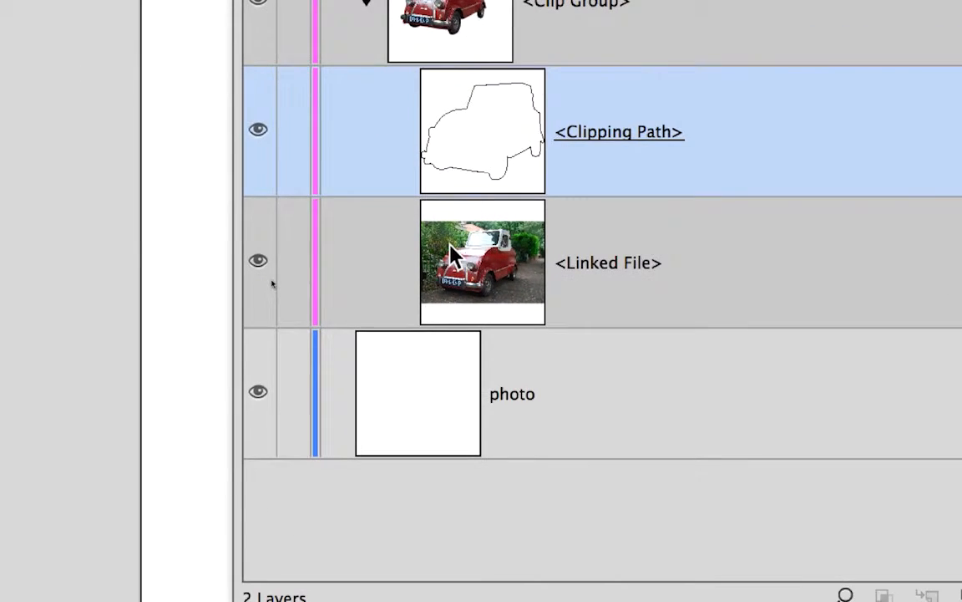
pyautogui.click(455, 325)
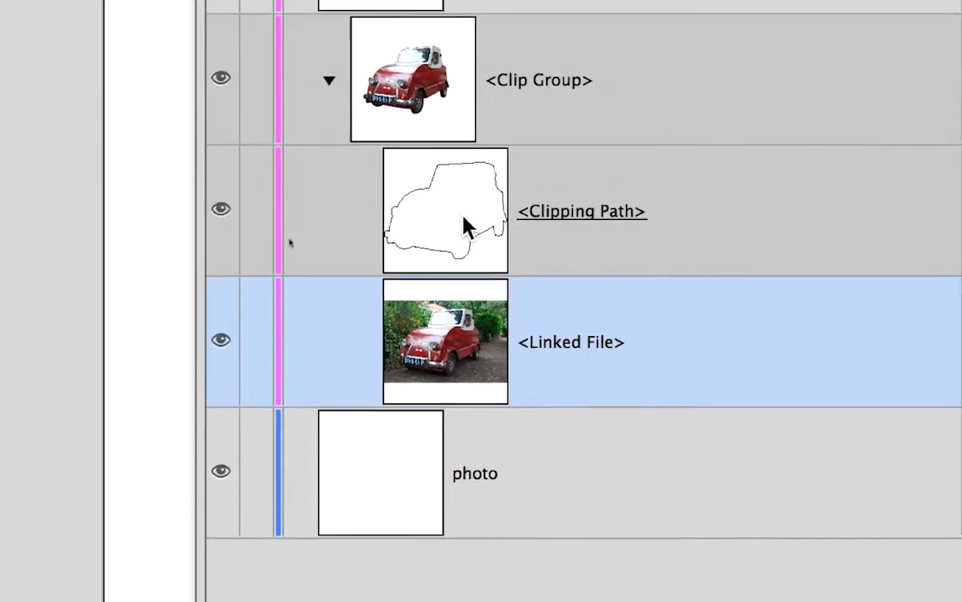
pyautogui.click(538, 281)
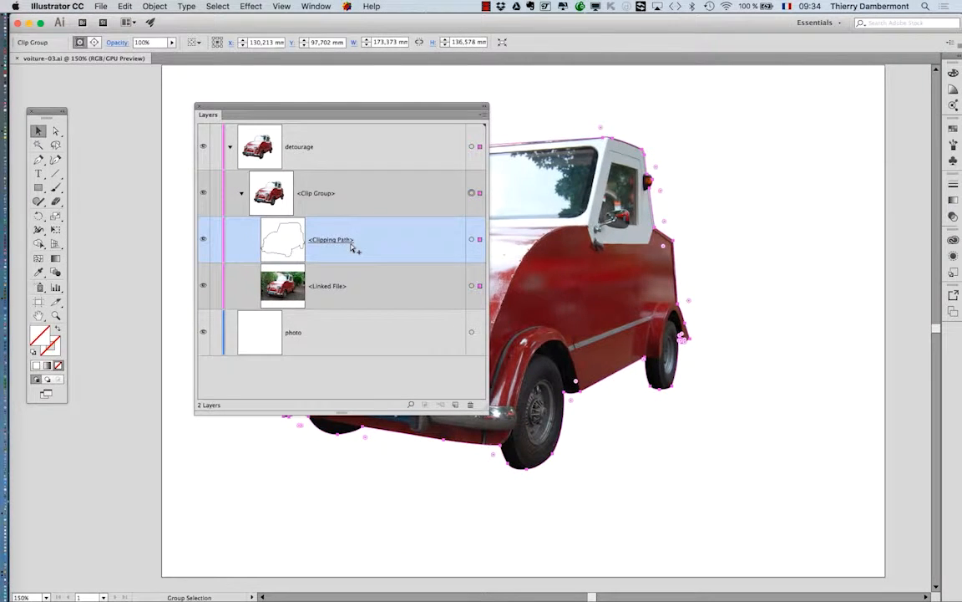
# Move the Layers panel clear of the artwork so that the whole cut-out car can be seen beside it
pyautogui.moveTo(246, 108); pyautogui.dragTo(688, 144)
pyautogui.moveTo(358, 172); pyautogui.dragTo(236, 177)
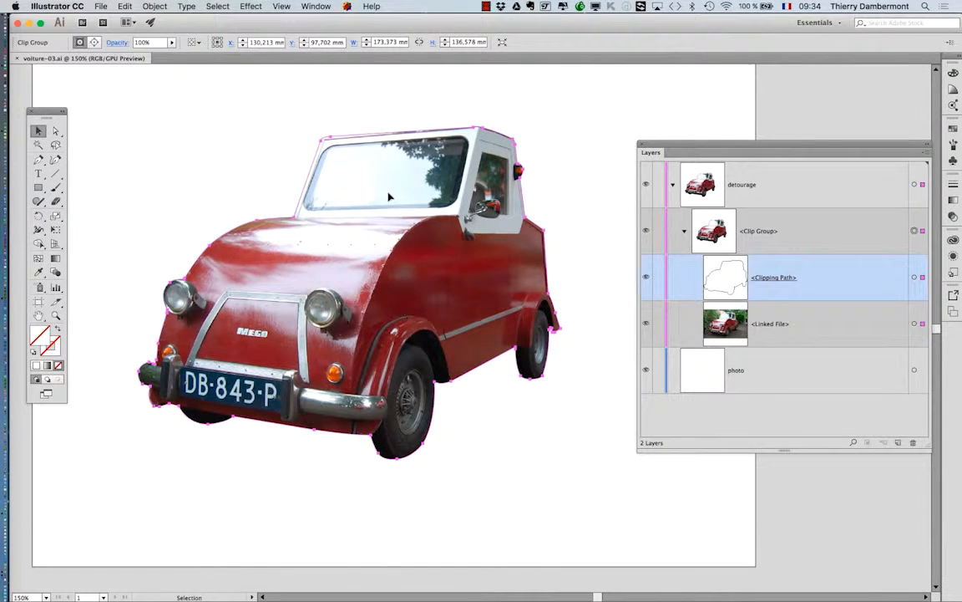
pyautogui.moveTo(685, 144); pyautogui.dragTo(646, 123)
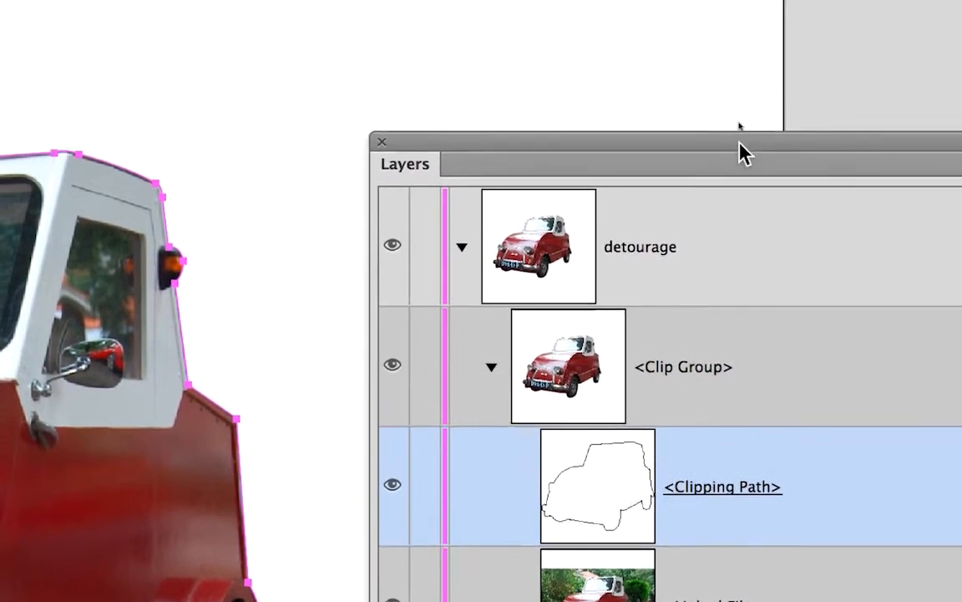
pyautogui.moveTo(739, 141); pyautogui.dragTo(657, 127)
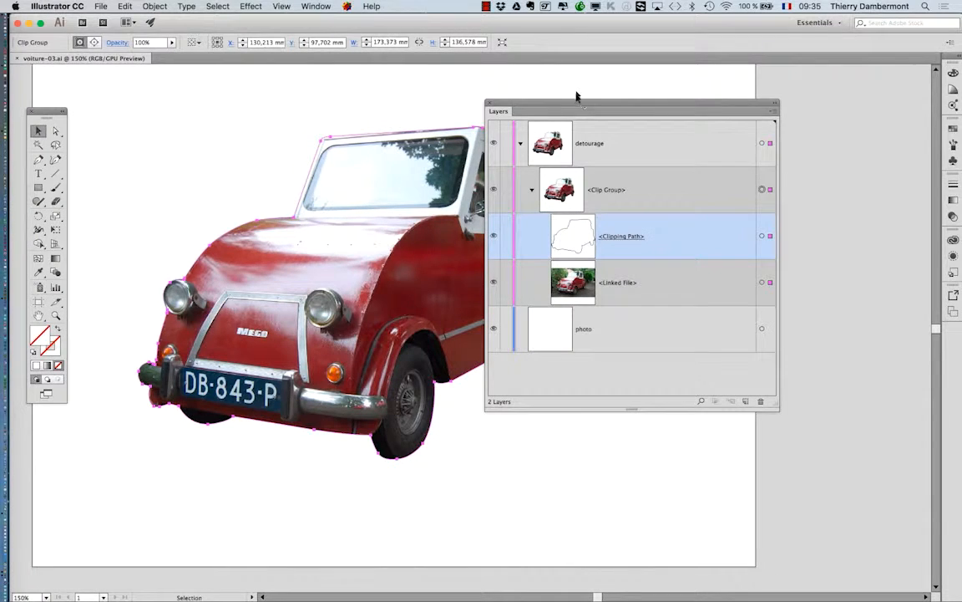
pyautogui.moveTo(576, 96); pyautogui.dragTo(709, 93)
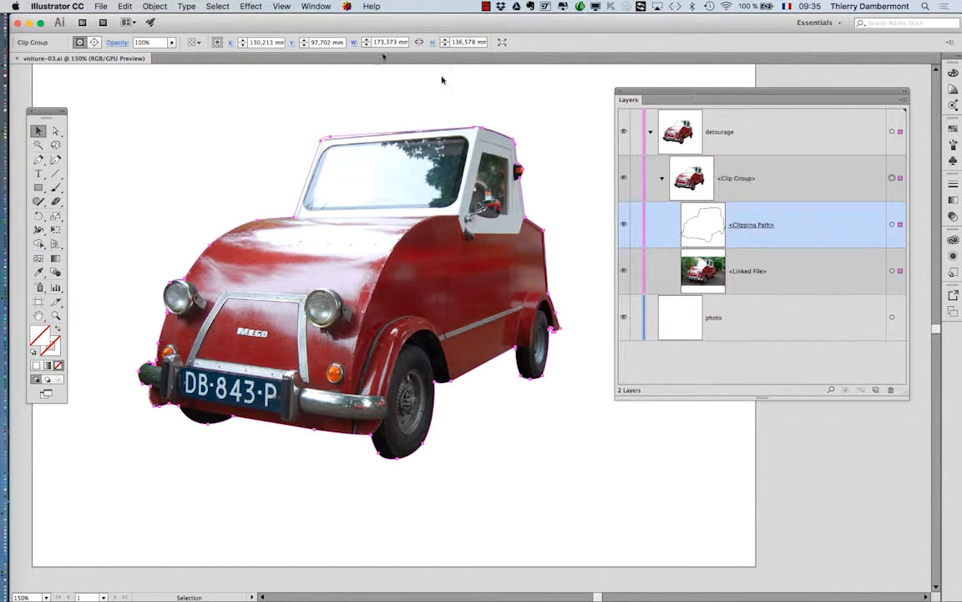
# Release the car's clipping mask, and make the Layers panel smaller and move it off the uncovered photo
pyautogui.click(150, 6)
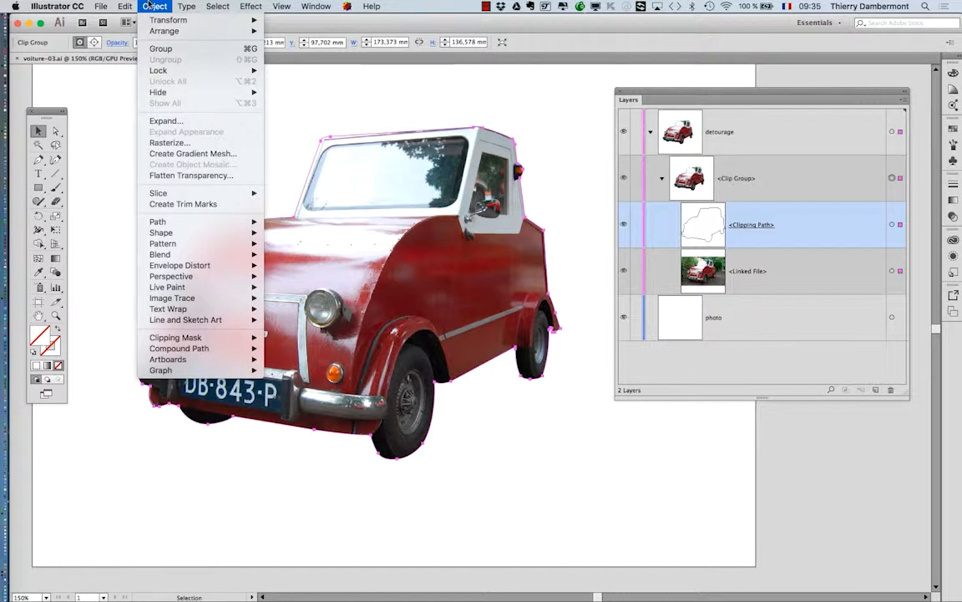
pyautogui.moveTo(195, 340)
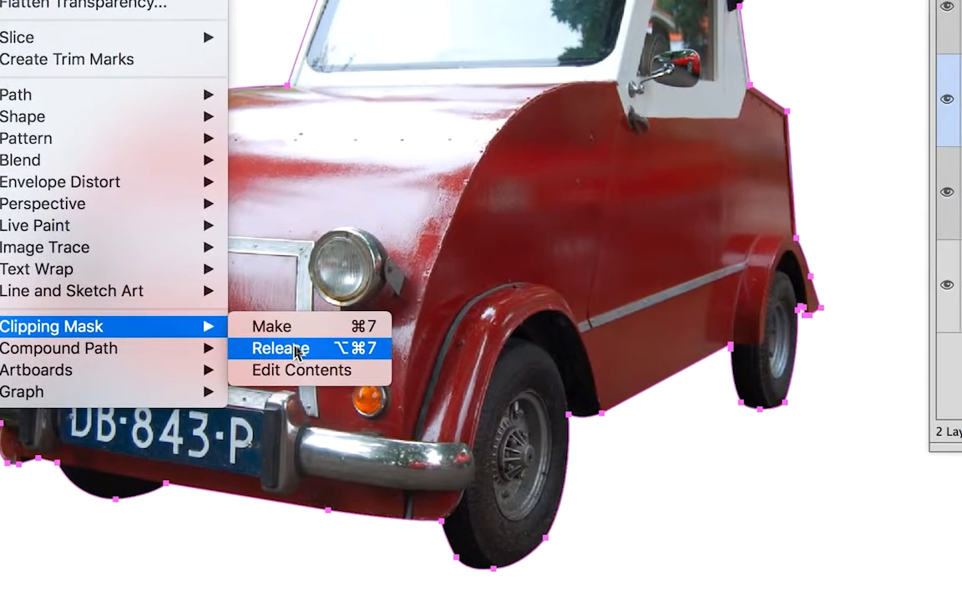
pyautogui.click(295, 349)
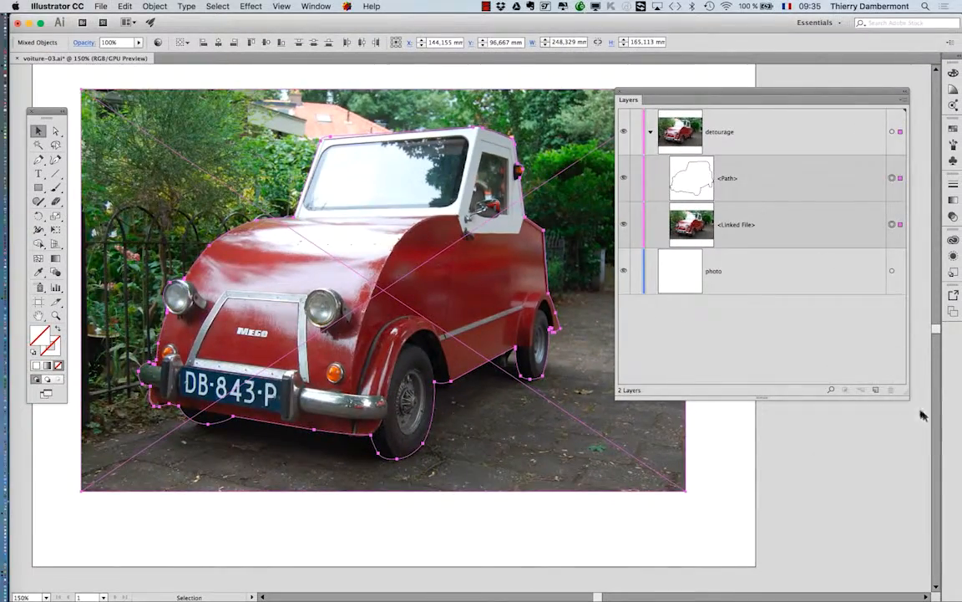
pyautogui.moveTo(908, 398); pyautogui.dragTo(841, 366)
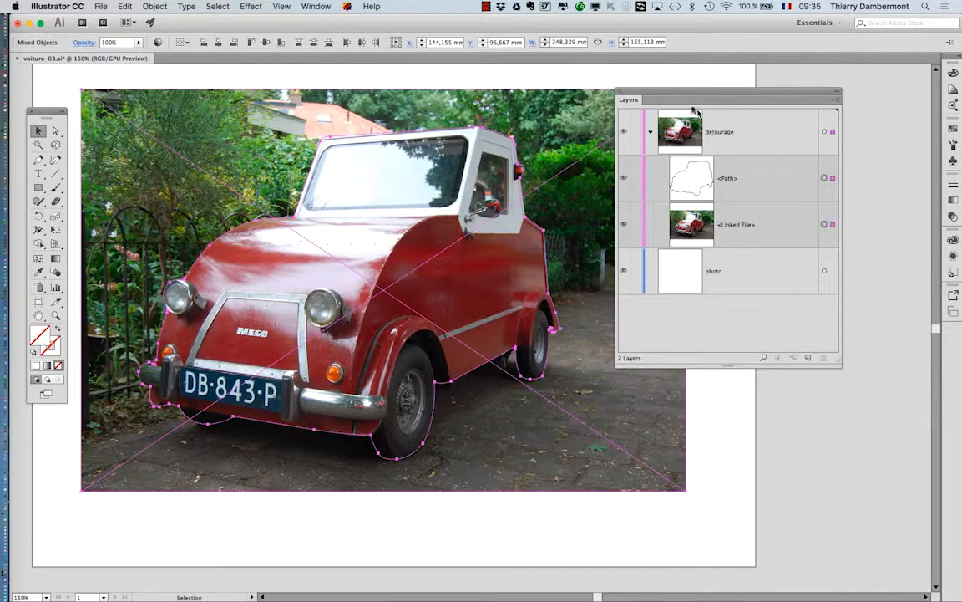
pyautogui.moveTo(618, 90); pyautogui.dragTo(703, 126)
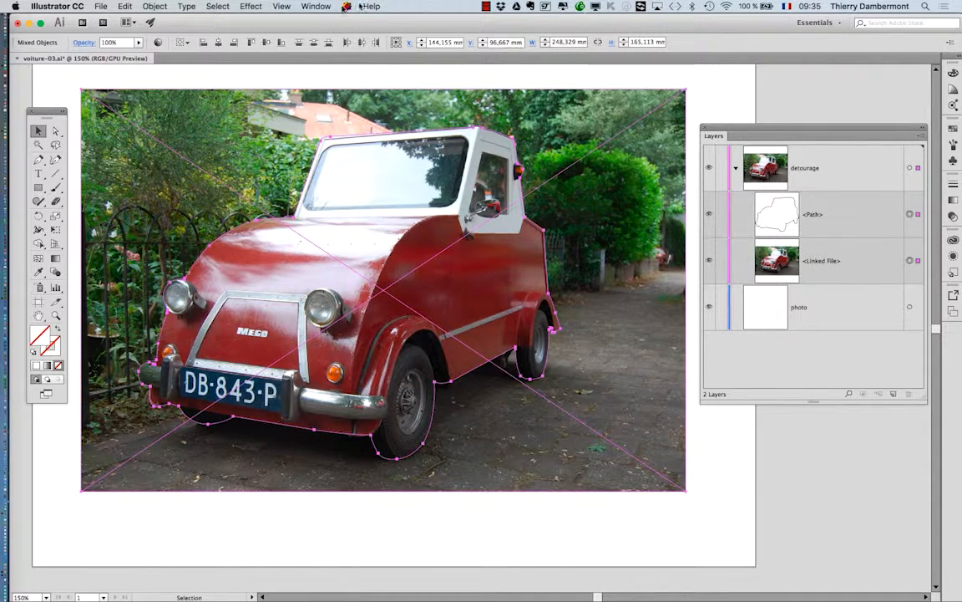
pyautogui.click(155, 6)
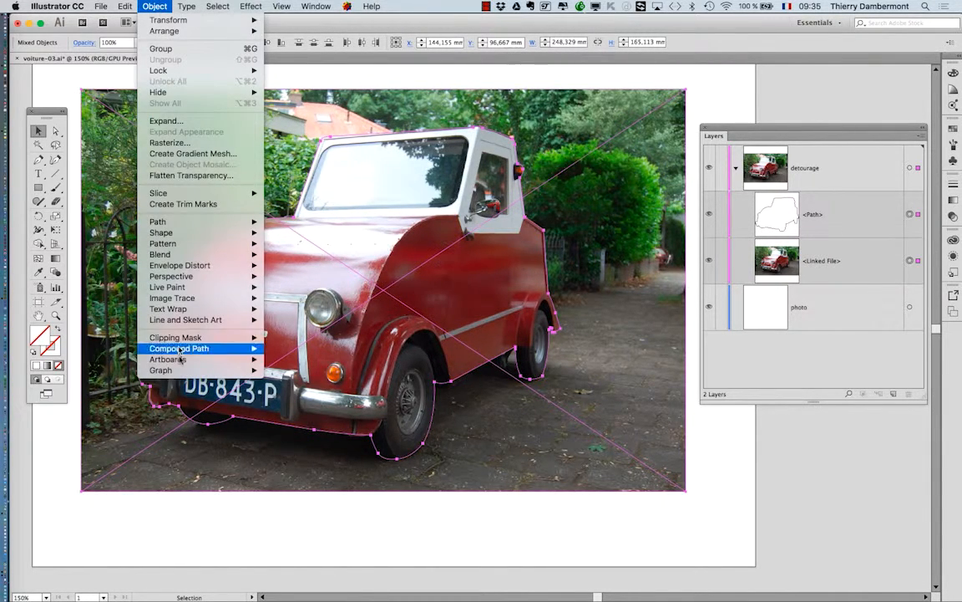
pyautogui.click(484, 548)
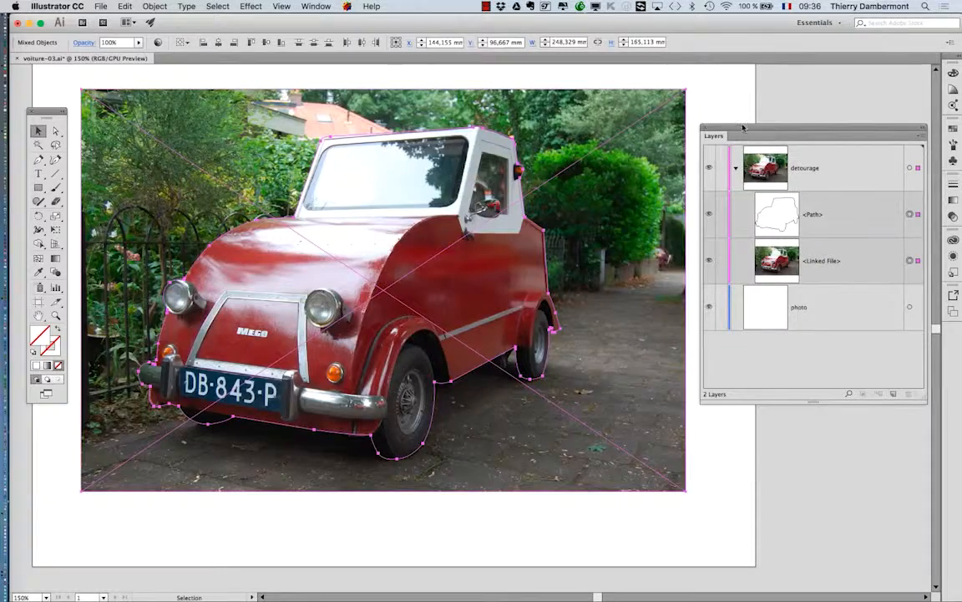
# Collapse the detourage layer and compare it with the photo layer by highlighting each in turn
pyautogui.moveTo(743, 127); pyautogui.dragTo(688, 157)
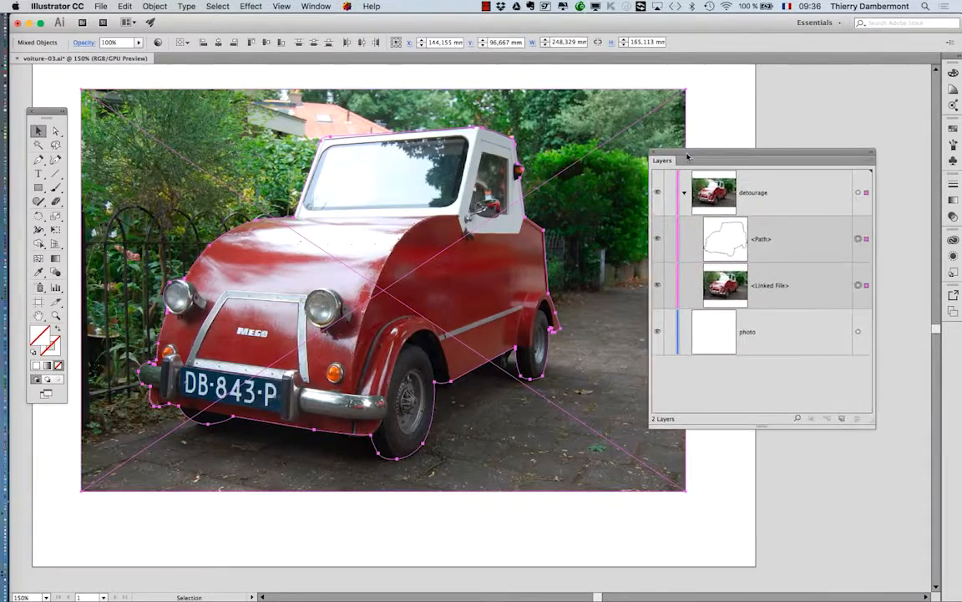
pyautogui.click(681, 199)
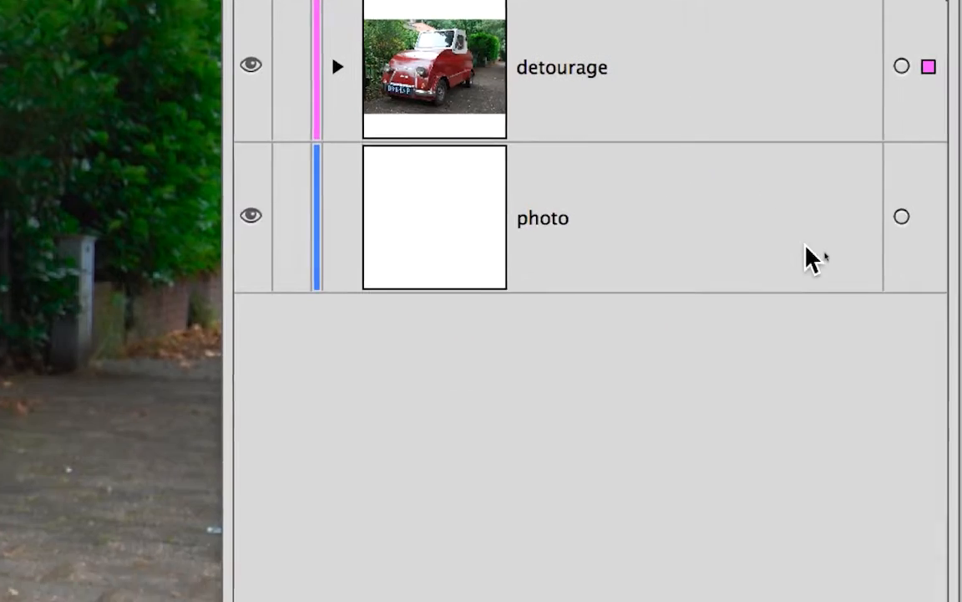
pyautogui.click(807, 256)
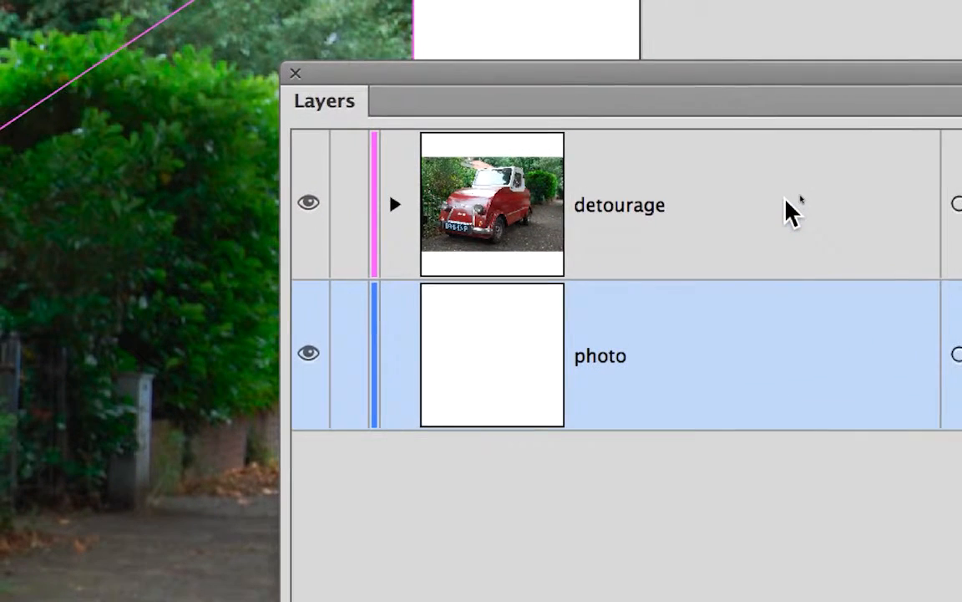
pyautogui.click(722, 72)
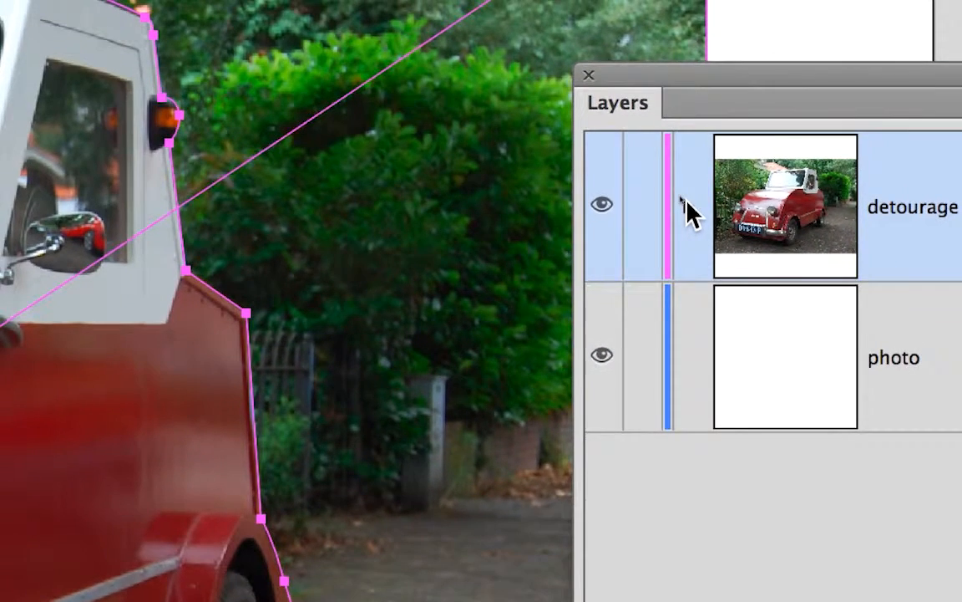
# Expand the detourage layer, lock its outline path and linked photo, and move the Layers panel off the photo
pyautogui.click(688, 209)
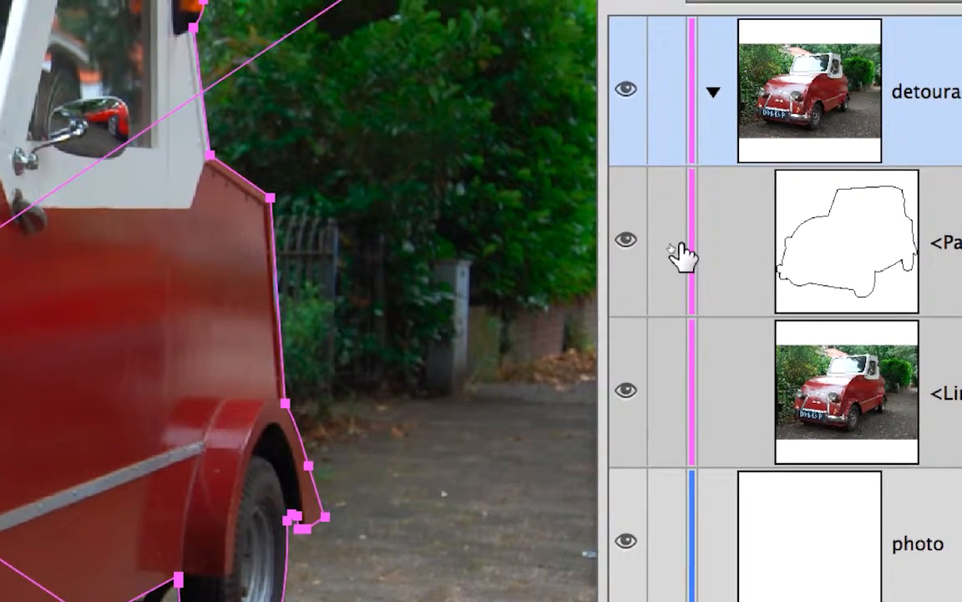
pyautogui.click(676, 247)
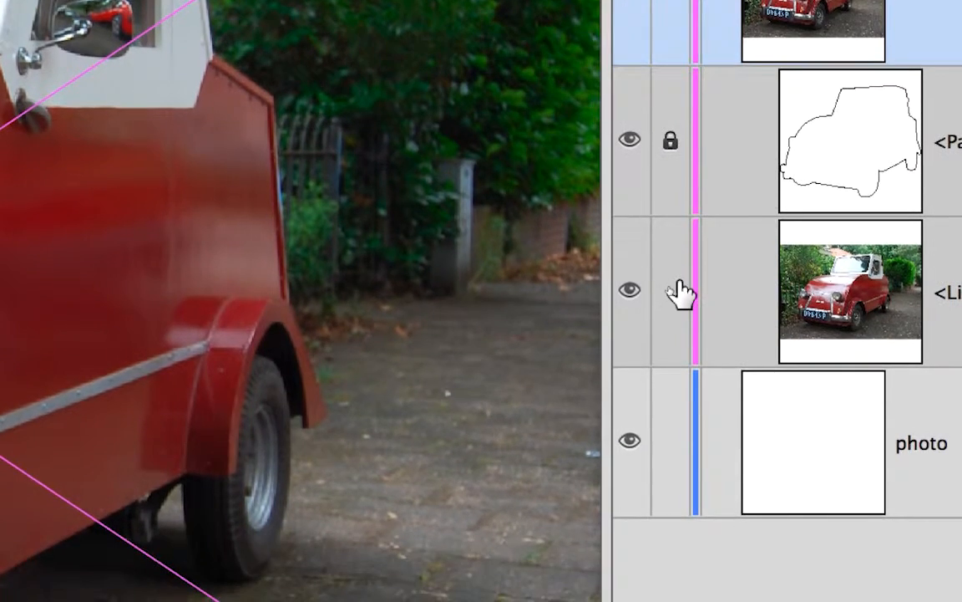
pyautogui.click(678, 290)
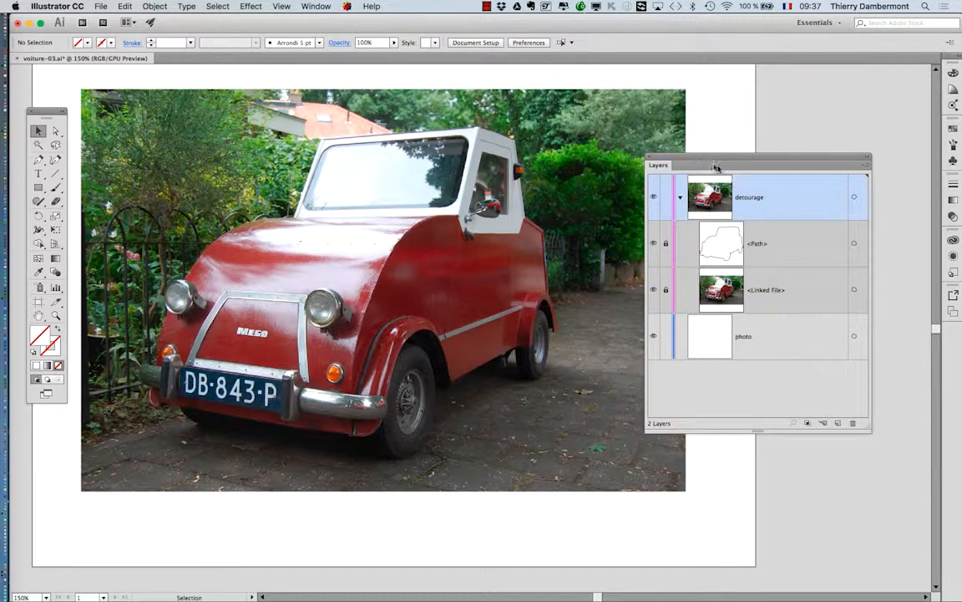
pyautogui.moveTo(709, 159); pyautogui.dragTo(799, 137)
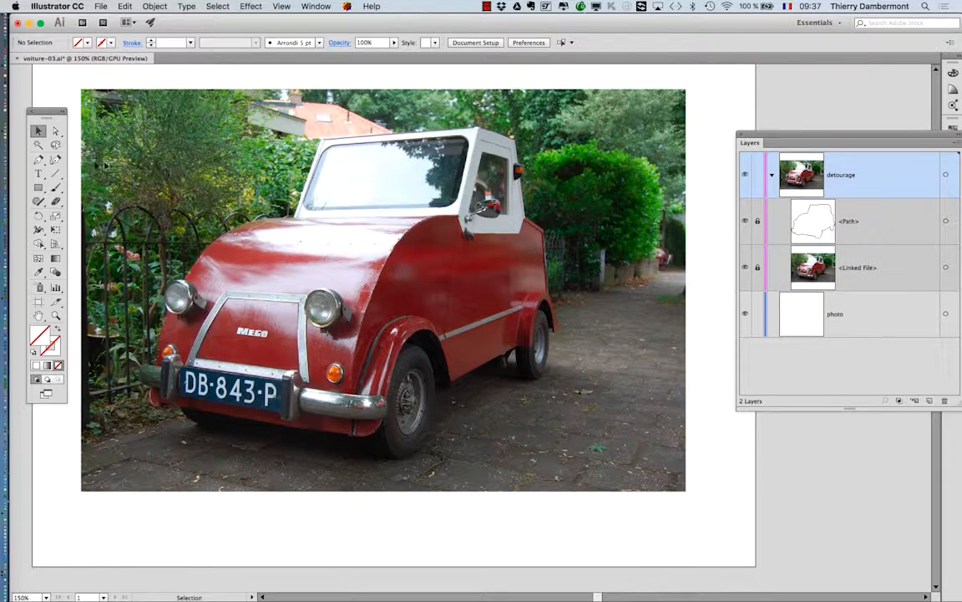
# Activate the Pen tool and frame the car's windshield at 400% zoom, with the Layers panel moved out of its way
pyautogui.click(38, 159)
pyautogui.press('alt')
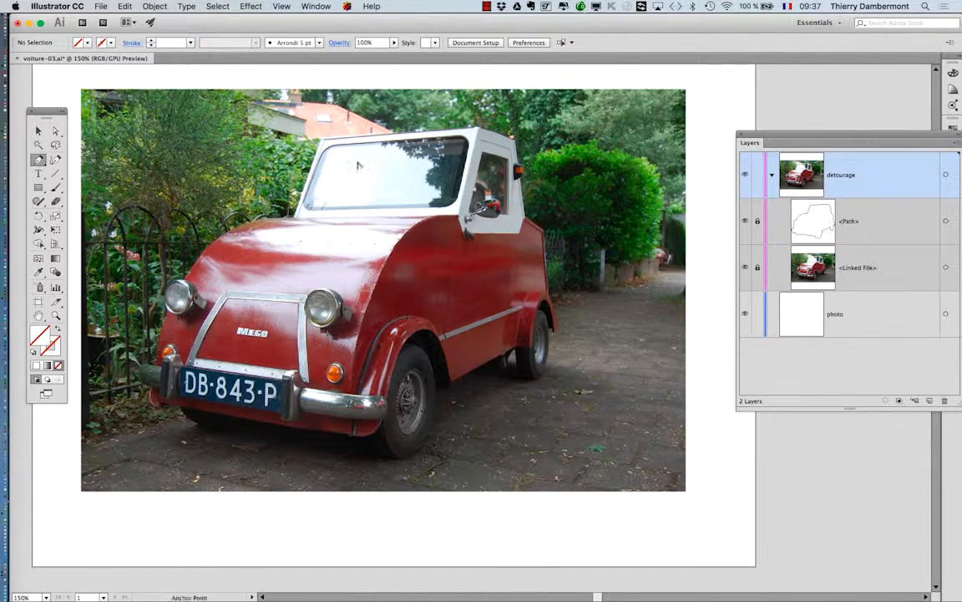
pyautogui.scroll(2, 360, 166)
pyautogui.press('space')
pyautogui.moveTo(360, 159); pyautogui.dragTo(358, 276)
pyautogui.scroll(2, 346, 259)
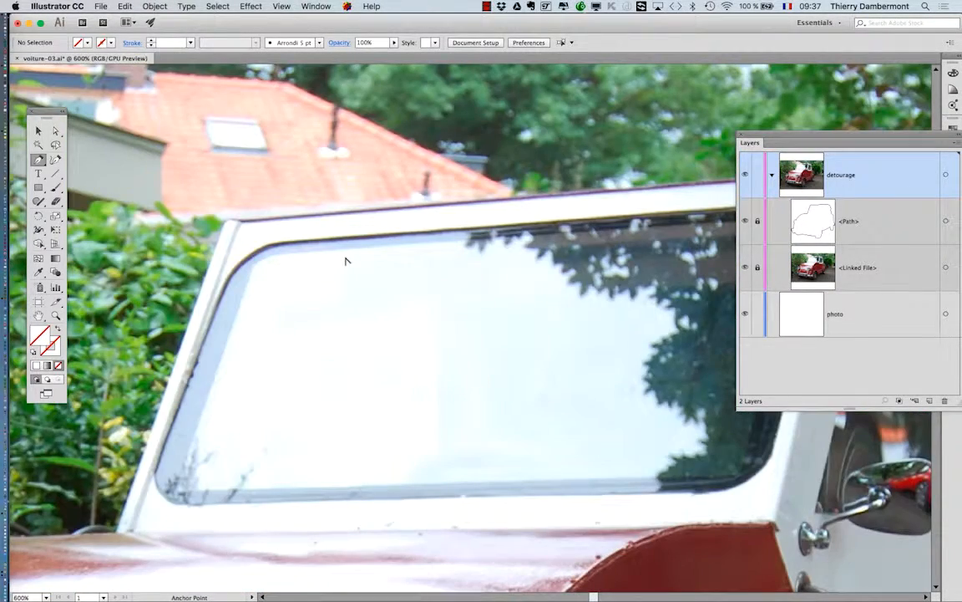
pyautogui.moveTo(756, 140); pyautogui.dragTo(854, 154)
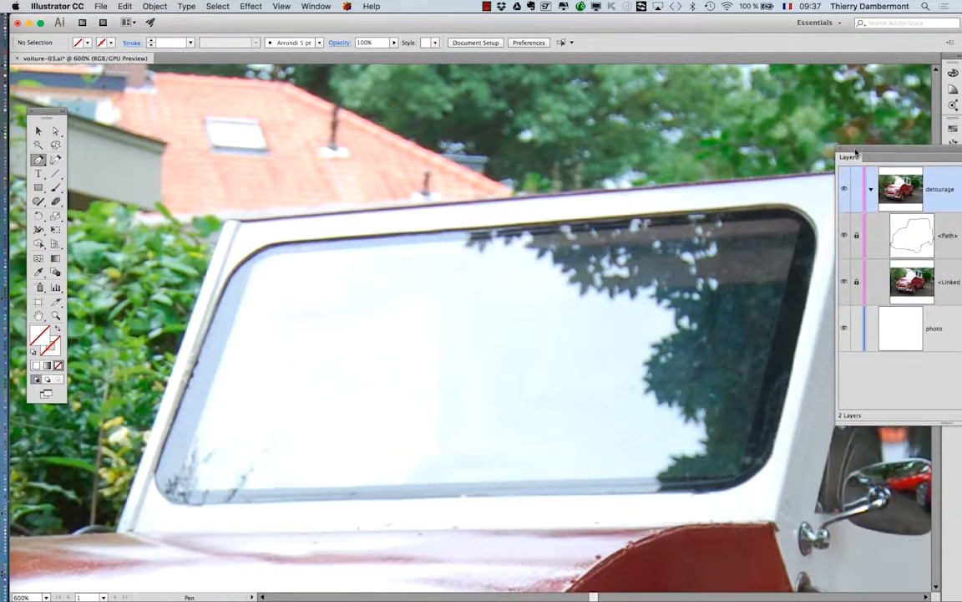
pyautogui.press('space')
pyautogui.moveTo(544, 243); pyautogui.dragTo(473, 175)
pyautogui.scroll(-1, 417, 192)
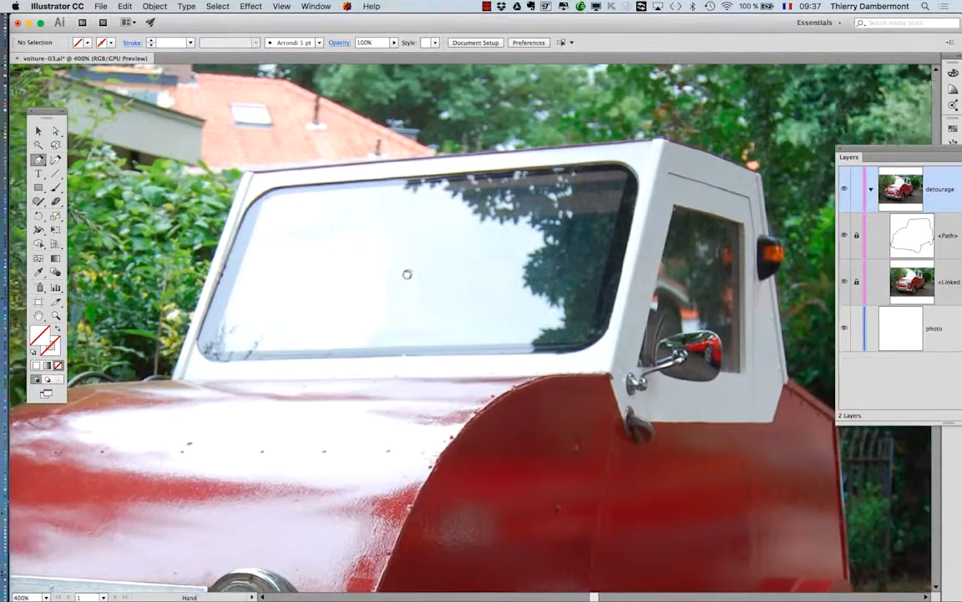
pyautogui.moveTo(407, 274); pyautogui.dragTo(396, 250)
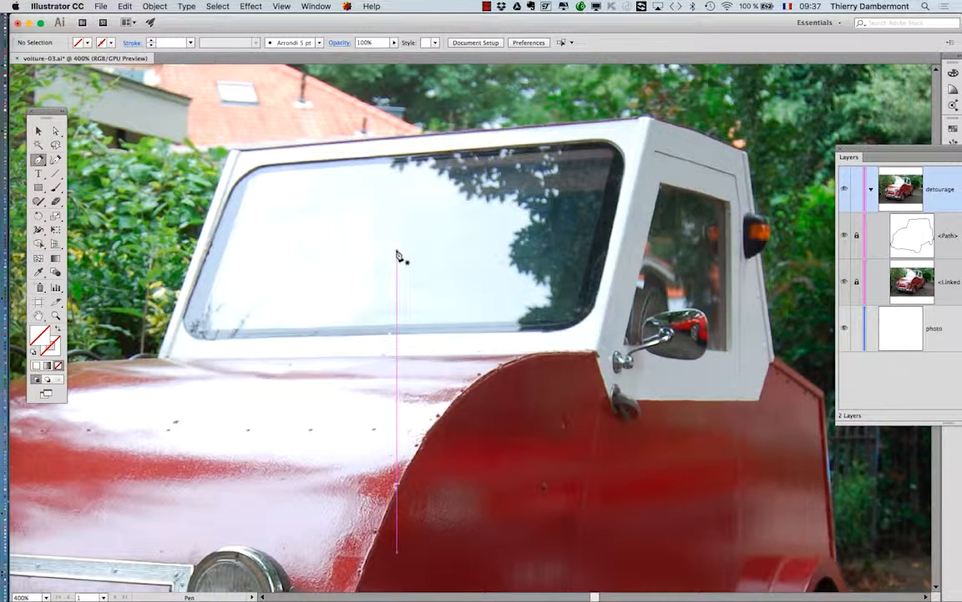
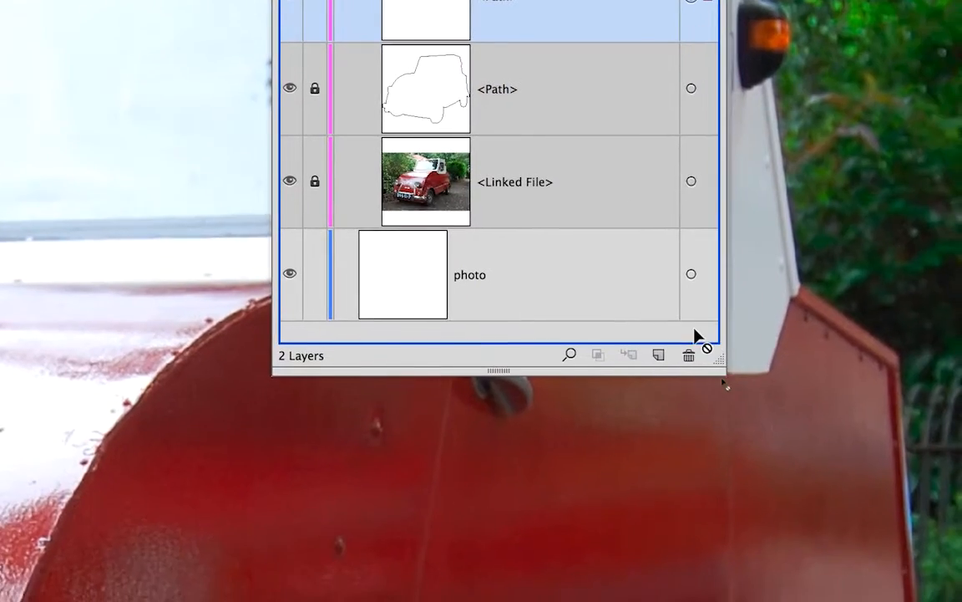
# Delete the unlocked path above the car outline in the detourage layer and move the Layers panel off the windshield
pyautogui.moveTo(691, 340); pyautogui.dragTo(692, 341)
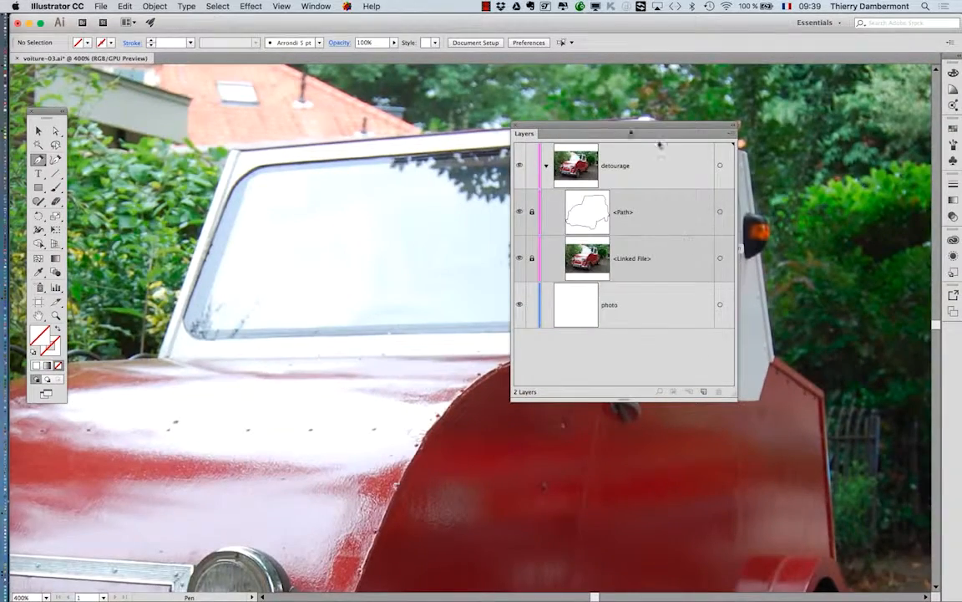
pyautogui.moveTo(549, 128); pyautogui.dragTo(774, 183)
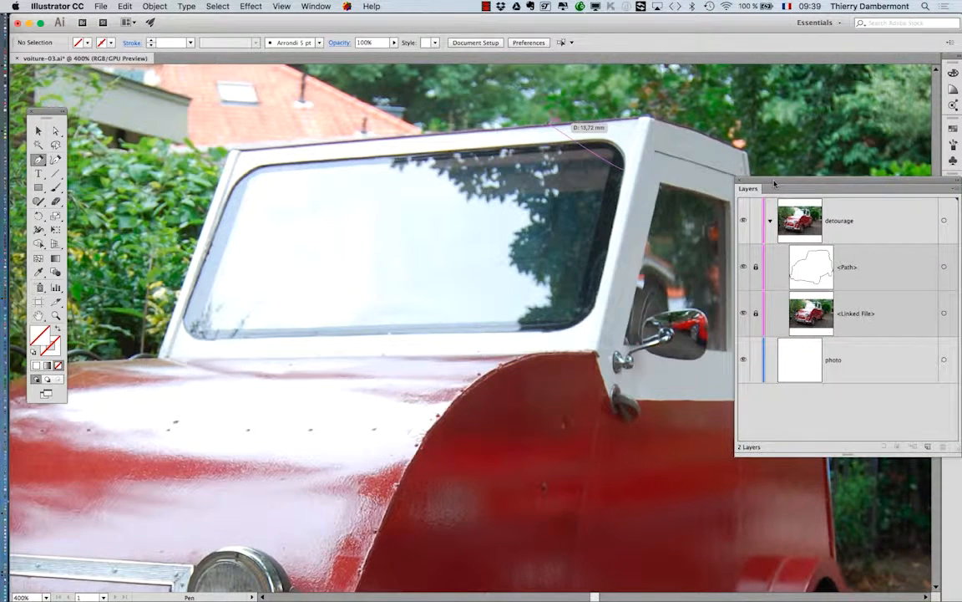
# Enlarge the windshield to 600%, activate the Selection tool and move the tools panel away from the windshield's corner
pyautogui.scroll(1, 543, 196)
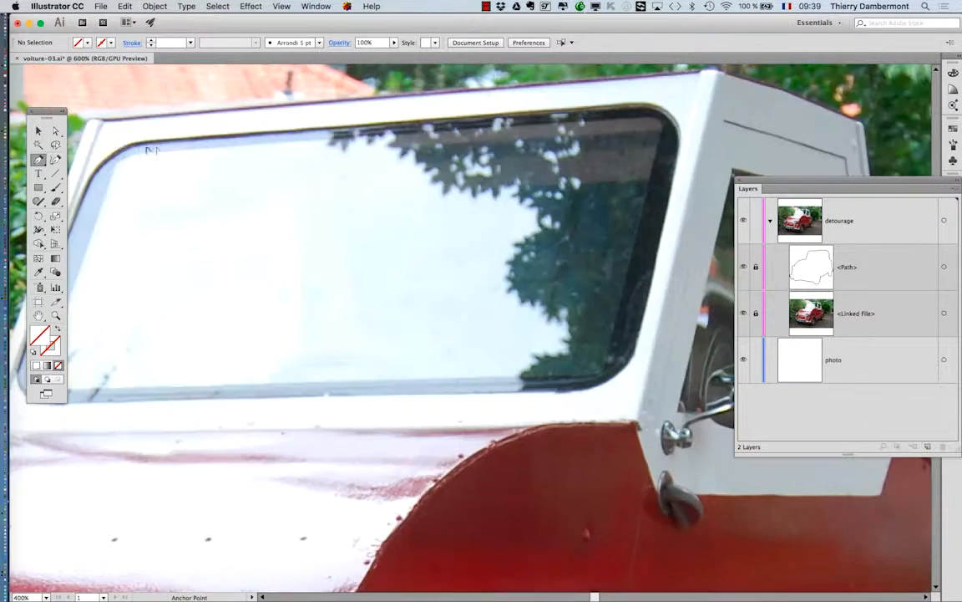
pyautogui.click(37, 129)
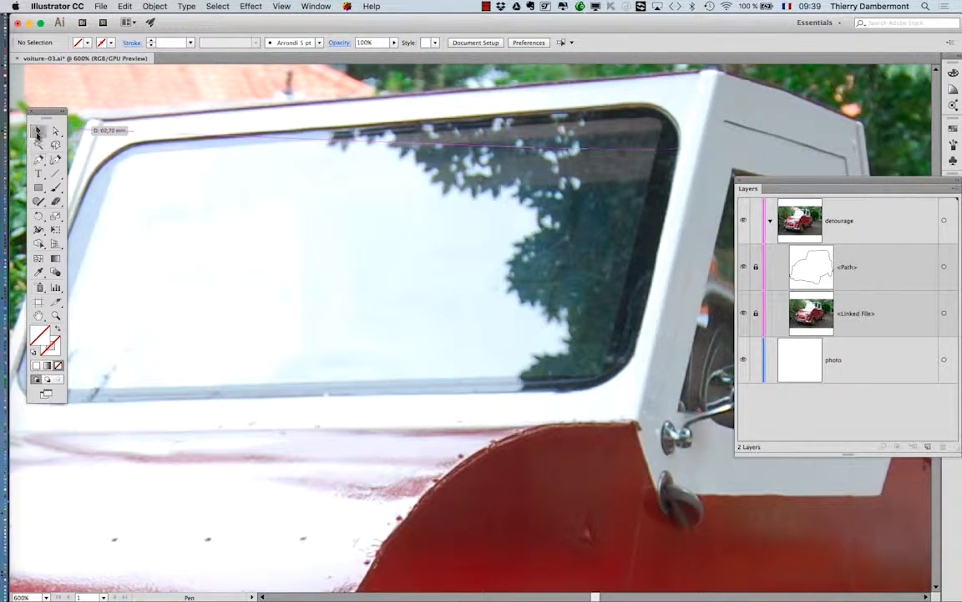
pyautogui.moveTo(44, 112); pyautogui.dragTo(65, 79)
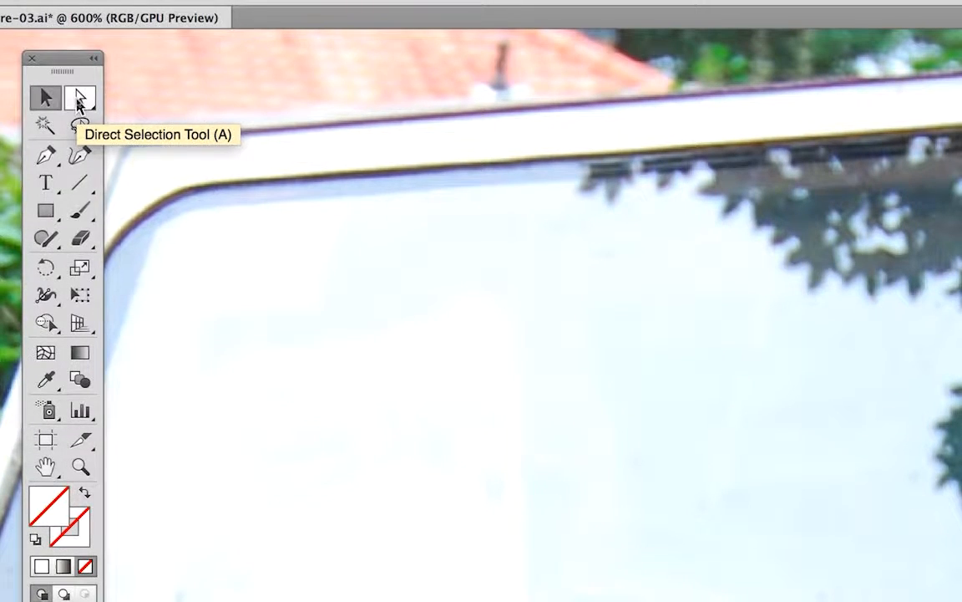
# With Direct Selection as the last-used selection tool, draw a Pen line about 49.65 mm long along the windshield's upper edge
pyautogui.click(77, 99)
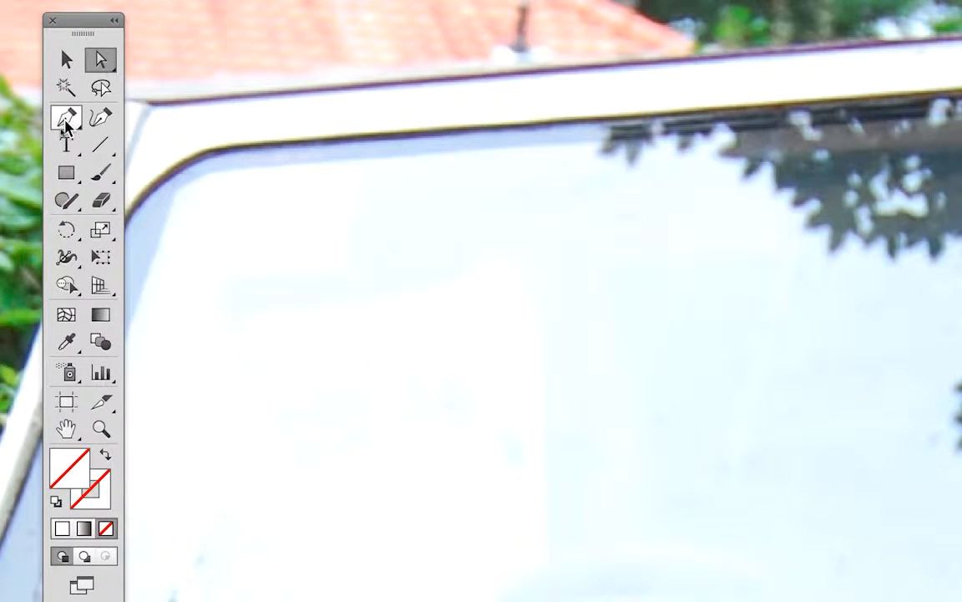
pyautogui.click(46, 151)
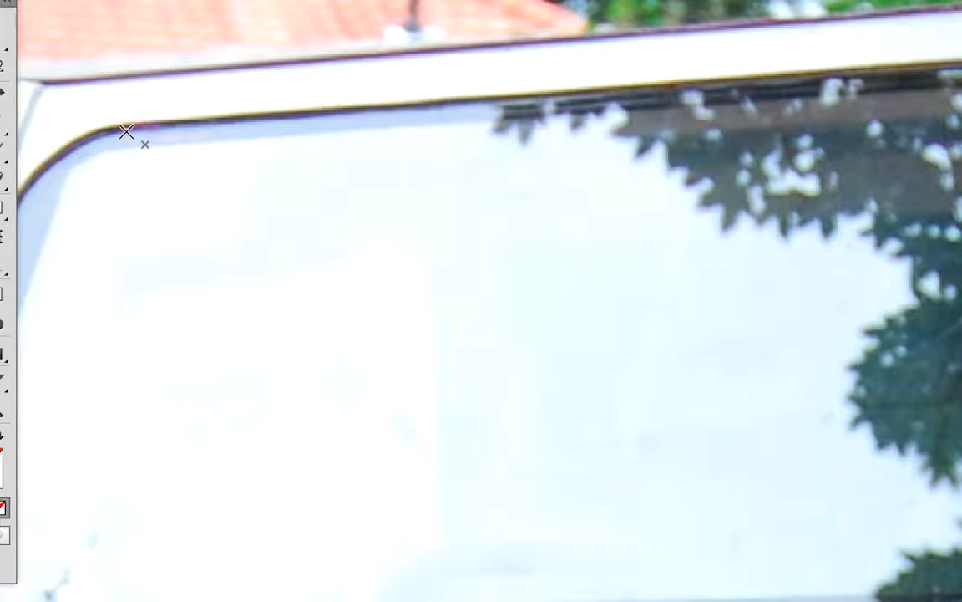
pyautogui.moveTo(126, 131); pyautogui.dragTo(173, 140)
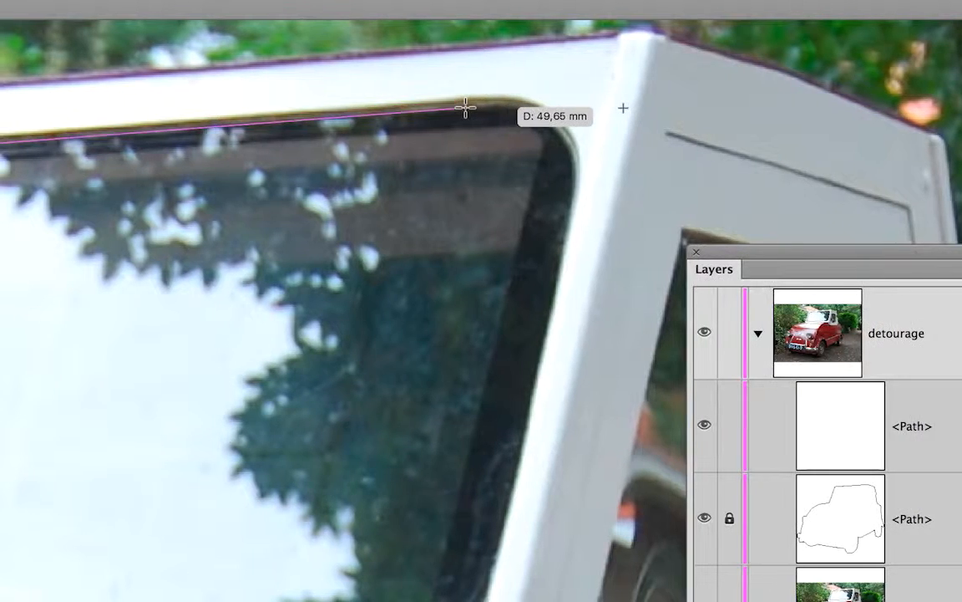
pyautogui.click(466, 108)
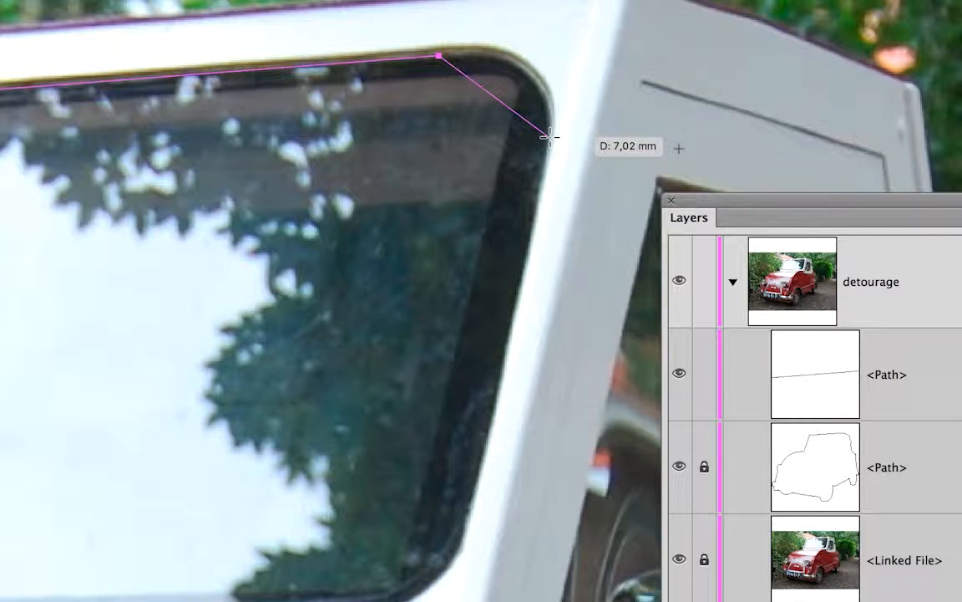
# Add a smooth anchor below the windshield's upper-right corner, adjust its handle to follow the rounded frame and deselect the path
pyautogui.click(550, 135)
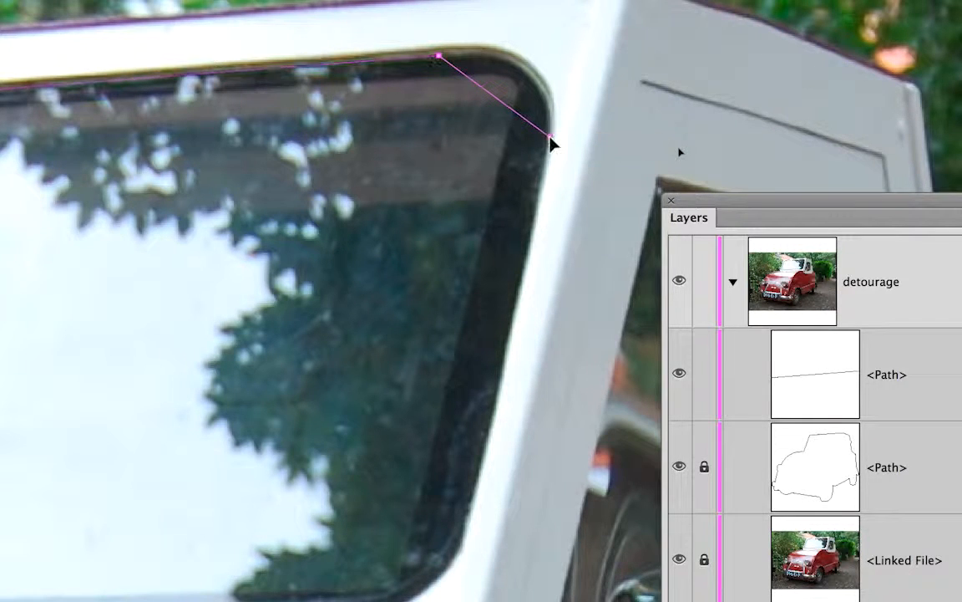
pyautogui.moveTo(550, 138); pyautogui.dragTo(546, 143)
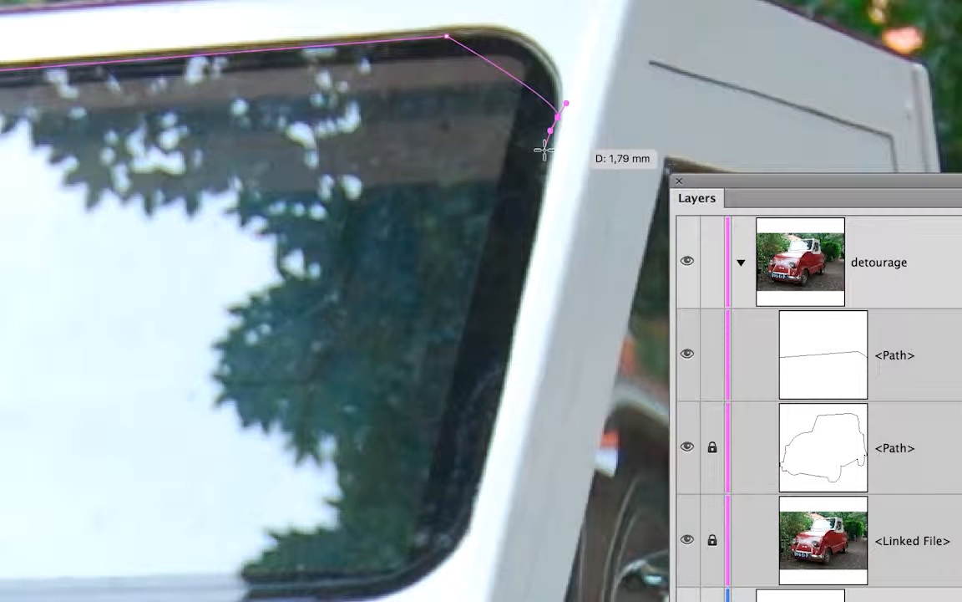
pyautogui.press('a')
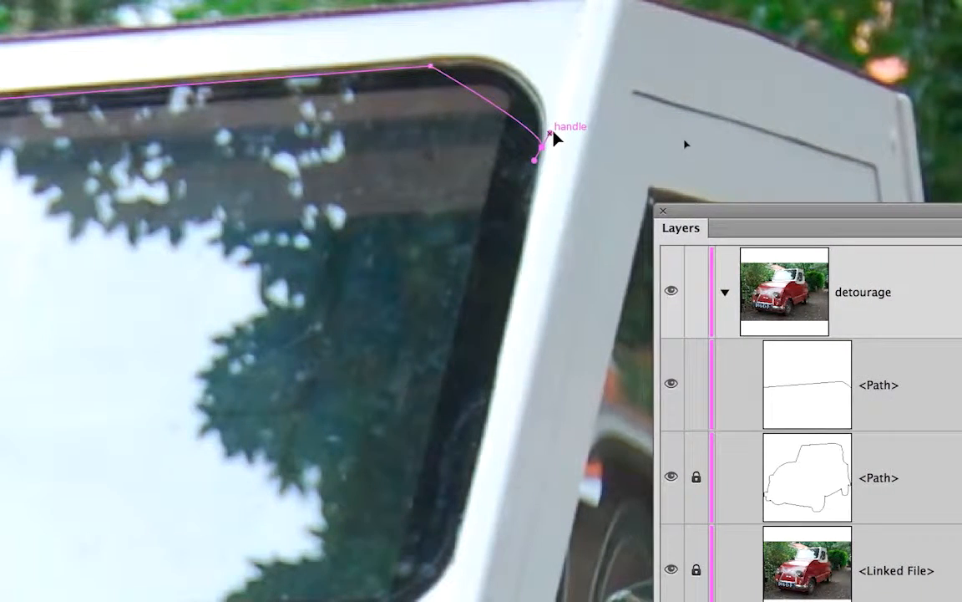
pyautogui.moveTo(554, 136); pyautogui.dragTo(586, 120)
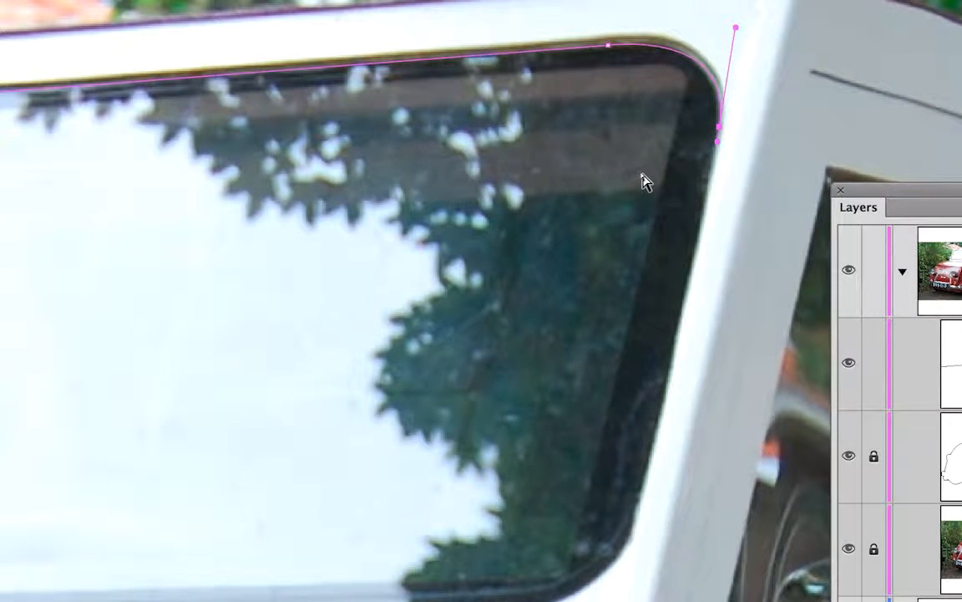
pyautogui.keyDown('super'); pyautogui.click(643, 175); pyautogui.keyUp('super')
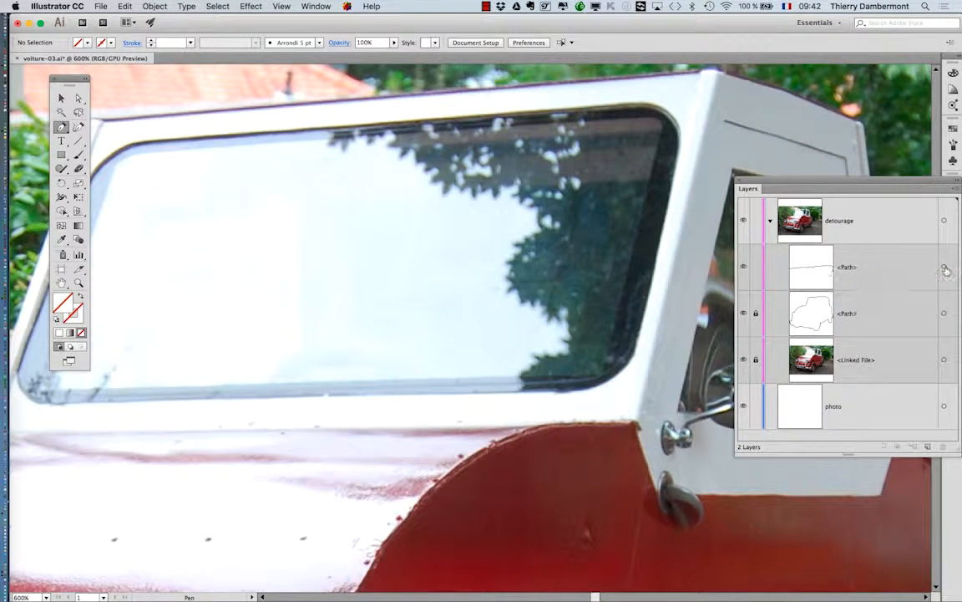
# Target the windshield path, apply the default white fill and black stroke, and set both back to None with the fill in front
pyautogui.click(945, 267)
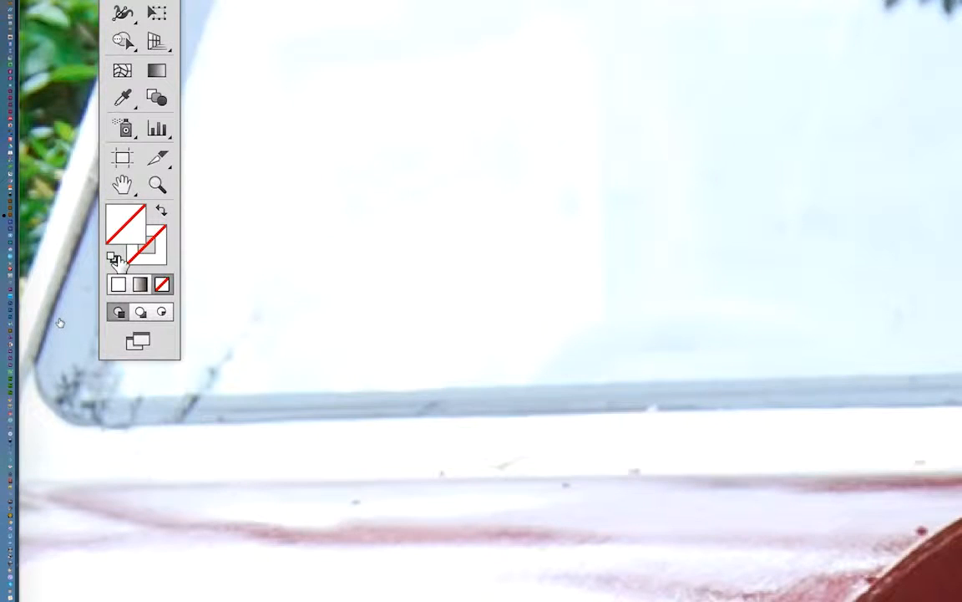
pyautogui.click(114, 258)
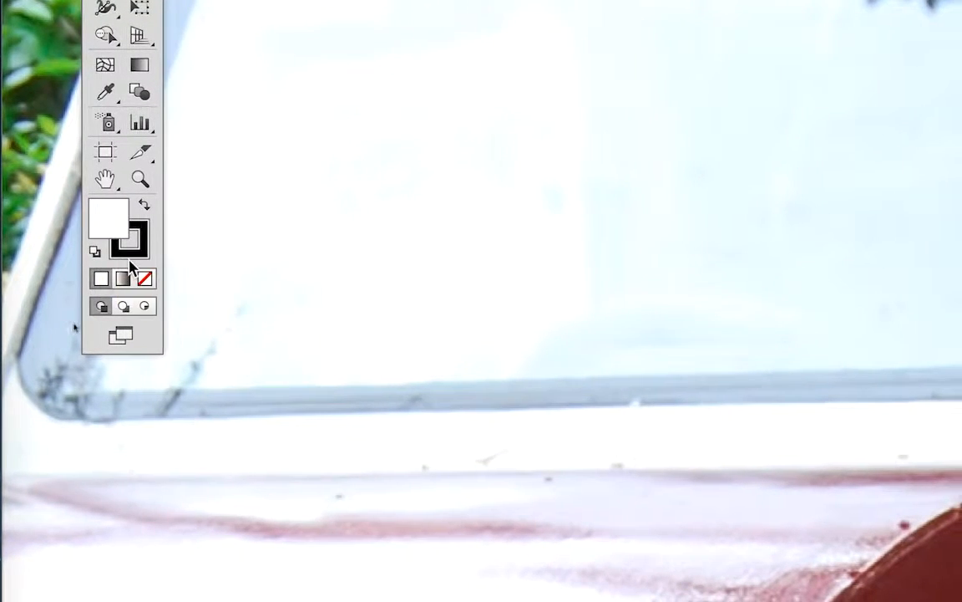
pyautogui.click(137, 270)
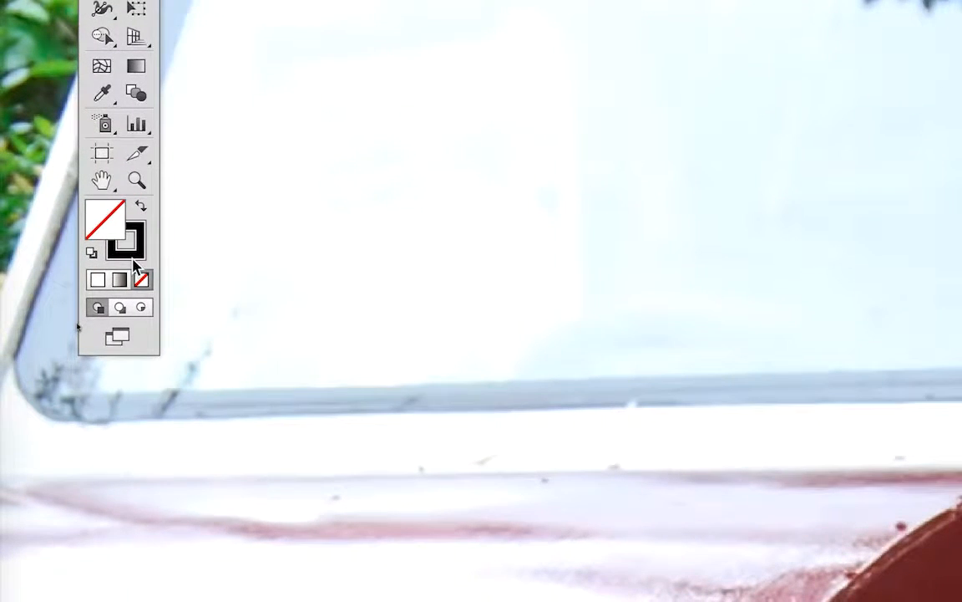
pyautogui.click(134, 257)
pyautogui.click(137, 271)
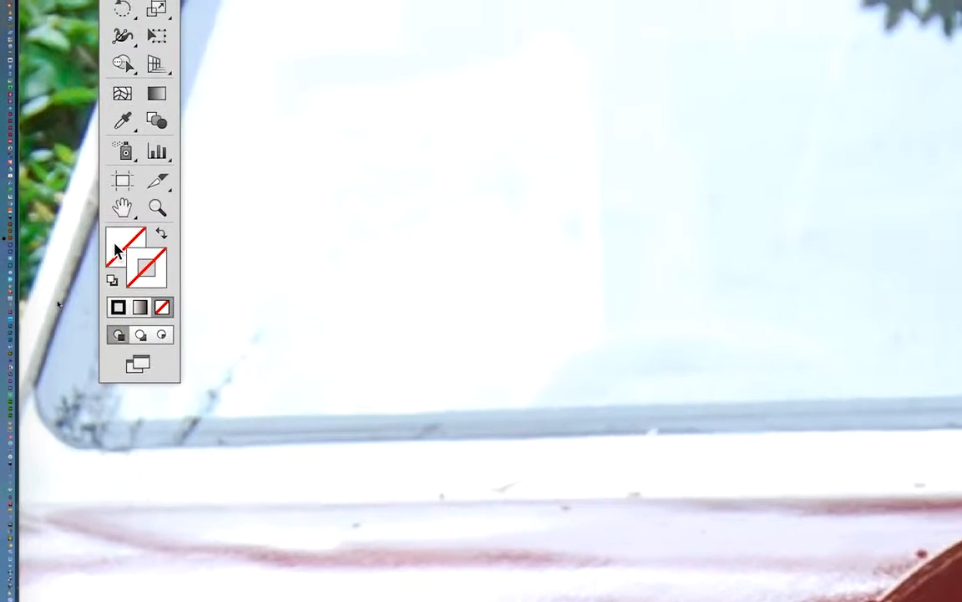
pyautogui.click(117, 251)
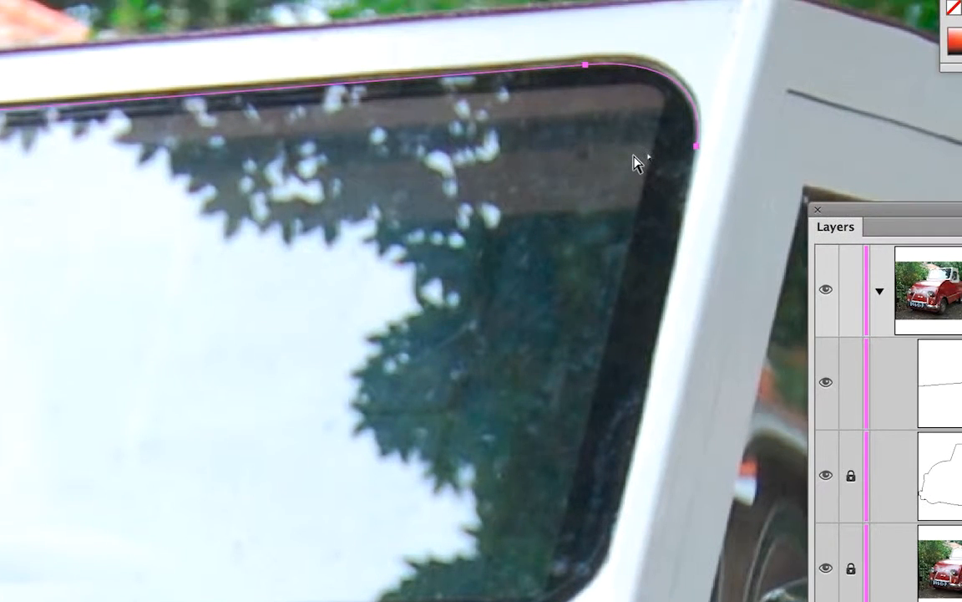
# Reselect the windshield path, continue it about 18.87 mm down the right edge and curve it around the lower-right corner
pyautogui.keyDown('super'); pyautogui.click(694, 143); pyautogui.keyUp('super')
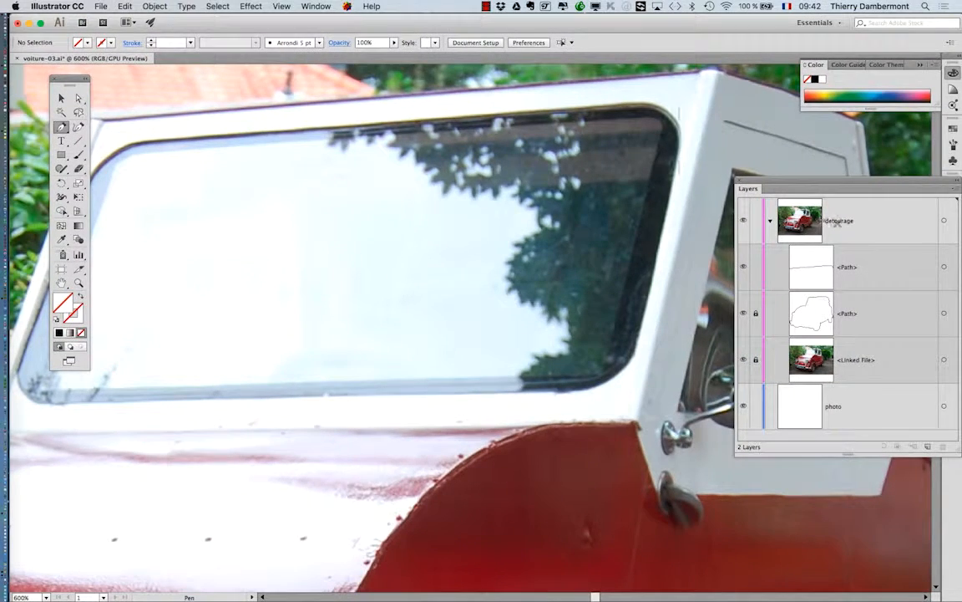
pyautogui.click(945, 268)
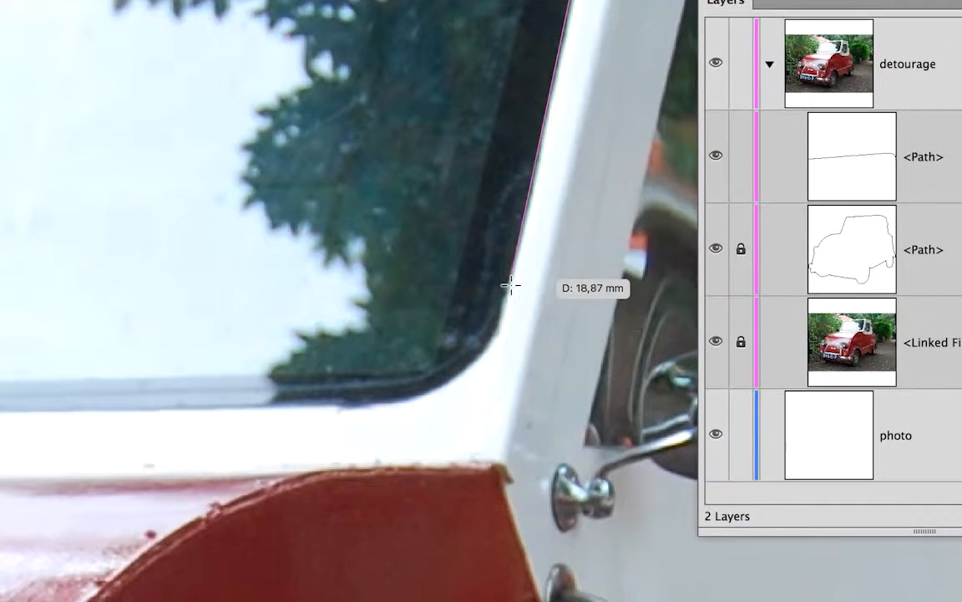
pyautogui.click(510, 285)
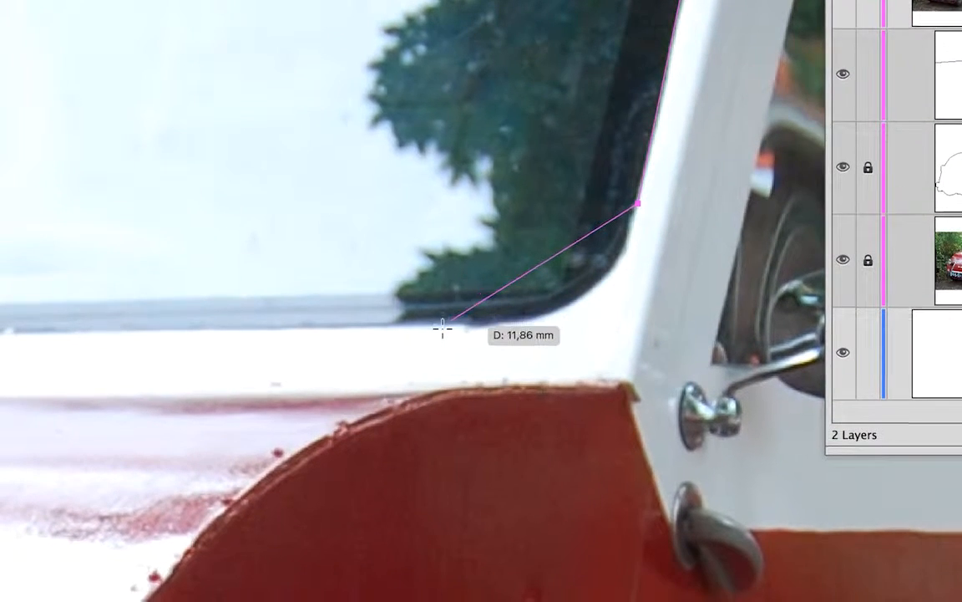
pyautogui.moveTo(444, 325); pyautogui.dragTo(429, 330)
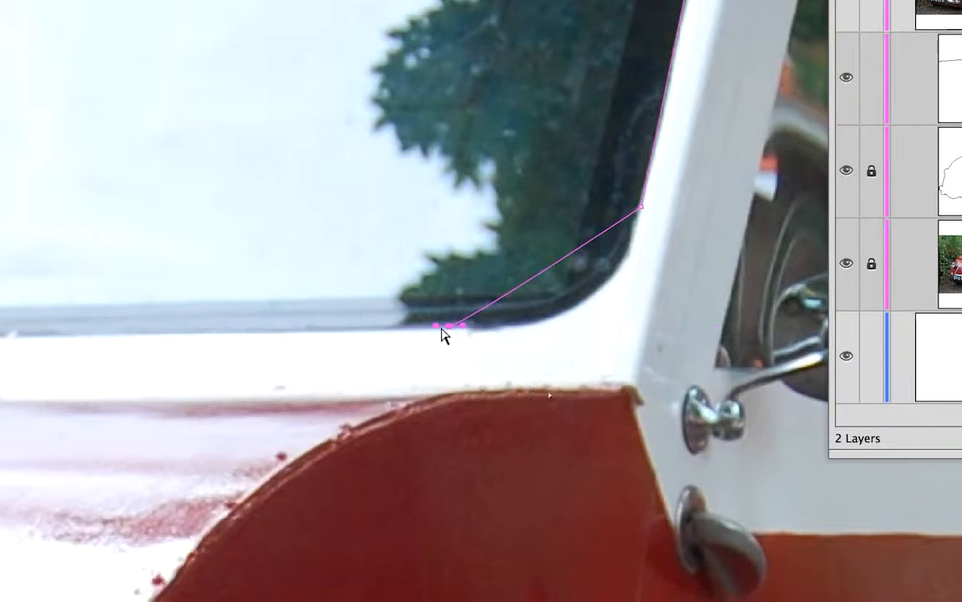
pyautogui.moveTo(447, 327); pyautogui.dragTo(557, 328)
pyautogui.moveTo(488, 328); pyautogui.dragTo(509, 337)
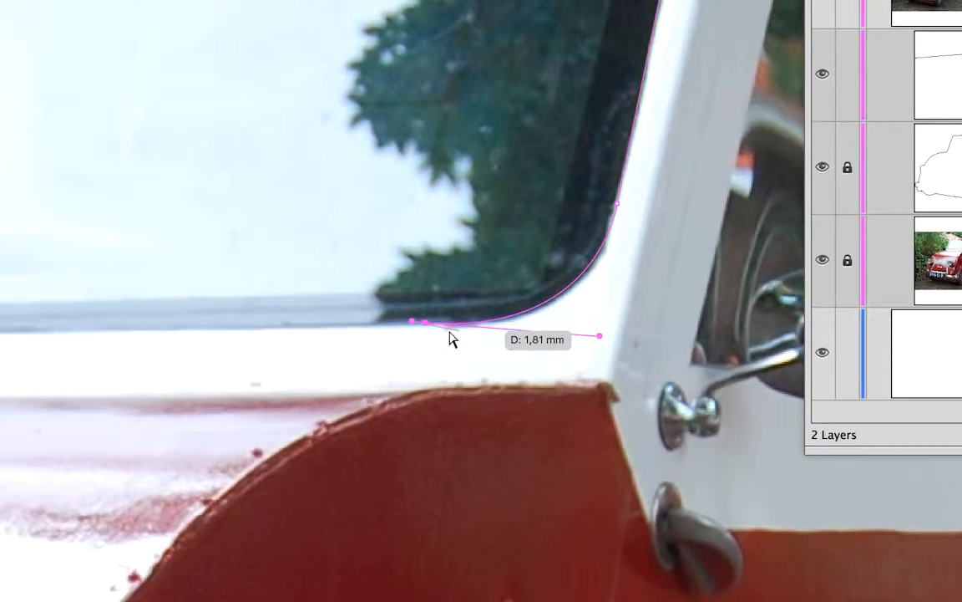
# Extend the path along the windshield's lower edge and pull the next anchor's handle so it hugs the rounded lower-left corner
pyautogui.press('space')
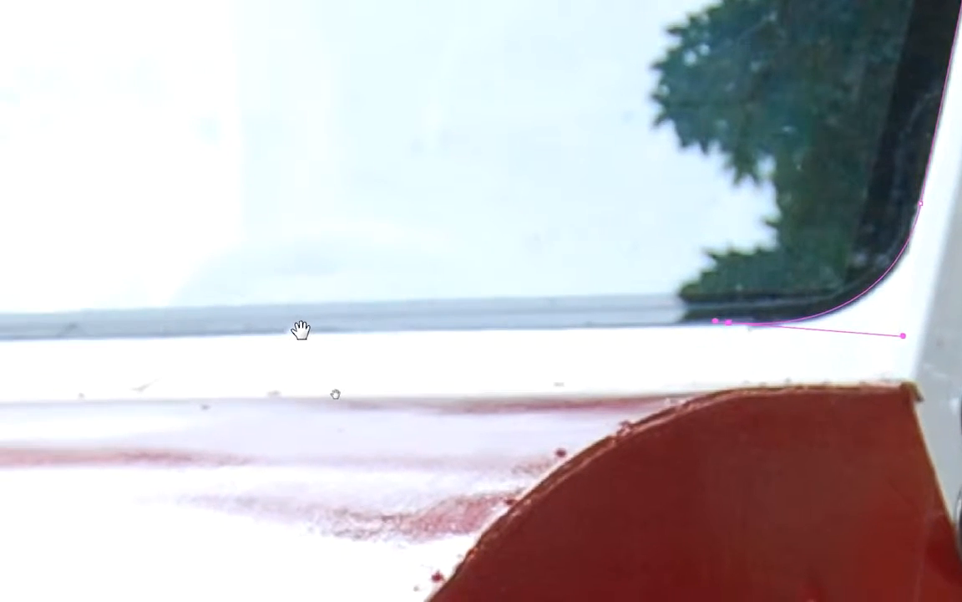
pyautogui.moveTo(301, 328); pyautogui.dragTo(554, 327)
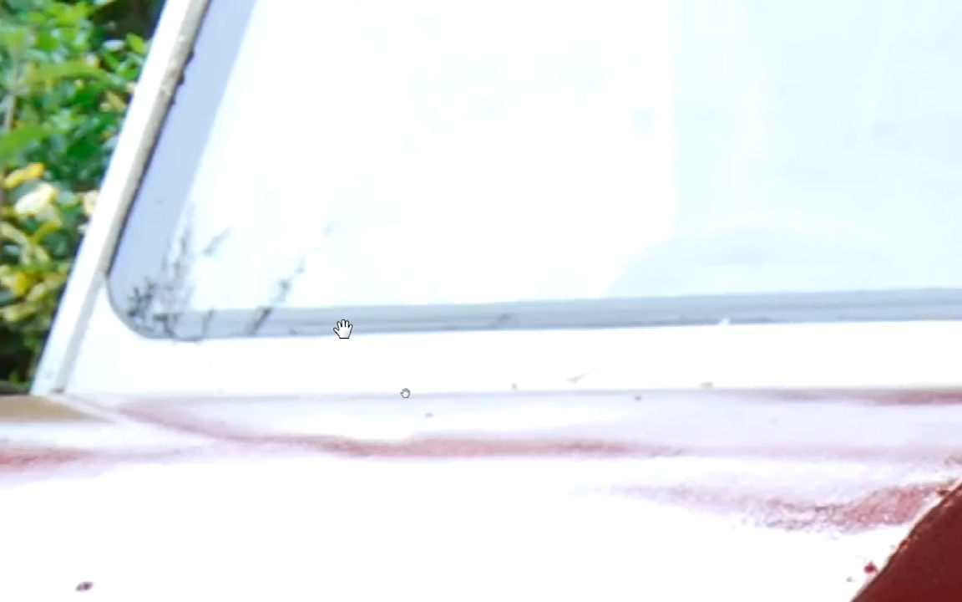
pyautogui.moveTo(340, 330); pyautogui.dragTo(358, 330)
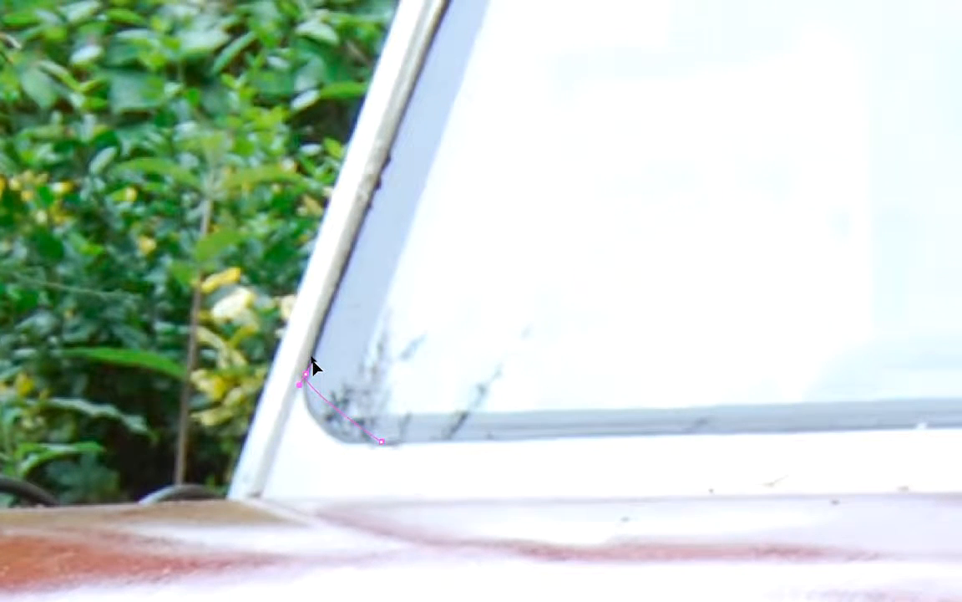
pyautogui.moveTo(311, 368); pyautogui.dragTo(311, 373)
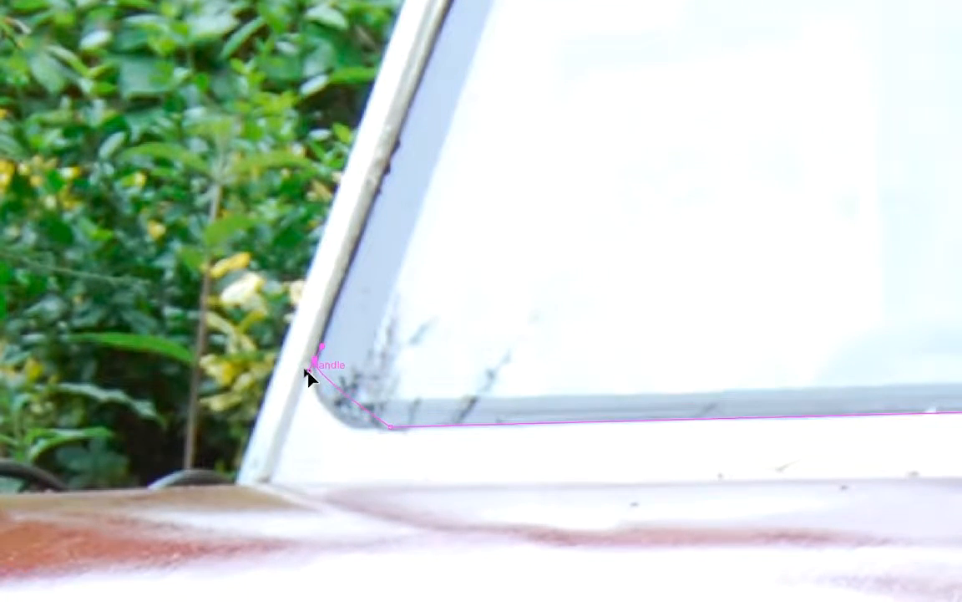
pyautogui.moveTo(306, 369); pyautogui.dragTo(304, 397)
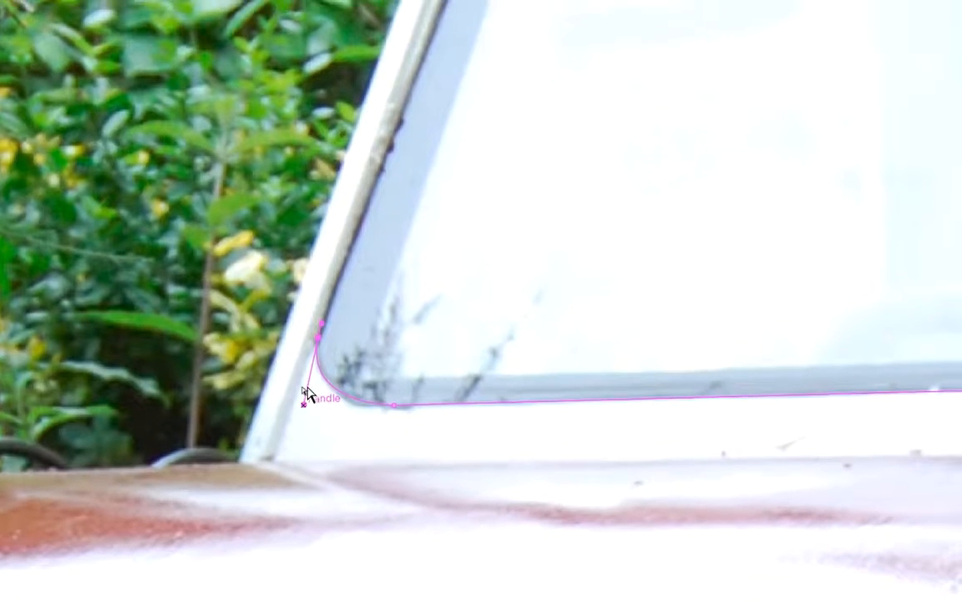
# Align the outgoing handle with the windshield's left edge, trace that edge and close the path with a curve at the starting anchor
pyautogui.moveTo(319, 327); pyautogui.dragTo(325, 328)
pyautogui.moveTo(311, 368); pyautogui.dragTo(356, 241)
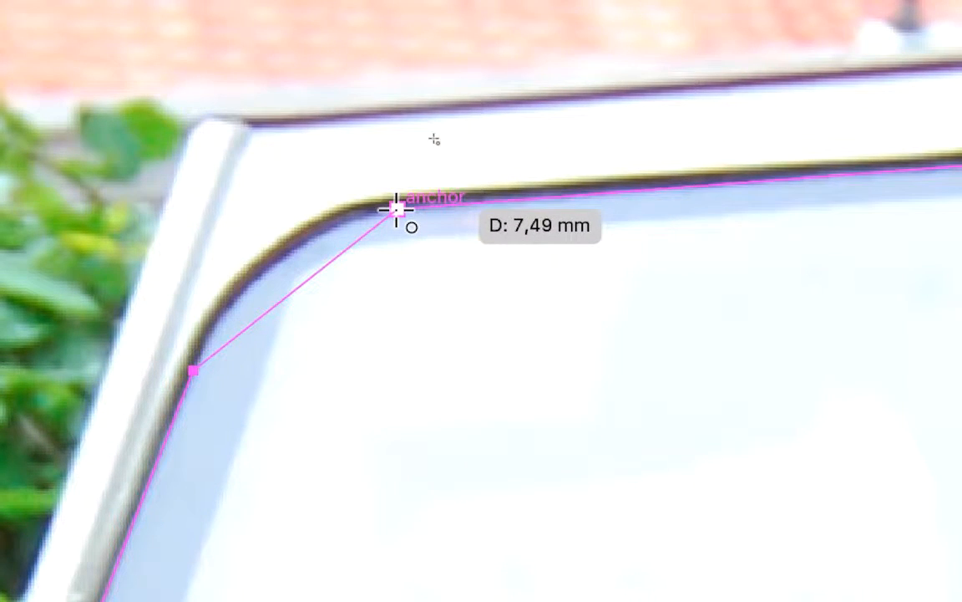
pyautogui.moveTo(396, 209)
pyautogui.mouseDown()
pyautogui.moveTo(493, 211)
pyautogui.moveTo(421, 207)
pyautogui.moveTo(433, 205)
pyautogui.mouseUp()
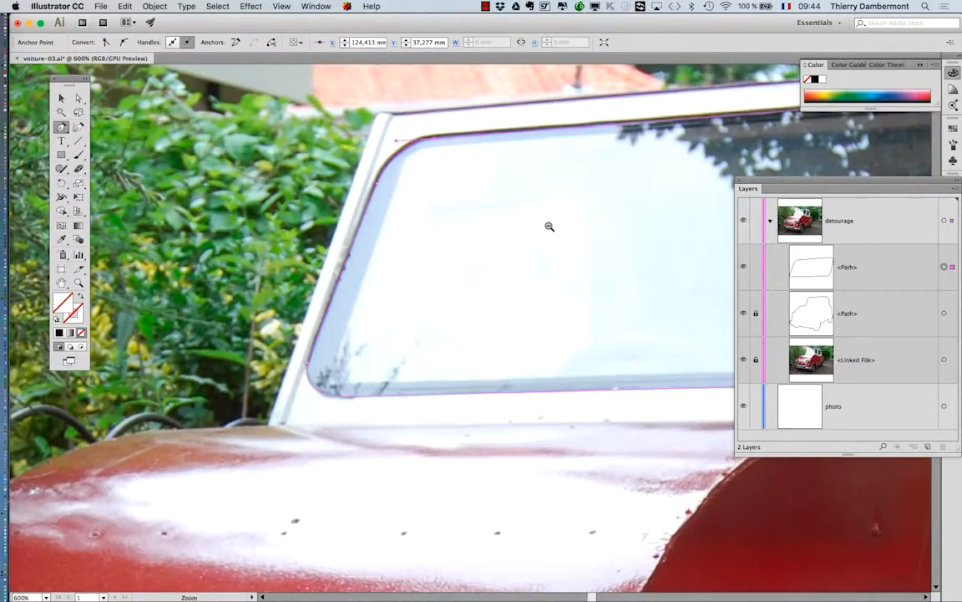
# Examine the closed windshield outline against the whole car, then frame it again at 400% zoom
pyautogui.keyDown('alt'); pyautogui.keyDown('super'); pyautogui.click(549, 226); pyautogui.keyUp('super'); pyautogui.keyUp('alt')
pyautogui.keyDown('alt'); pyautogui.keyDown('super'); pyautogui.click(549, 226); pyautogui.keyUp('super'); pyautogui.keyUp('alt')
pyautogui.scroll(-5, 540, 320)
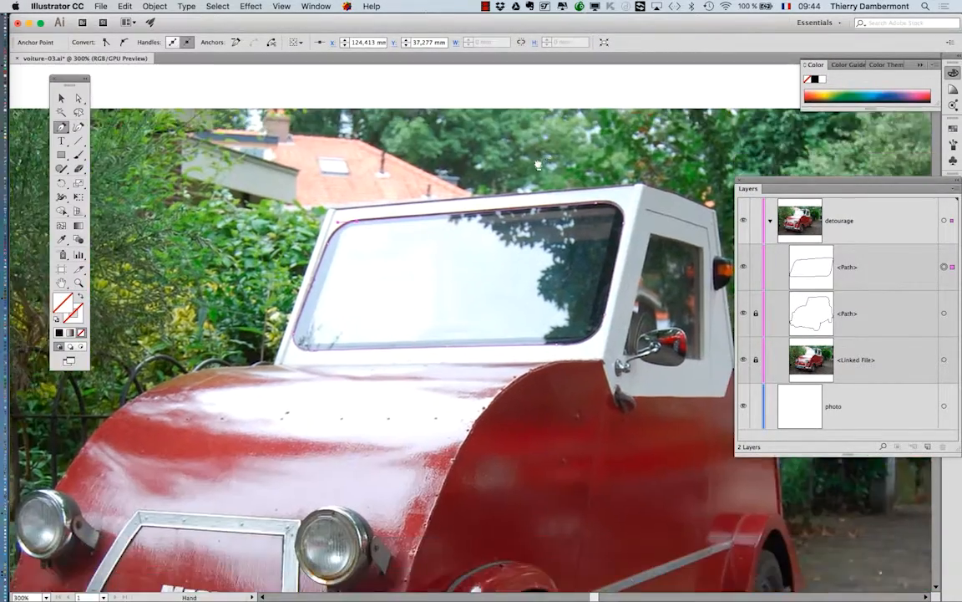
pyautogui.keyDown('alt'); pyautogui.keyDown('super'); pyautogui.click(505, 365); pyautogui.keyUp('super'); pyautogui.keyUp('alt')
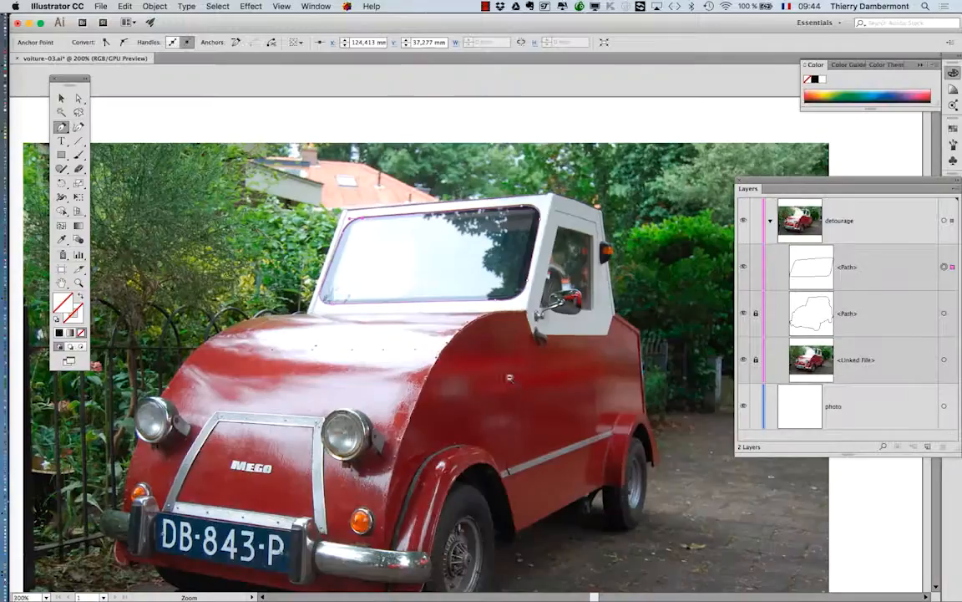
pyautogui.click(440, 246)
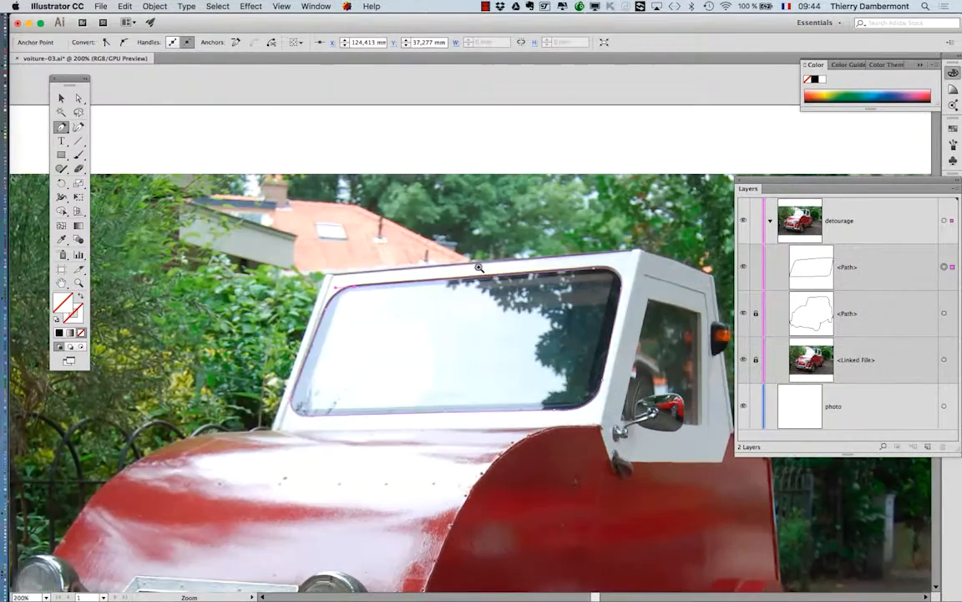
pyautogui.click(505, 379)
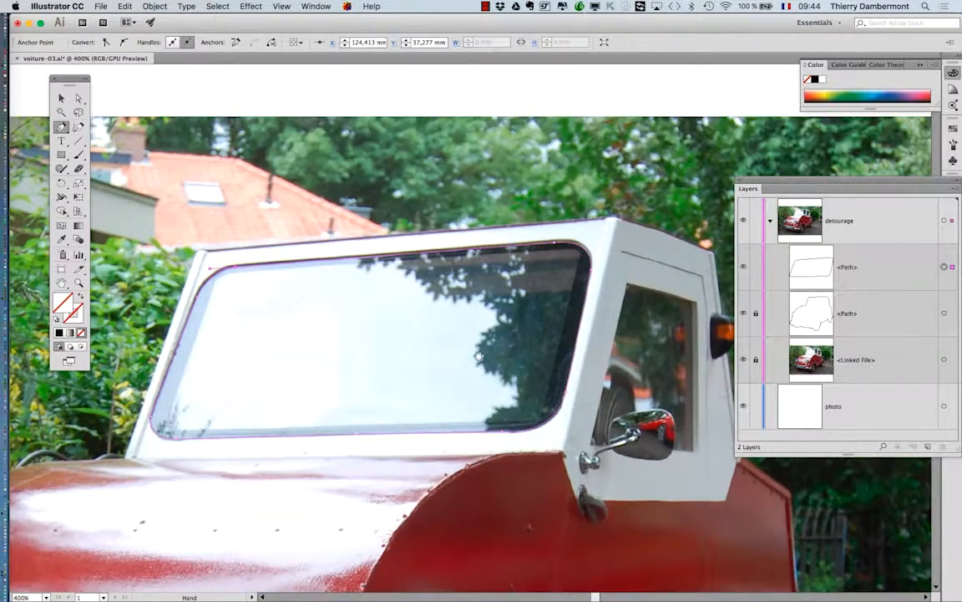
pyautogui.moveTo(479, 357); pyautogui.dragTo(501, 286)
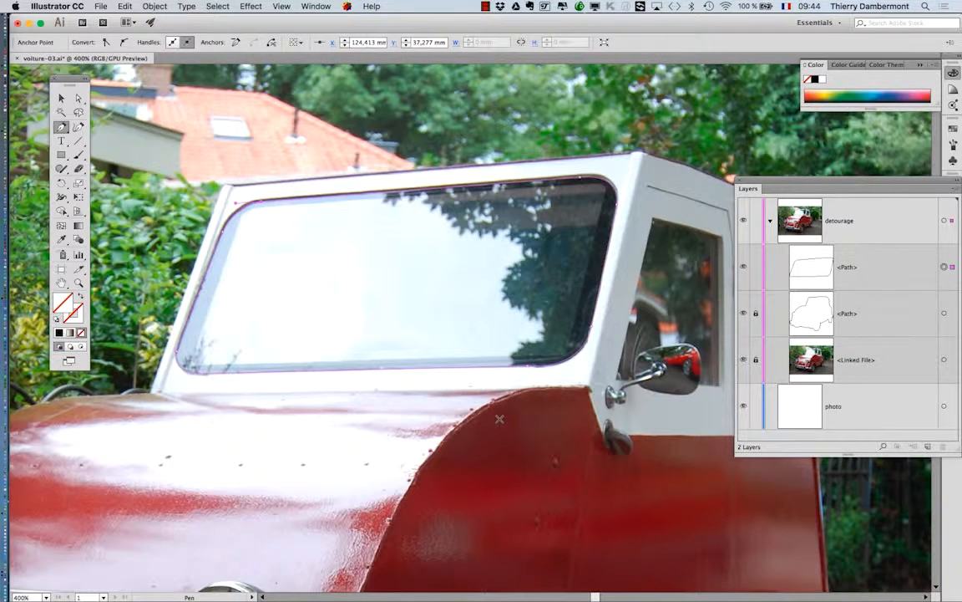
# Save the document as a new version named voiture-04.ai in the B1A1 AI folder with the existing Illustrator CC options
pyautogui.click(102, 7)
pyautogui.click(135, 103)
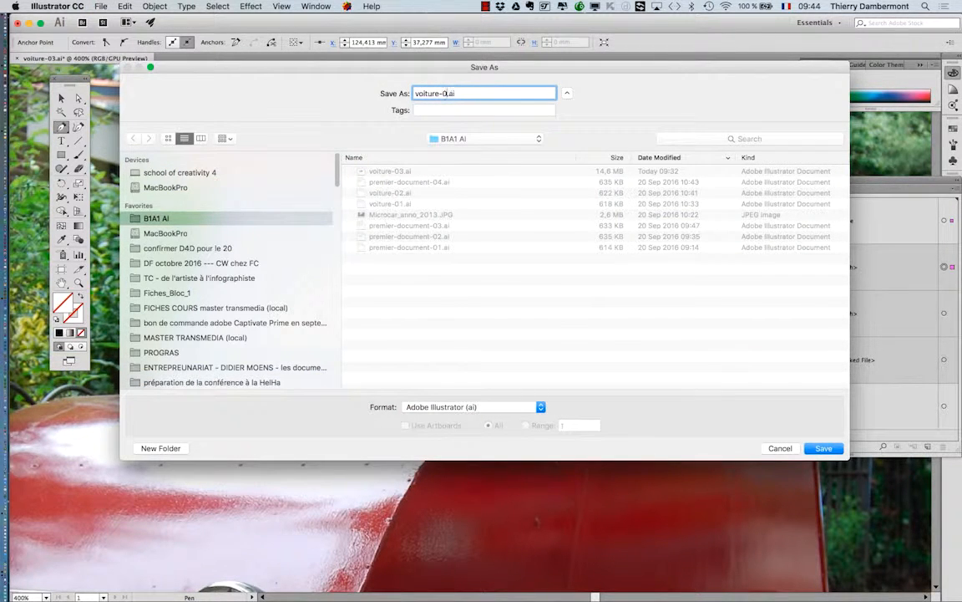
pyautogui.write('4')
pyautogui.press('Return')
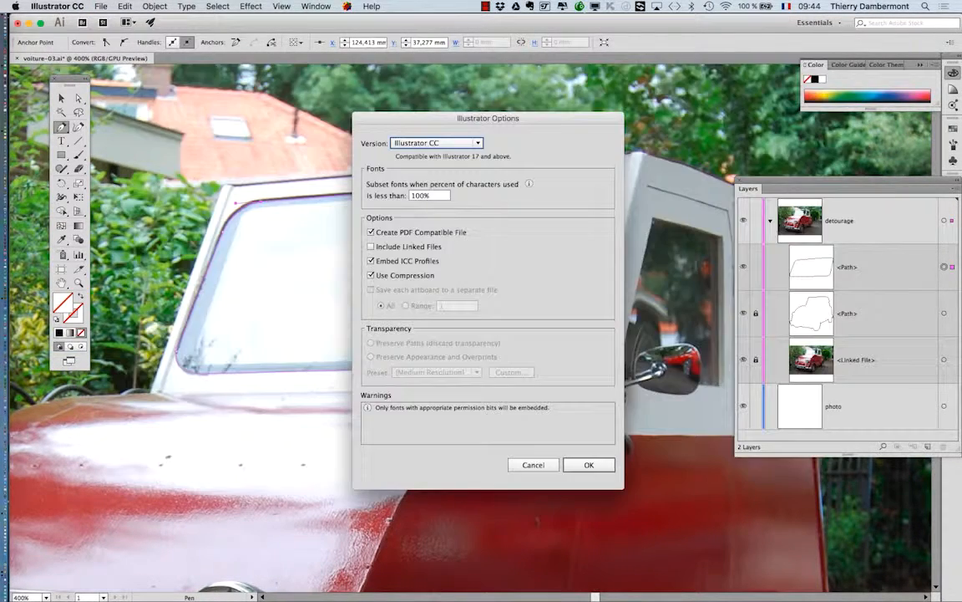
pyautogui.click(588, 464)
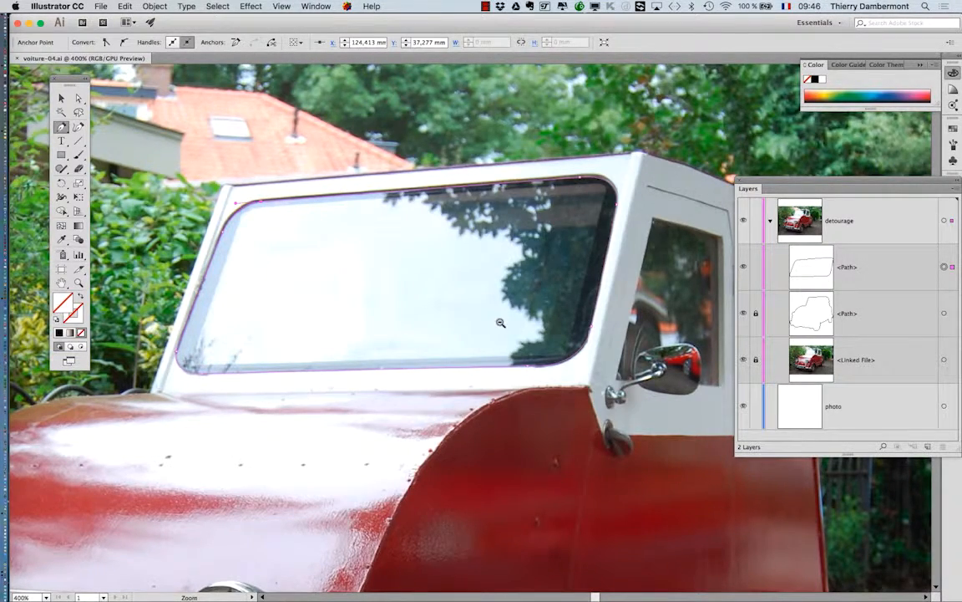
# Reduce the view to 150% to look over the whole car
pyautogui.keyDown('alt'); pyautogui.click(500, 322); pyautogui.keyUp('alt')
pyautogui.keyDown('alt'); pyautogui.click(500, 322); pyautogui.keyUp('alt')
pyautogui.keyDown('alt'); pyautogui.click(500, 322); pyautogui.keyUp('alt')
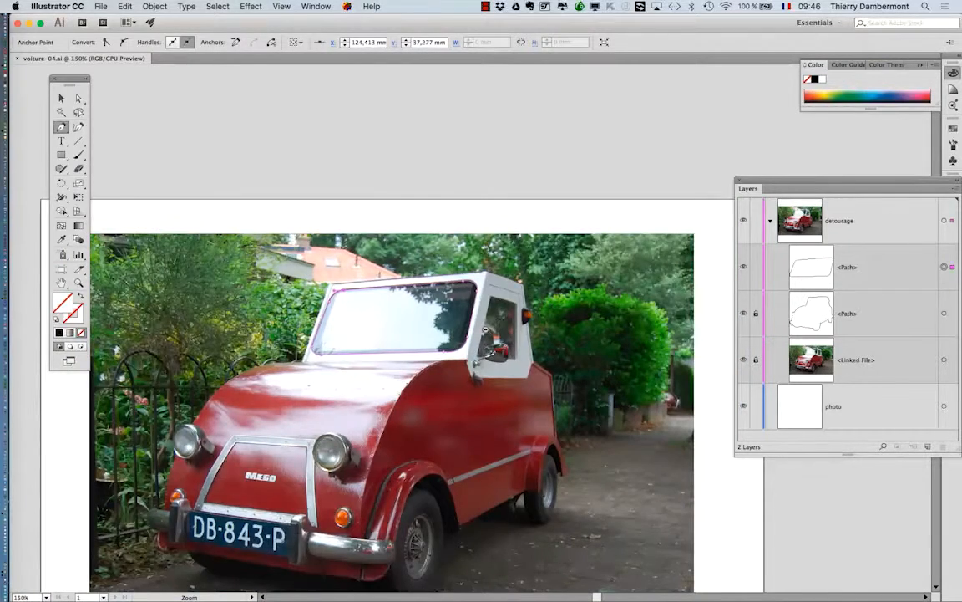
# Unlock the car outline path and the linked photo in the detourage layer
pyautogui.keyDown('alt'); pyautogui.click(436, 309); pyautogui.keyUp('alt')
pyautogui.moveTo(433, 351); pyautogui.dragTo(435, 233)
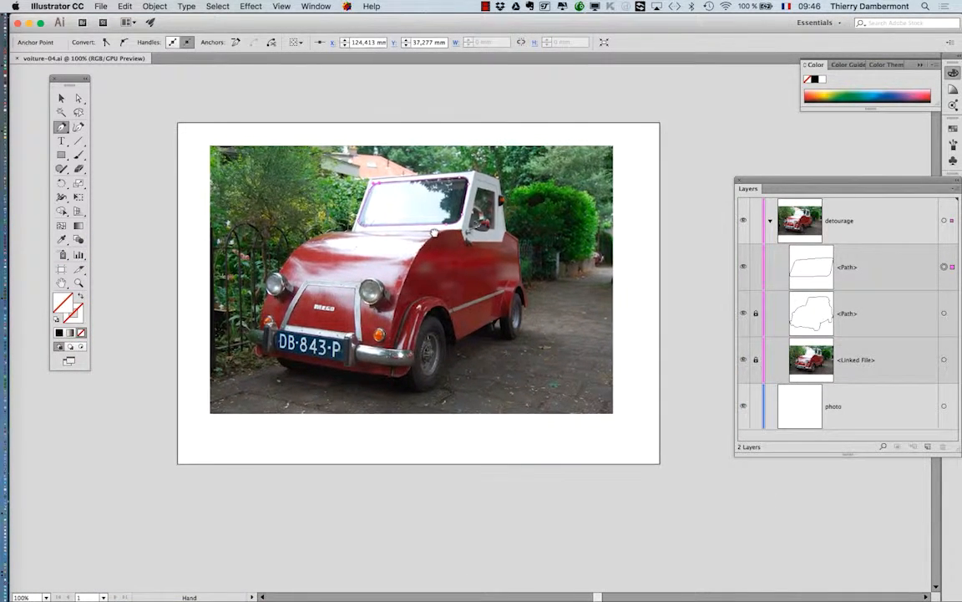
pyautogui.moveTo(770, 183); pyautogui.dragTo(677, 147)
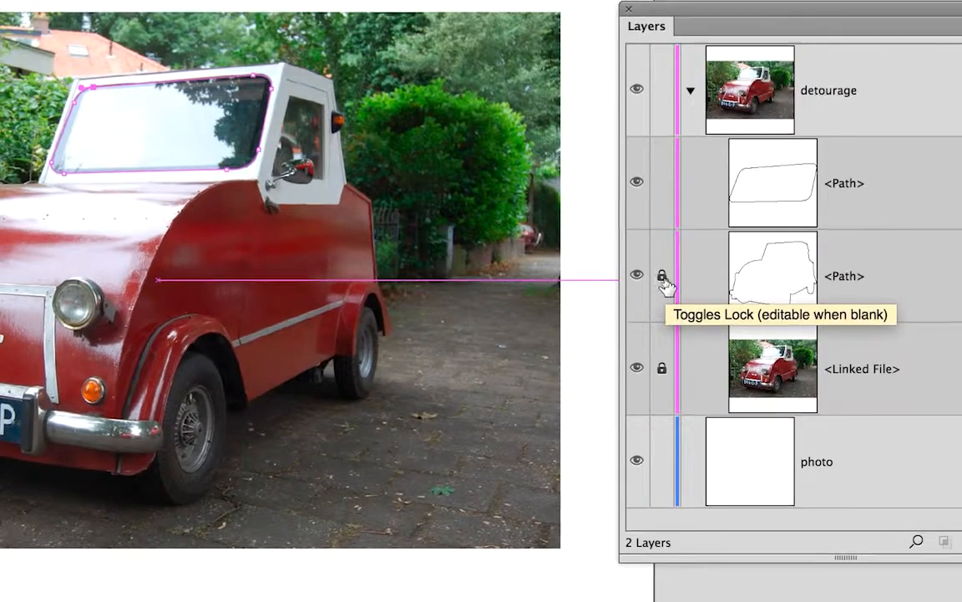
pyautogui.click(665, 278)
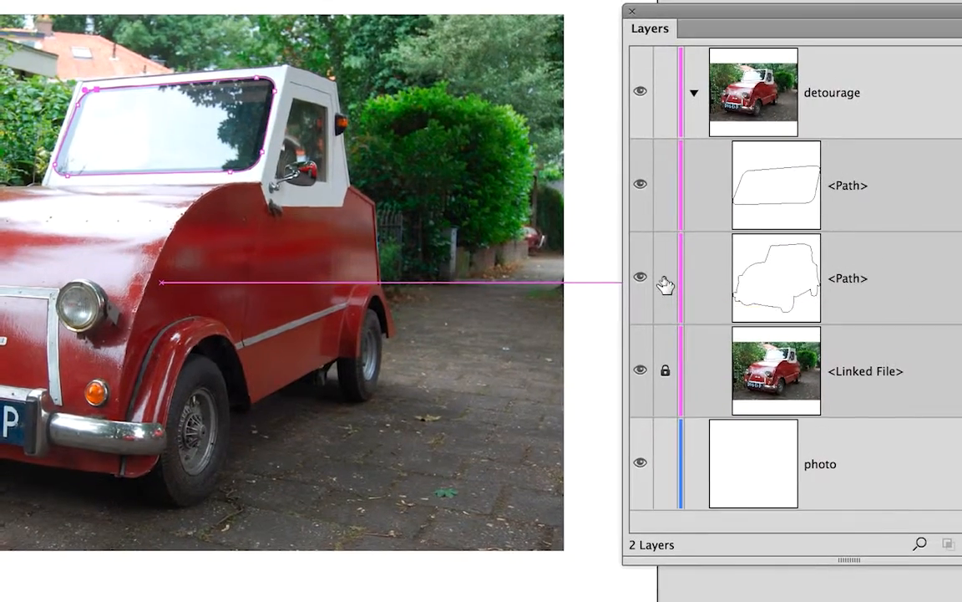
pyautogui.click(665, 370)
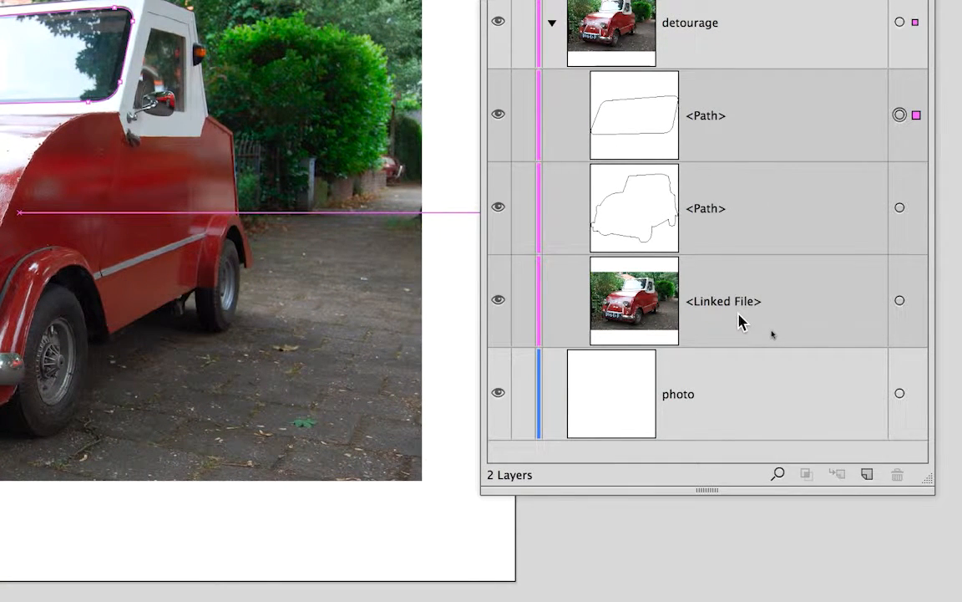
# Select the windshield path, the car outline and the linked photo together, and check the outlines on the canvas
pyautogui.press('super+a')
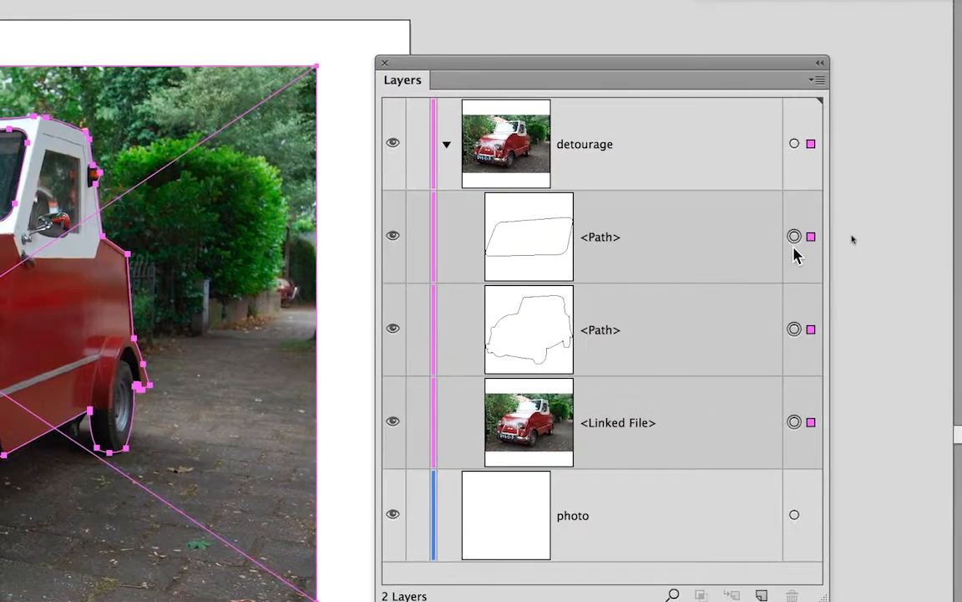
pyautogui.click(794, 242)
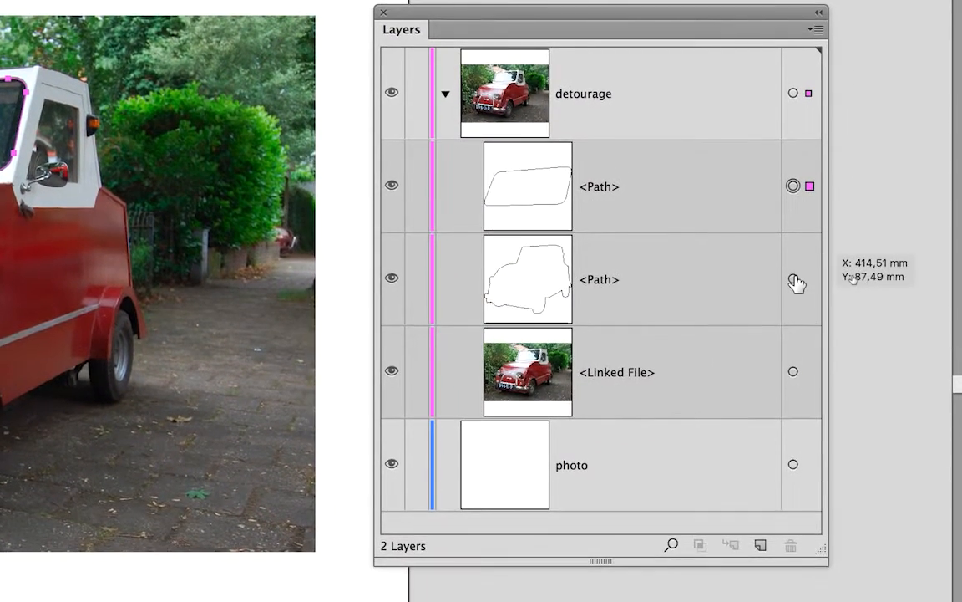
pyautogui.keyDown('shift'); pyautogui.click(794, 332); pyautogui.keyUp('shift')
pyautogui.keyDown('shift'); pyautogui.click(793, 369); pyautogui.keyUp('shift')
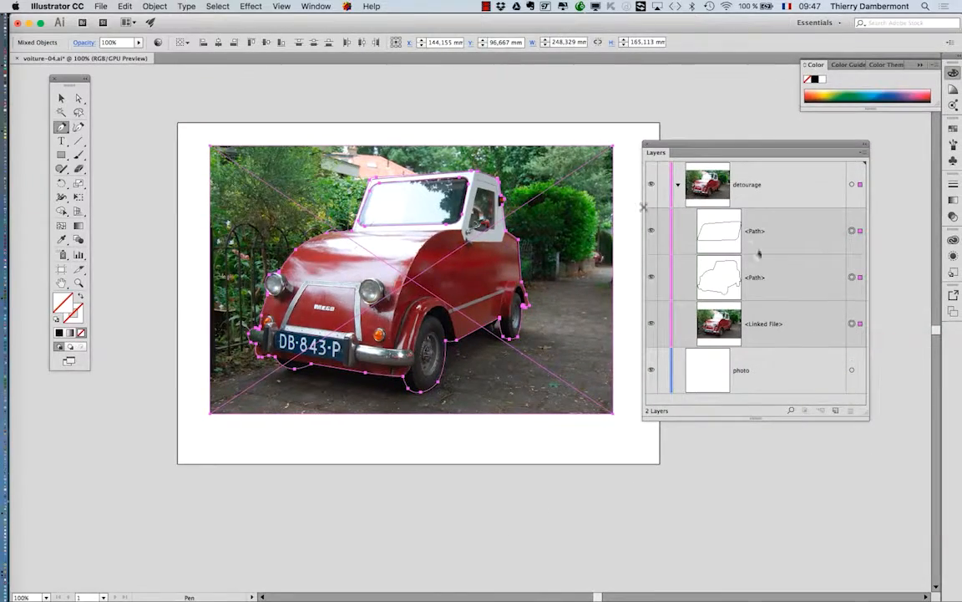
pyautogui.click(210, 102)
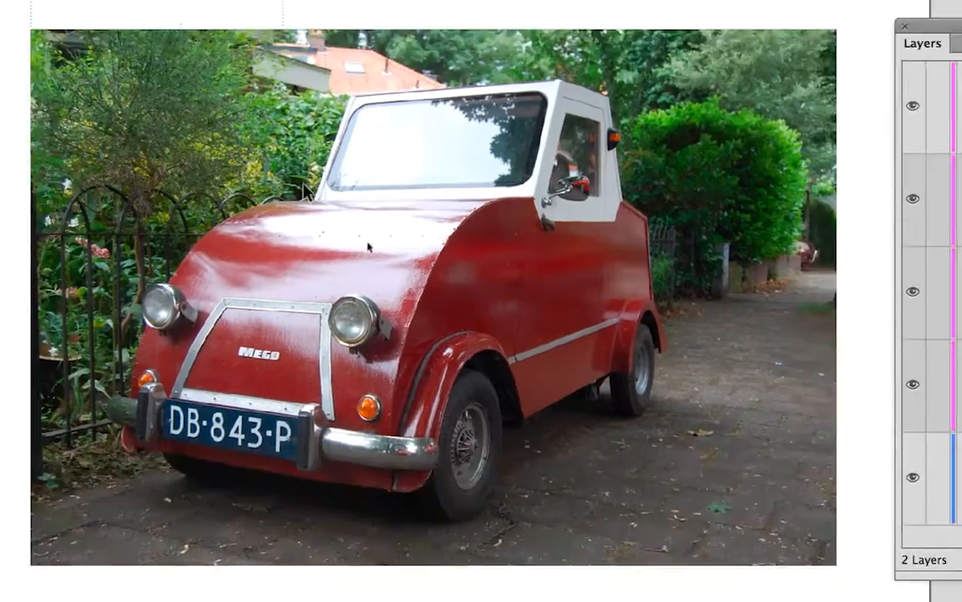
pyautogui.hotkey('ctrl', 'a')
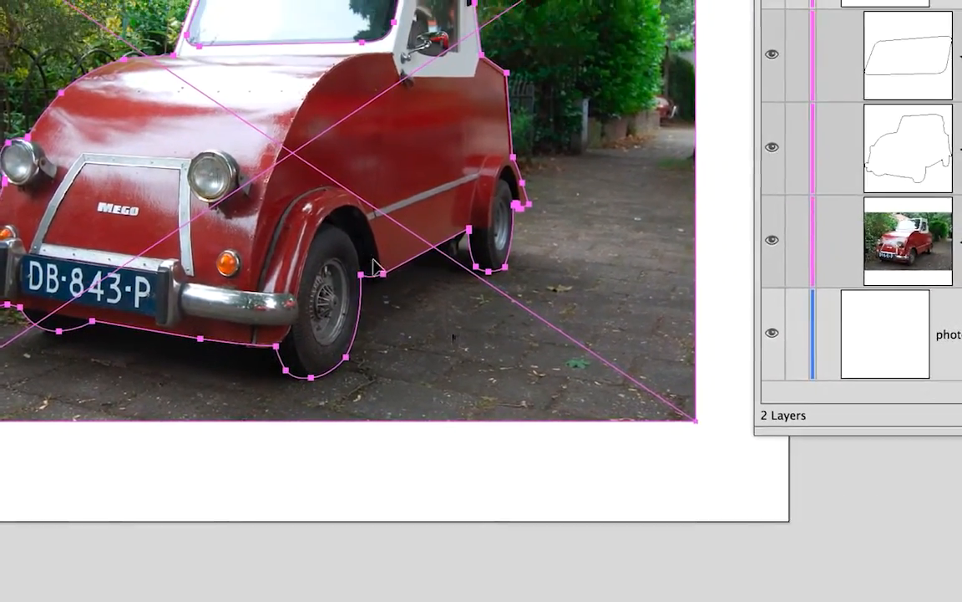
pyautogui.scroll(4, 423, 213)
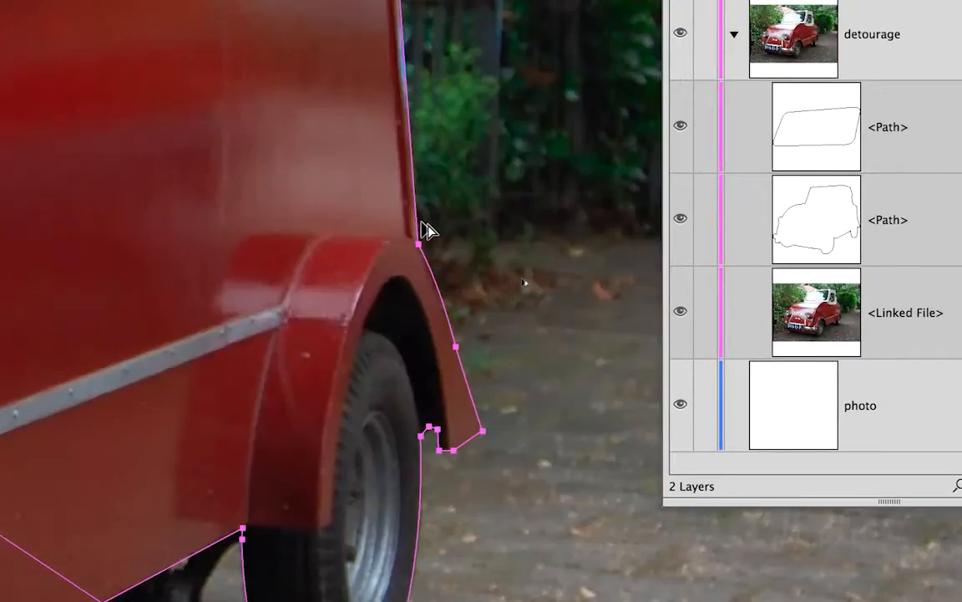
pyautogui.scroll(-3, 421, 237)
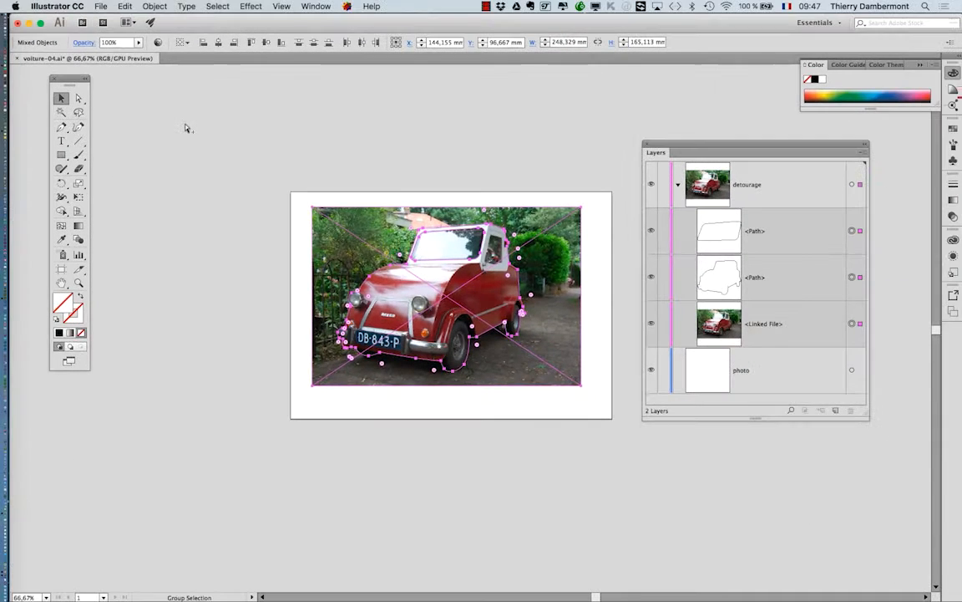
# Try to make a clipping mask directly from the two separate paths and the linked photo
pyautogui.moveTo(303, 258); pyautogui.dragTo(186, 213)
pyautogui.click(154, 6)
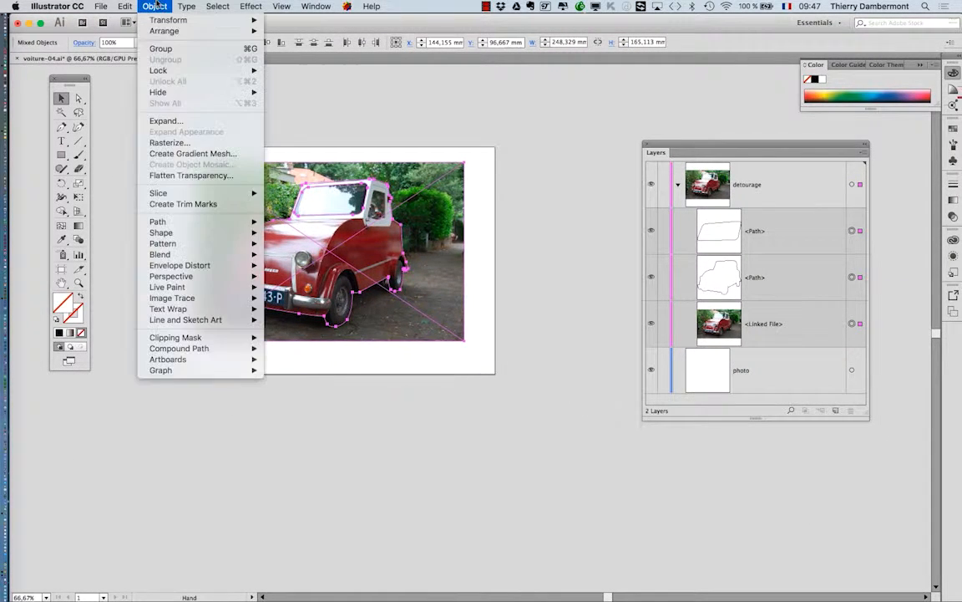
pyautogui.moveTo(207, 339)
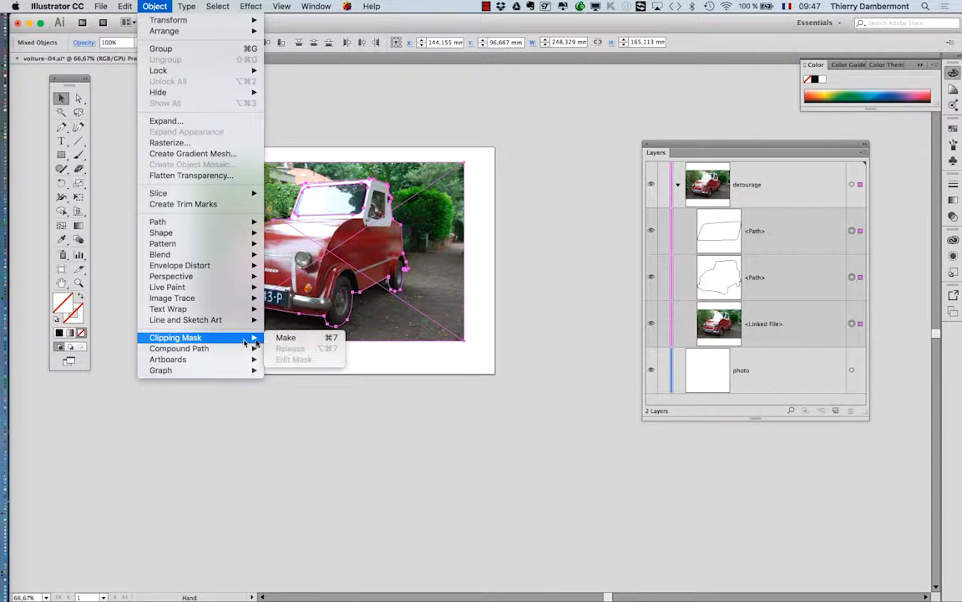
pyautogui.click(286, 338)
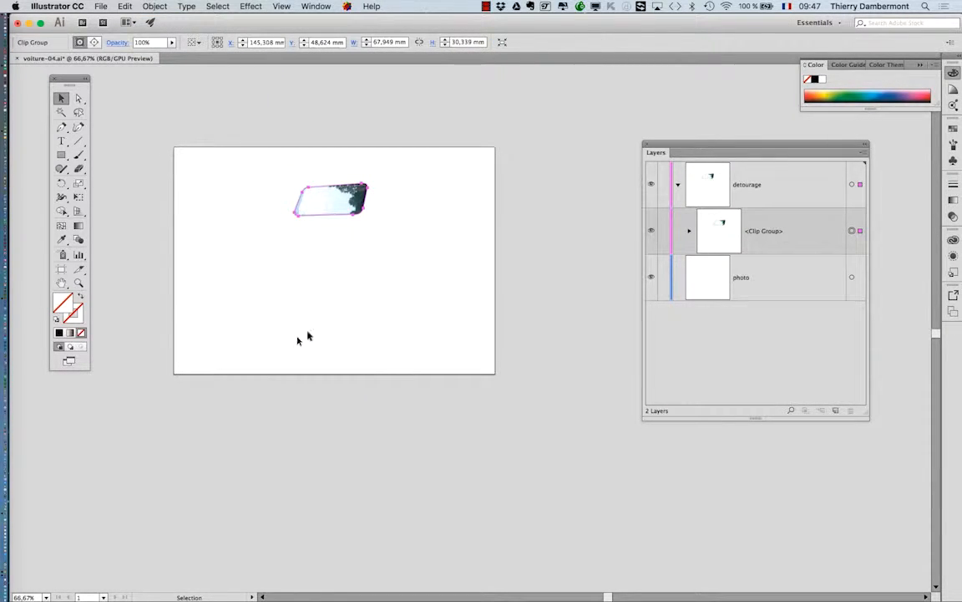
# Enlarge the layer list and expand the clip group to examine which path acts as the mask
pyautogui.moveTo(671, 146); pyautogui.dragTo(571, 118)
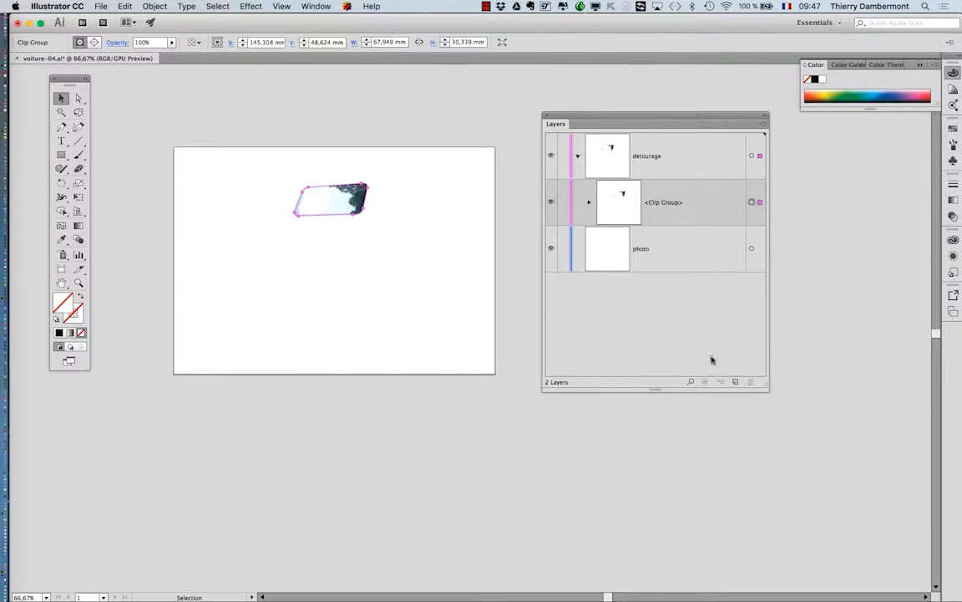
pyautogui.moveTo(763, 383); pyautogui.dragTo(861, 534)
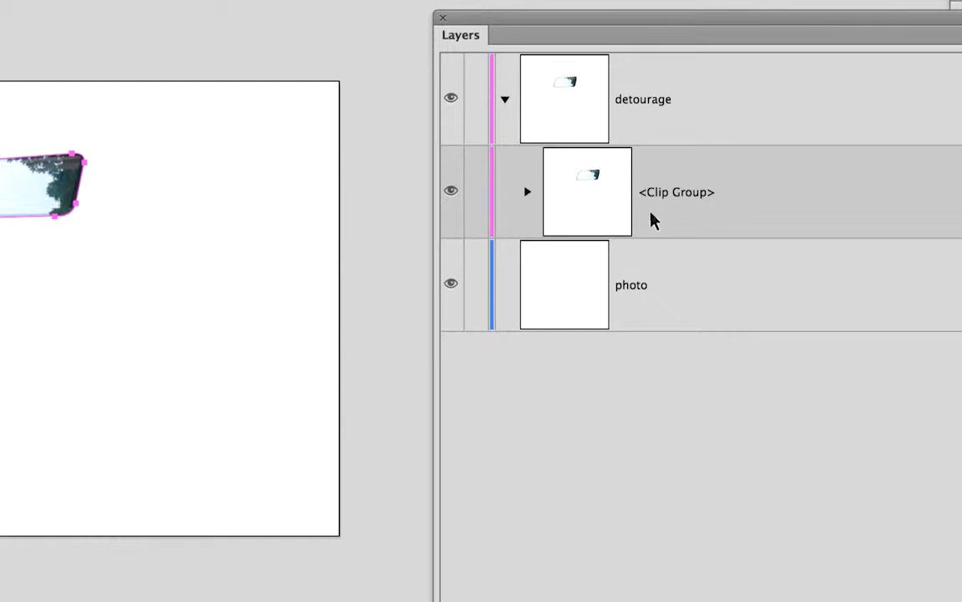
pyautogui.click(527, 192)
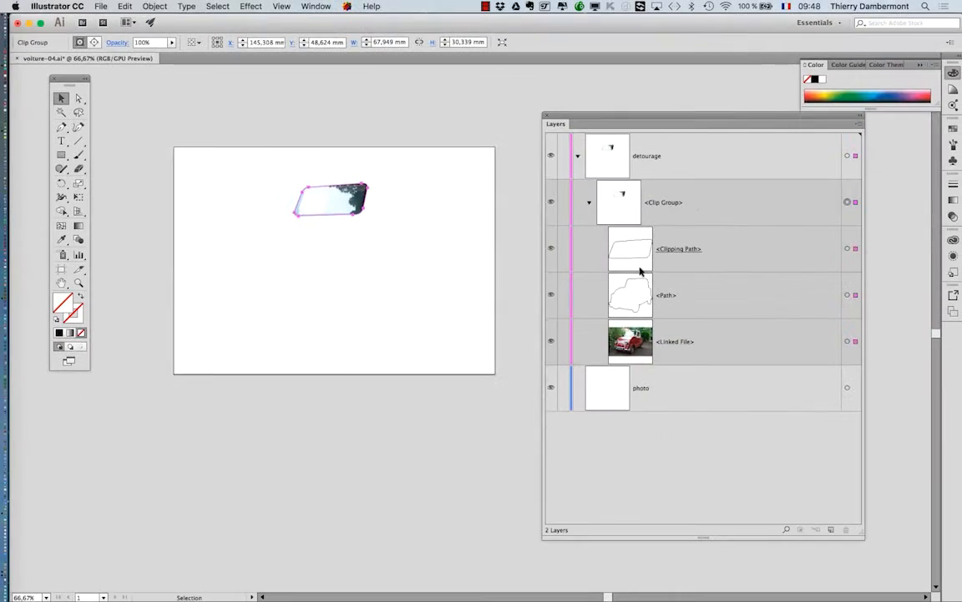
# Undo the clipping mask made from the two separate paths and the photo
pyautogui.click(124, 6)
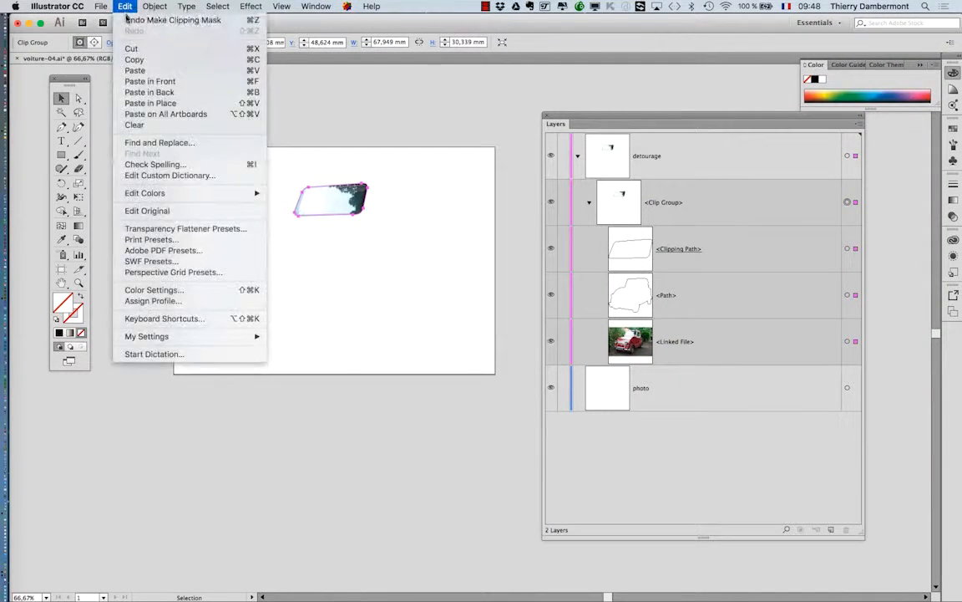
pyautogui.click(127, 20)
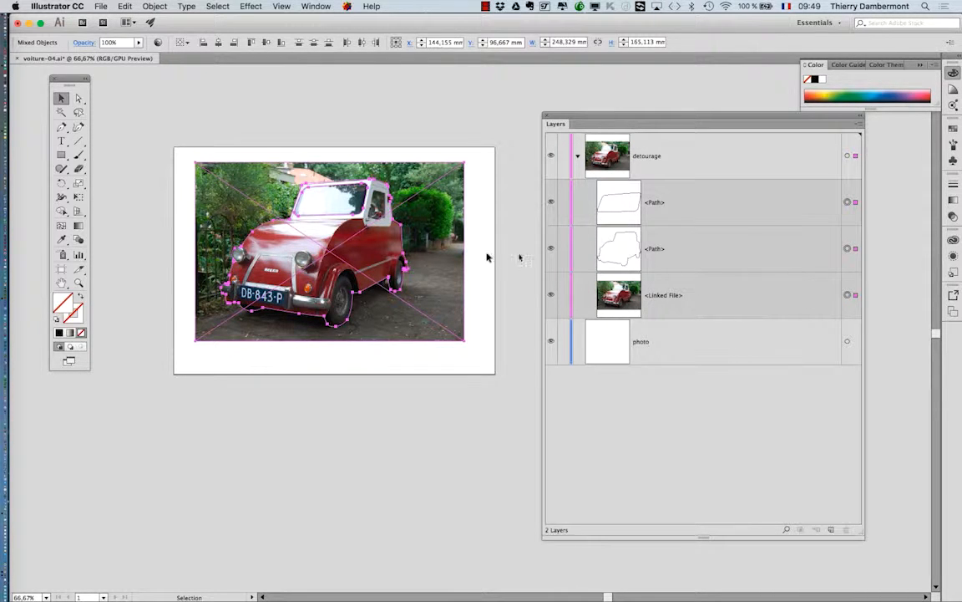
pyautogui.moveTo(617, 118); pyautogui.dragTo(585, 138)
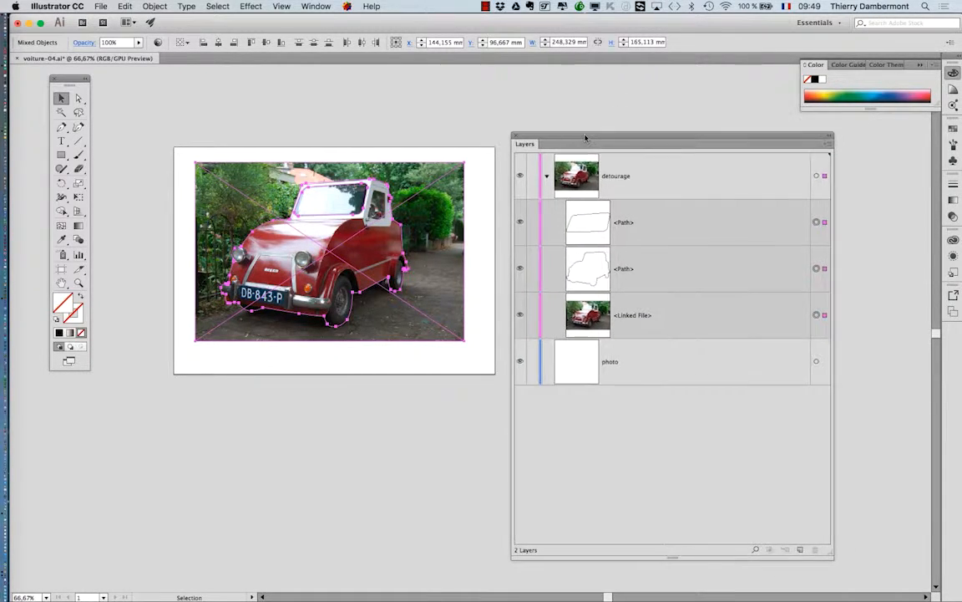
# Examine the stacking order of the windshield path, the car outline and the linked photo in the detourage layer
pyautogui.press('alt+super')
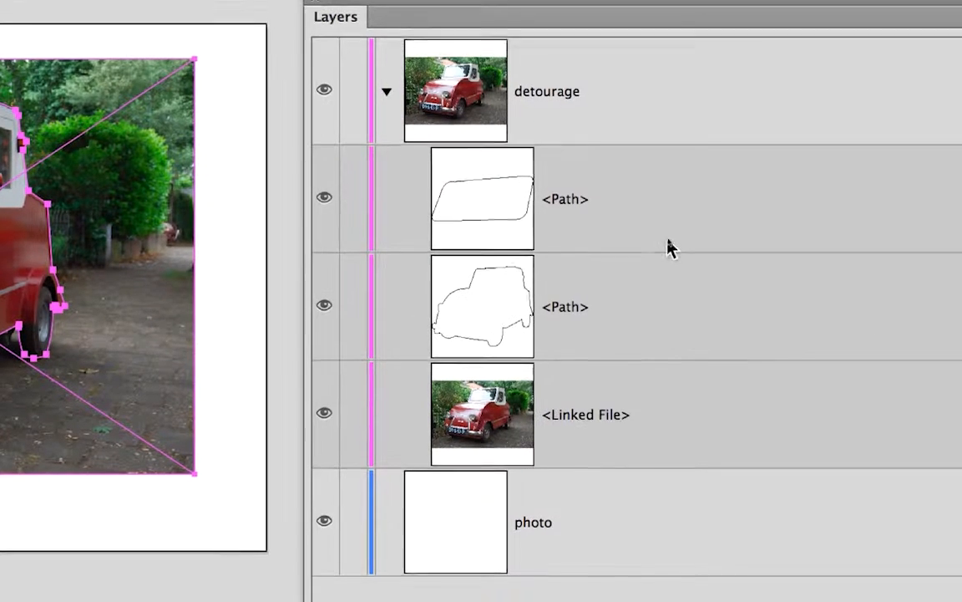
pyautogui.click(668, 240)
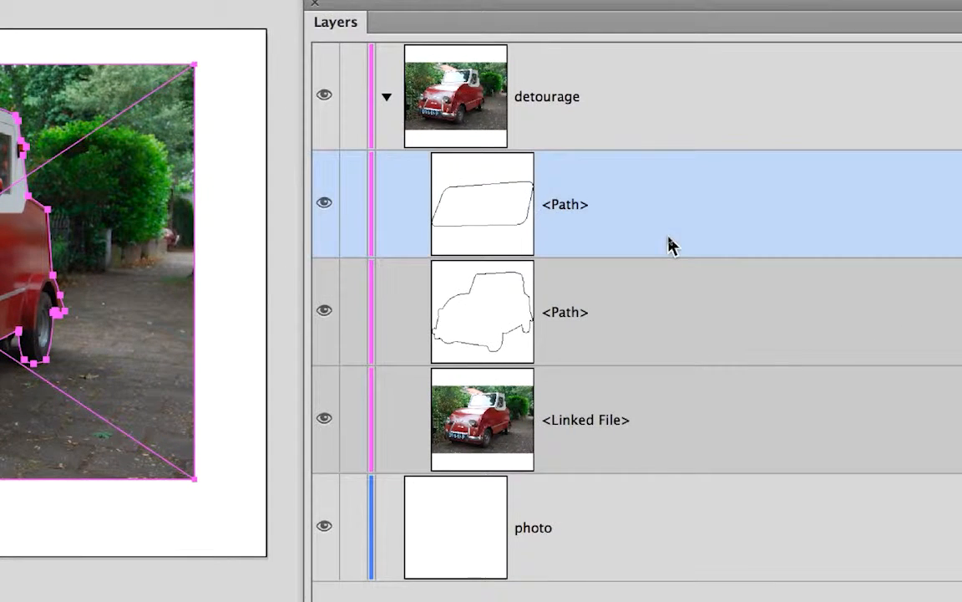
pyautogui.click(670, 309)
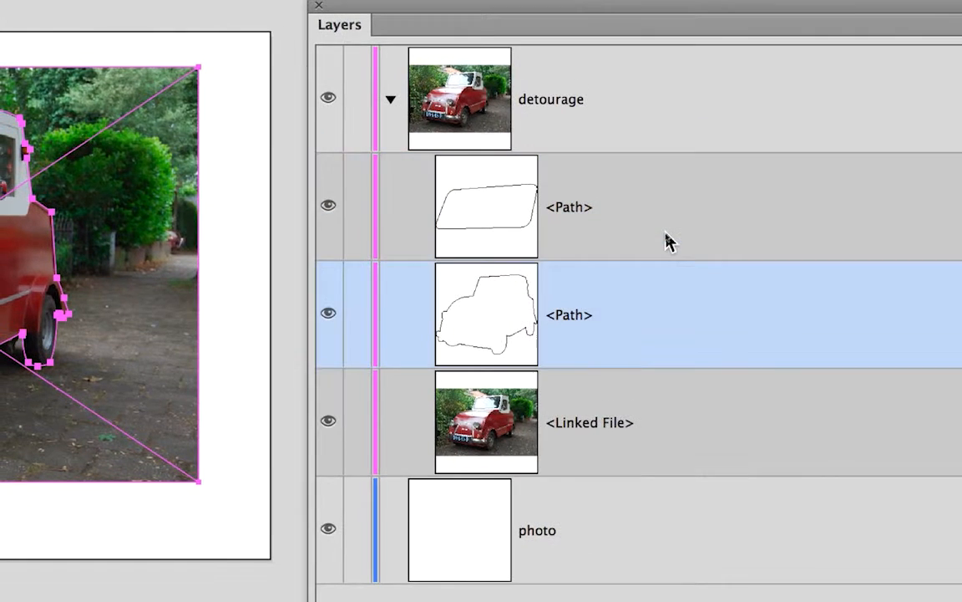
pyautogui.click(668, 240)
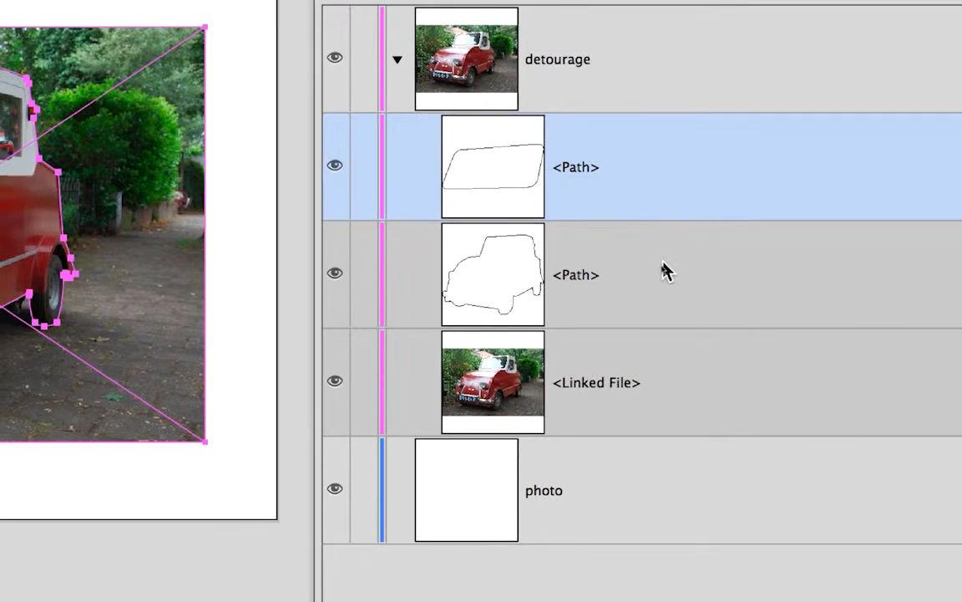
pyautogui.click(660, 326)
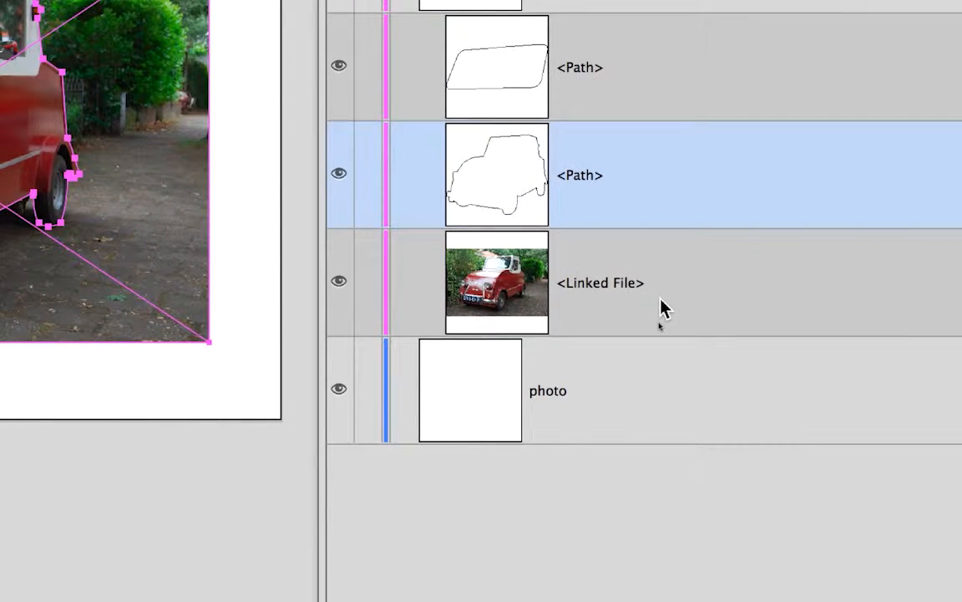
pyautogui.click(656, 389)
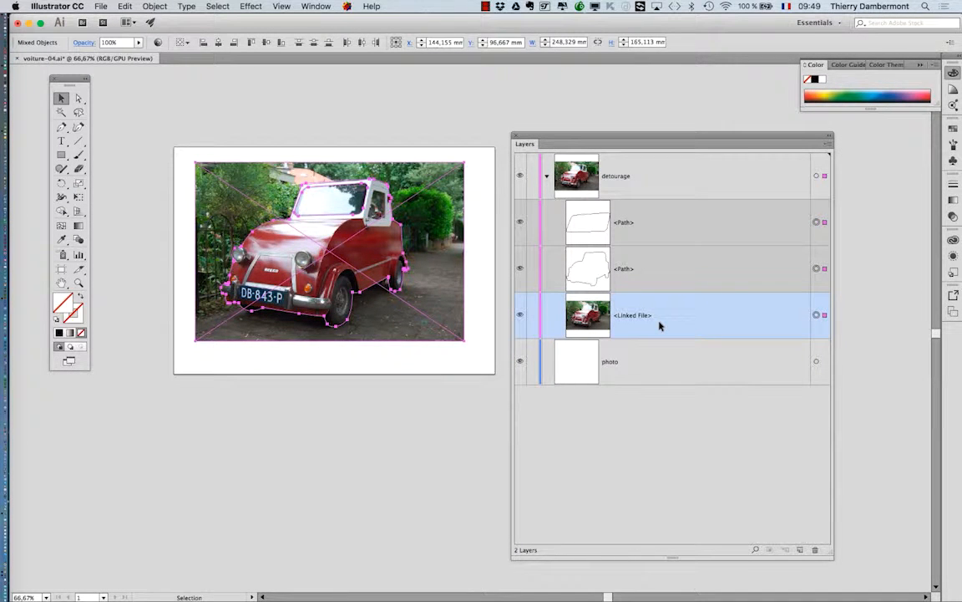
pyautogui.click(560, 251)
pyautogui.click(631, 234)
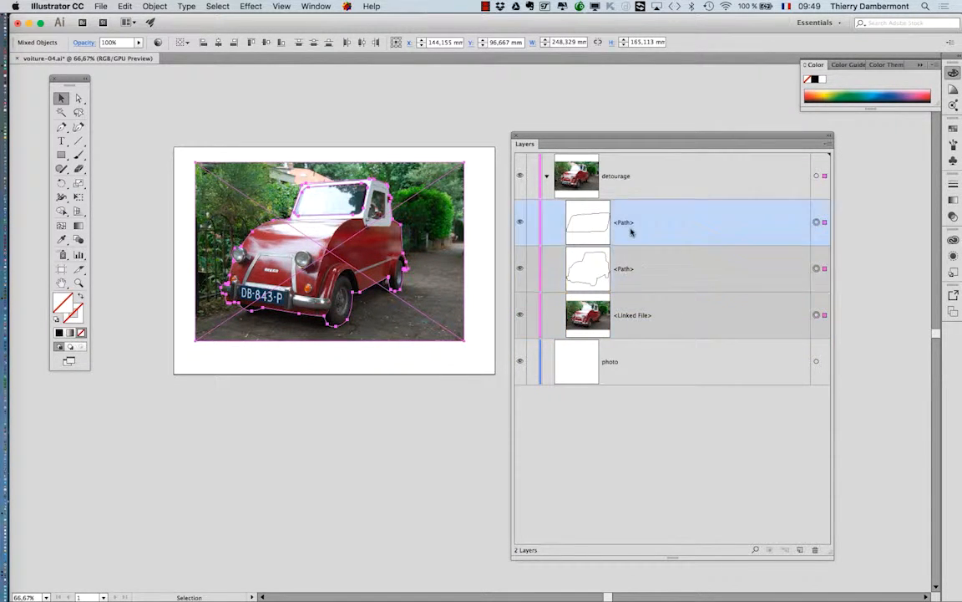
pyautogui.click(629, 272)
pyautogui.click(629, 236)
pyautogui.click(633, 266)
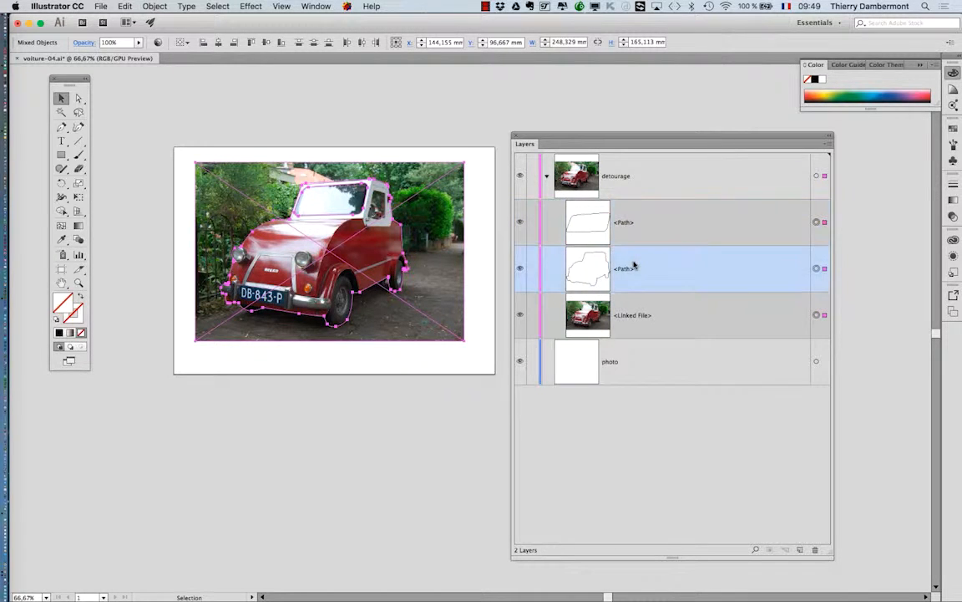
pyautogui.click(631, 236)
pyautogui.click(635, 269)
pyautogui.click(648, 224)
pyautogui.click(672, 272)
pyautogui.click(668, 232)
pyautogui.click(670, 254)
pyautogui.click(666, 235)
pyautogui.click(664, 266)
pyautogui.click(658, 233)
pyautogui.click(659, 253)
pyautogui.click(657, 237)
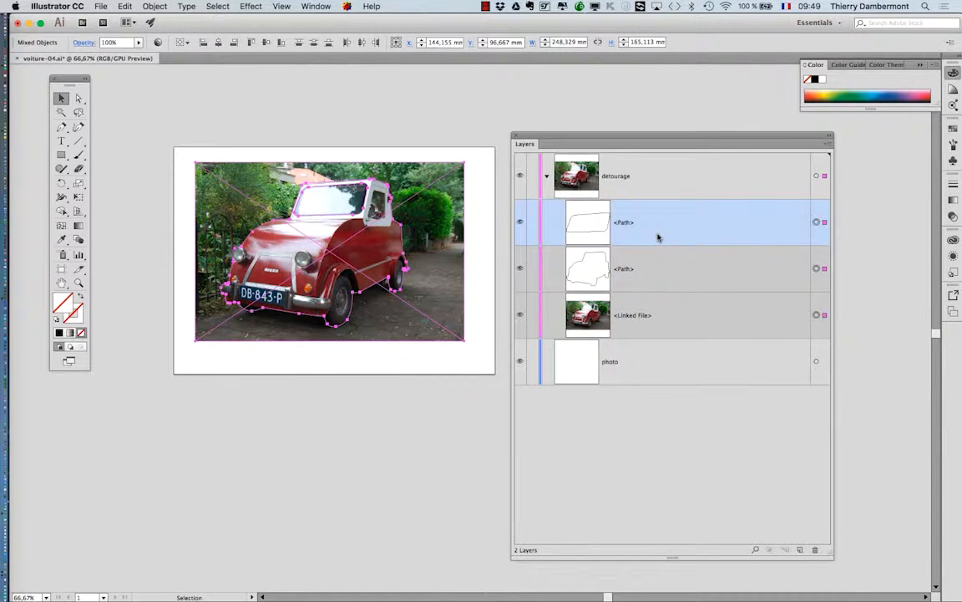
pyautogui.click(662, 276)
pyautogui.click(653, 232)
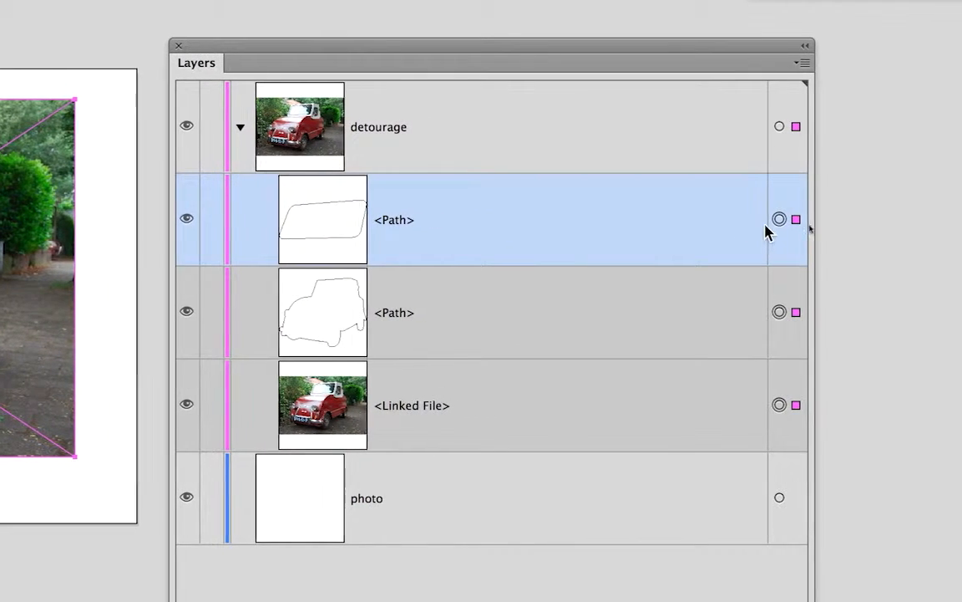
# Combine the windshield path and the car outline path in the detourage layer into one compound path
pyautogui.click(773, 220)
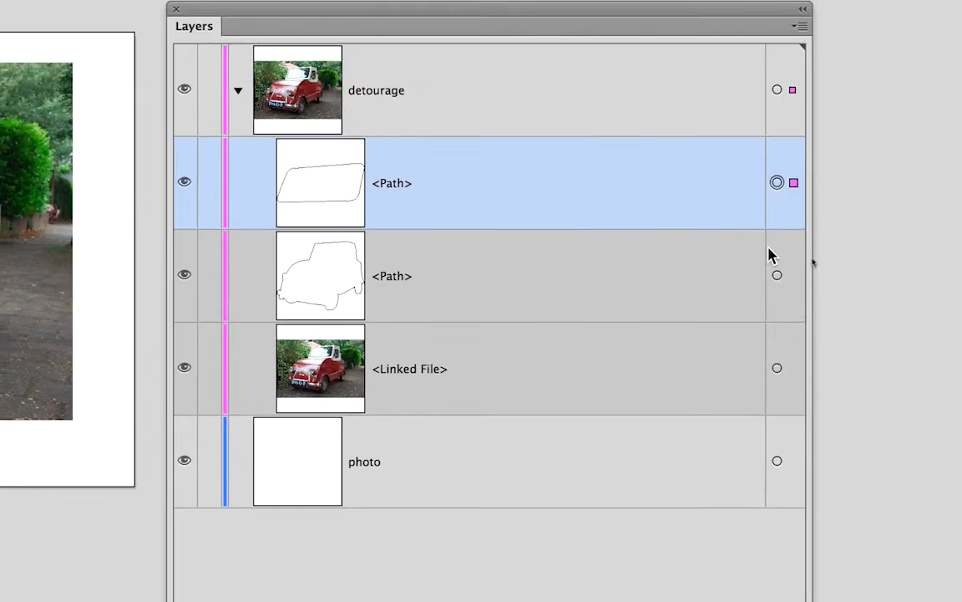
pyautogui.keyDown('shift'); pyautogui.click(772, 261); pyautogui.keyUp('shift')
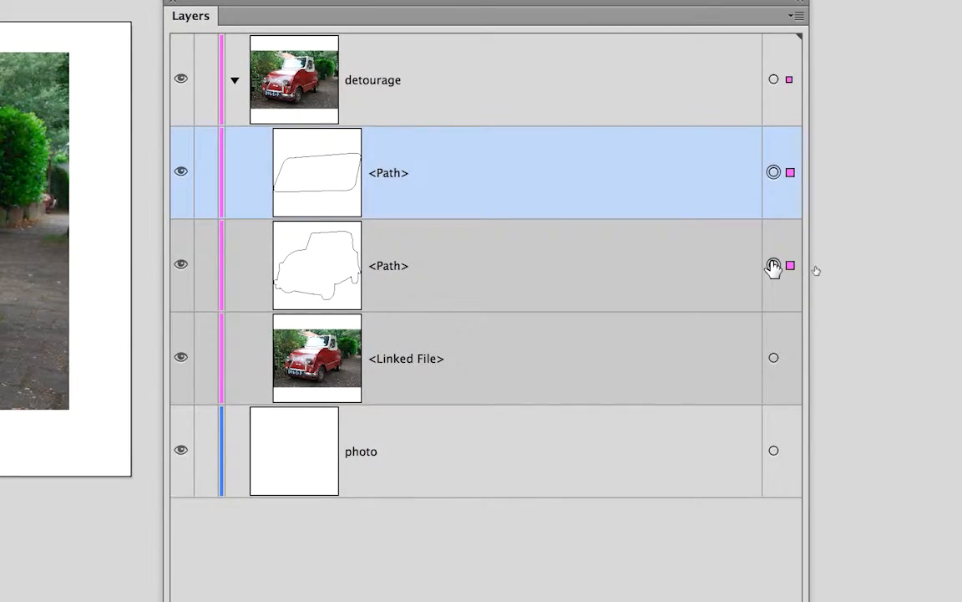
pyautogui.click(773, 266)
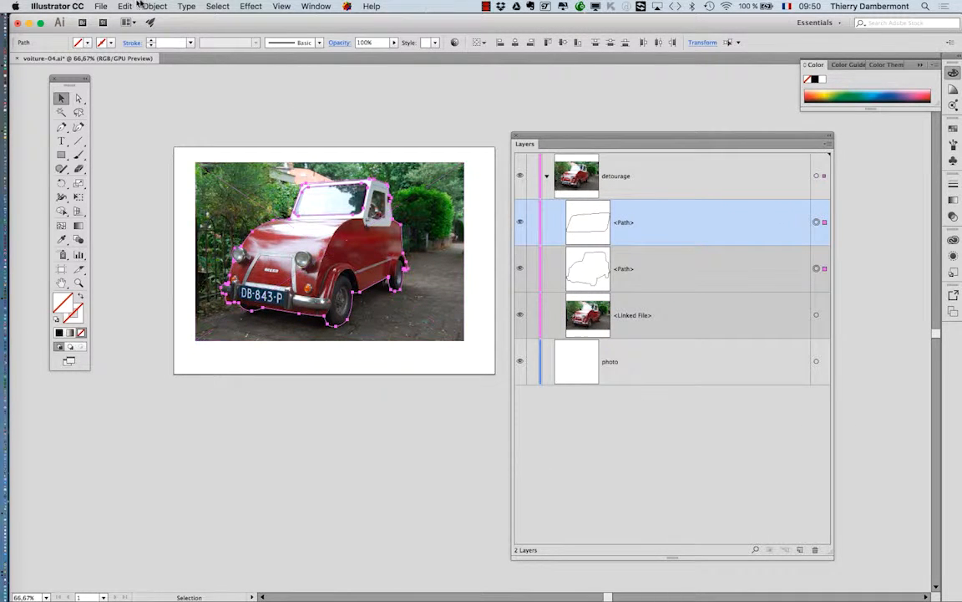
pyautogui.click(152, 7)
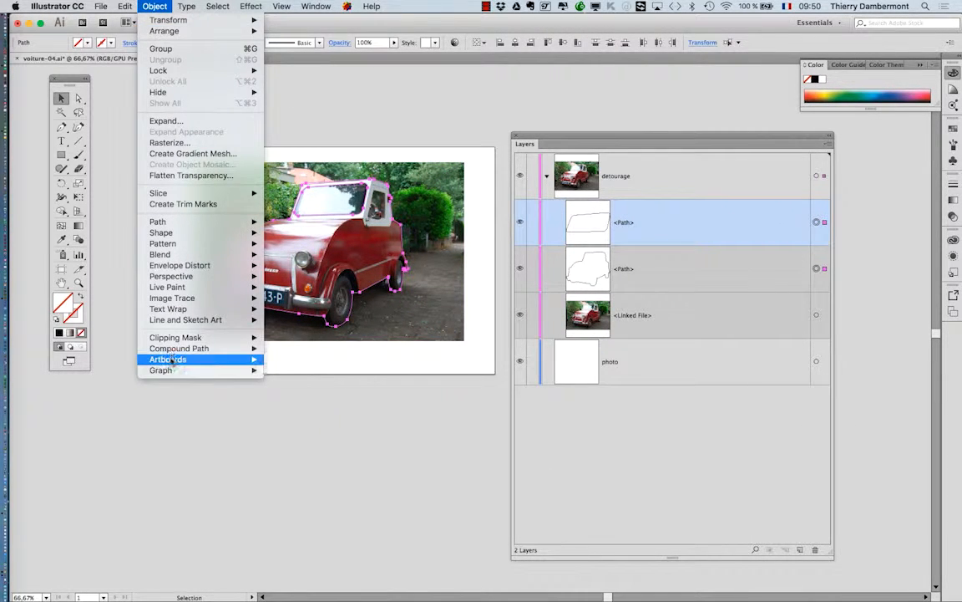
pyautogui.moveTo(171, 354)
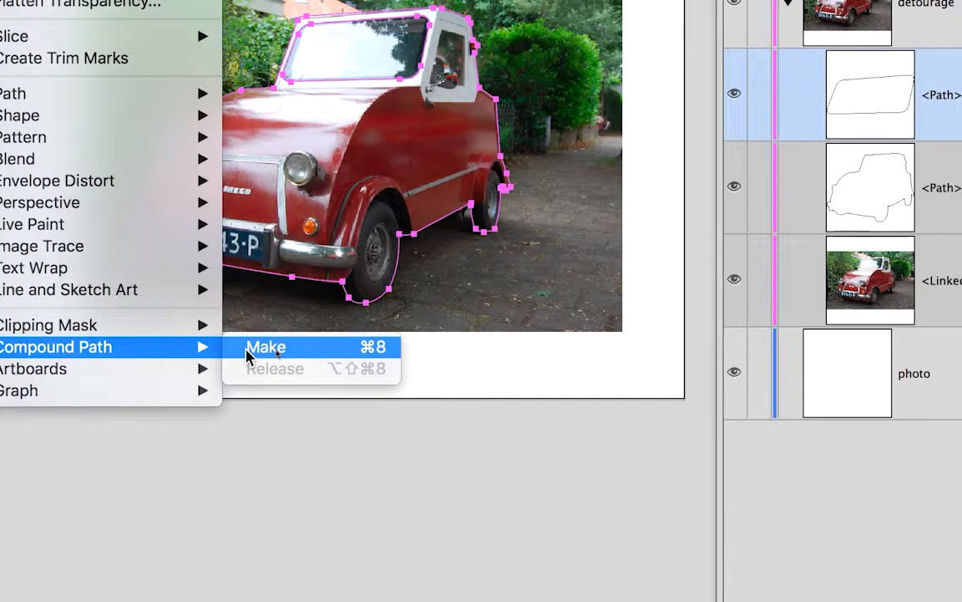
pyautogui.click(264, 347)
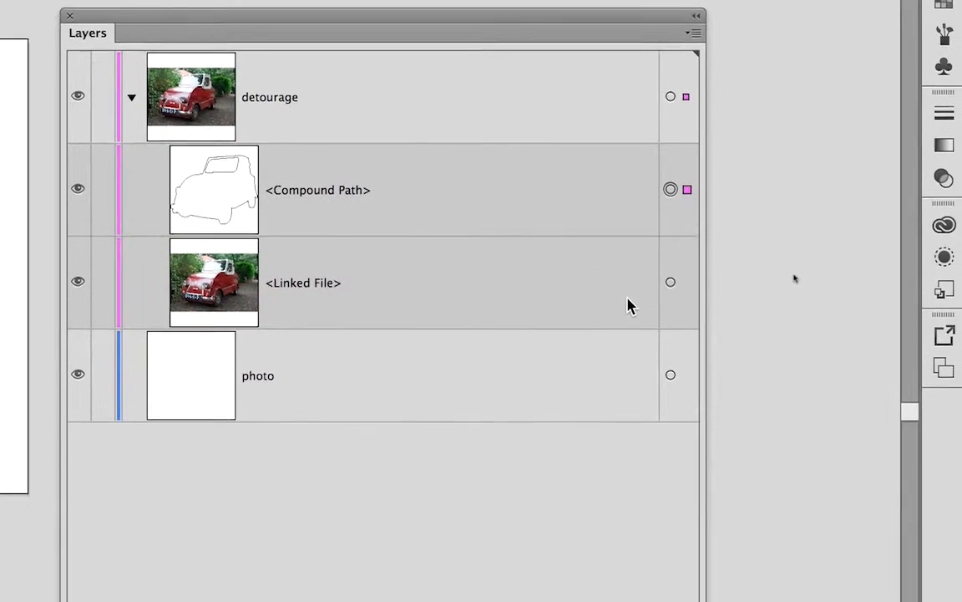
# Make a clipping mask from the compound path and the linked photo to cut out the car
pyautogui.keyDown('shift'); pyautogui.click(671, 290); pyautogui.keyUp('shift')
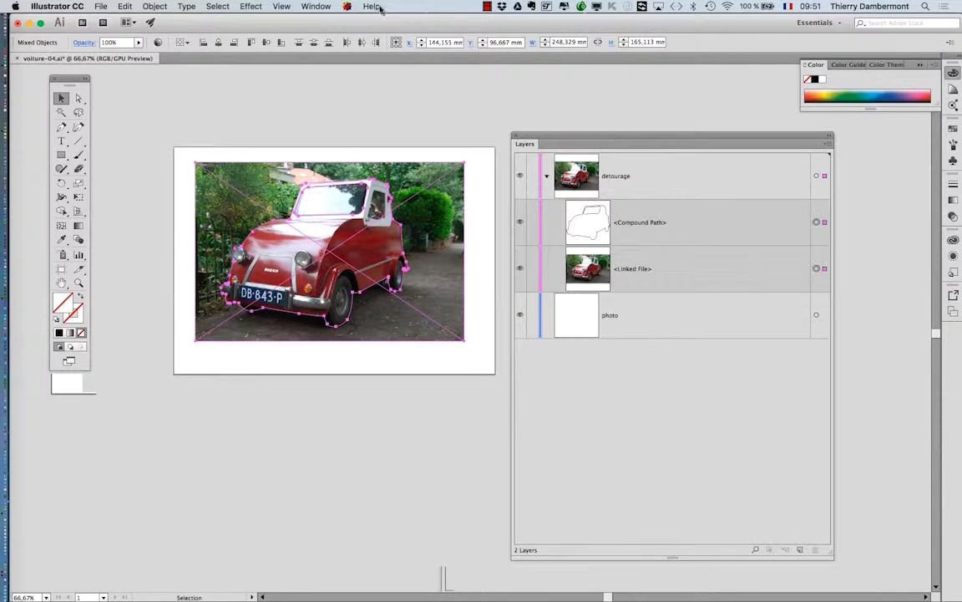
pyautogui.click(154, 6)
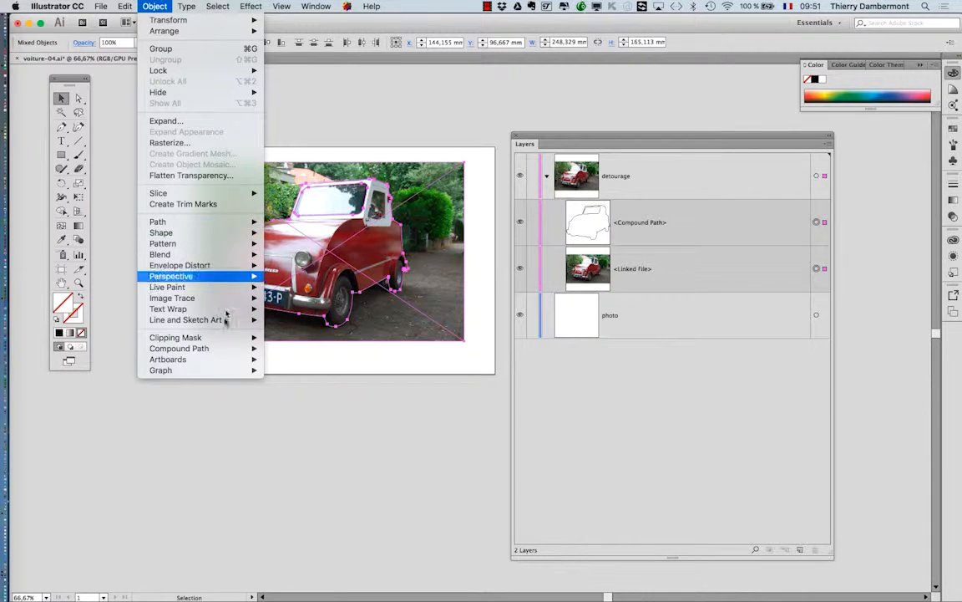
pyautogui.moveTo(234, 337)
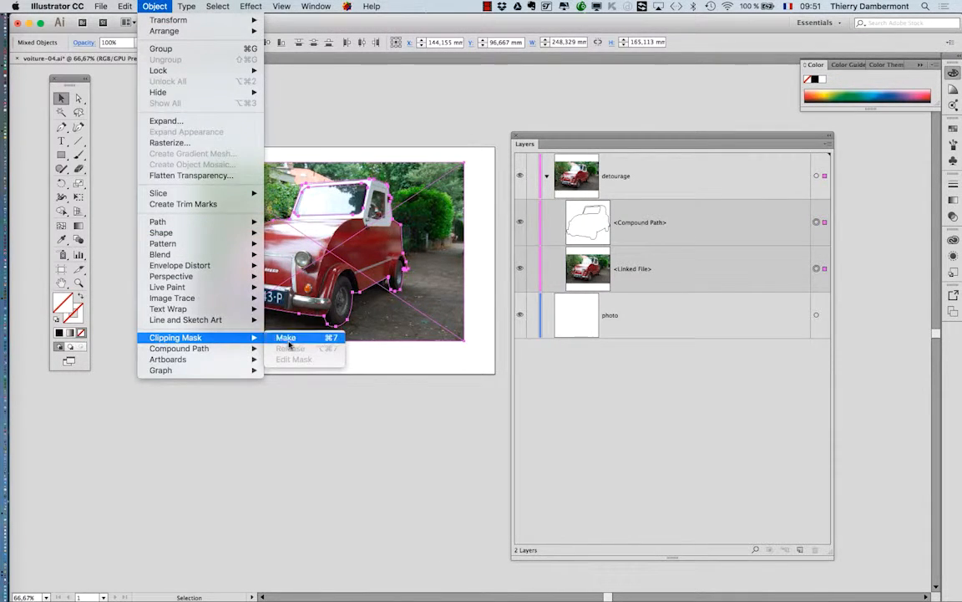
pyautogui.click(289, 338)
pyautogui.click(290, 344)
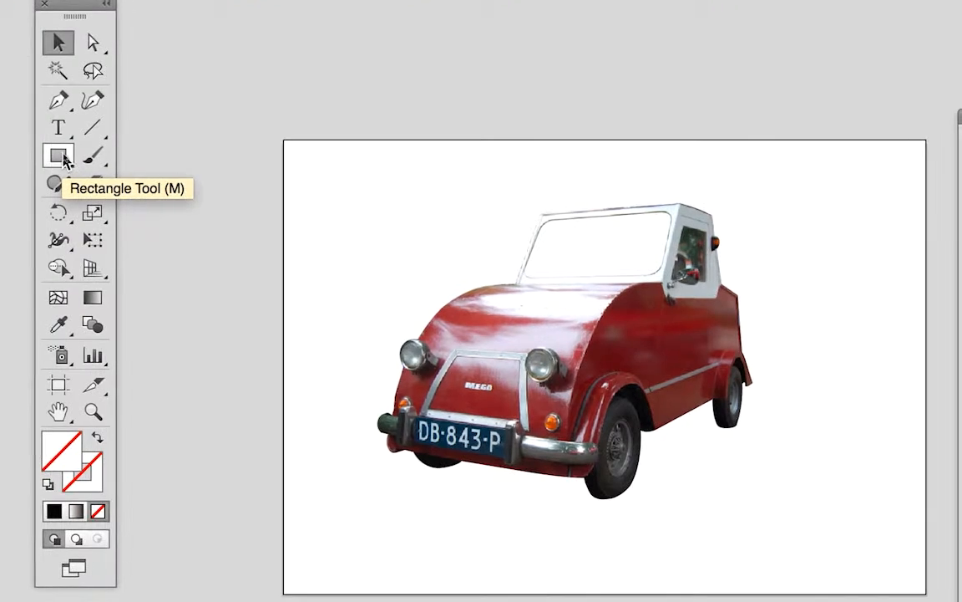
# Draw a rectangle about 94 by 87 mm over the car's hood and part of its windshield
pyautogui.click(60, 157)
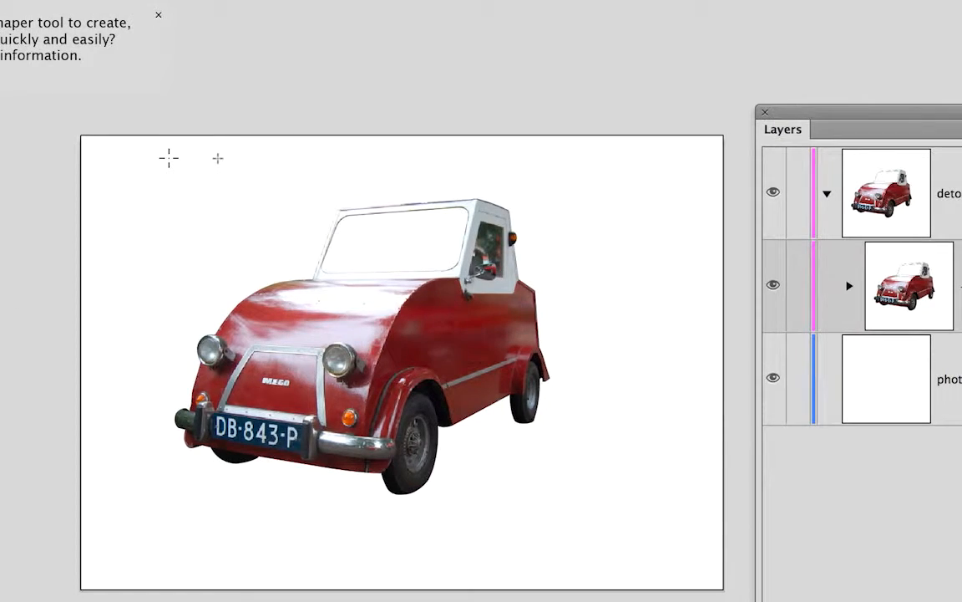
pyautogui.moveTo(371, 161); pyautogui.dragTo(466, 270)
pyautogui.moveTo(206, 199); pyautogui.dragTo(262, 230)
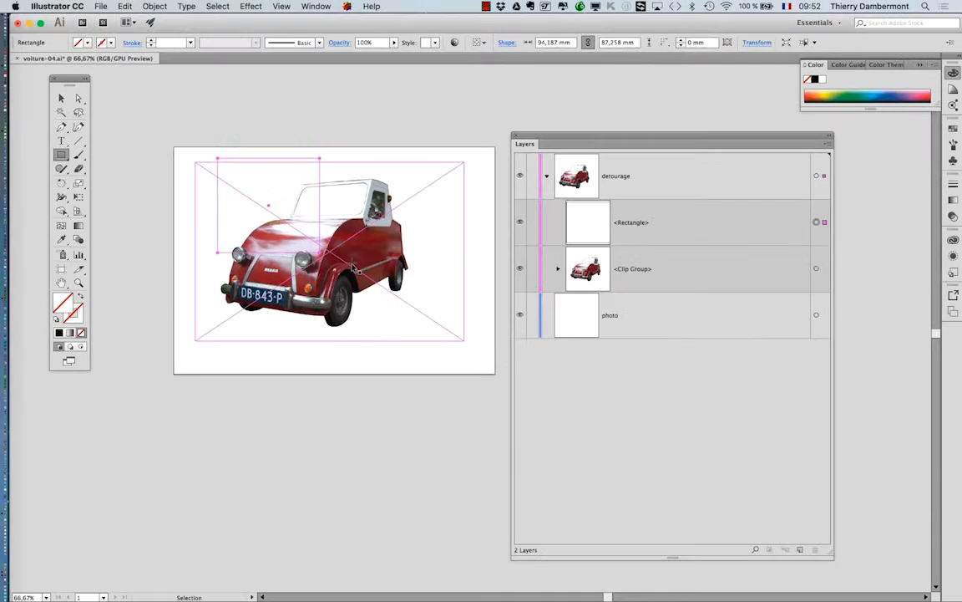
# Display the swatches in an enlarged floating panel, try several colours on the rectangle and fill it with green
pyautogui.click(316, 5)
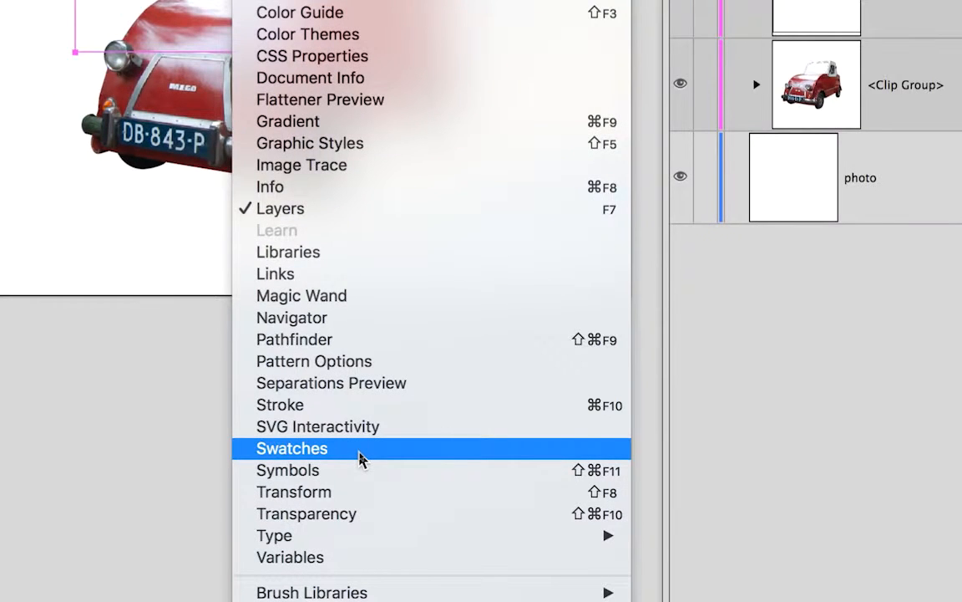
pyautogui.click(360, 456)
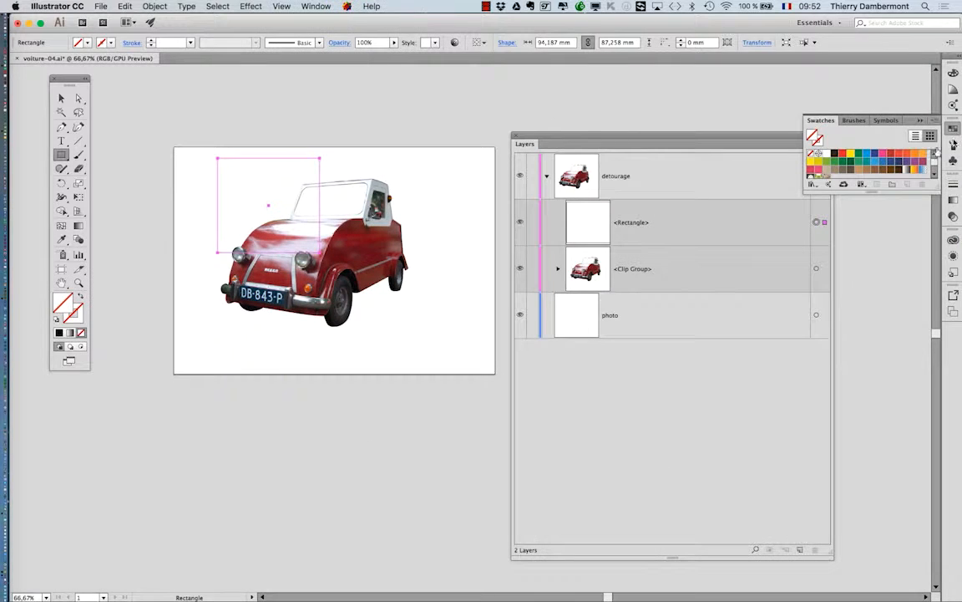
pyautogui.moveTo(812, 122); pyautogui.dragTo(368, 328)
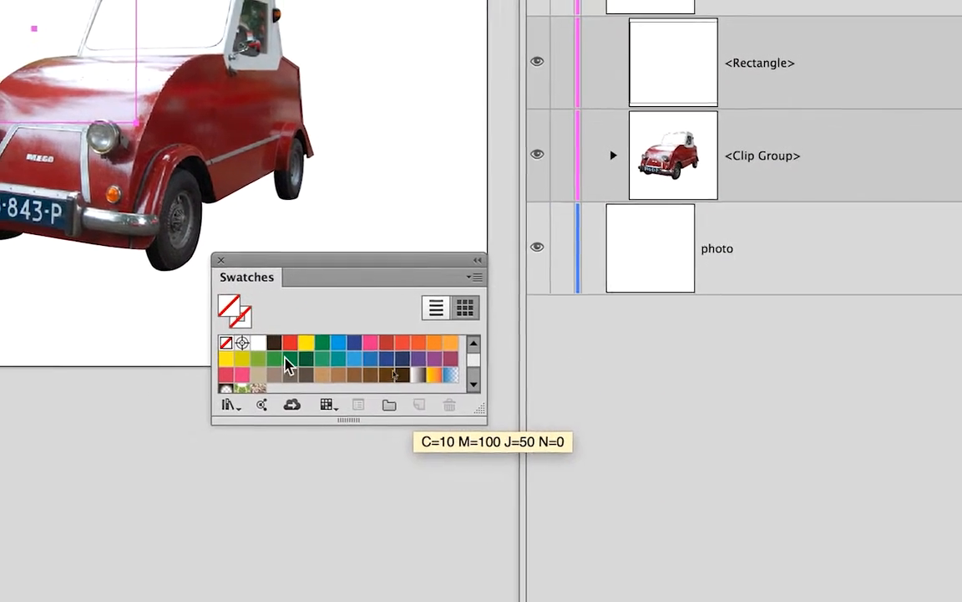
pyautogui.click(260, 387)
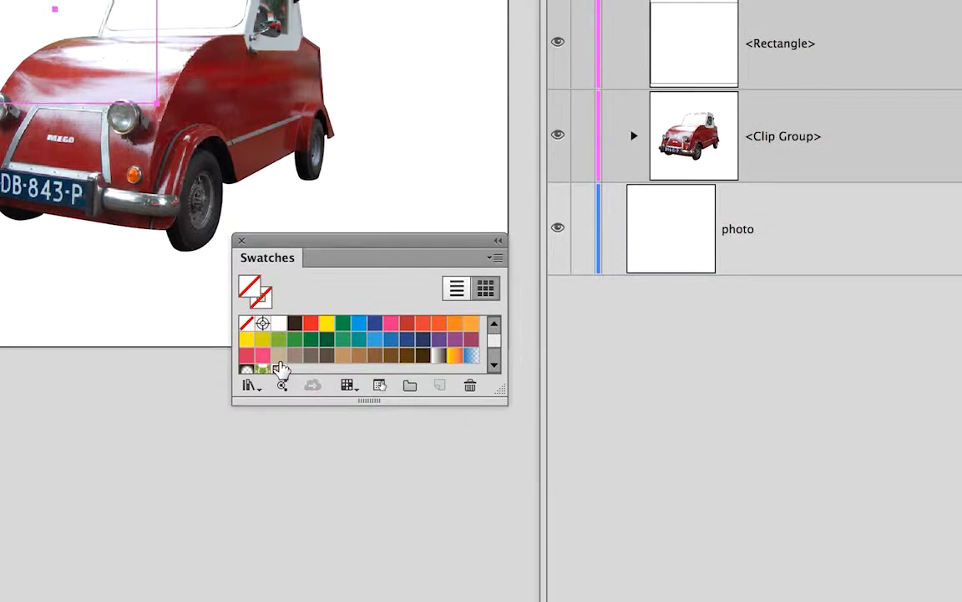
pyautogui.click(278, 356)
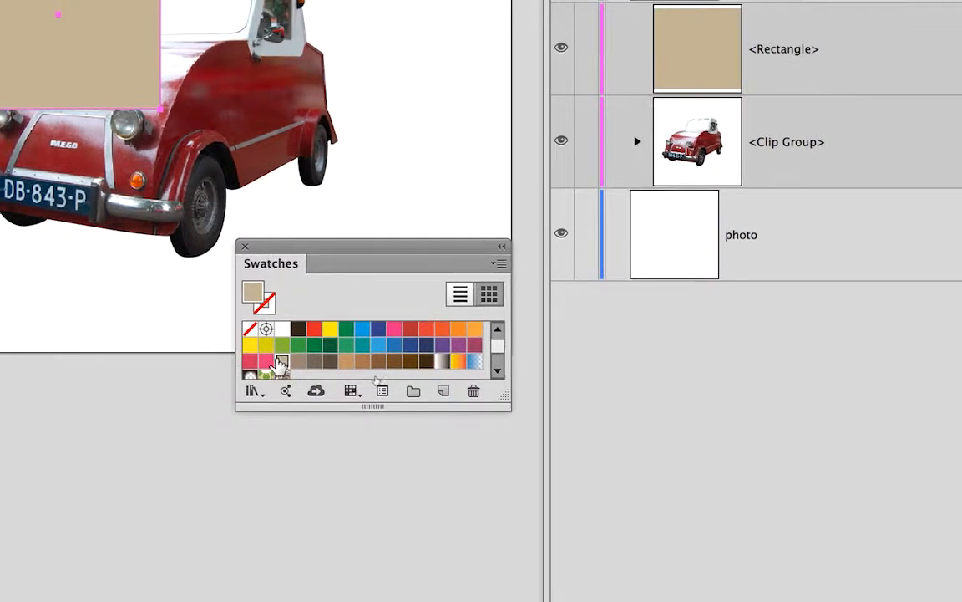
pyautogui.click(272, 360)
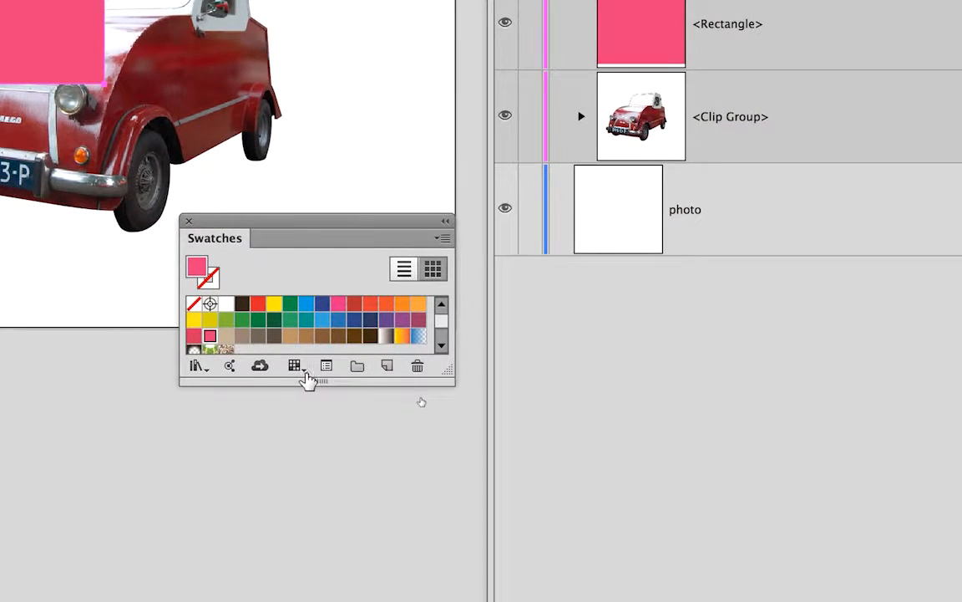
pyautogui.moveTo(309, 381); pyautogui.dragTo(307, 464)
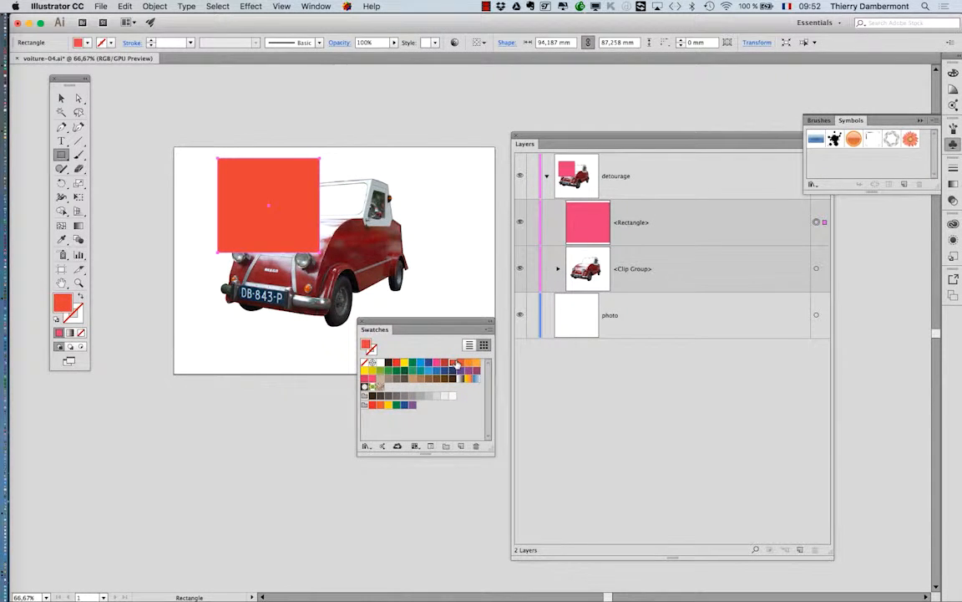
pyautogui.click(390, 371)
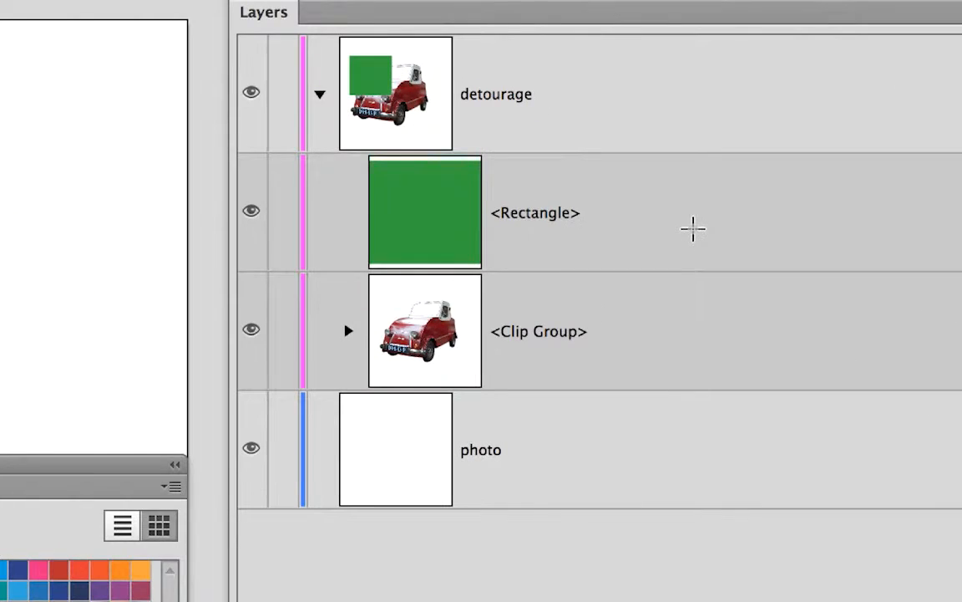
# Move the green rectangle beneath the clip group within the detourage layer
pyautogui.click(692, 229)
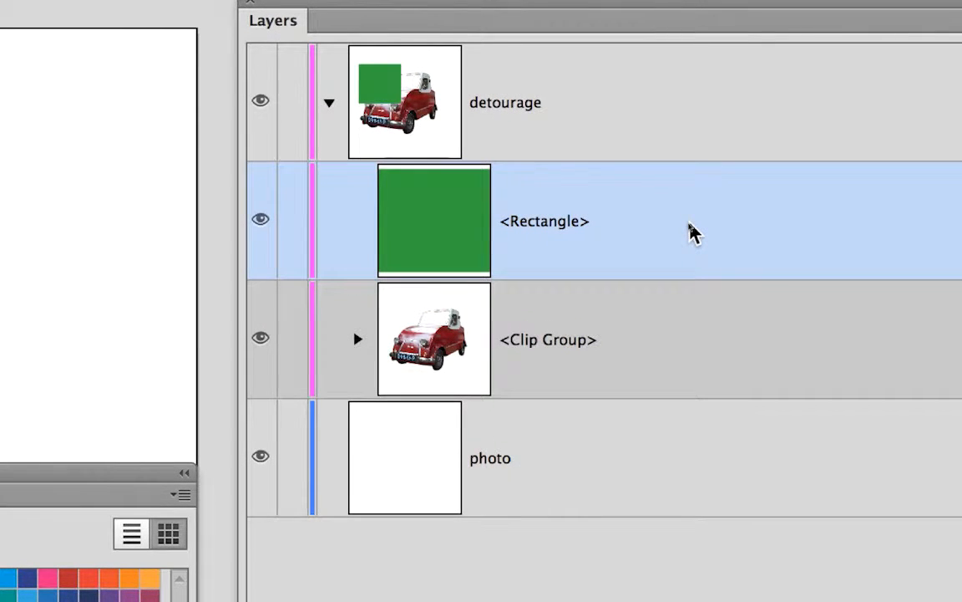
pyautogui.moveTo(692, 229); pyautogui.dragTo(695, 346)
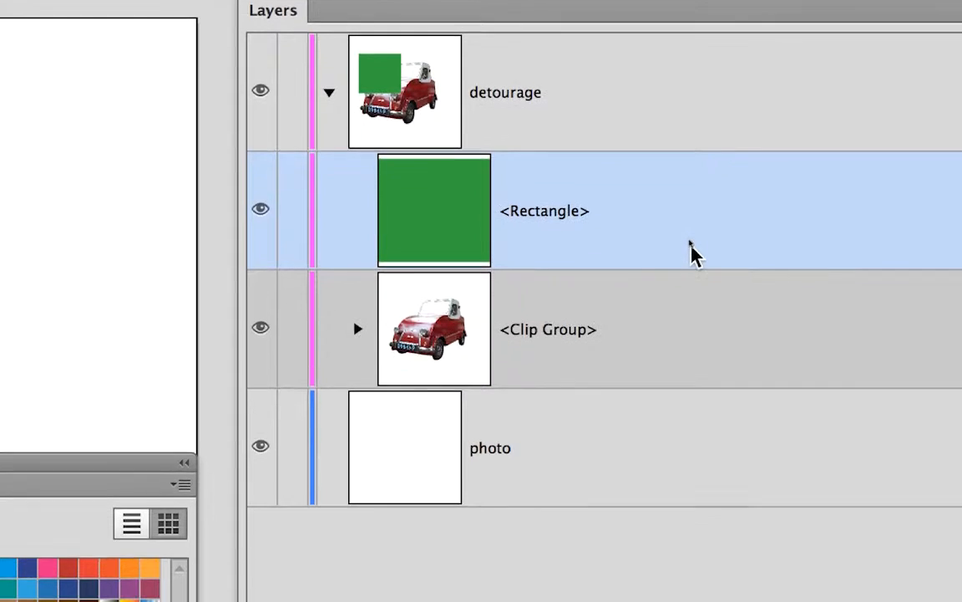
pyautogui.moveTo(690, 264); pyautogui.dragTo(693, 282)
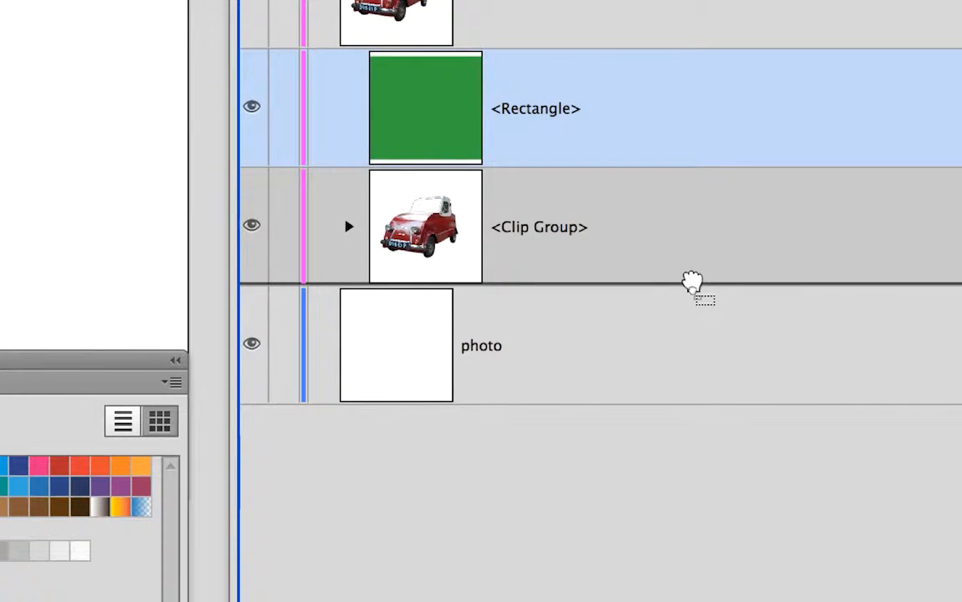
pyautogui.moveTo(693, 281); pyautogui.dragTo(692, 286)
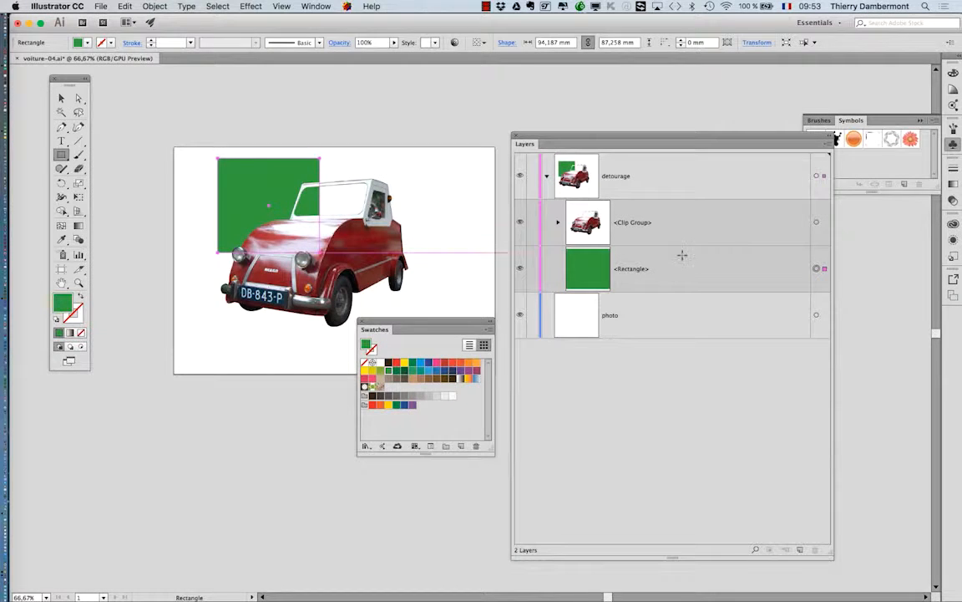
# Clear the floating panels away from the car and examine the windshield opening over the green rectangle up close
pyautogui.press('super+plus')
pyautogui.press('super+plus')
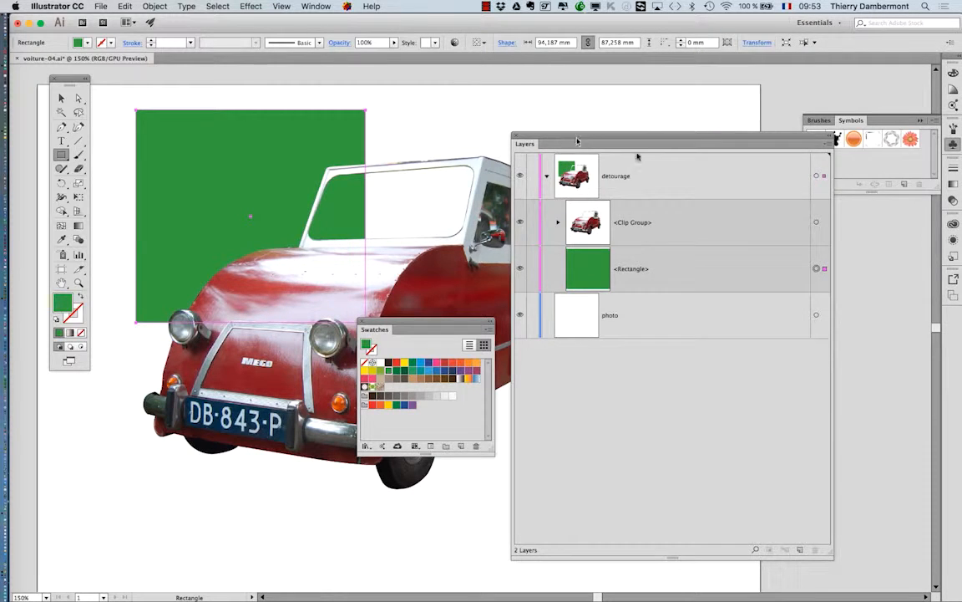
pyautogui.moveTo(576, 140); pyautogui.dragTo(744, 195)
pyautogui.moveTo(386, 331); pyautogui.dragTo(194, 458)
pyautogui.press('super+plus')
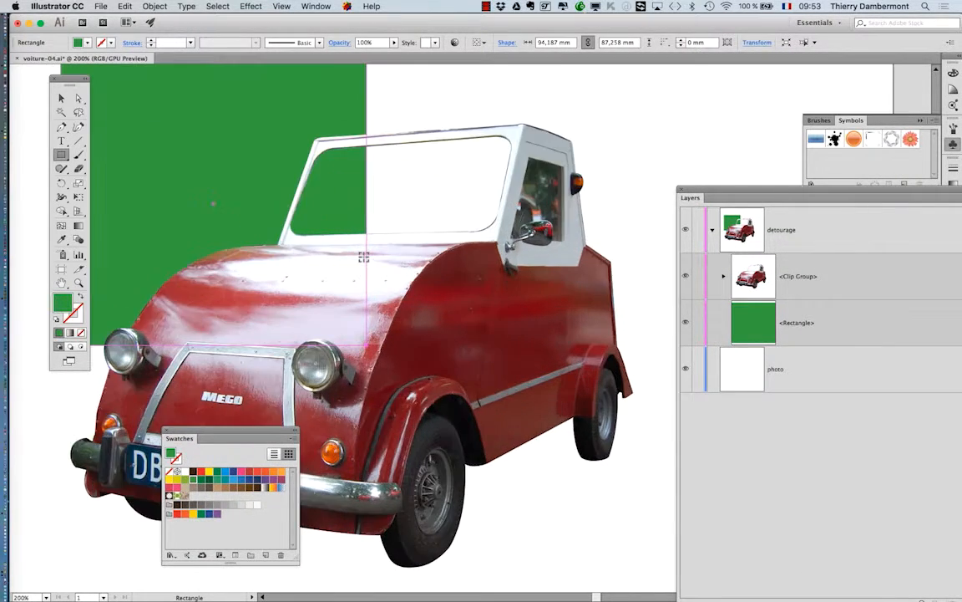
pyautogui.press('super+plus')
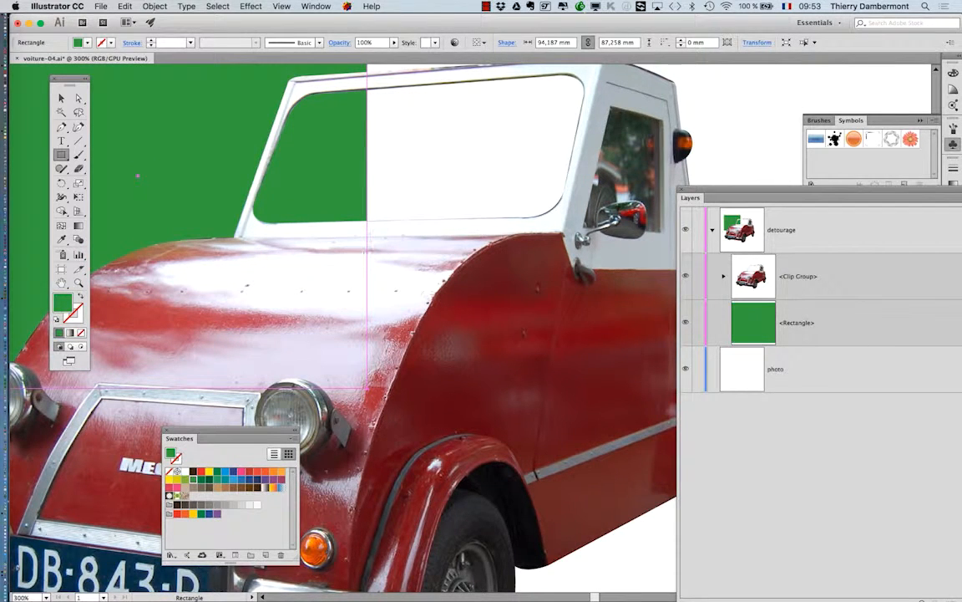
# Show the transparency grid to check the empty areas in and around the car, and hide it again
pyautogui.click(283, 6)
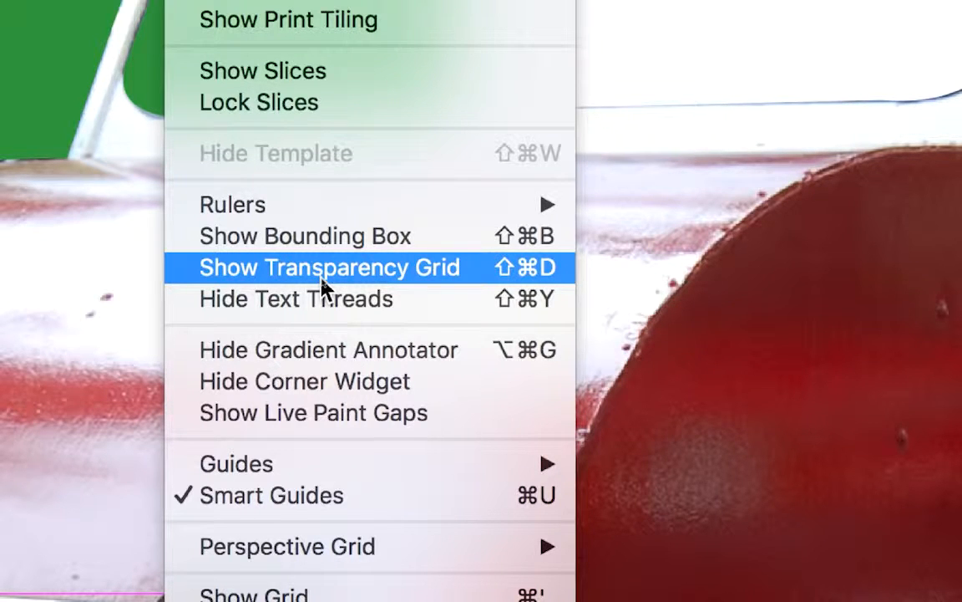
pyautogui.click(321, 278)
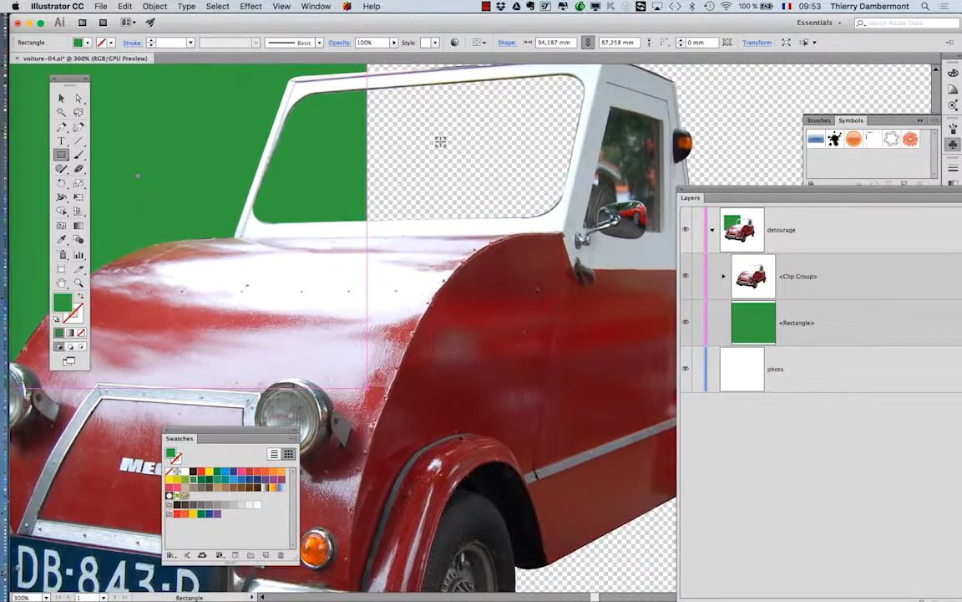
pyautogui.scroll(-4, 441, 142)
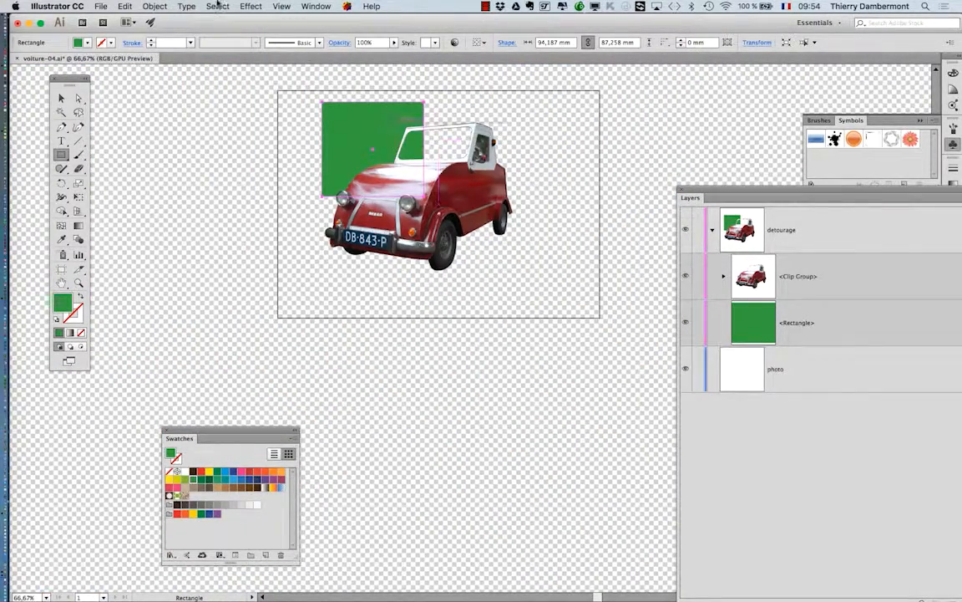
pyautogui.click(282, 7)
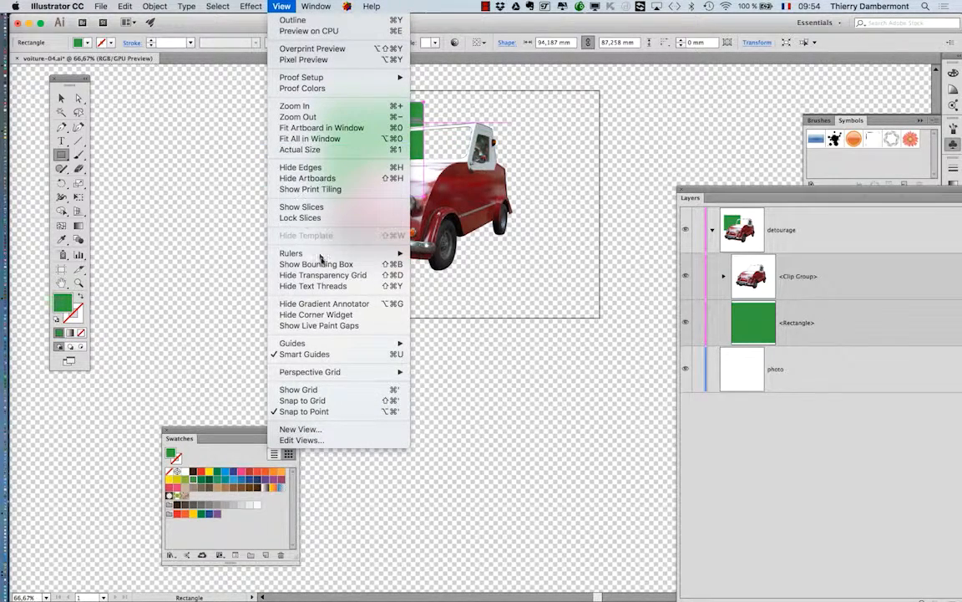
pyautogui.click(330, 281)
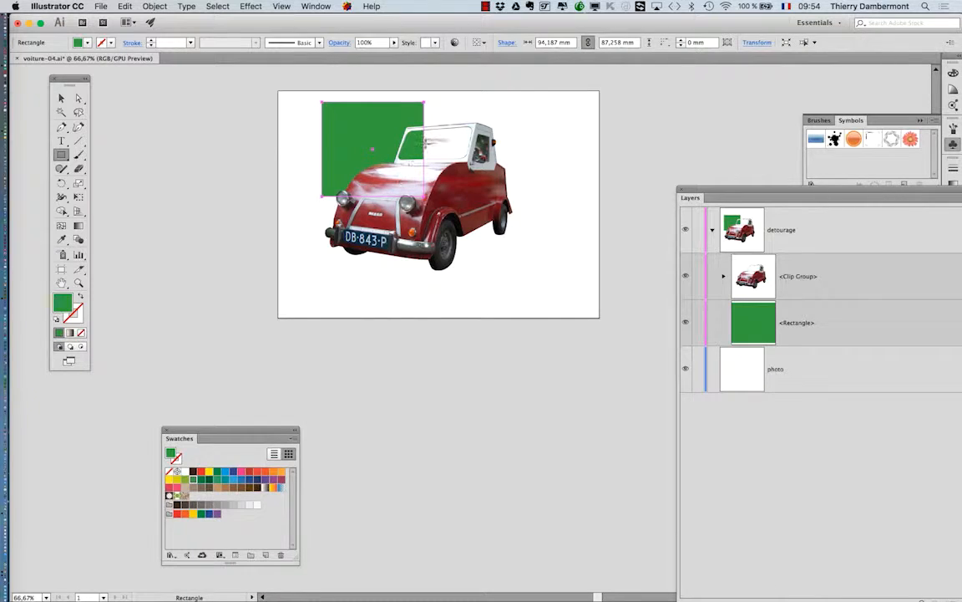
pyautogui.scroll(1, 427, 143)
pyautogui.click(282, 6)
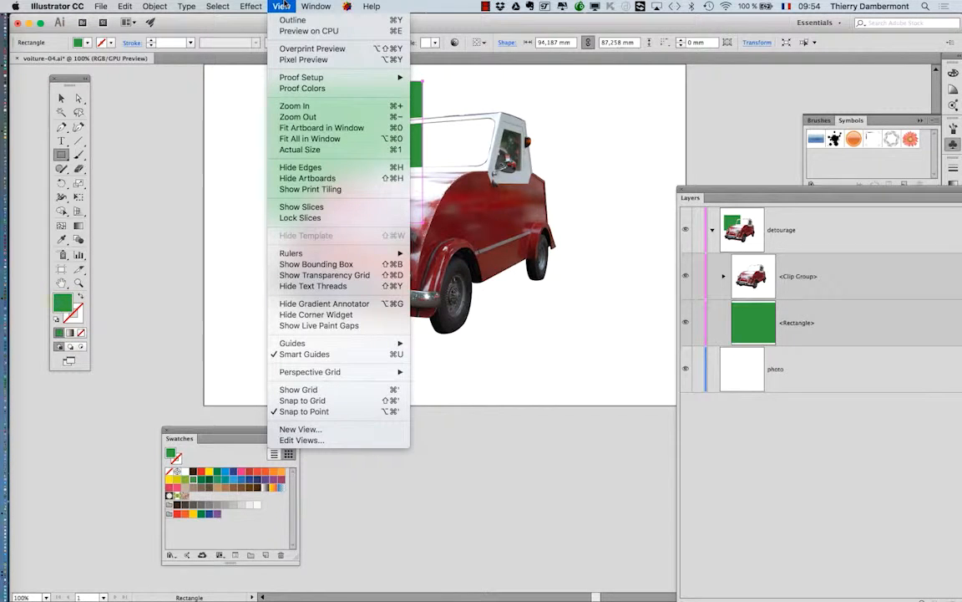
pyautogui.click(283, 6)
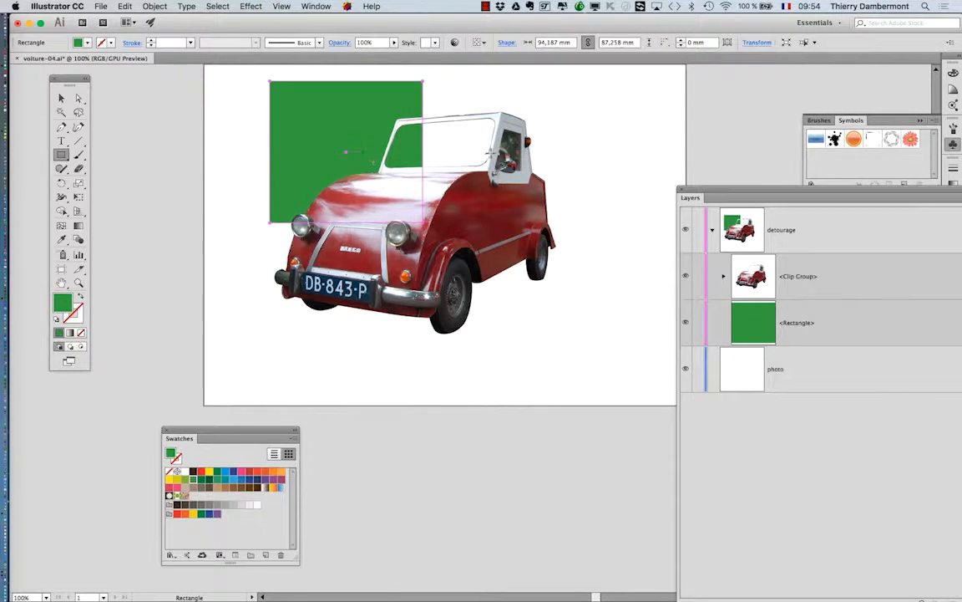
pyautogui.moveTo(433, 137); pyautogui.dragTo(390, 200)
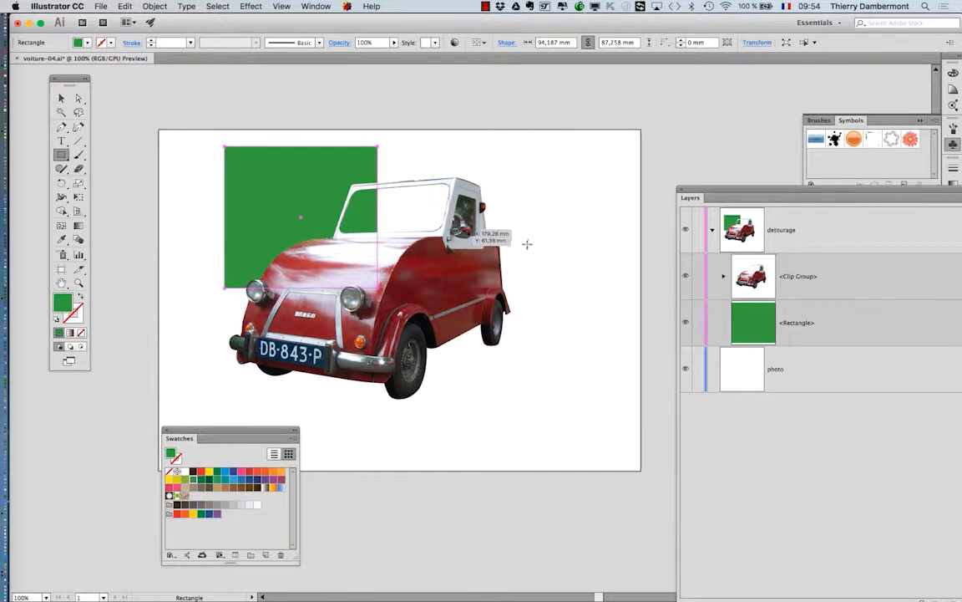
# Select the masked car, clear the symbols panel away and expand the clip group to inspect its compound clipping path
pyautogui.click(61, 97)
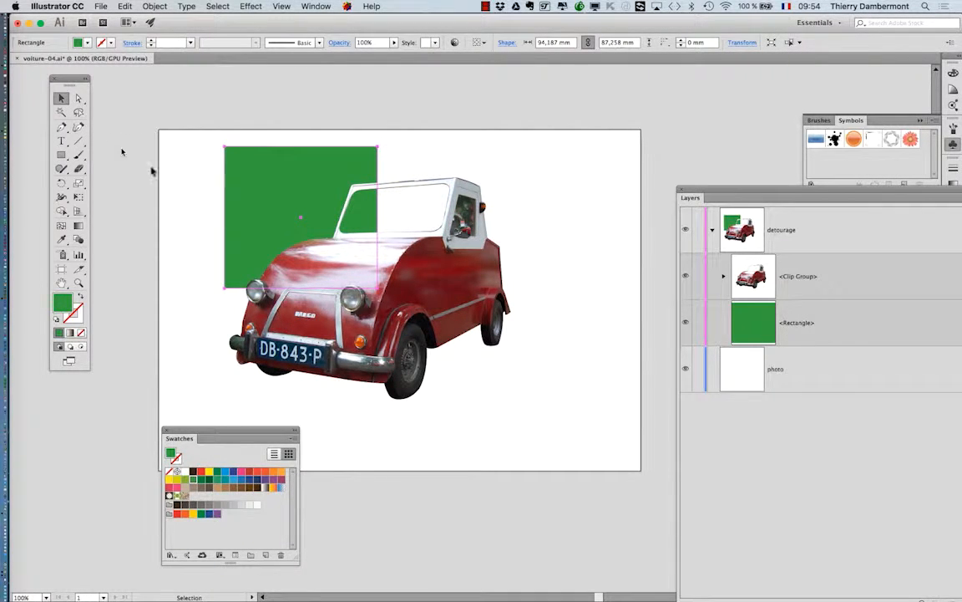
pyautogui.click(412, 222)
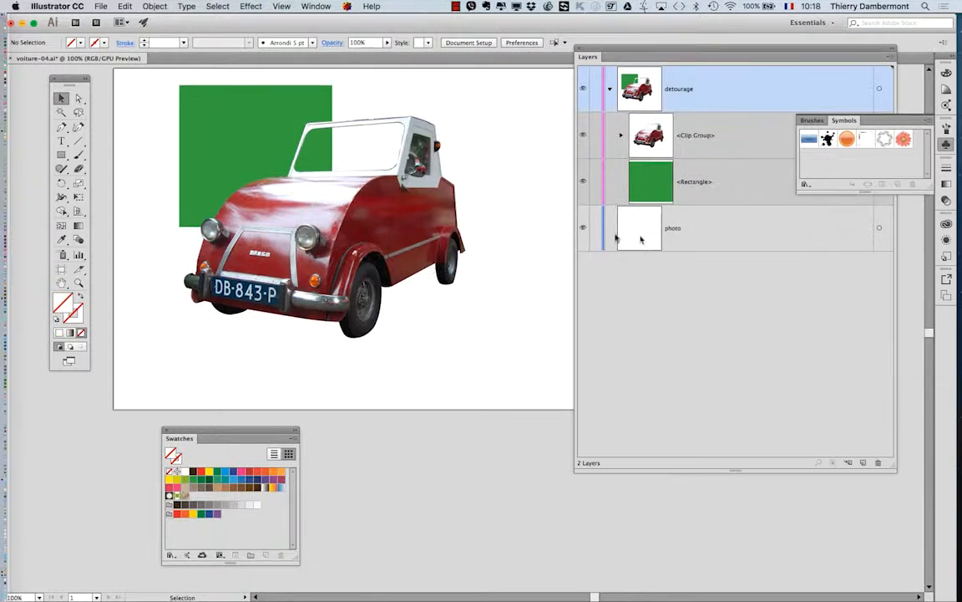
pyautogui.click(386, 284)
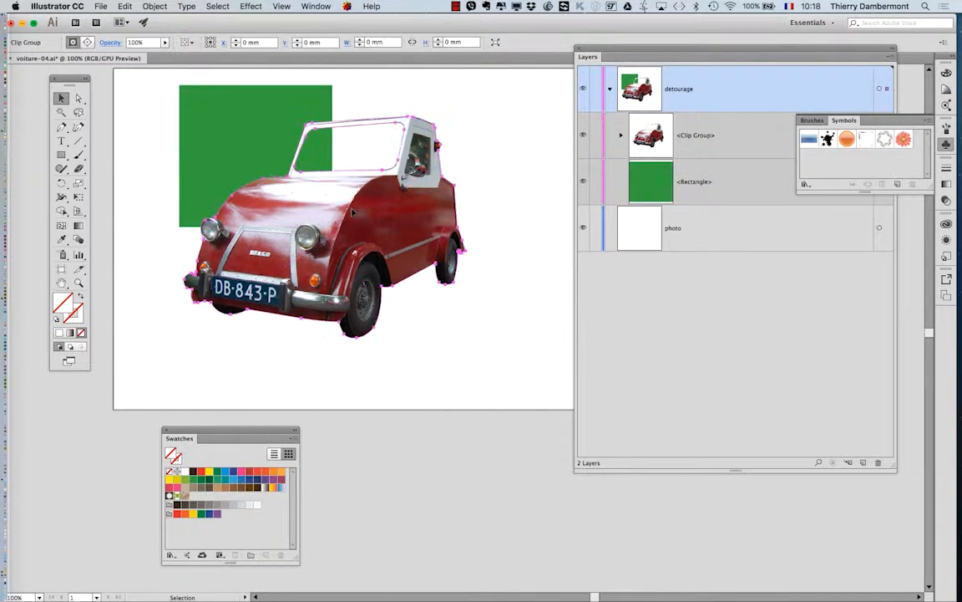
pyautogui.click(917, 121)
pyautogui.click(620, 136)
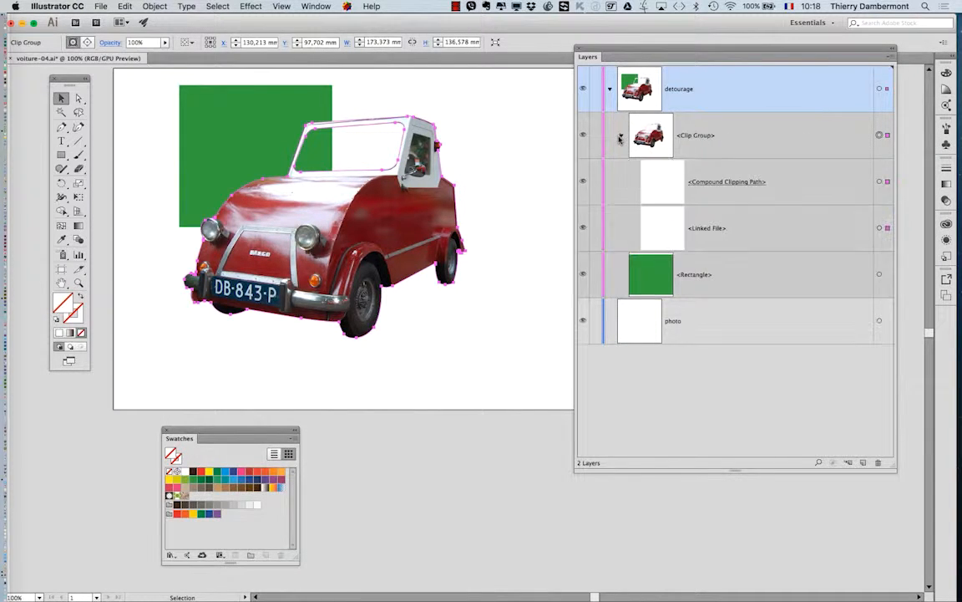
pyautogui.click(880, 182)
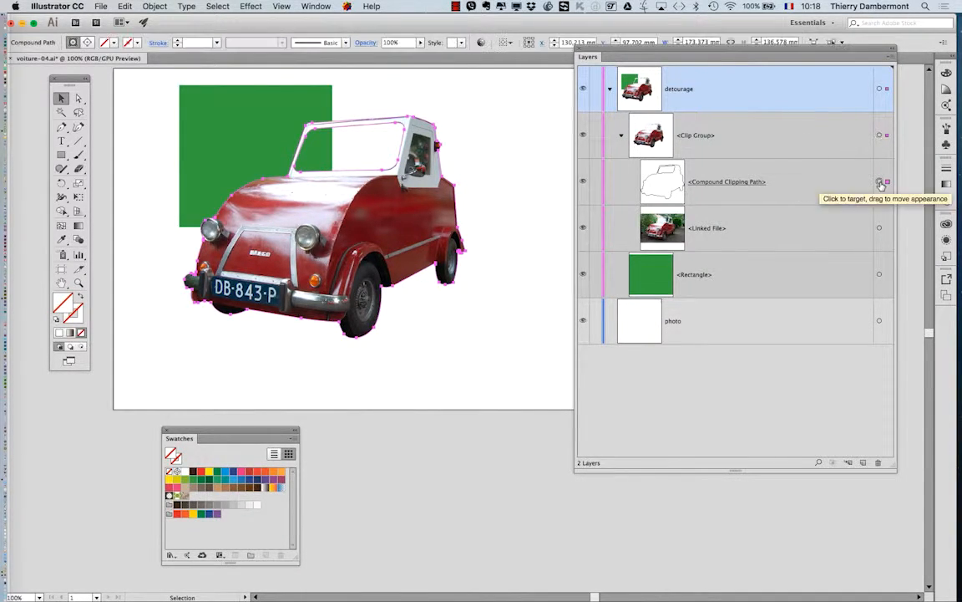
# Release the clipping mask of the car's clip group
pyautogui.click(879, 135)
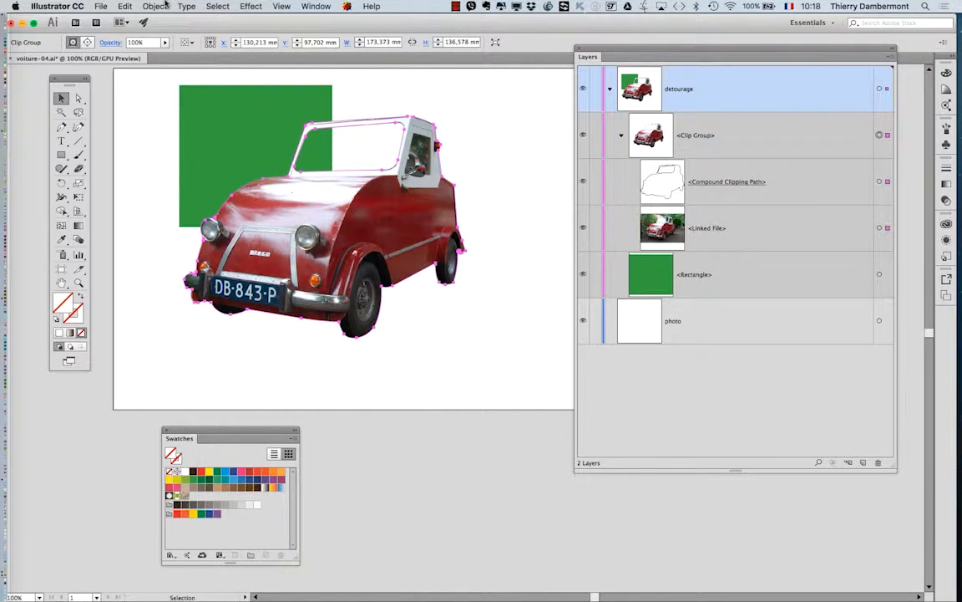
pyautogui.click(163, 5)
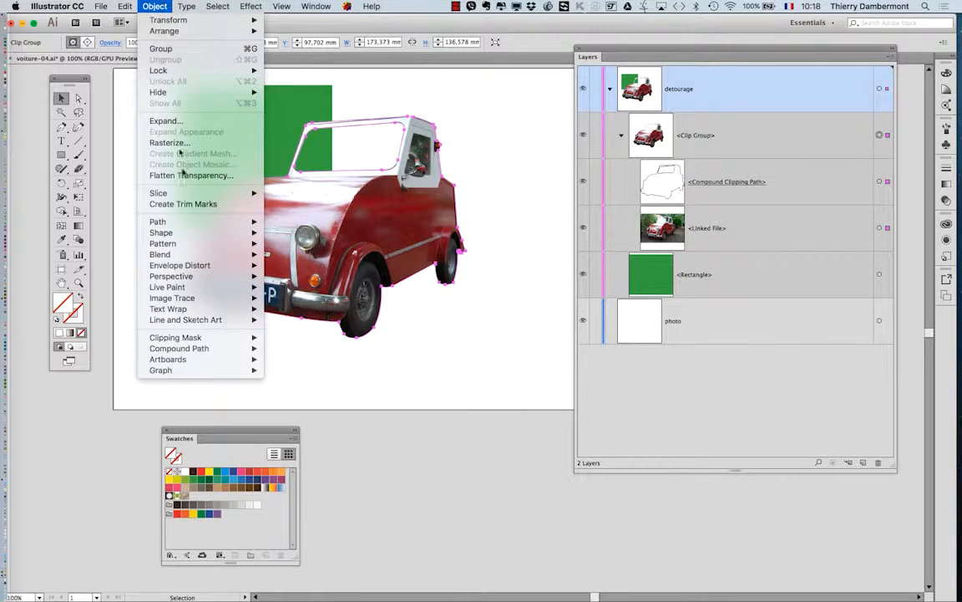
pyautogui.moveTo(218, 339)
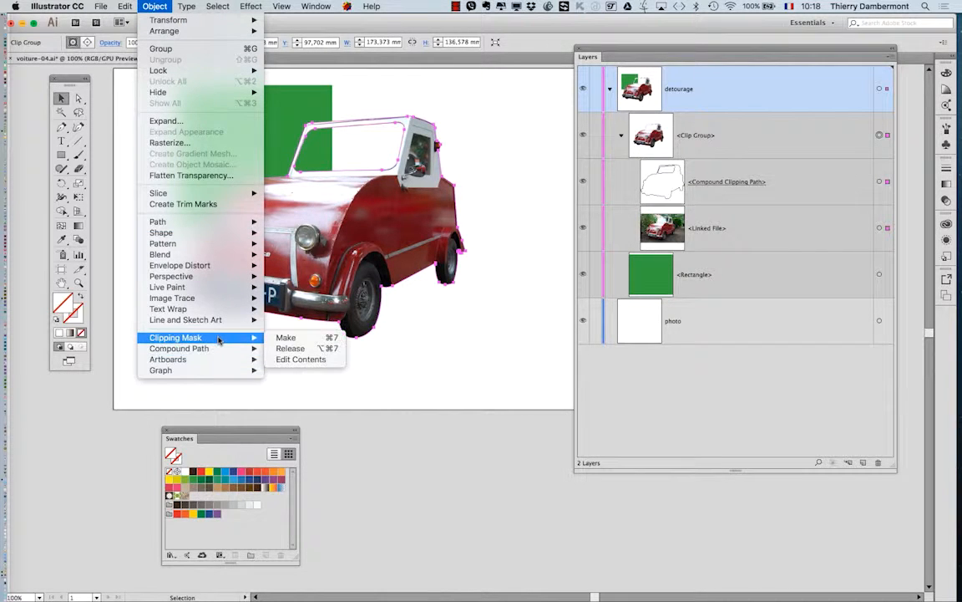
pyautogui.click(291, 348)
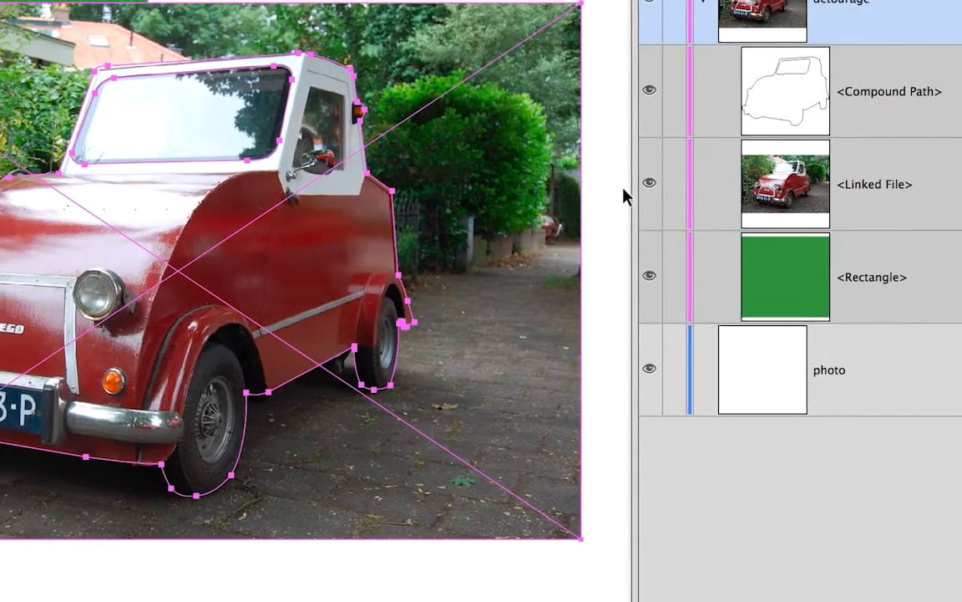
# Hide the linked photo, cut the compound path and paste it back in place
pyautogui.click(649, 182)
pyautogui.click(823, 147)
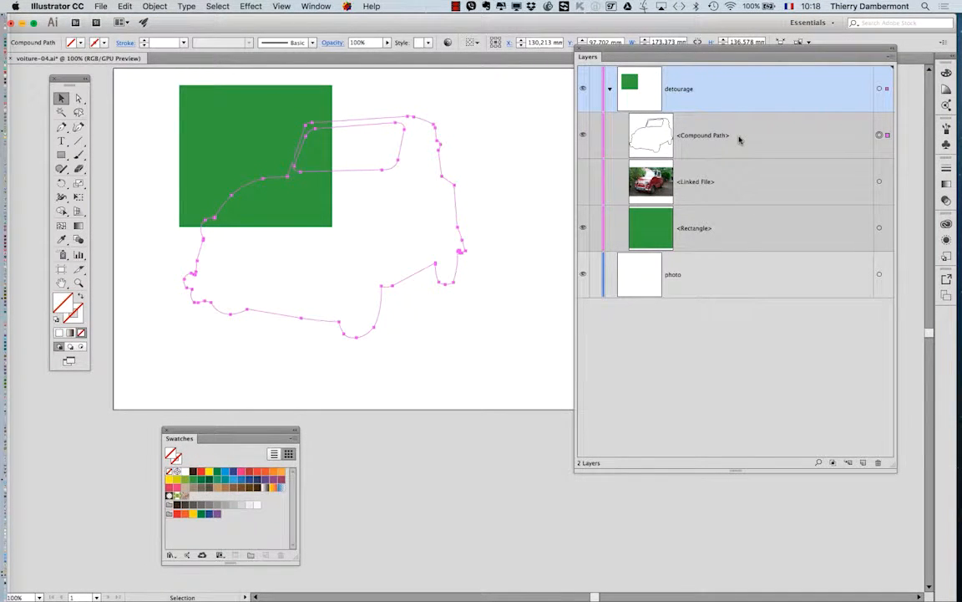
pyautogui.press('super+x')
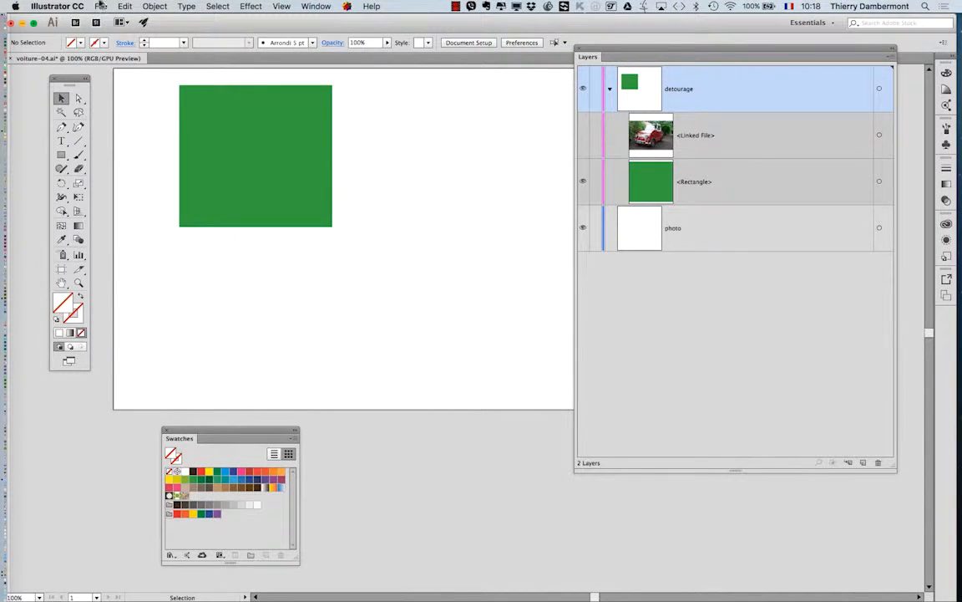
pyautogui.click(125, 6)
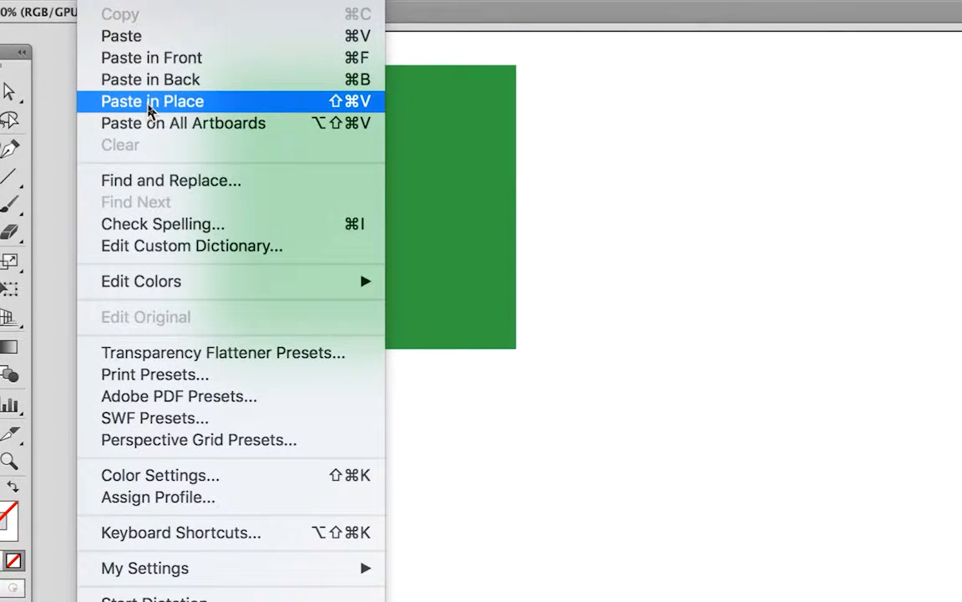
pyautogui.click(149, 104)
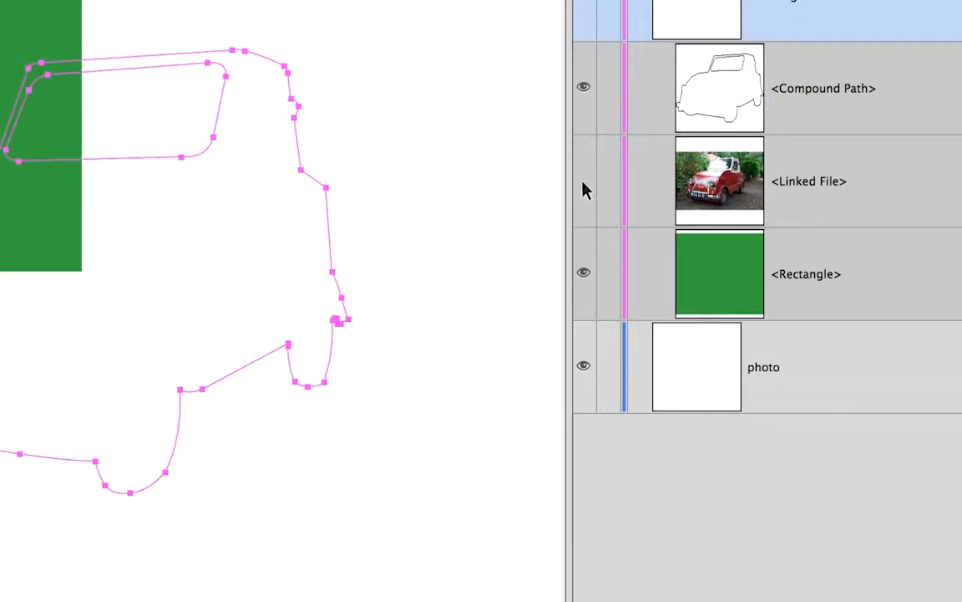
# Show the linked photo and make a clipping mask from it and the compound path
pyautogui.click(584, 185)
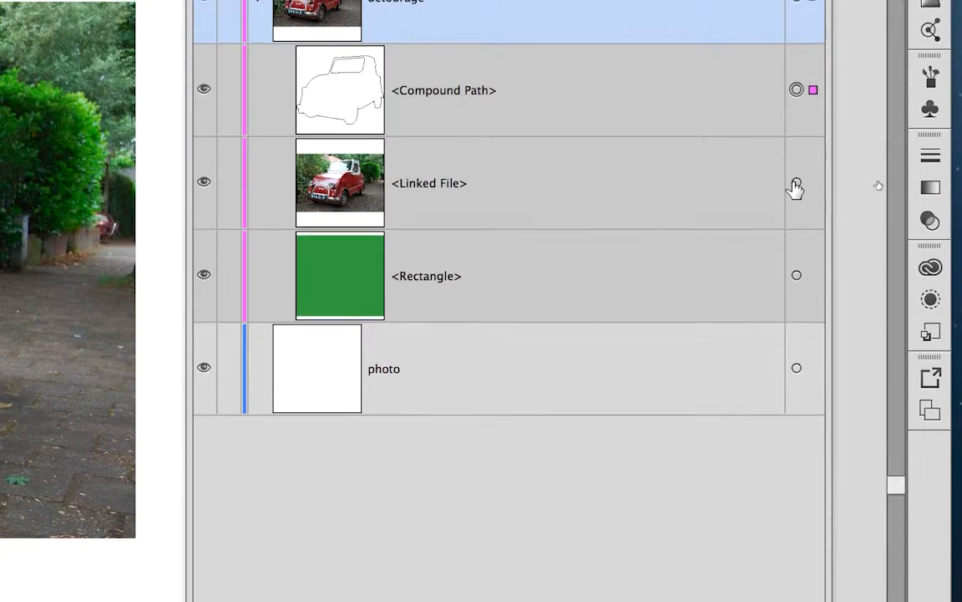
pyautogui.click(796, 184)
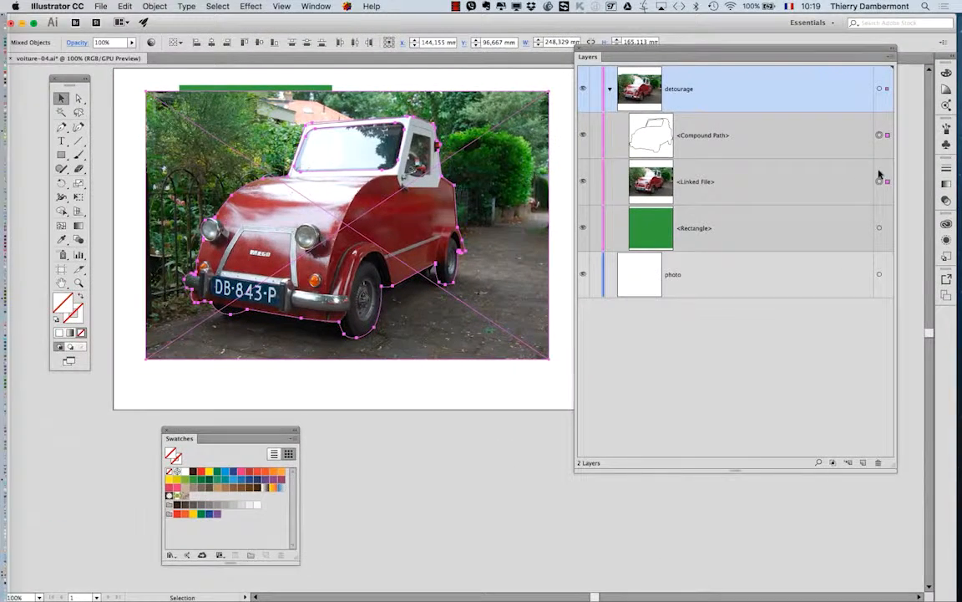
pyautogui.click(154, 6)
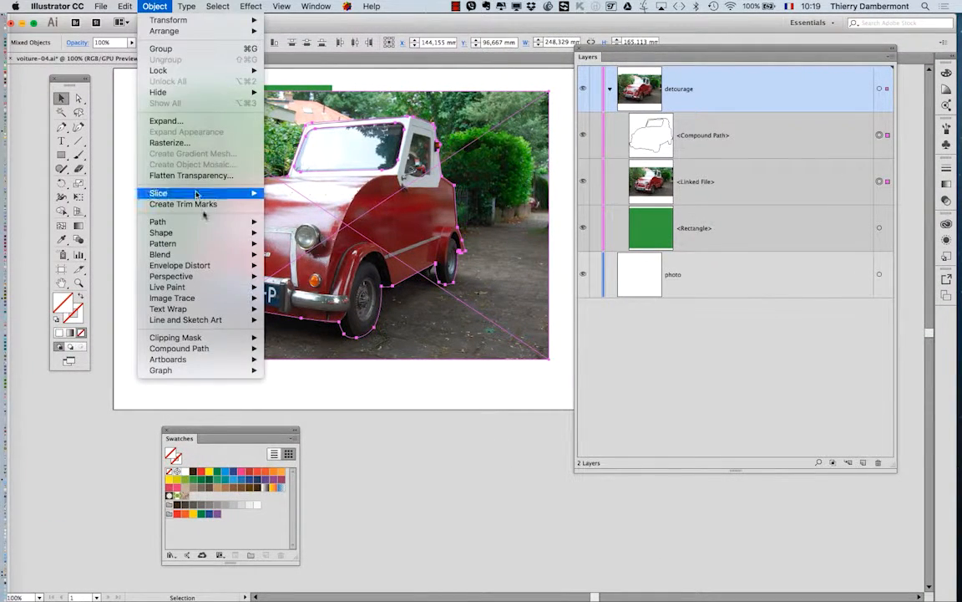
pyautogui.moveTo(221, 343)
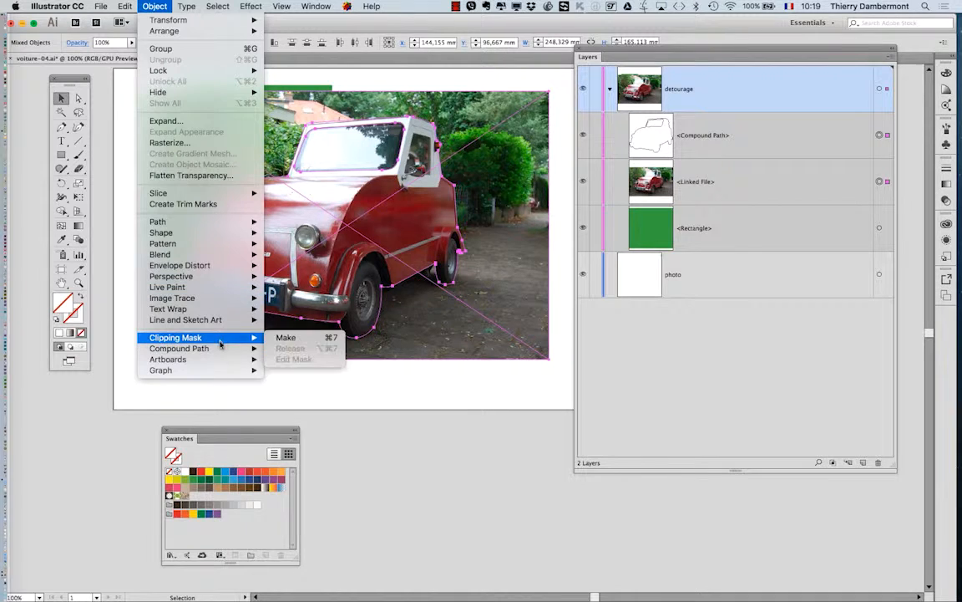
pyautogui.click(282, 337)
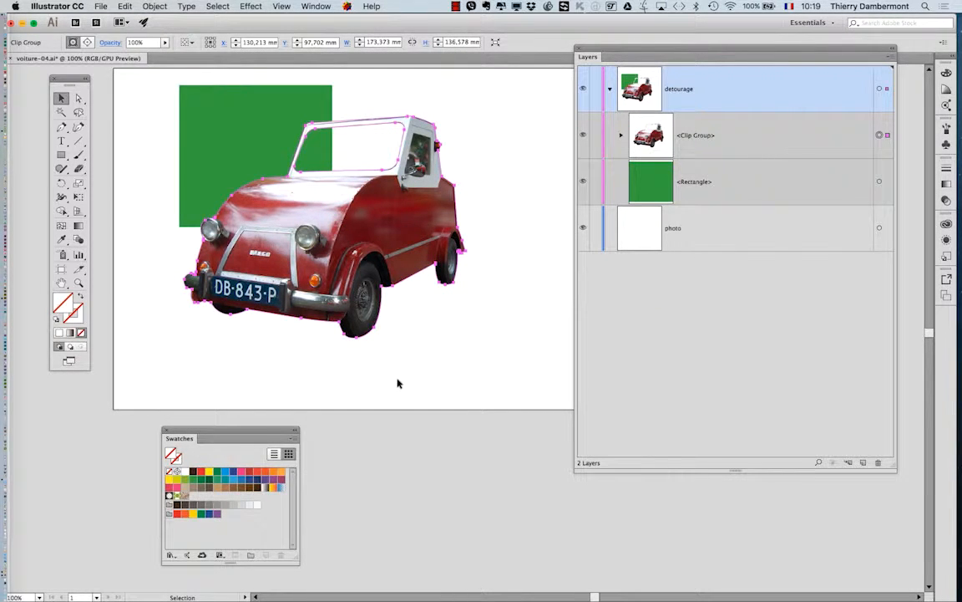
# Move the tools panel clear of the artboard and save the document as voiture-05.ai in Illustrator CC format
pyautogui.moveTo(68, 81); pyautogui.dragTo(34, 75)
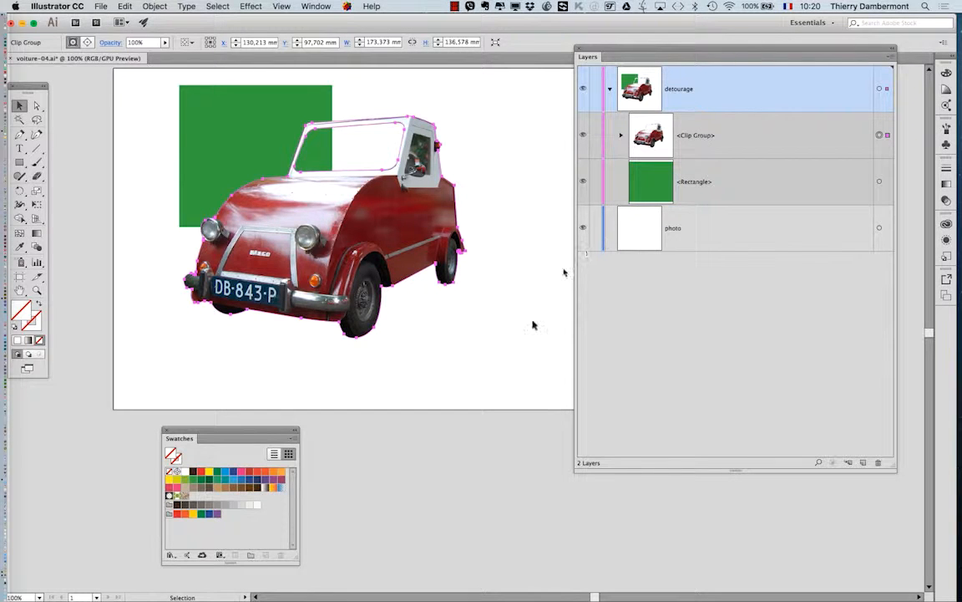
pyautogui.click(99, 5)
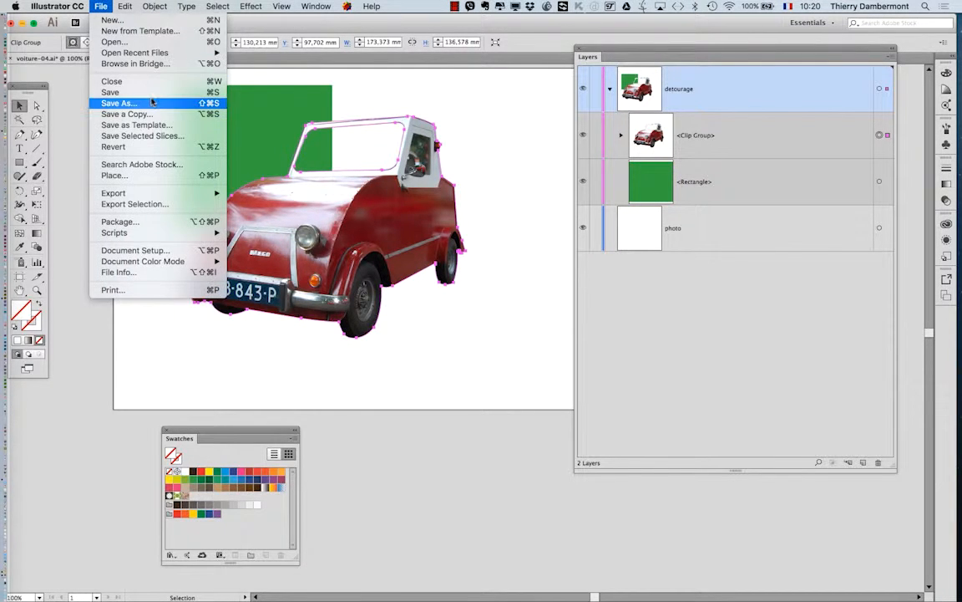
pyautogui.click(158, 104)
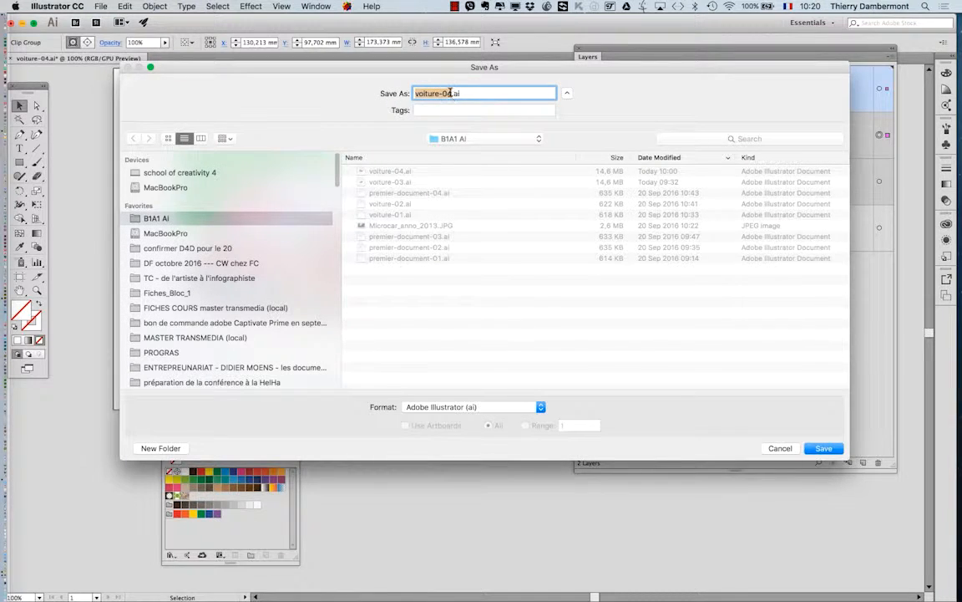
pyautogui.click(451, 93)
pyautogui.write('5')
pyautogui.click(838, 452)
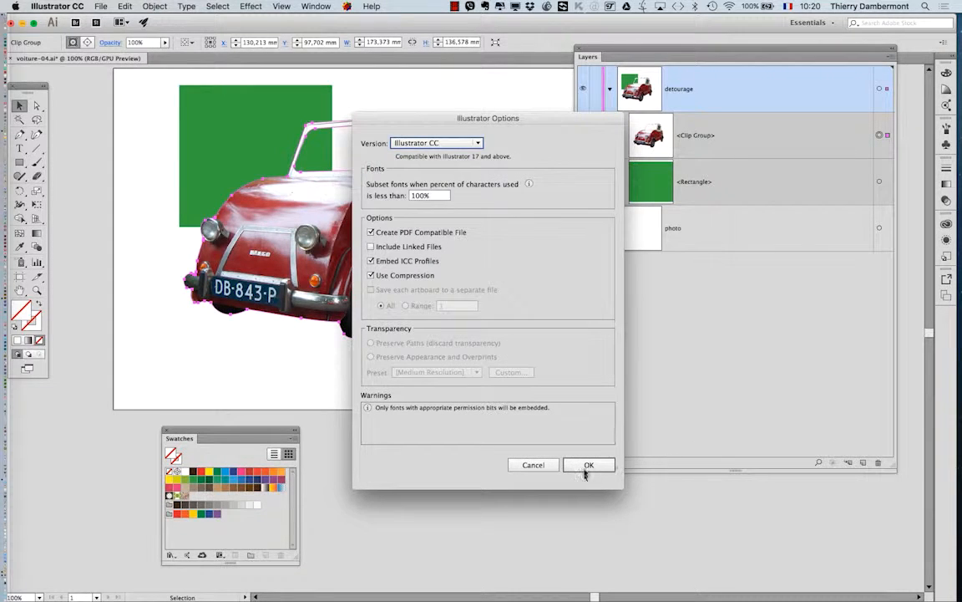
pyautogui.click(590, 465)
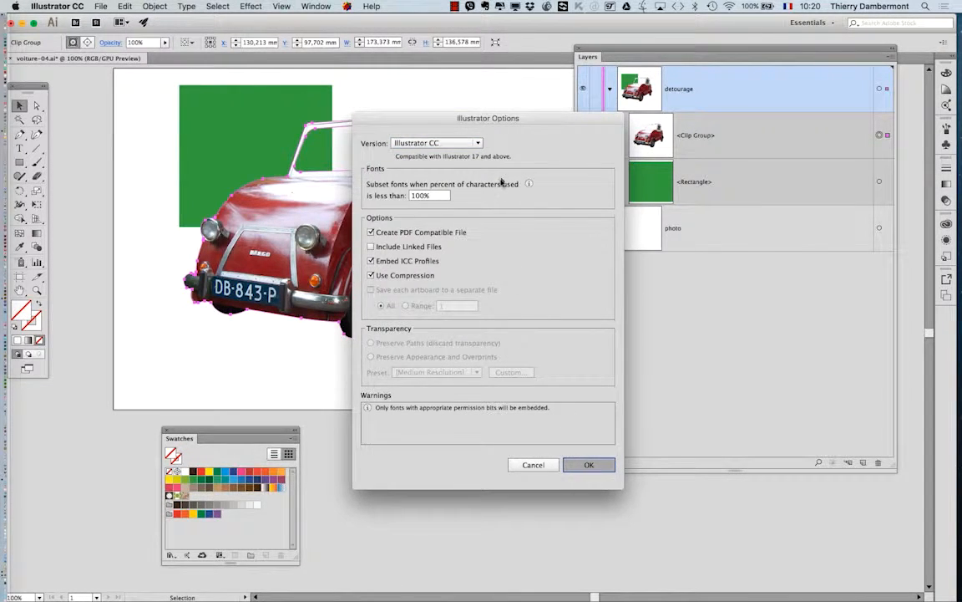
# Lock the clip group and the green rectangle in the detourage layer
pyautogui.scroll(2, 422, 163)
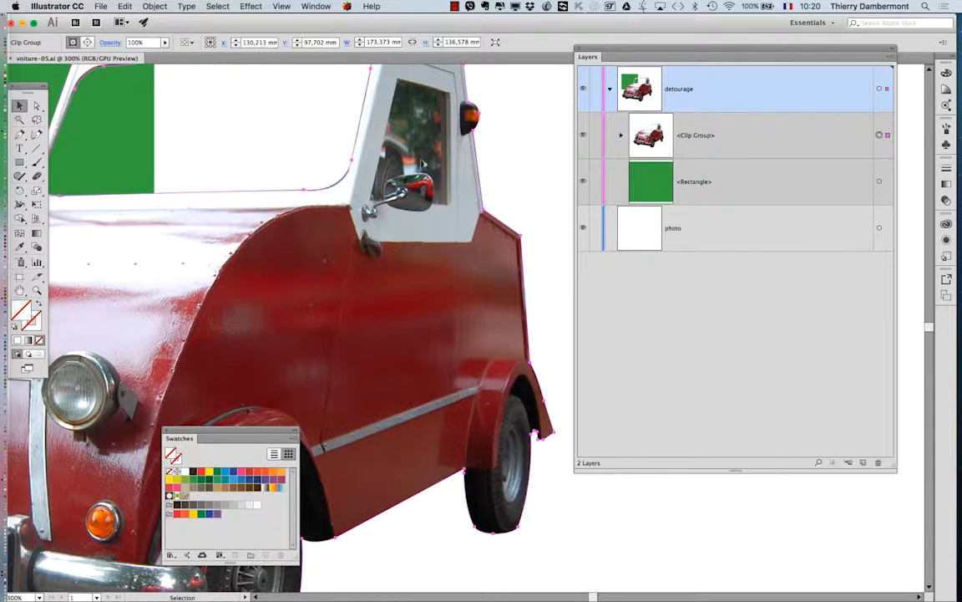
pyautogui.scroll(-1, 423, 163)
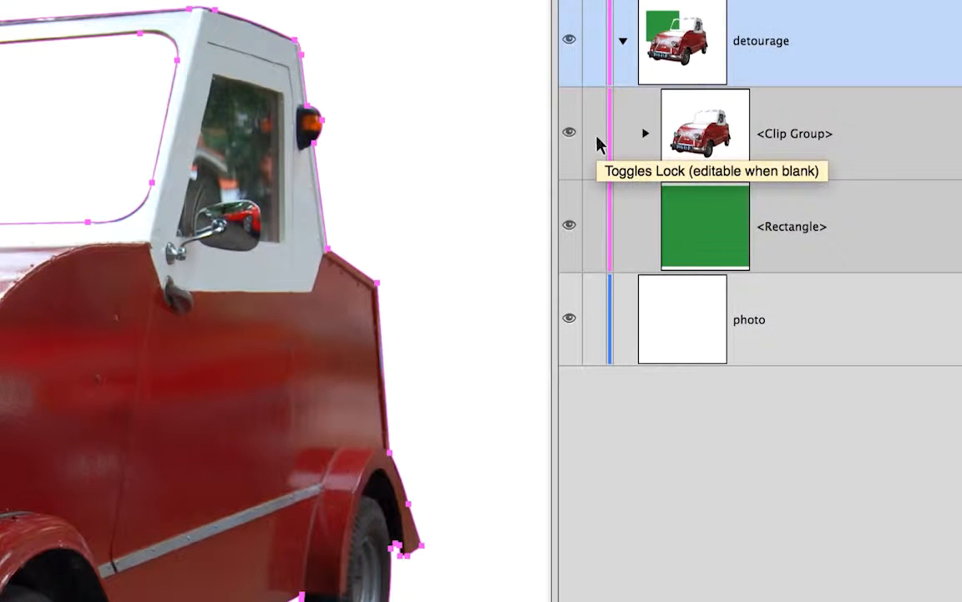
pyautogui.click(596, 138)
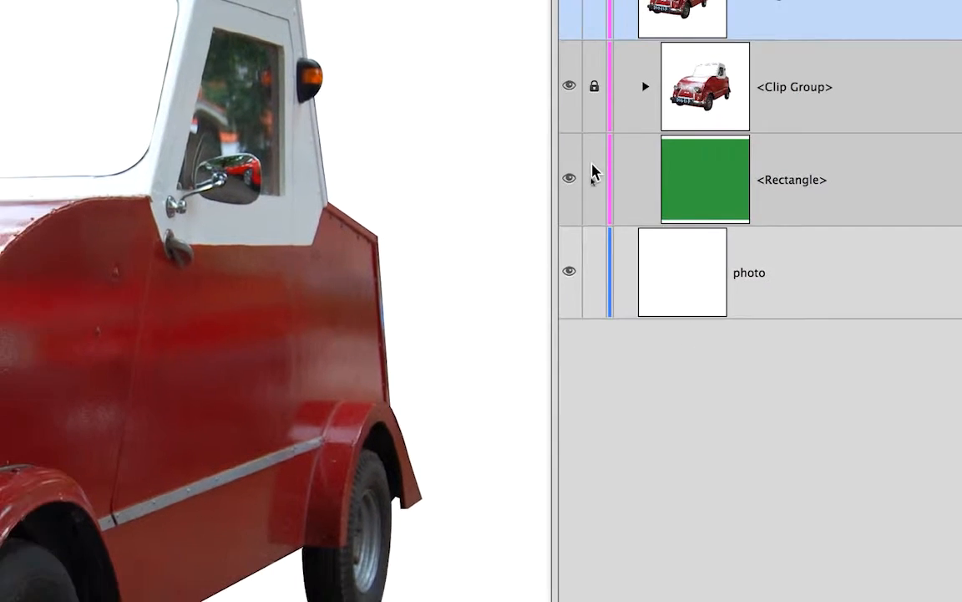
pyautogui.click(524, 212)
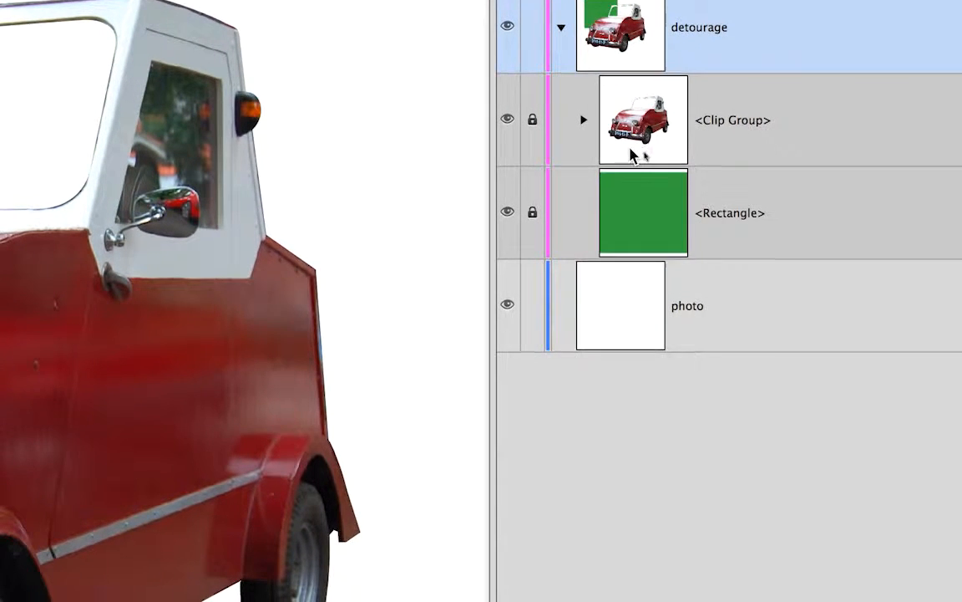
# Start a Pen path on the car's side window, tracing its upper edge and rounding the upper rear corner with an extra anchor
pyautogui.click(651, 152)
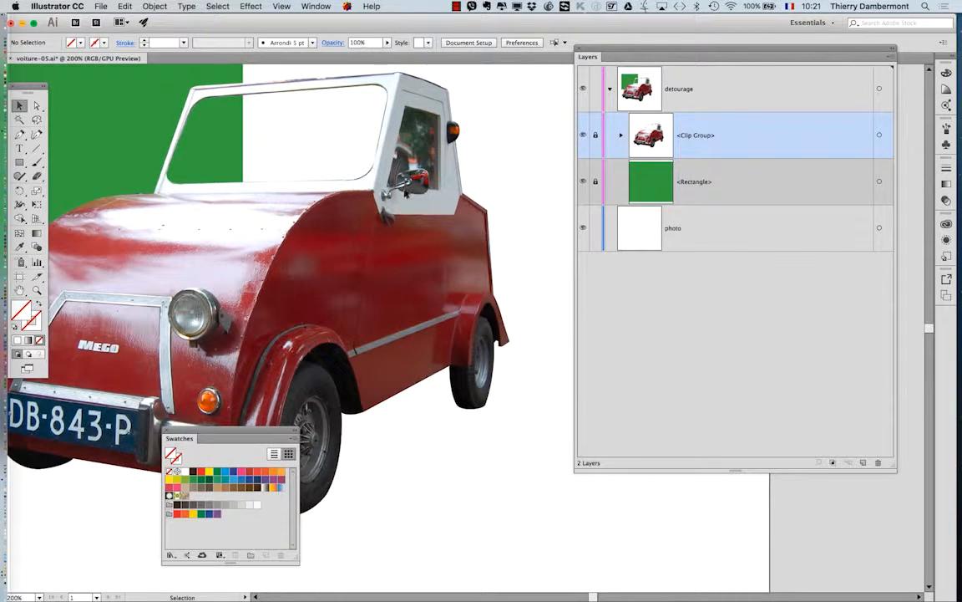
pyautogui.scroll(-1, 408, 191)
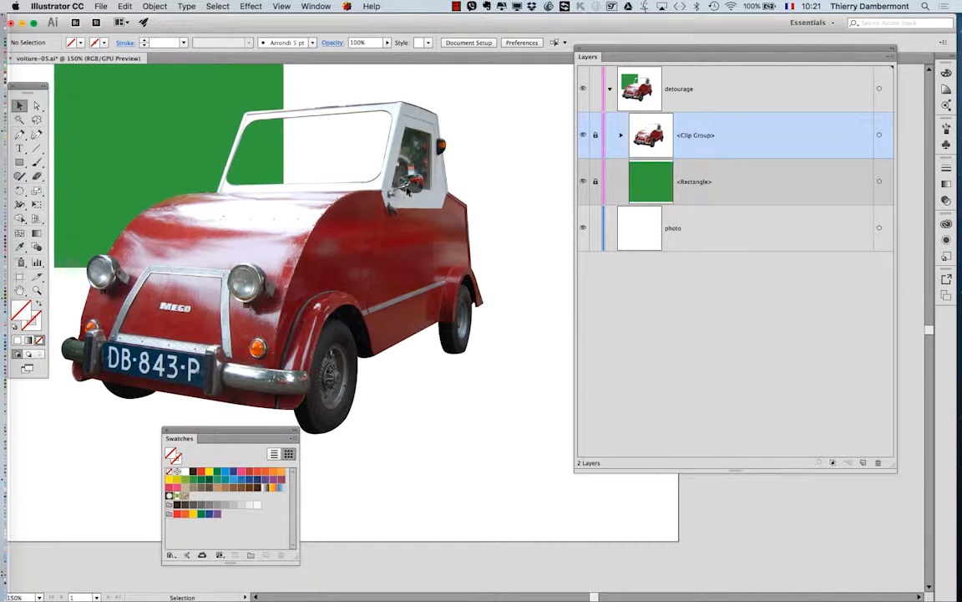
pyautogui.scroll(1, 408, 191)
pyautogui.scroll(1, 408, 191)
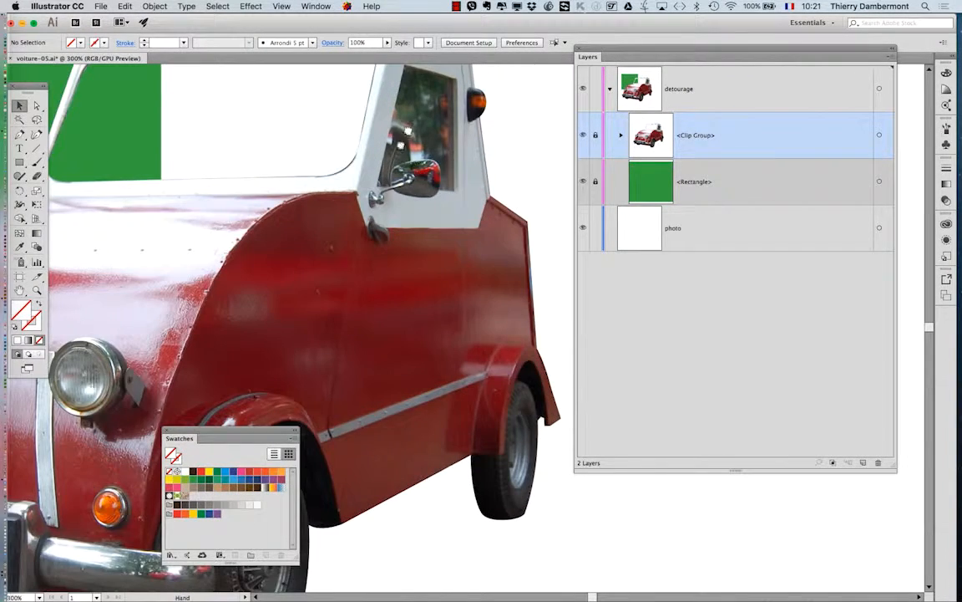
pyautogui.scroll(1, 376, 191)
pyautogui.scroll(2, 376, 191)
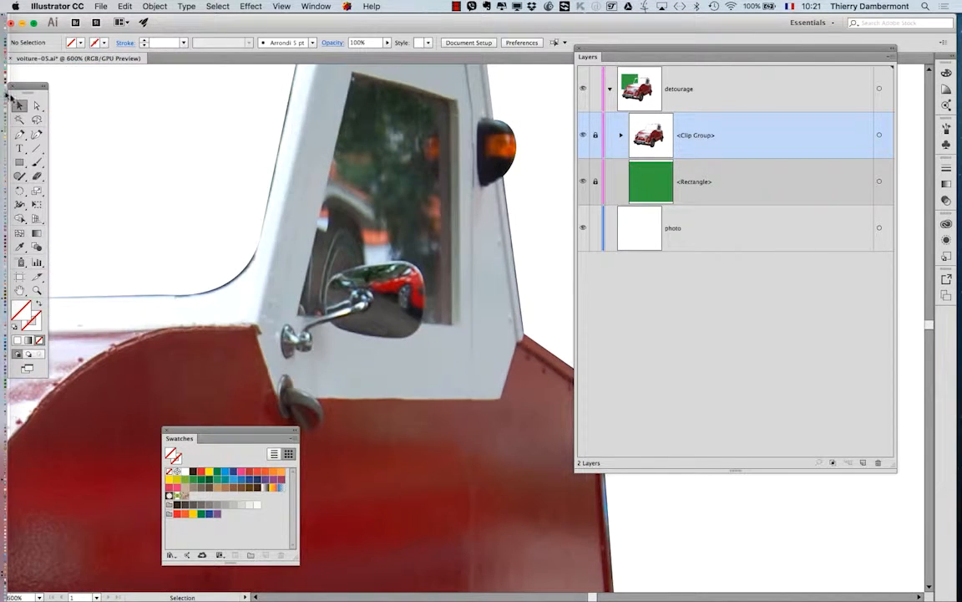
pyautogui.moveTo(26, 87); pyautogui.dragTo(203, 94)
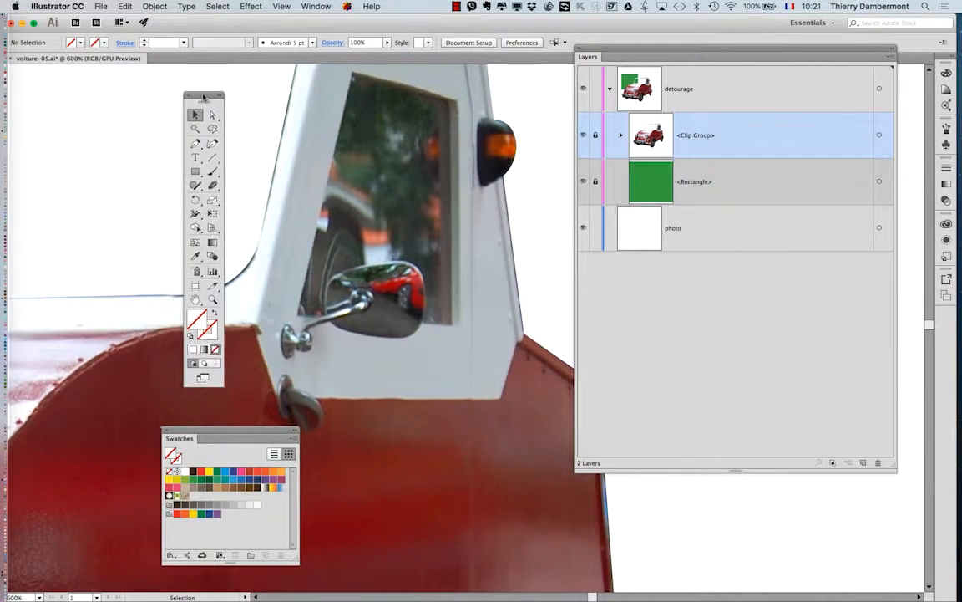
pyautogui.click(197, 144)
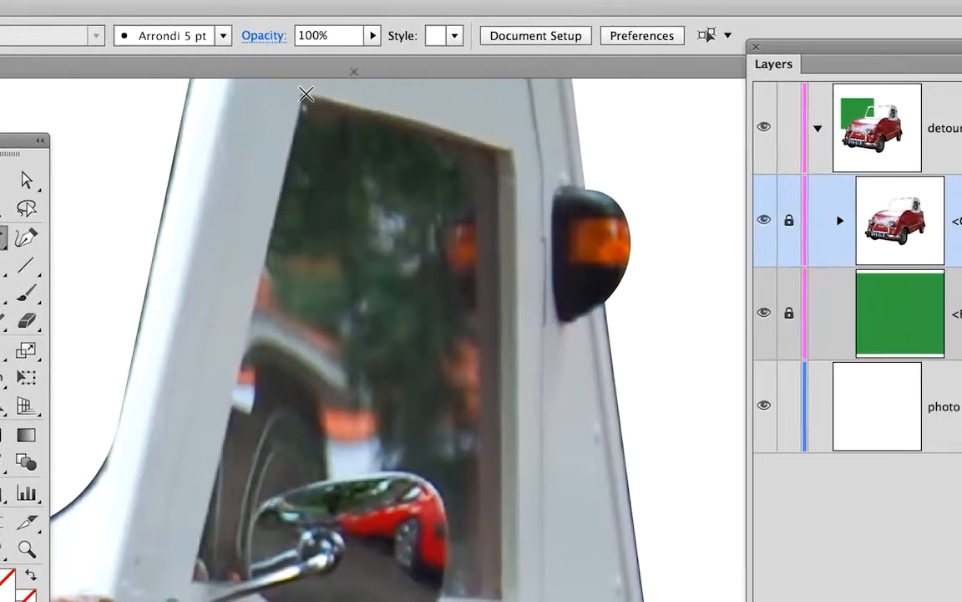
pyautogui.click(305, 94)
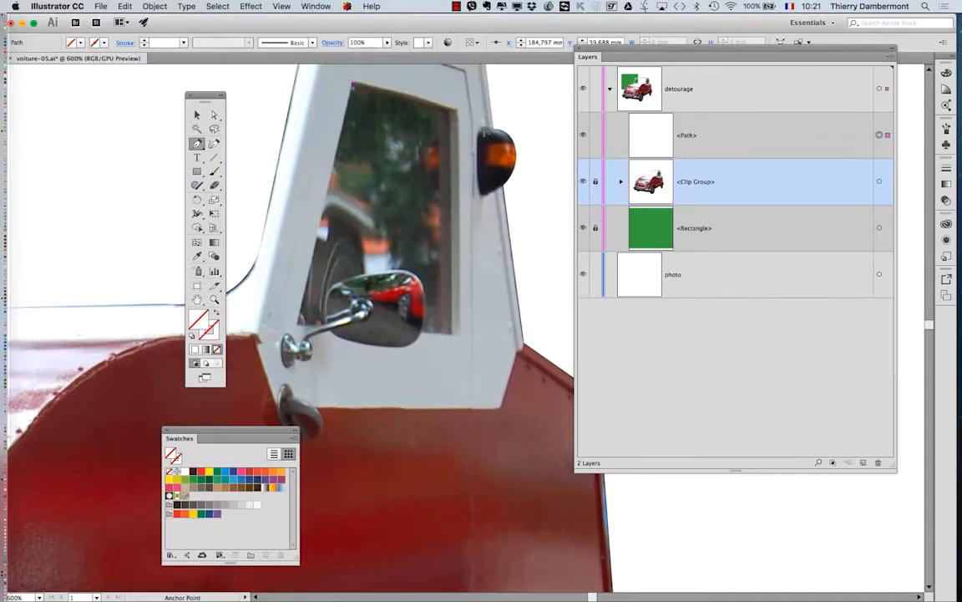
pyautogui.scroll(2, 483, 120)
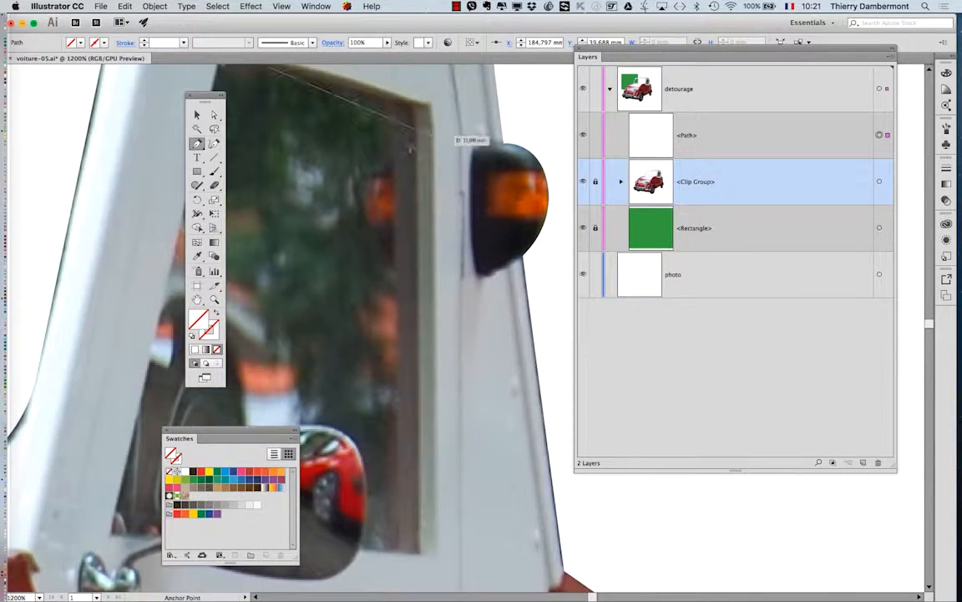
pyautogui.moveTo(382, 157); pyautogui.dragTo(417, 237)
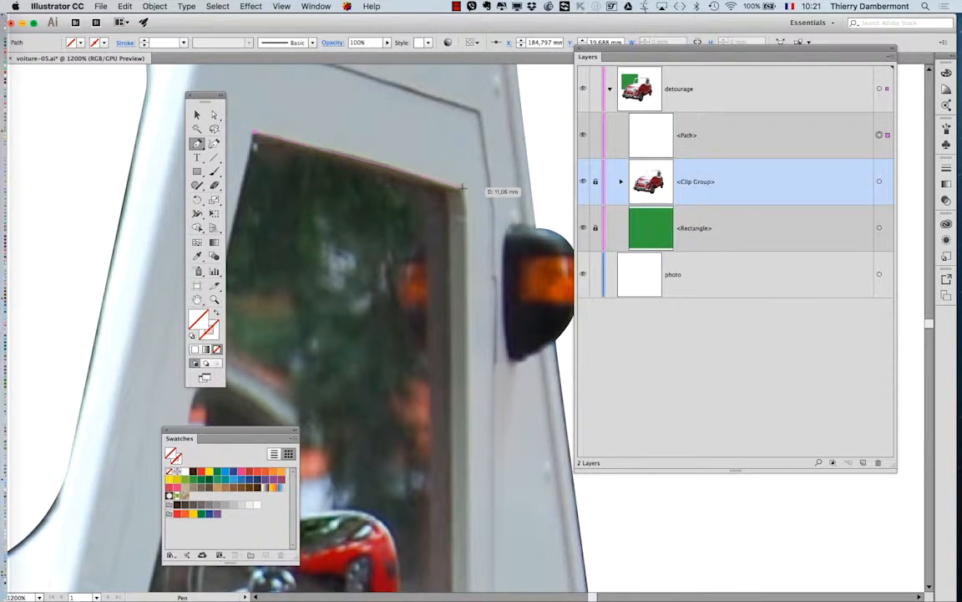
pyautogui.moveTo(462, 187); pyautogui.dragTo(464, 234)
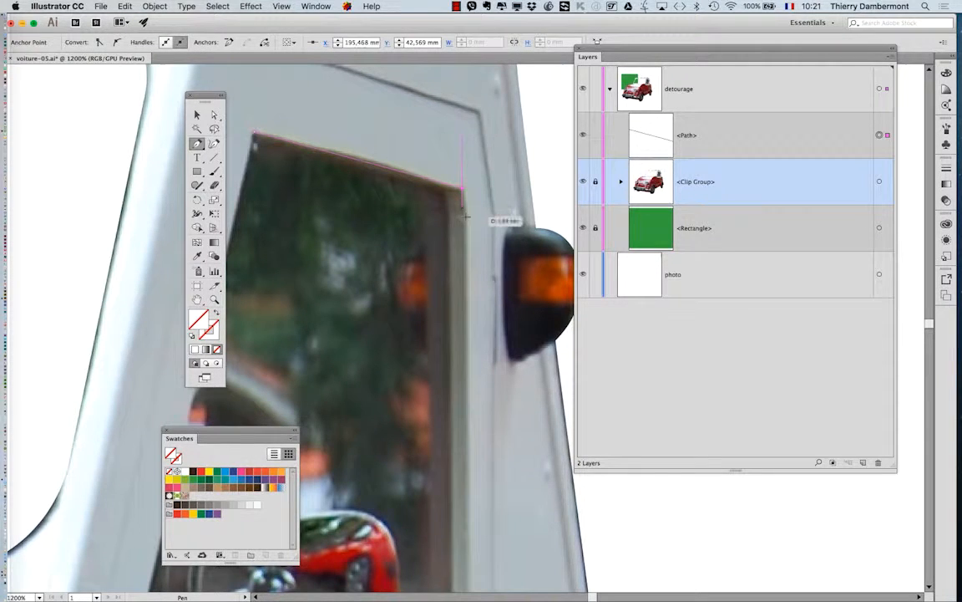
pyautogui.click(465, 217)
# Continue the path down the side window's rear edge, along its lower edge behind the mirror, and close it at the starting anchor
pyautogui.press('space')
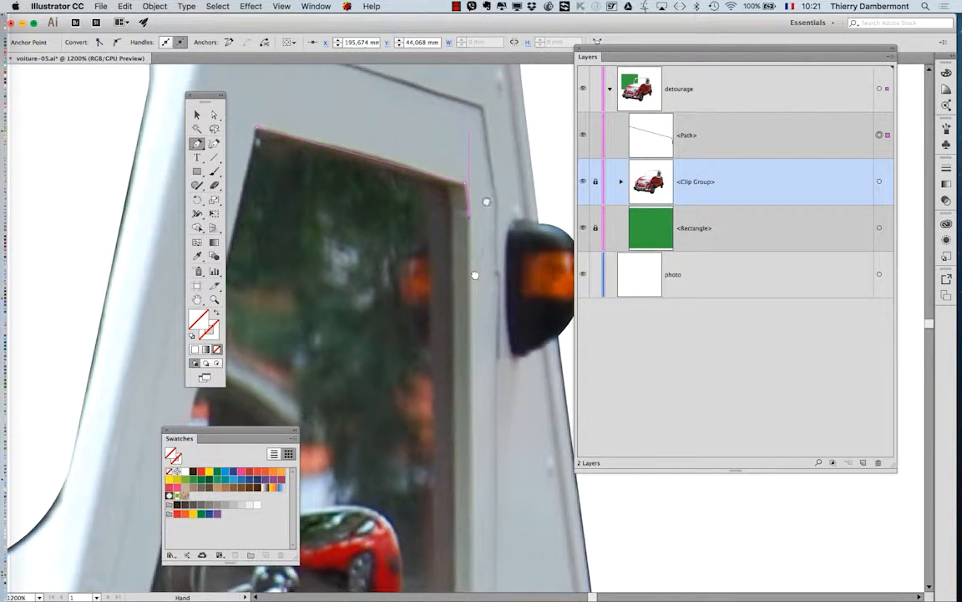
pyautogui.moveTo(458, 371); pyautogui.dragTo(483, 172)
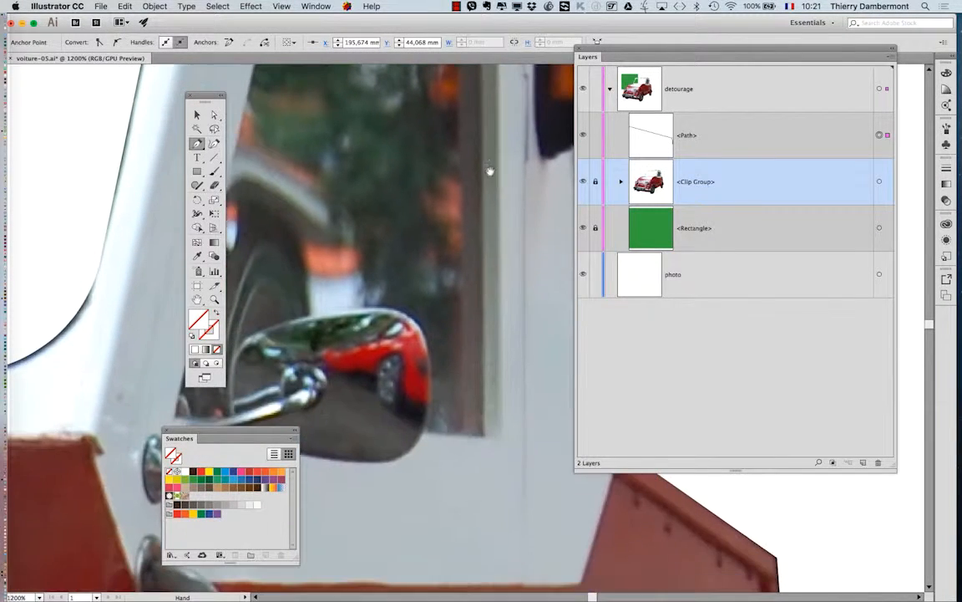
pyautogui.click(502, 439)
pyautogui.press('space')
pyautogui.moveTo(352, 387); pyautogui.dragTo(490, 361)
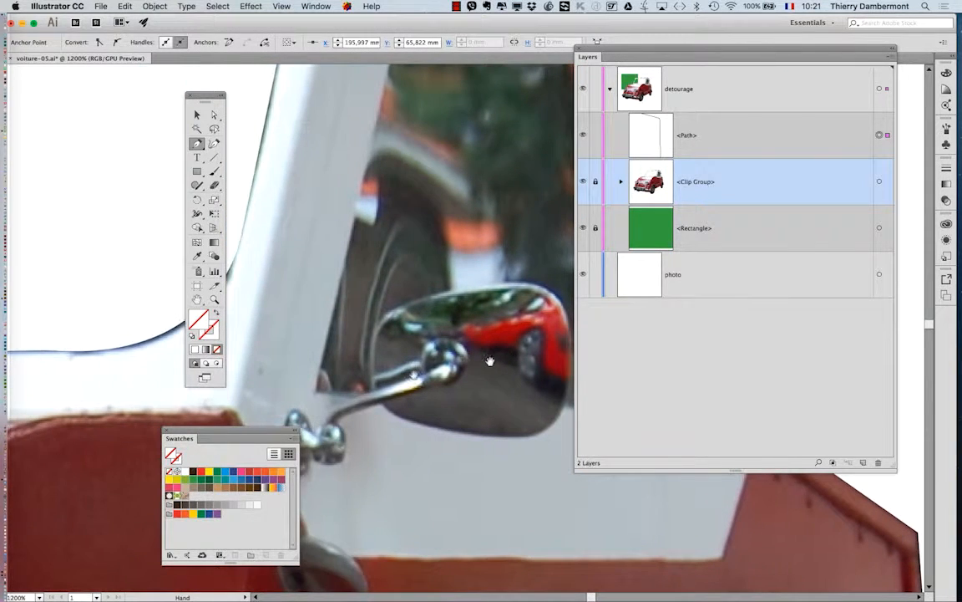
pyautogui.click(315, 393)
pyautogui.scroll(5, 379, 253)
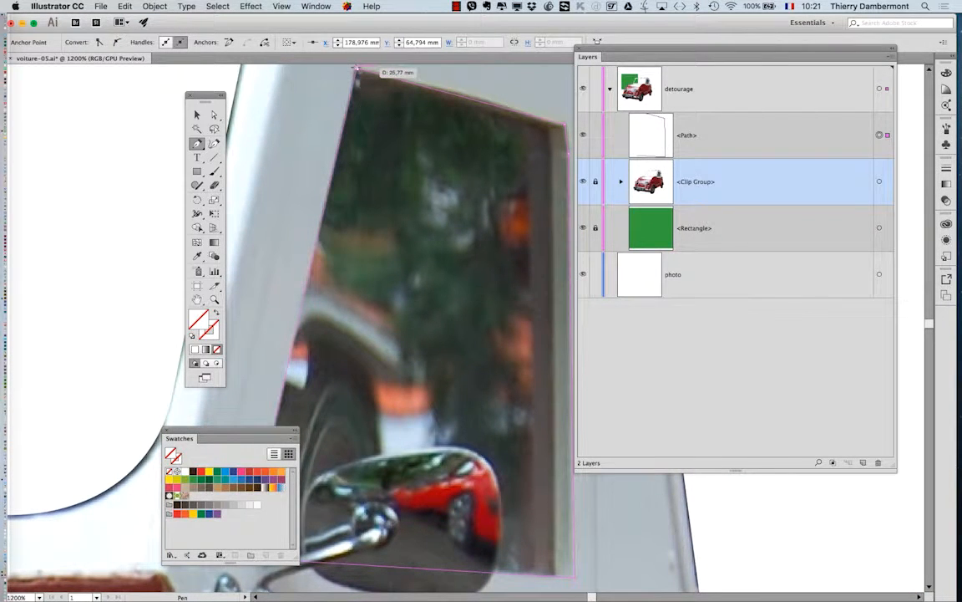
pyautogui.moveTo(371, 156); pyautogui.dragTo(367, 187)
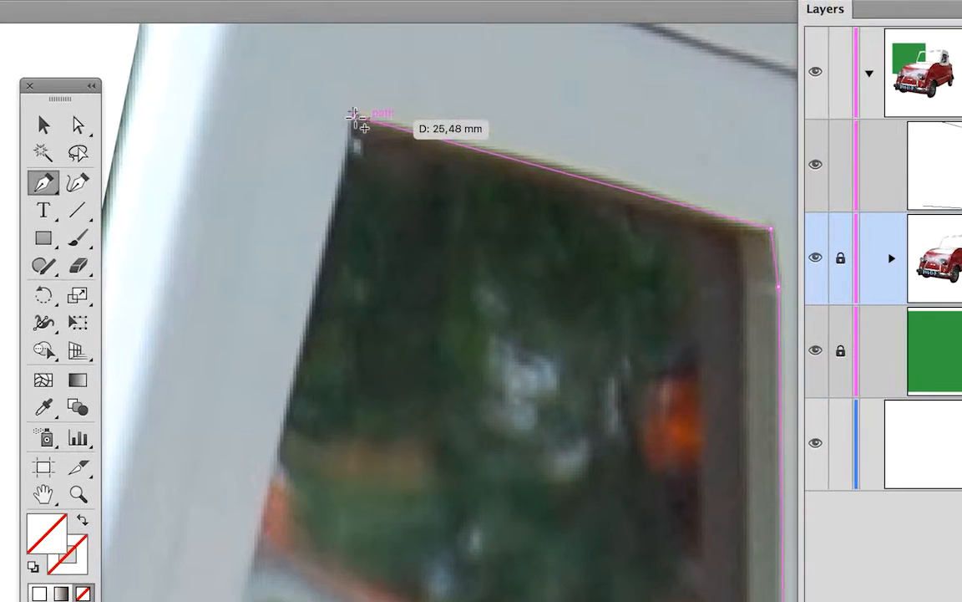
pyautogui.click(354, 115)
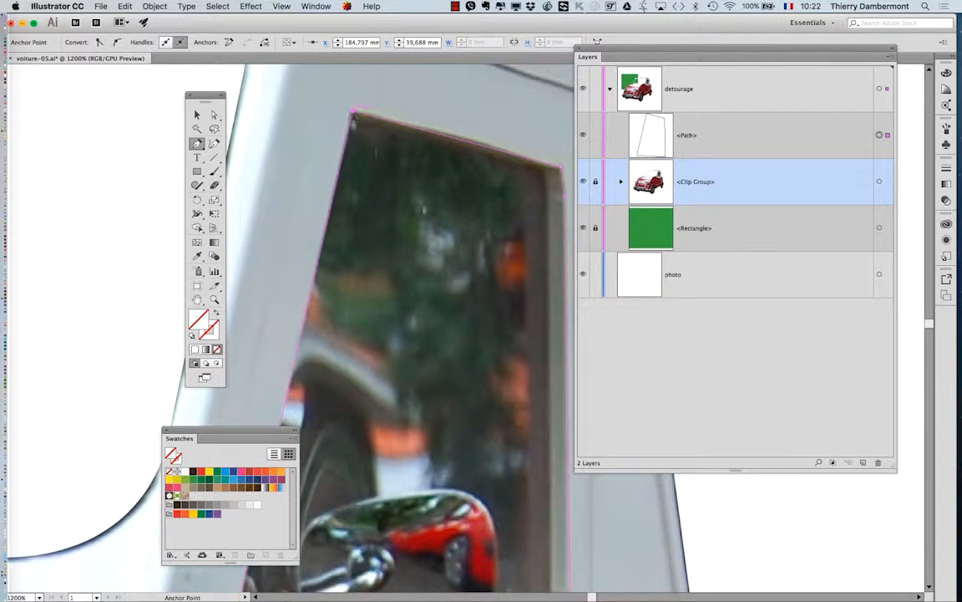
# Move the side-window path into the clip group, directly above the compound clipping path
pyautogui.scroll(-3, 427, 215)
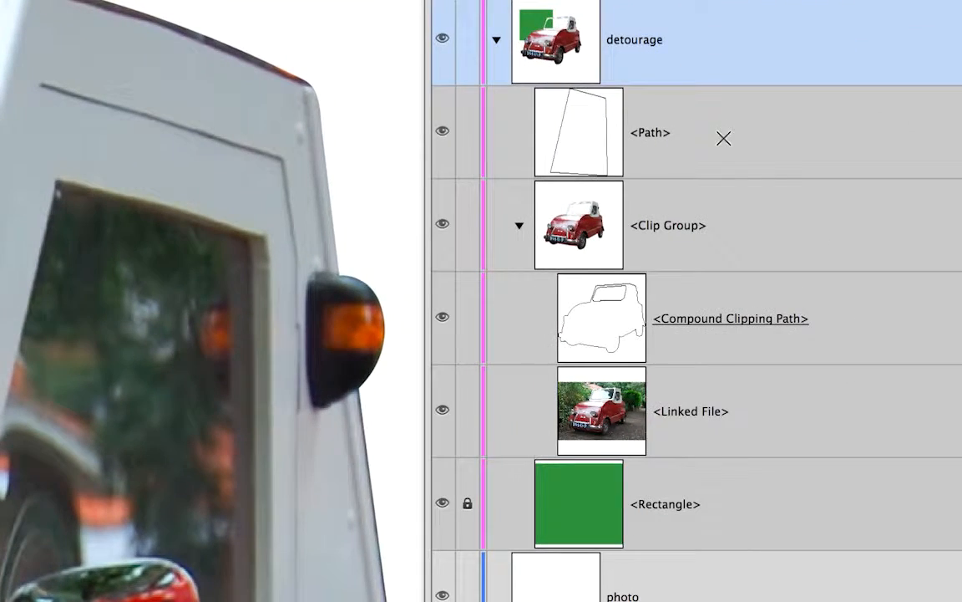
pyautogui.click(726, 141)
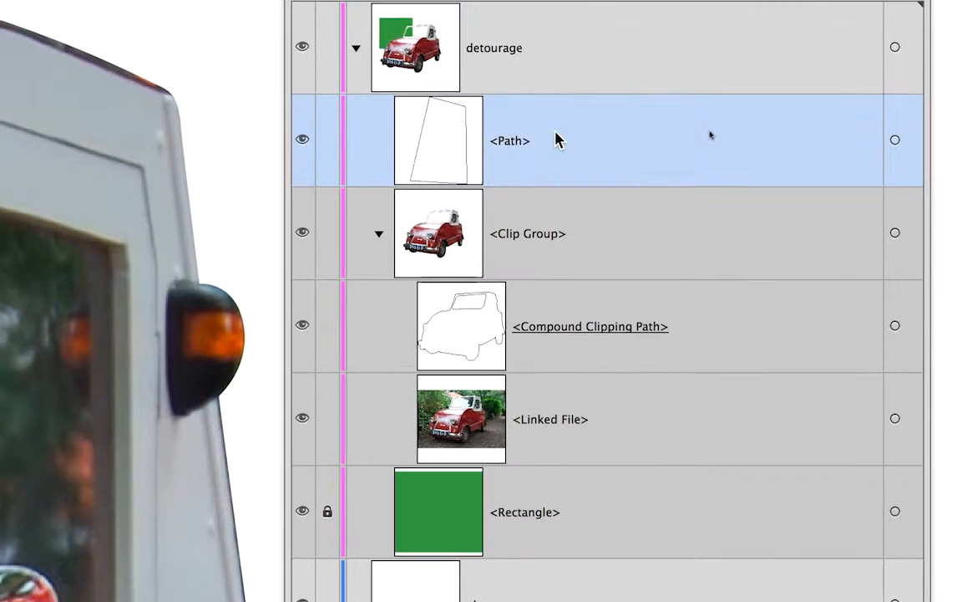
pyautogui.moveTo(529, 69); pyautogui.dragTo(561, 229)
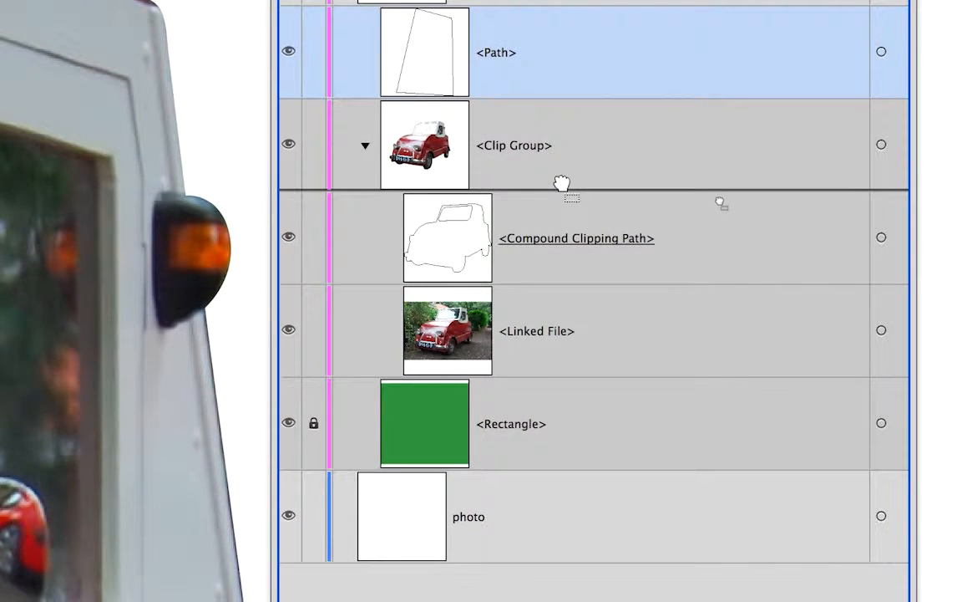
pyautogui.moveTo(561, 183); pyautogui.dragTo(562, 186)
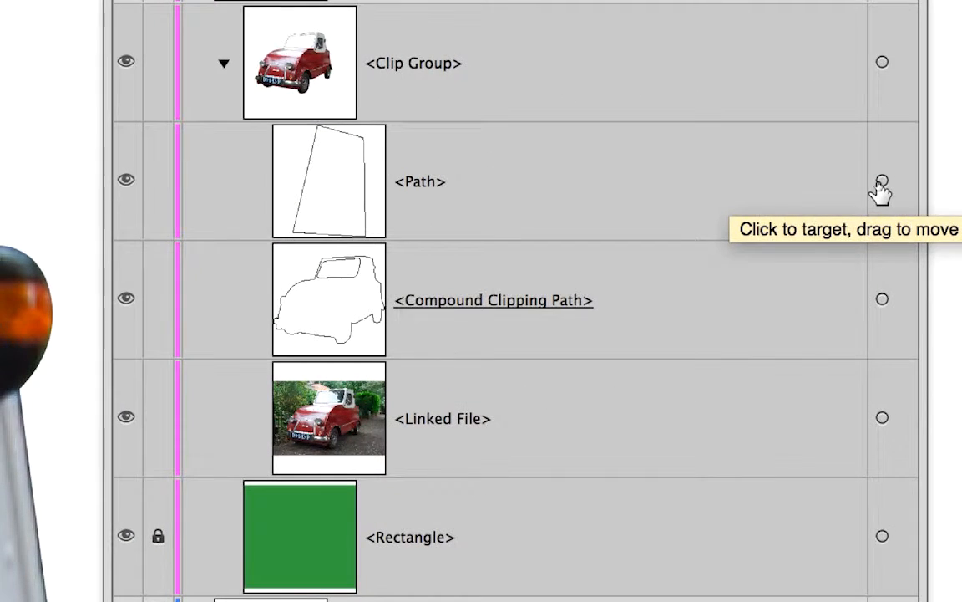
# Try to make a compound path from the side-window path and the compound clipping path together
pyautogui.click(878, 178)
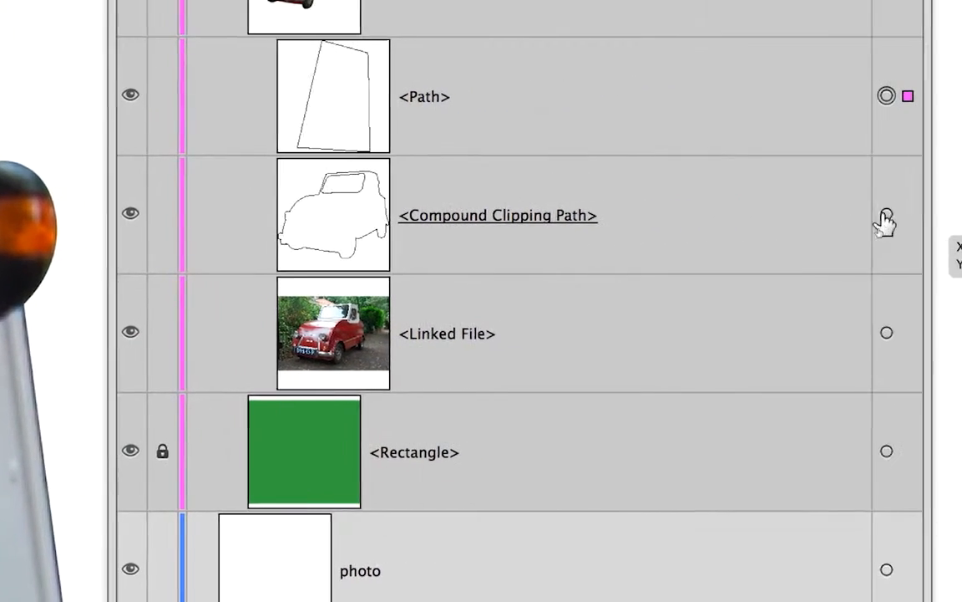
pyautogui.keyDown('shift'); pyautogui.click(881, 219); pyautogui.keyUp('shift')
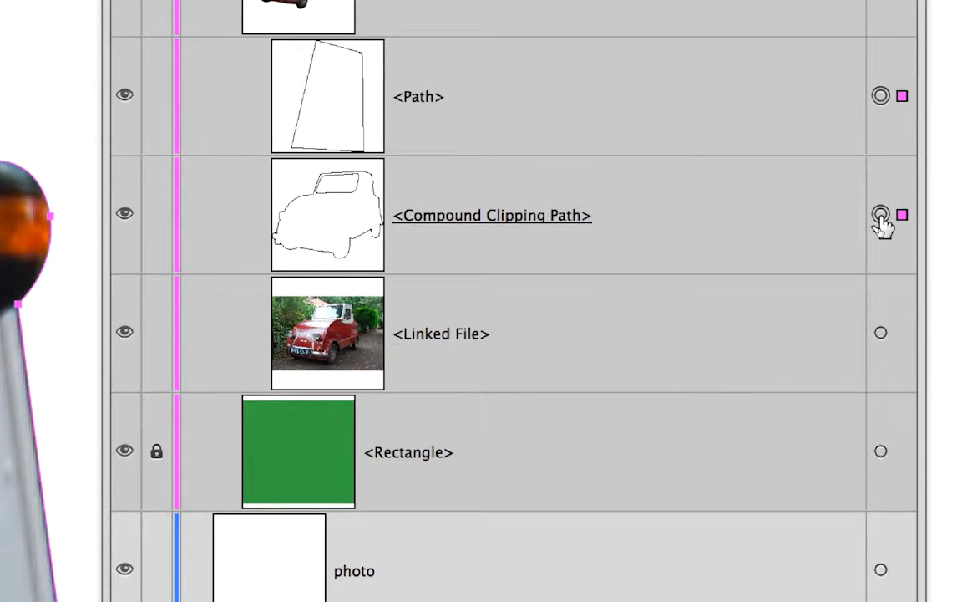
pyautogui.click(883, 178)
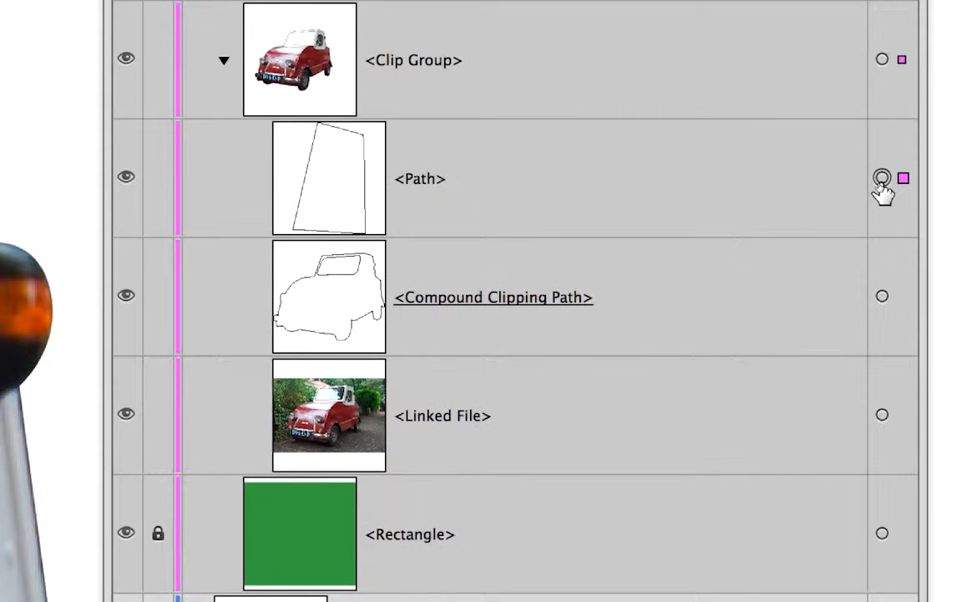
pyautogui.keyDown('shift'); pyautogui.click(882, 298); pyautogui.keyUp('shift')
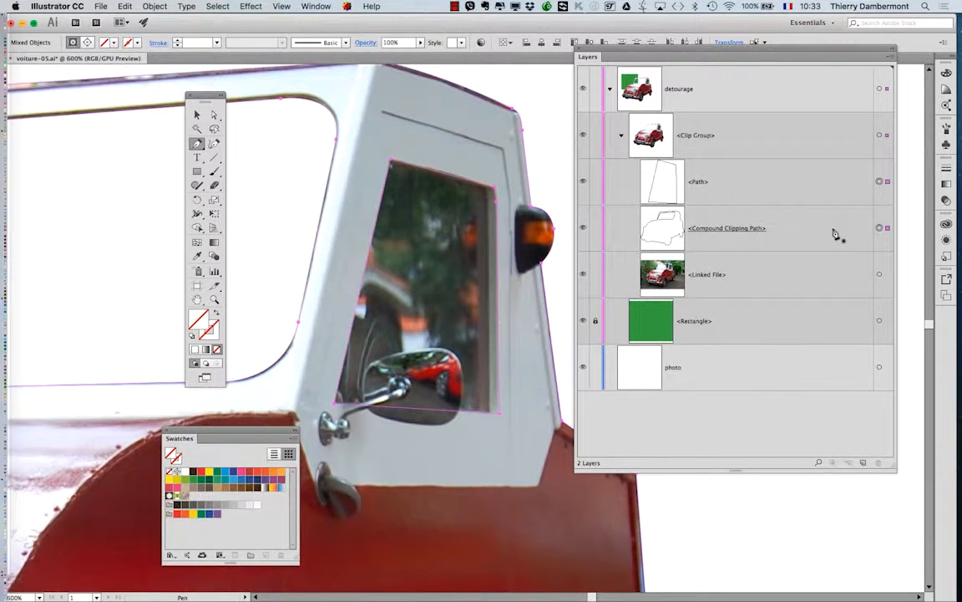
pyautogui.click(156, 6)
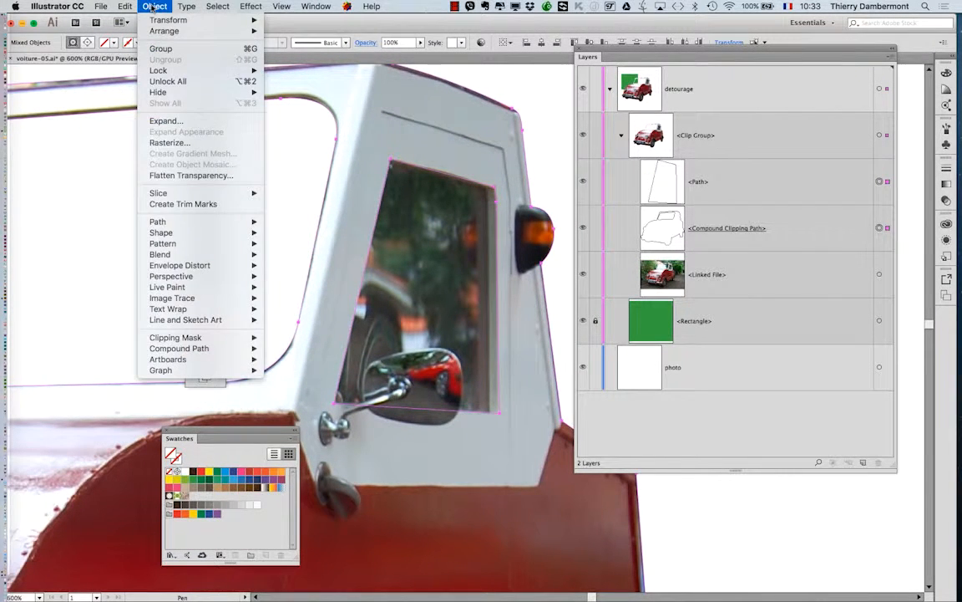
pyautogui.moveTo(213, 339)
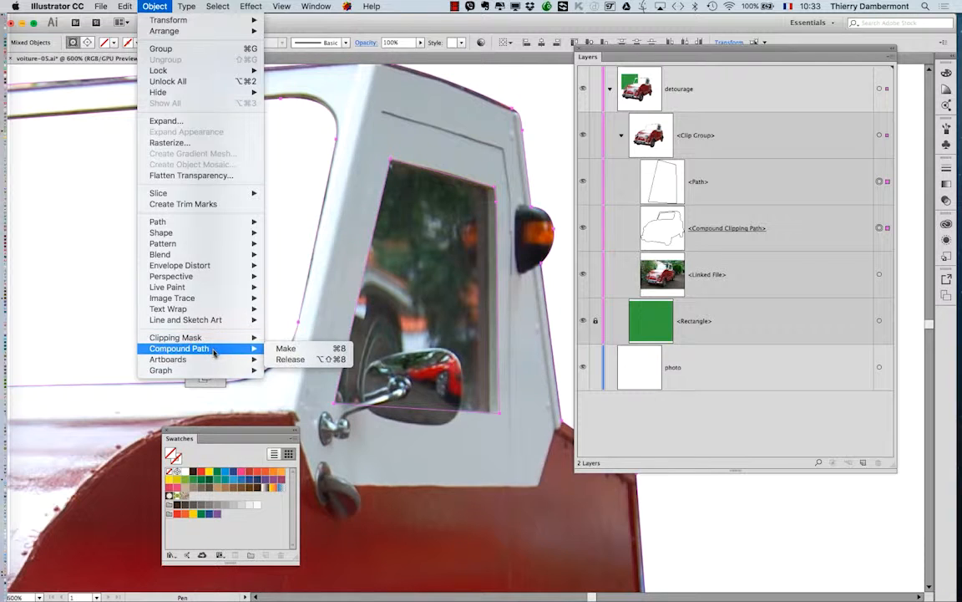
pyautogui.click(301, 352)
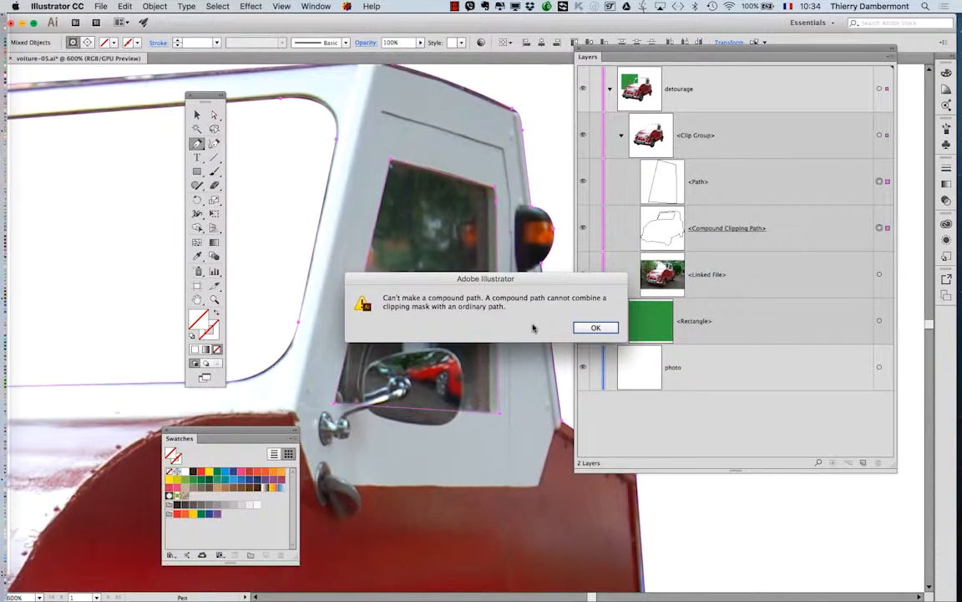
pyautogui.click(613, 326)
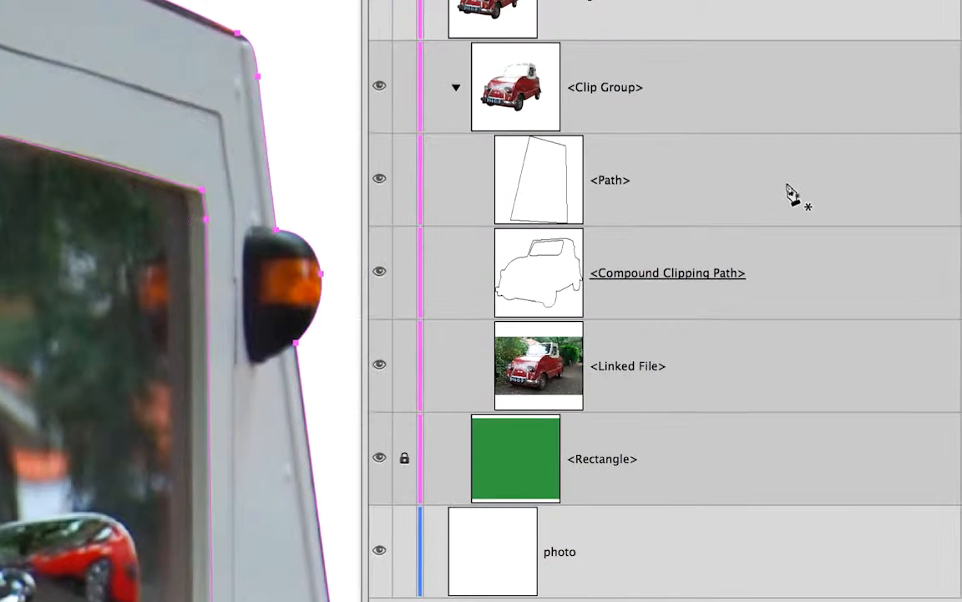
# Delete the side-window path from the clip group
pyautogui.click(786, 187)
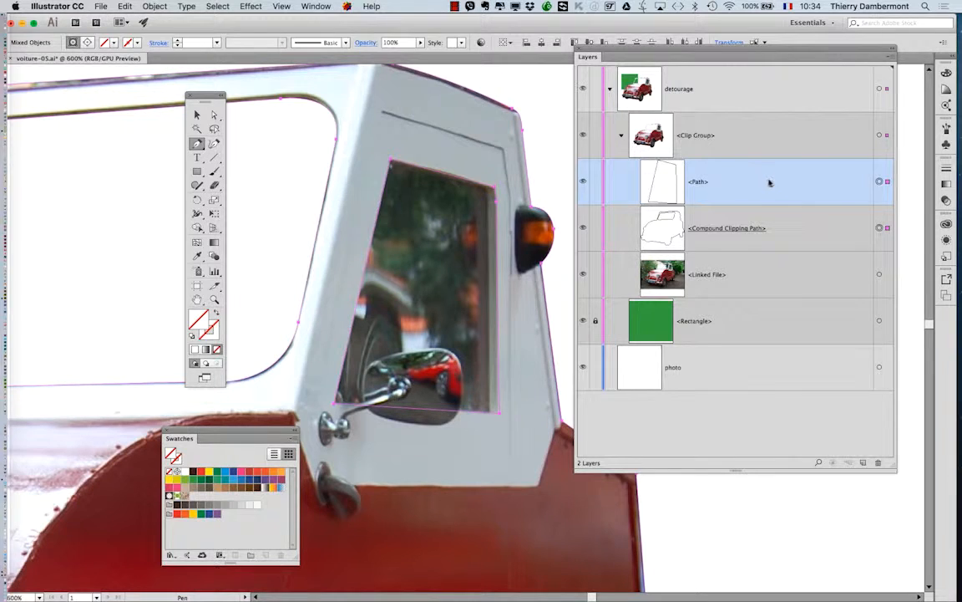
pyautogui.moveTo(804, 190); pyautogui.dragTo(877, 462)
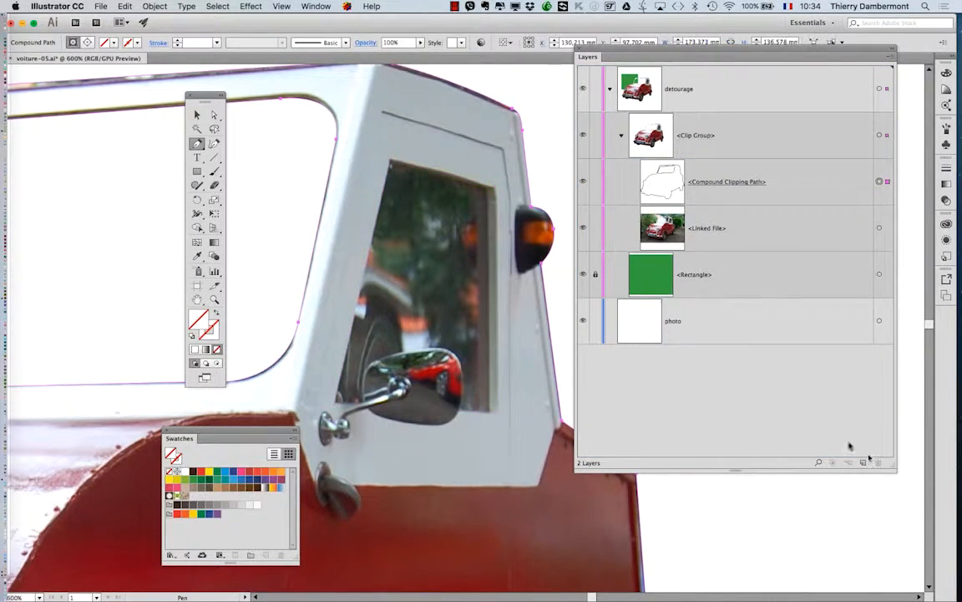
pyautogui.scroll(-4, 381, 272)
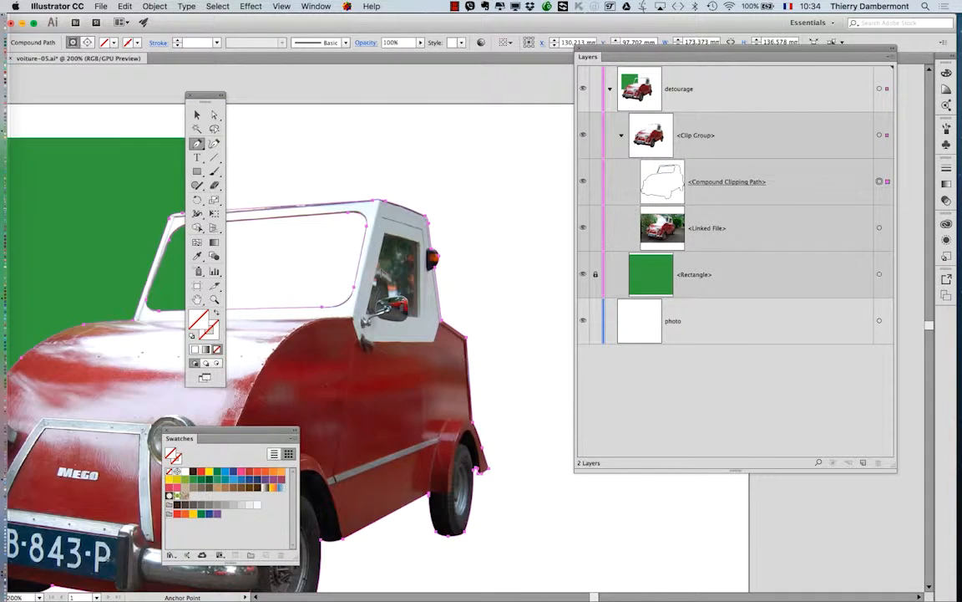
pyautogui.press('super+1')
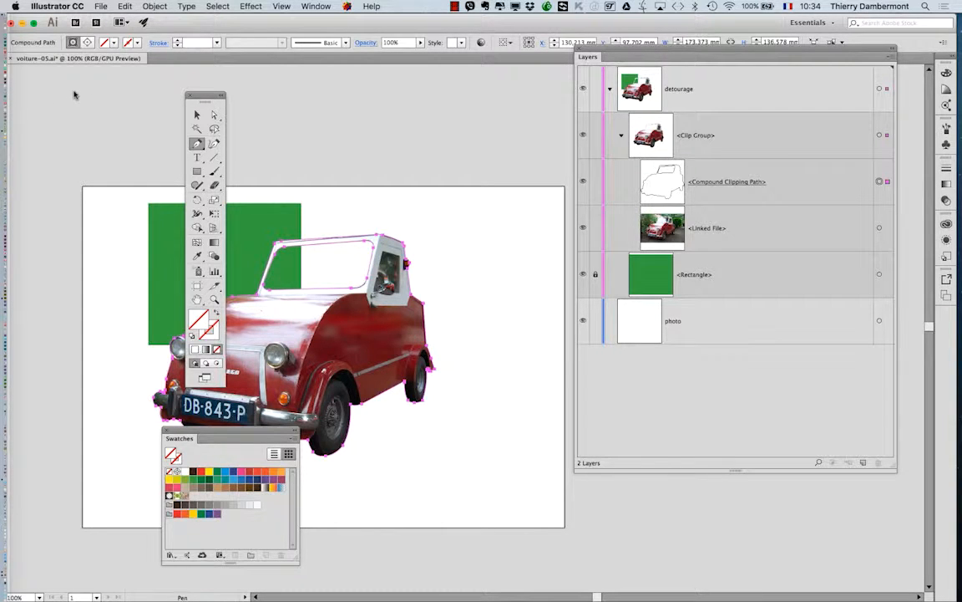
# Move the tools panel off the artboard and close the Swatches panel
pyautogui.moveTo(209, 97); pyautogui.dragTo(52, 80)
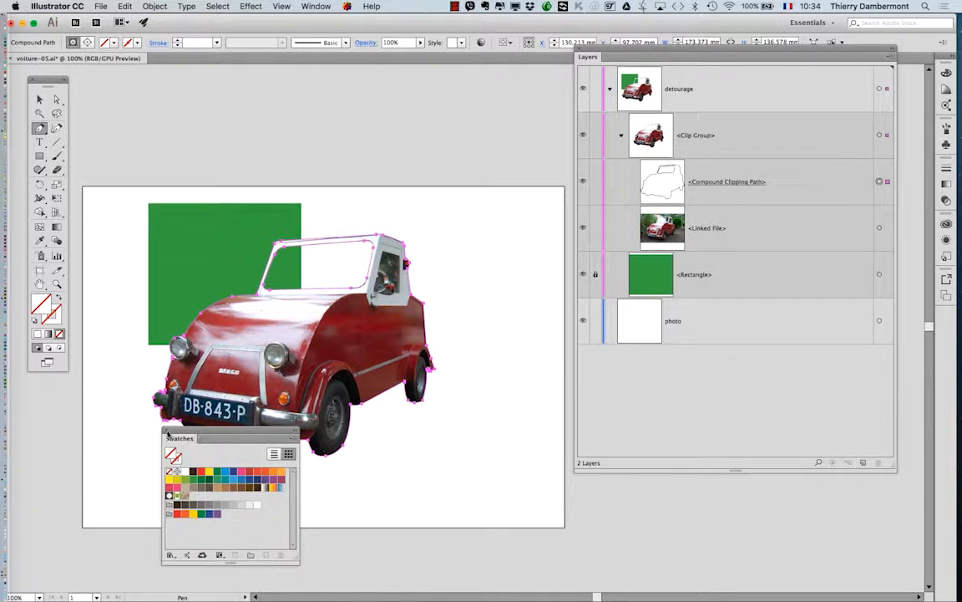
pyautogui.click(164, 431)
pyautogui.press('super+z')
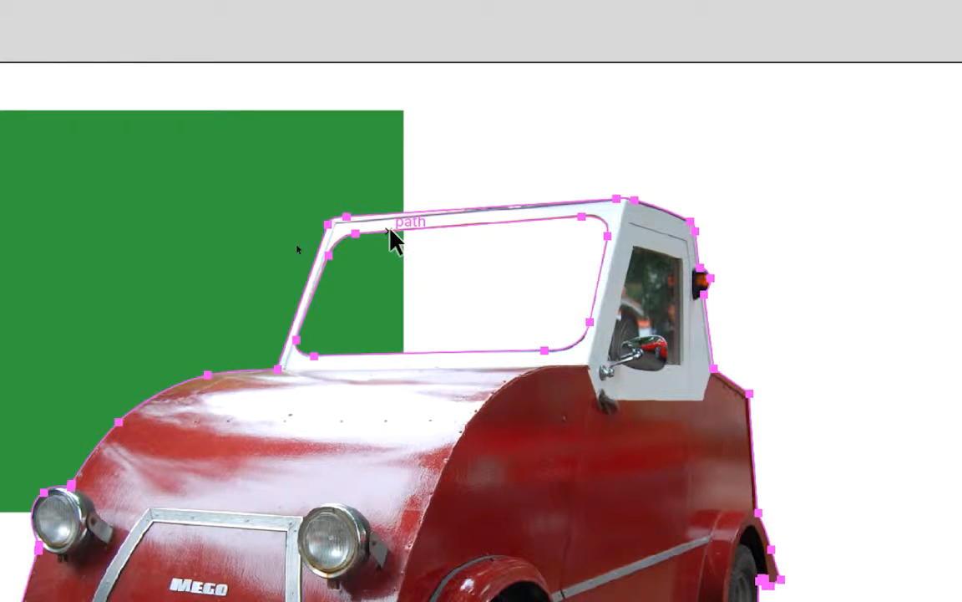
pyautogui.rightClick(393, 236)
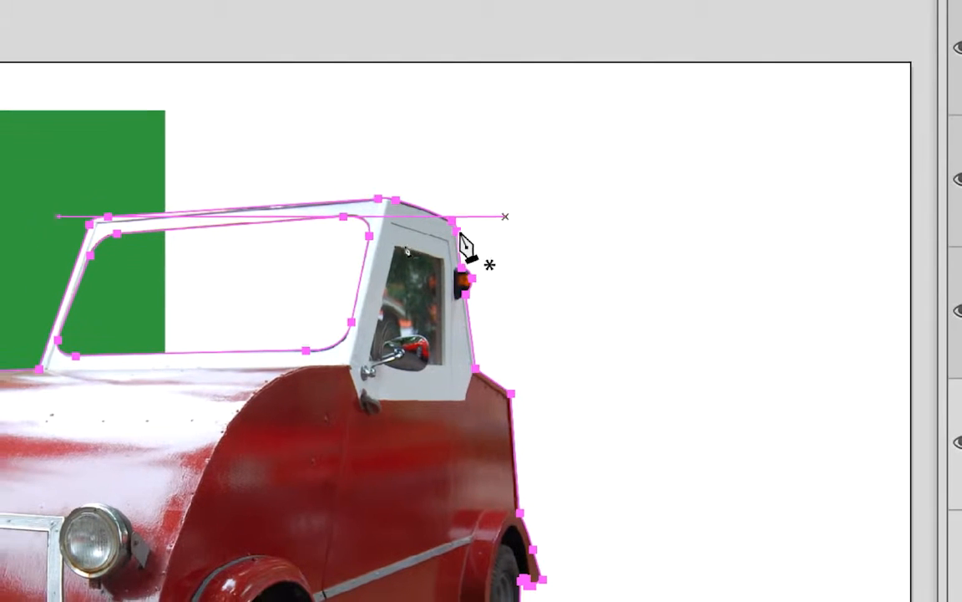
# Isolate the selected compound clipping path and move the tools panel clear of the isolation path bar
pyautogui.rightClick(458, 234)
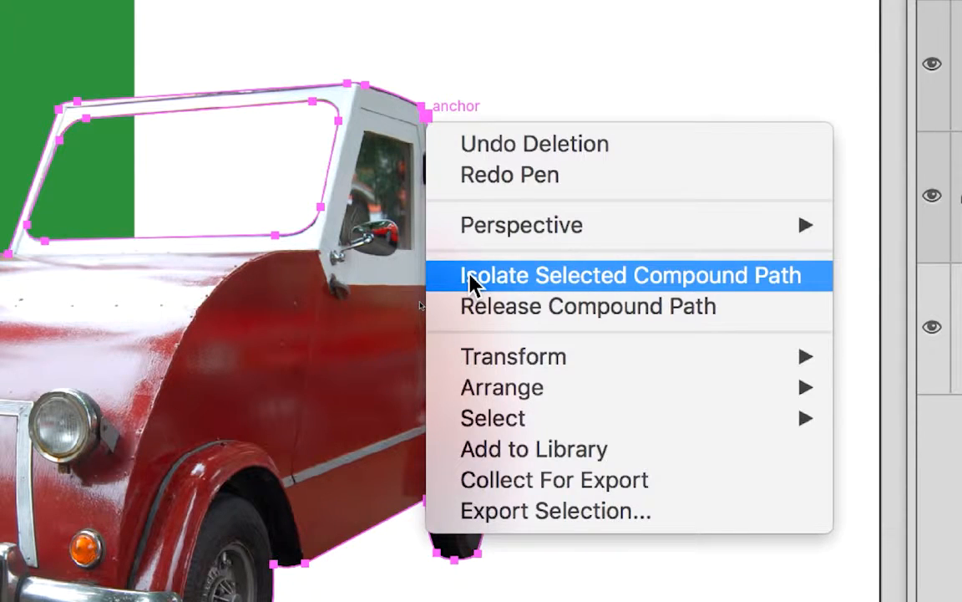
pyautogui.click(472, 282)
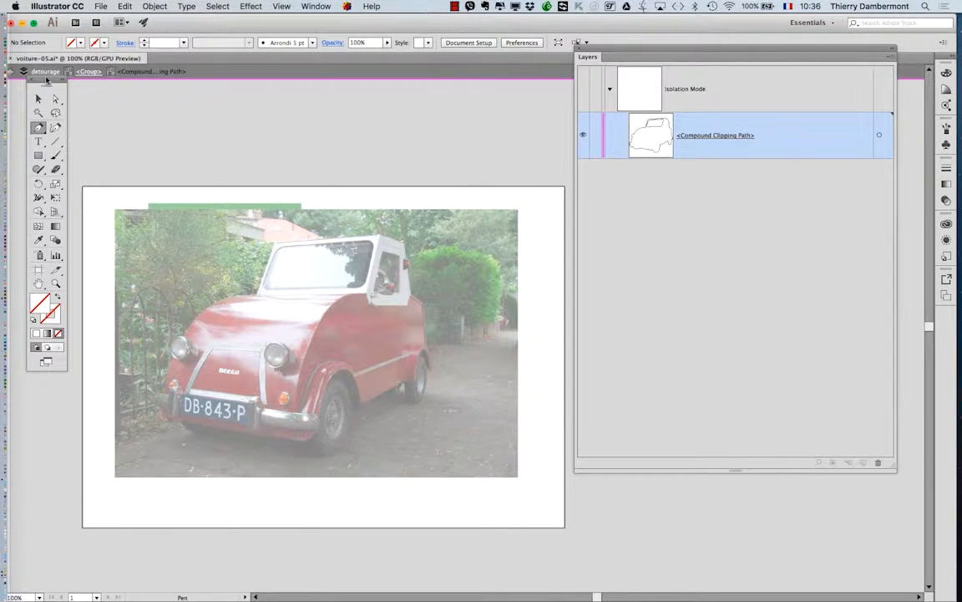
pyautogui.moveTo(46, 84); pyautogui.dragTo(47, 112)
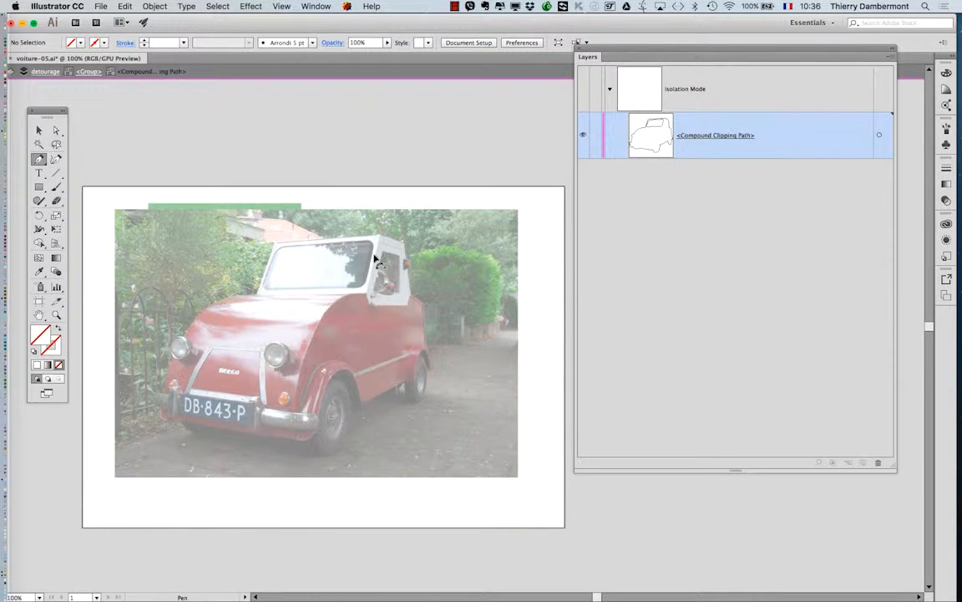
# Start tracing the side window with the Pen tool inside the compound path, placing an edge about 11 mm long between its two upper corners
pyautogui.scroll(2, 376, 262)
pyautogui.scroll(2, 382, 266)
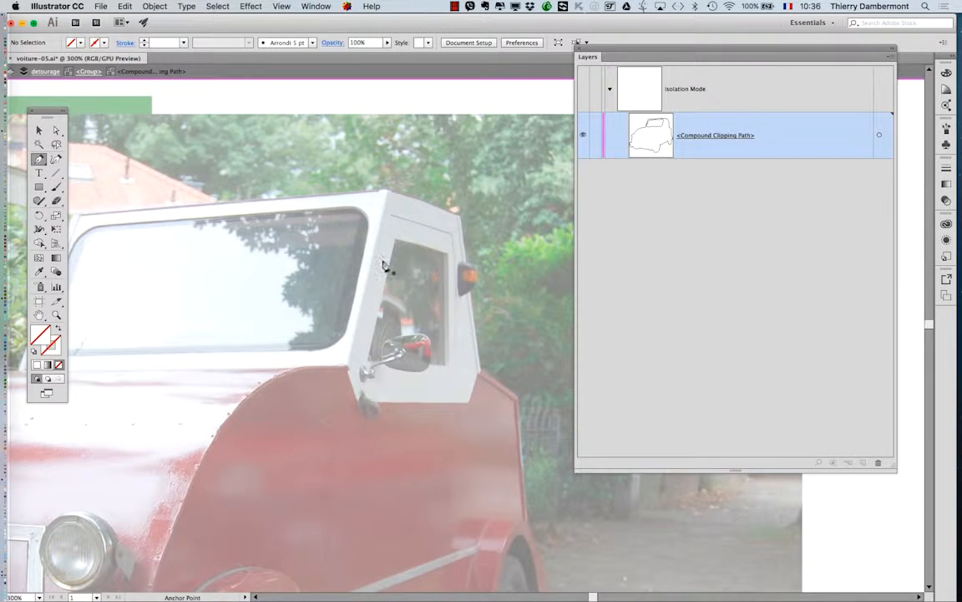
pyautogui.moveTo(383, 265); pyautogui.dragTo(261, 220)
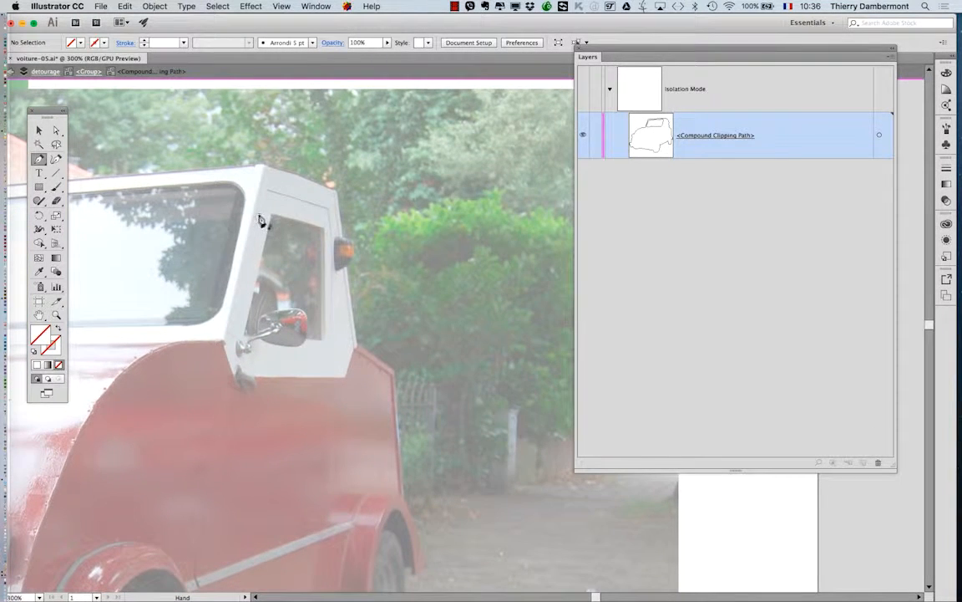
pyautogui.scroll(3, 261, 220)
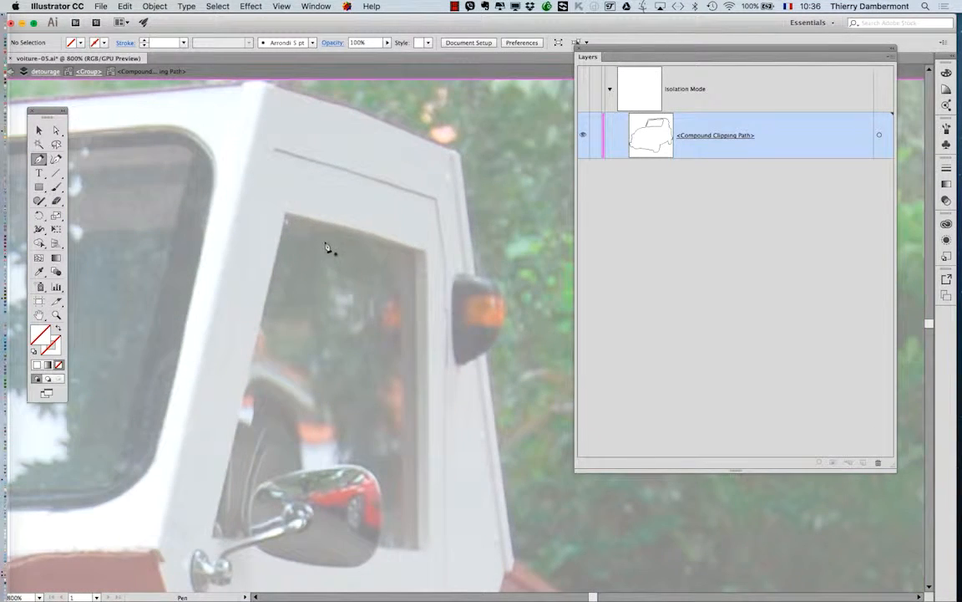
pyautogui.click(285, 211)
pyautogui.click(423, 250)
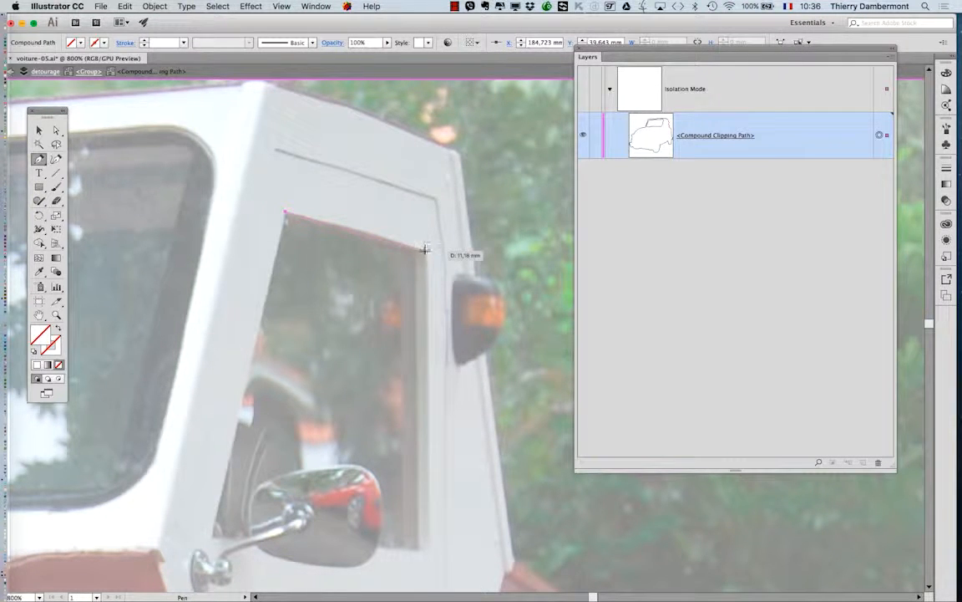
# Trace the side door window as a closed path with four straight edges, inside the car's compound clipping path
pyautogui.moveTo(425, 249); pyautogui.dragTo(425, 267)
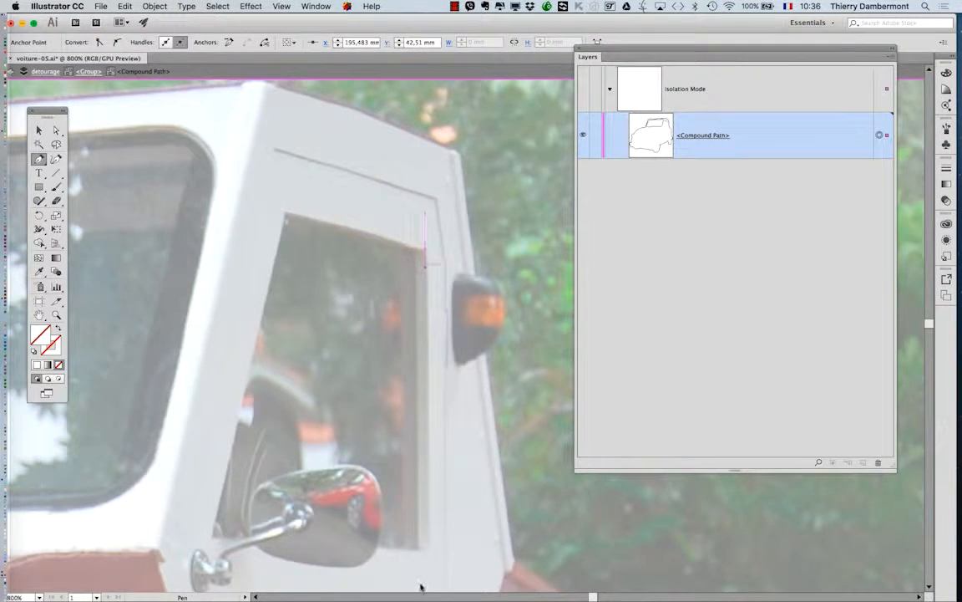
pyautogui.click(427, 551)
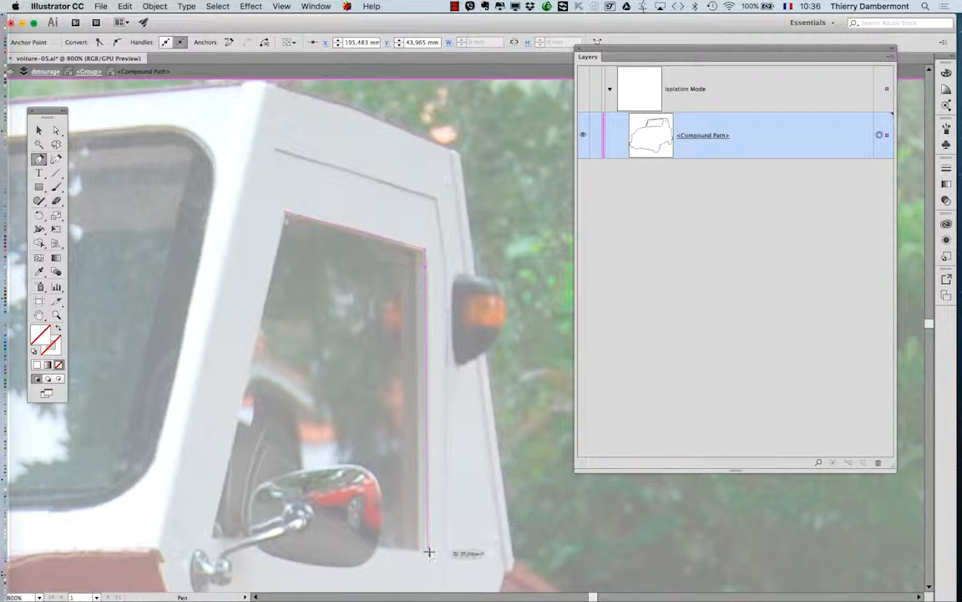
pyautogui.click(214, 537)
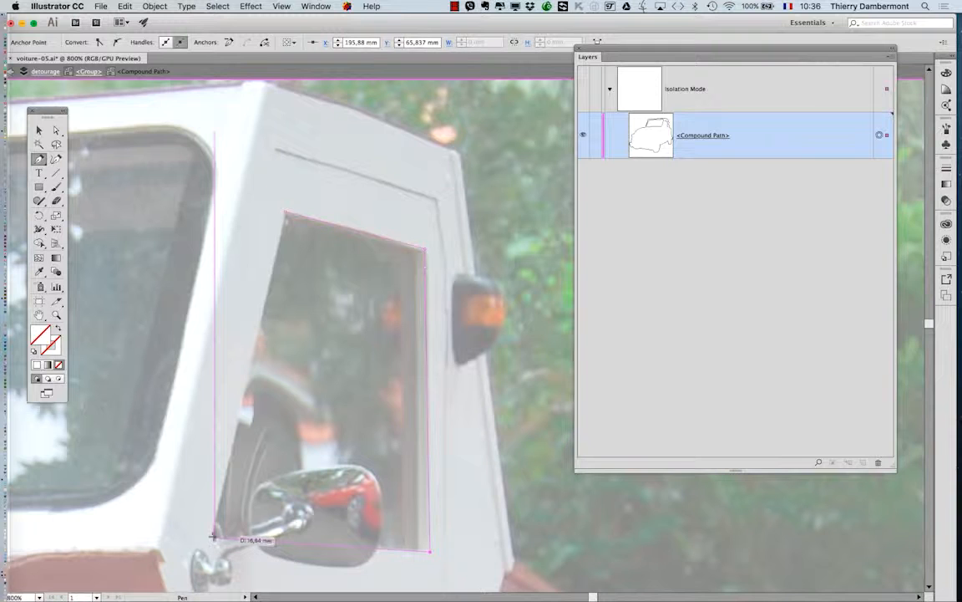
pyautogui.click(284, 214)
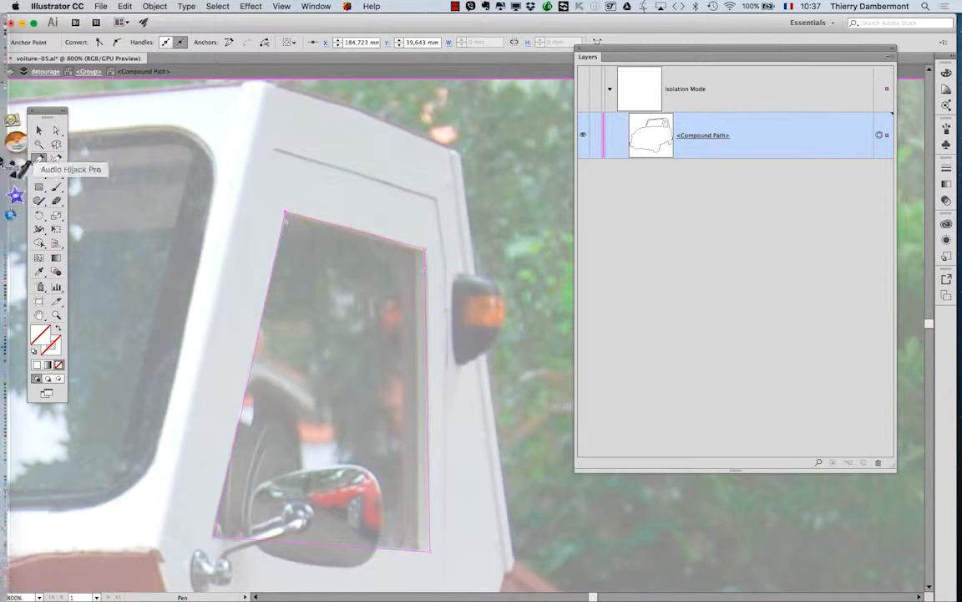
# Go back two isolation levels, from the compound path to the detourage layer
pyautogui.moveTo(233, 18); pyautogui.dragTo(272, 19)
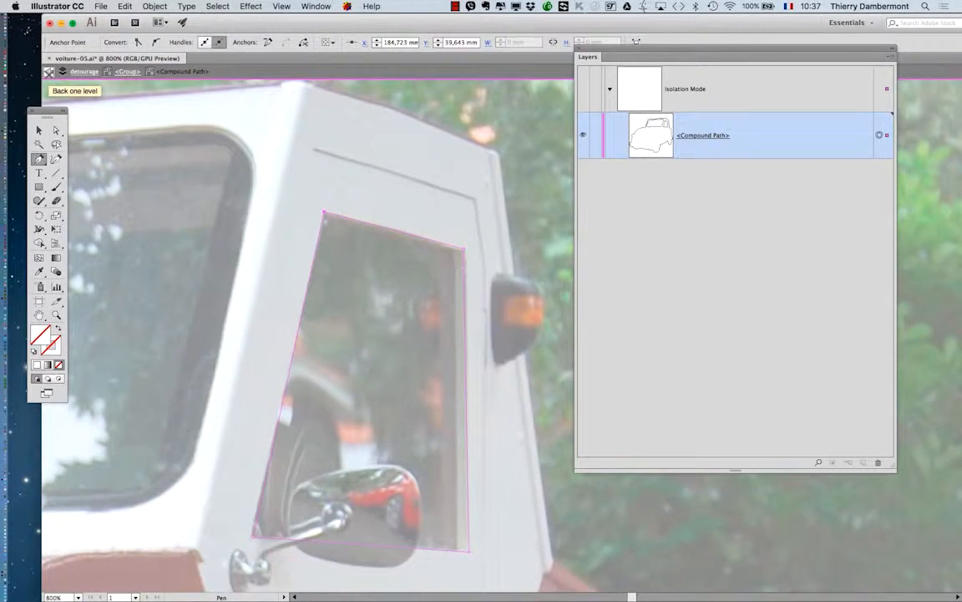
pyautogui.click(48, 73)
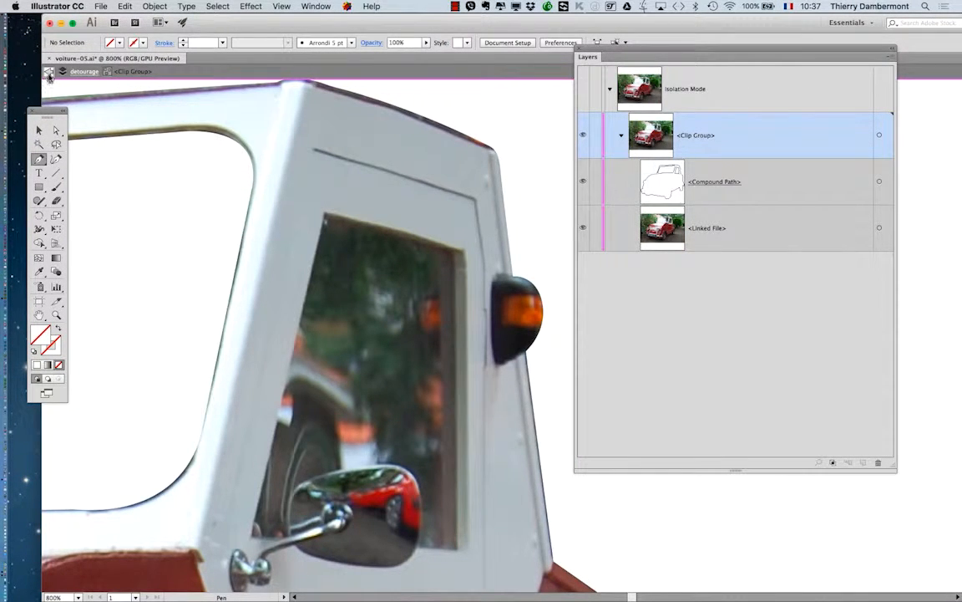
pyautogui.click(48, 74)
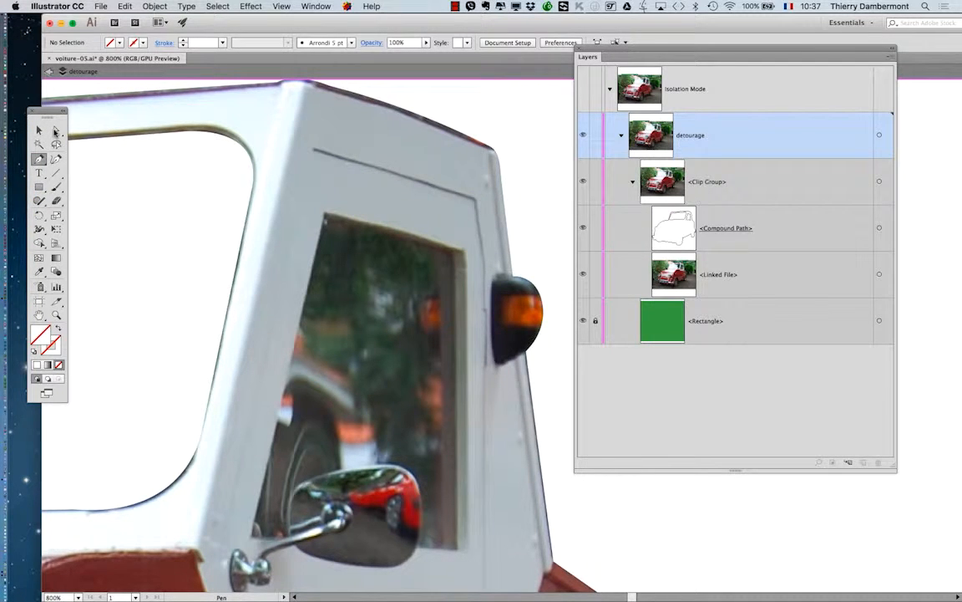
# Select the whole side window subpath within the compound clipping path
pyautogui.click(56, 131)
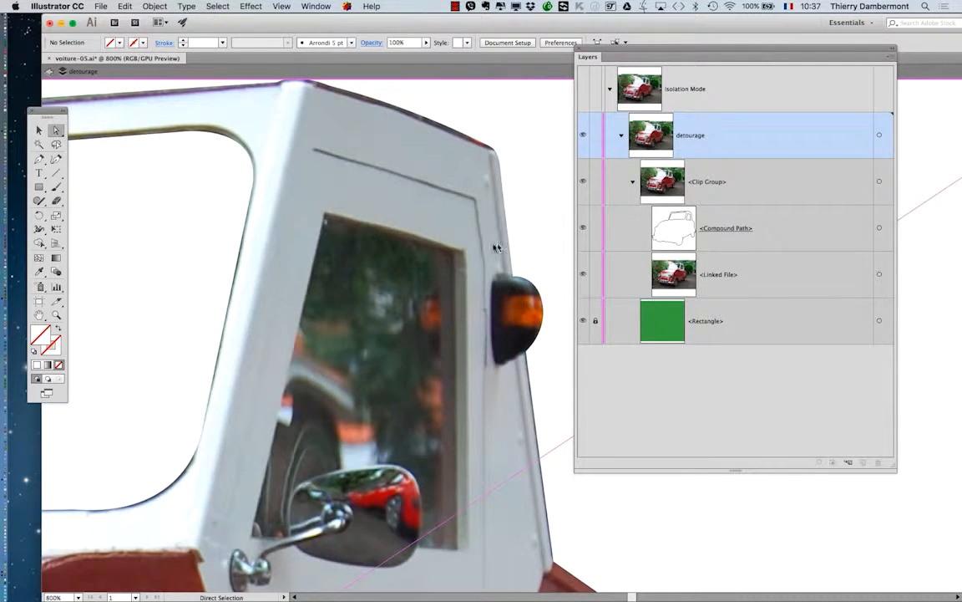
pyautogui.click(443, 247)
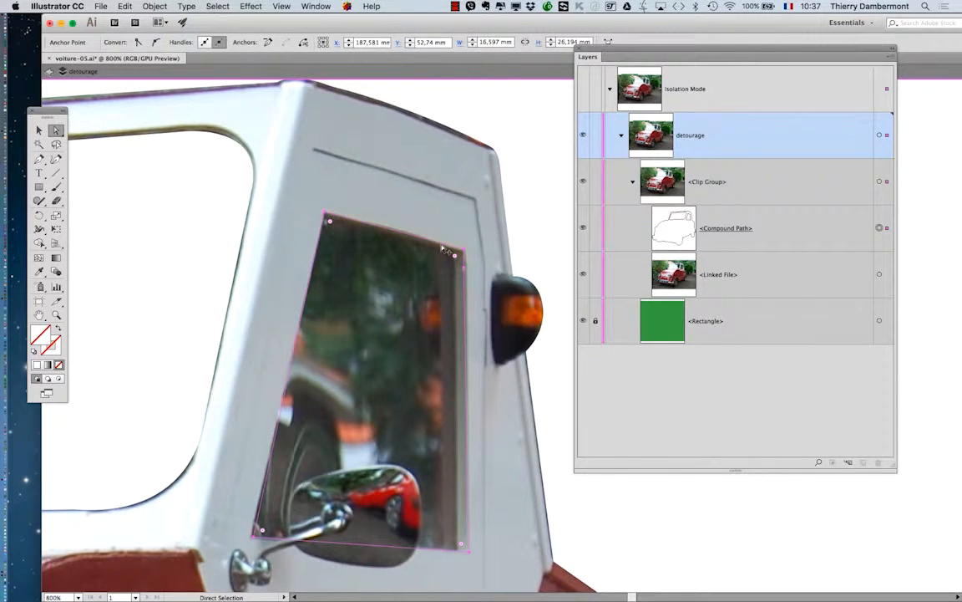
pyautogui.keyDown('alt'); pyautogui.click(444, 248); pyautogui.keyUp('alt')
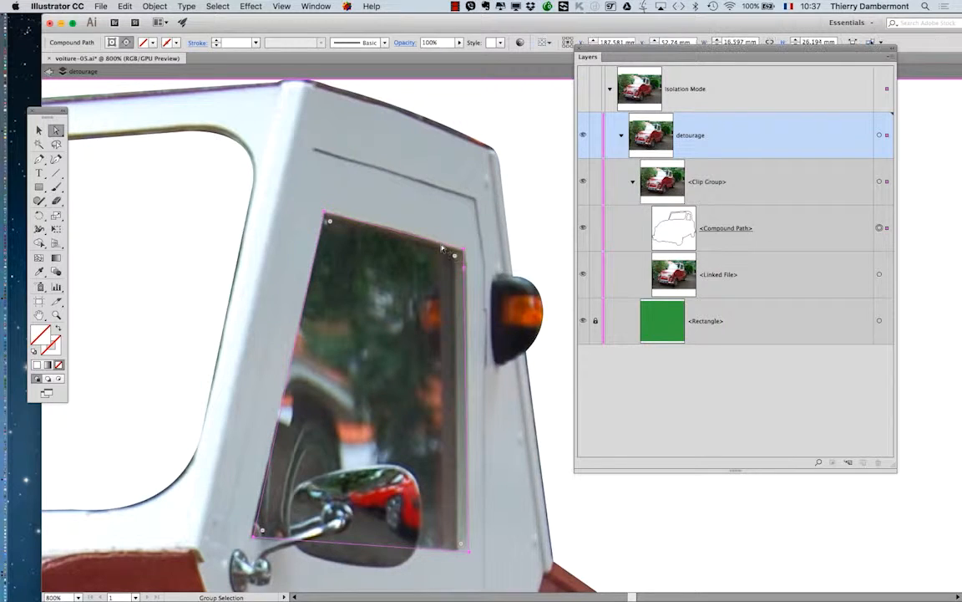
pyautogui.keyDown('alt'); pyautogui.scroll(-4, 443, 247); pyautogui.keyUp('alt')
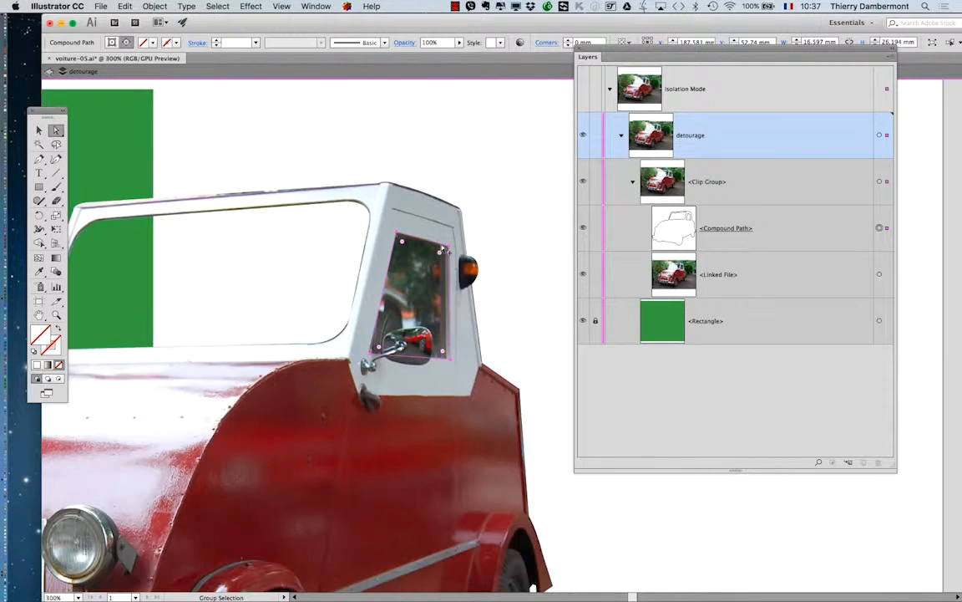
# Show all attribute options for the side window subpath and reverse its path direction
pyautogui.click(318, 6)
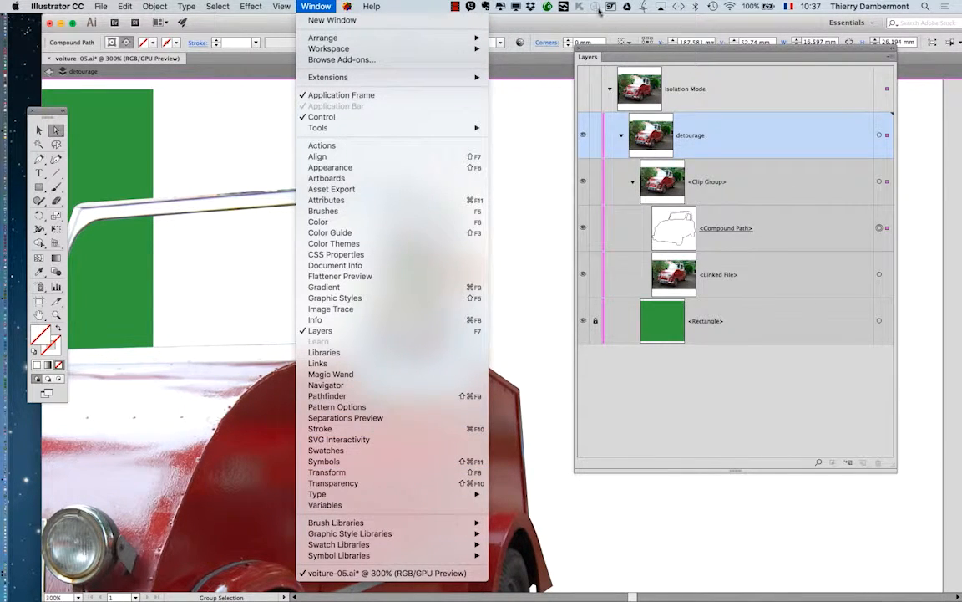
pyautogui.click(540, 31)
pyautogui.press('super+F11')
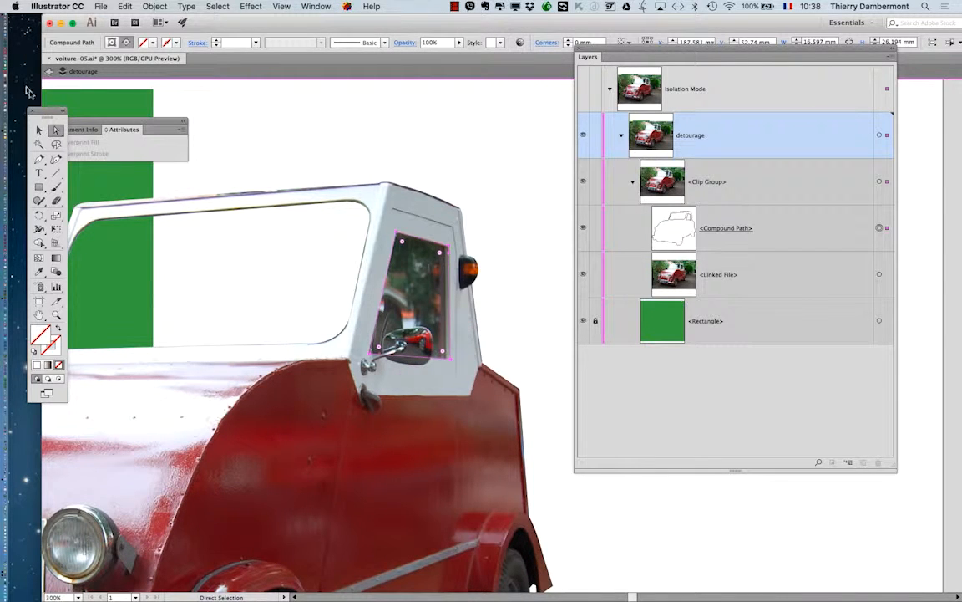
pyautogui.moveTo(138, 128); pyautogui.dragTo(304, 125)
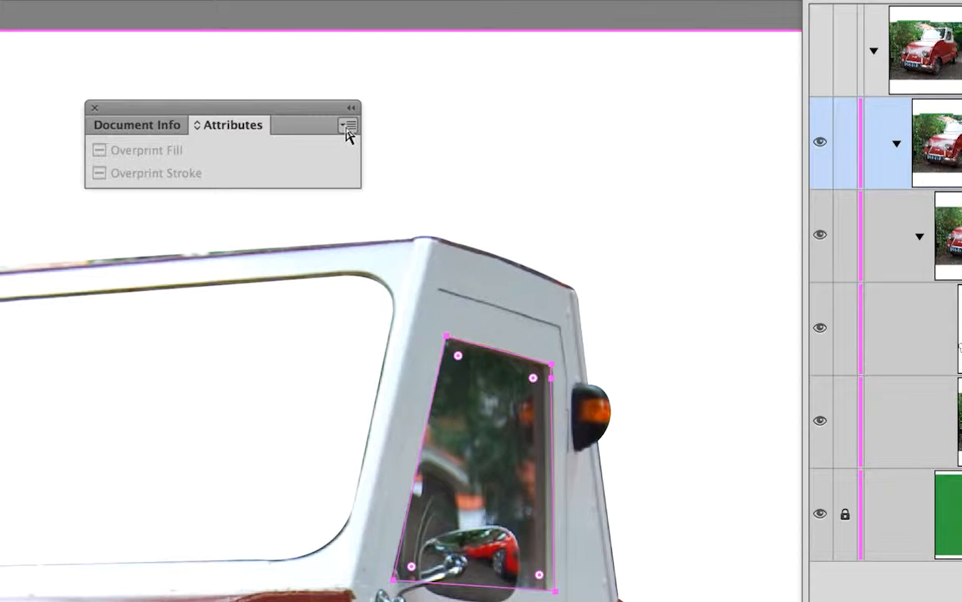
pyautogui.click(348, 127)
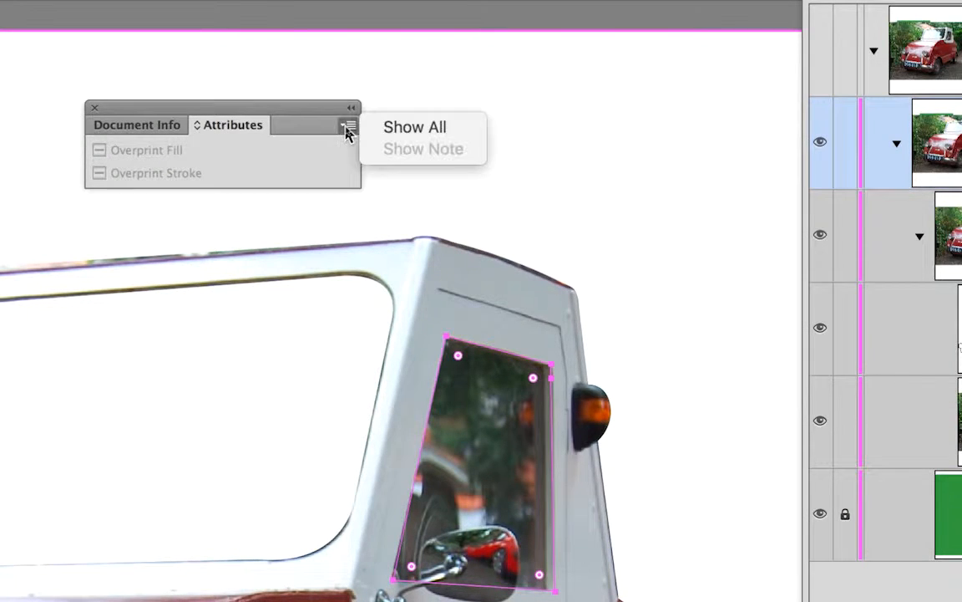
pyautogui.click(373, 130)
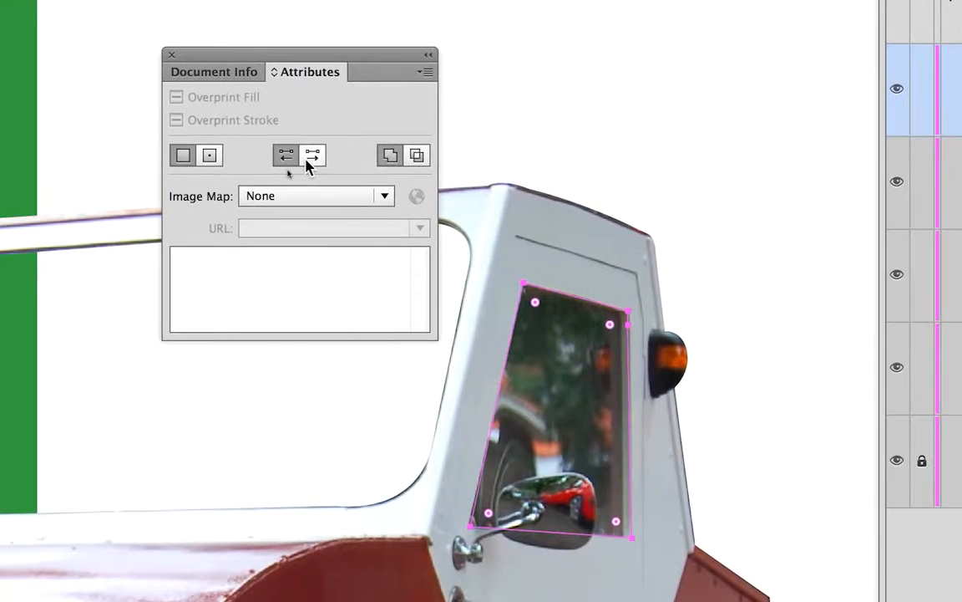
pyautogui.click(290, 176)
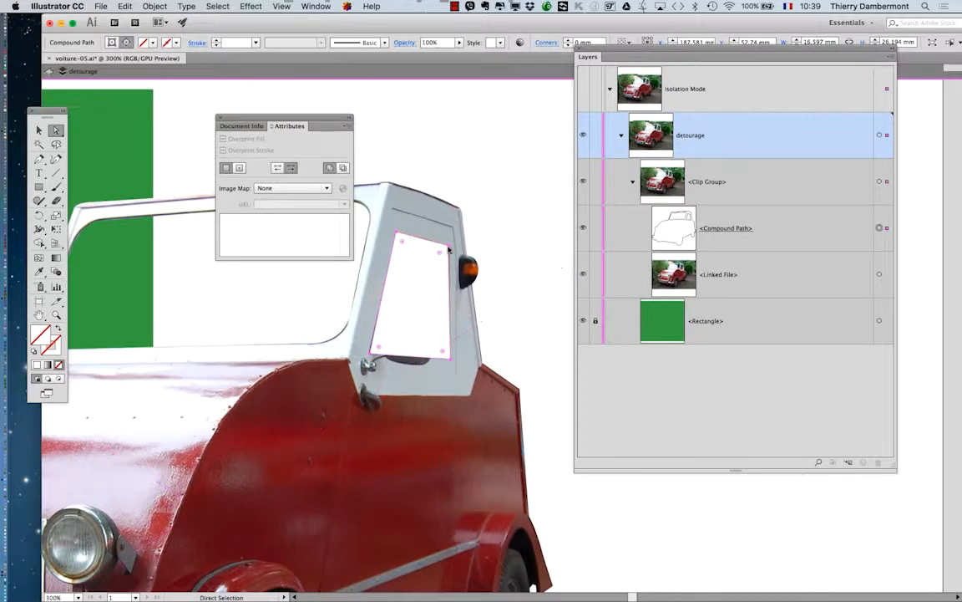
# Close the path attribute options and exit isolation mode
pyautogui.click(323, 7)
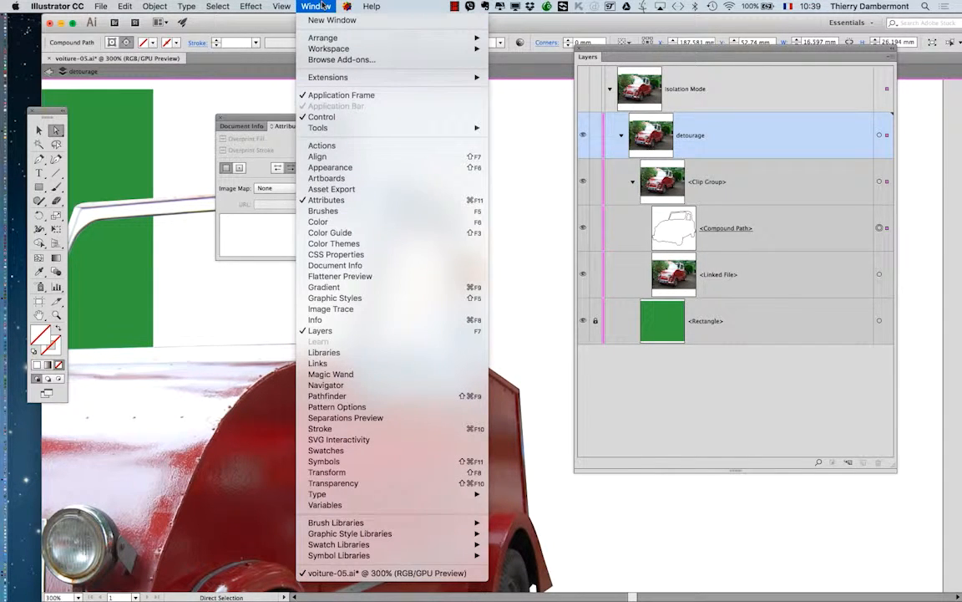
pyautogui.click(322, 7)
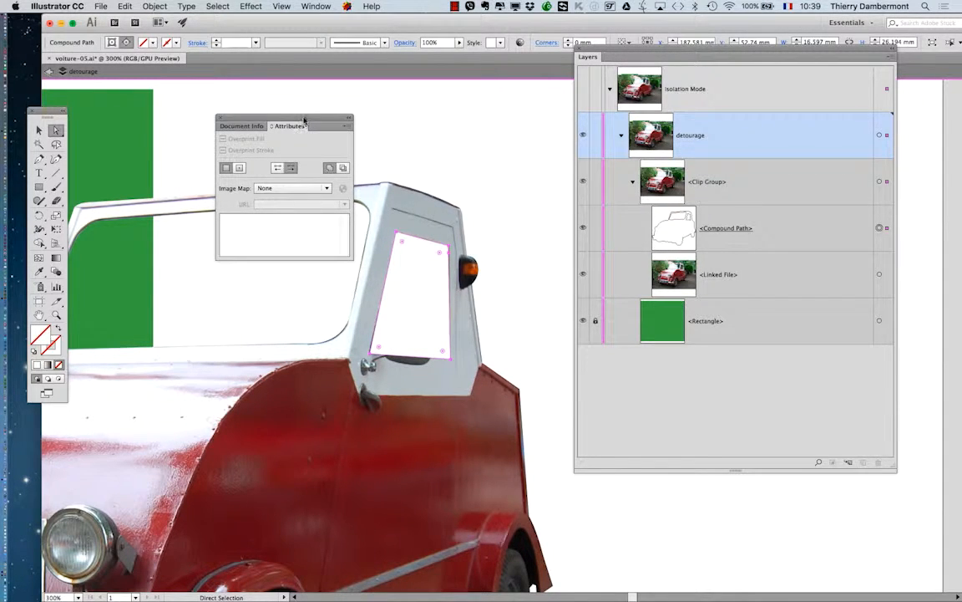
pyautogui.moveTo(301, 121)
pyautogui.mouseDown()
pyautogui.moveTo(283, 125)
pyautogui.moveTo(312, 136)
pyautogui.mouseUp()
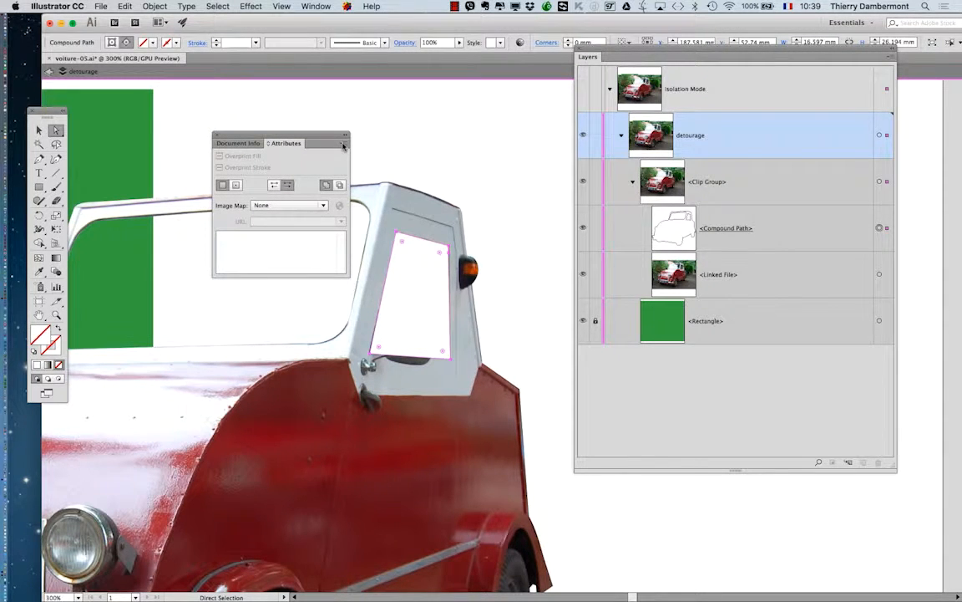
pyautogui.click(342, 145)
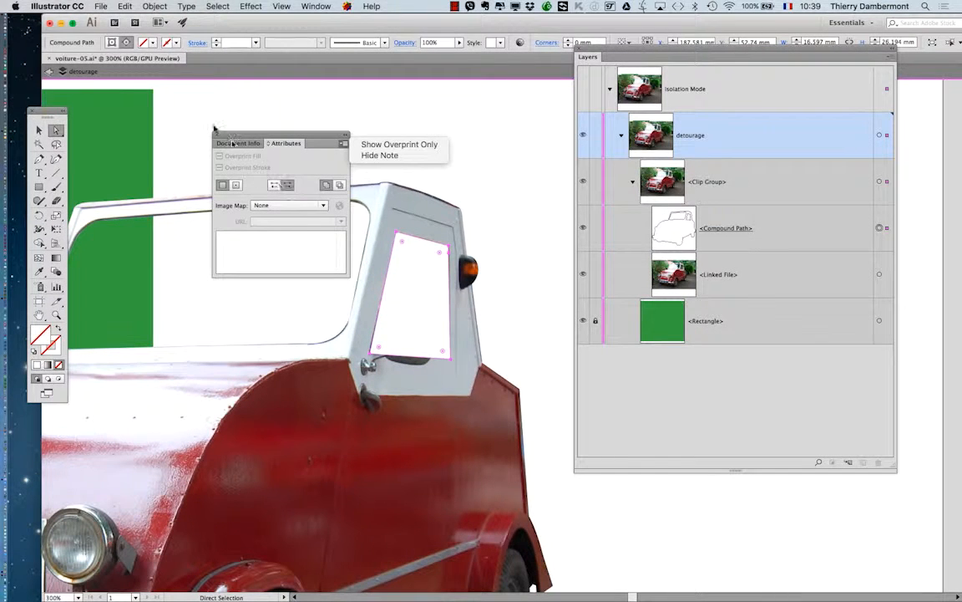
pyautogui.click(216, 136)
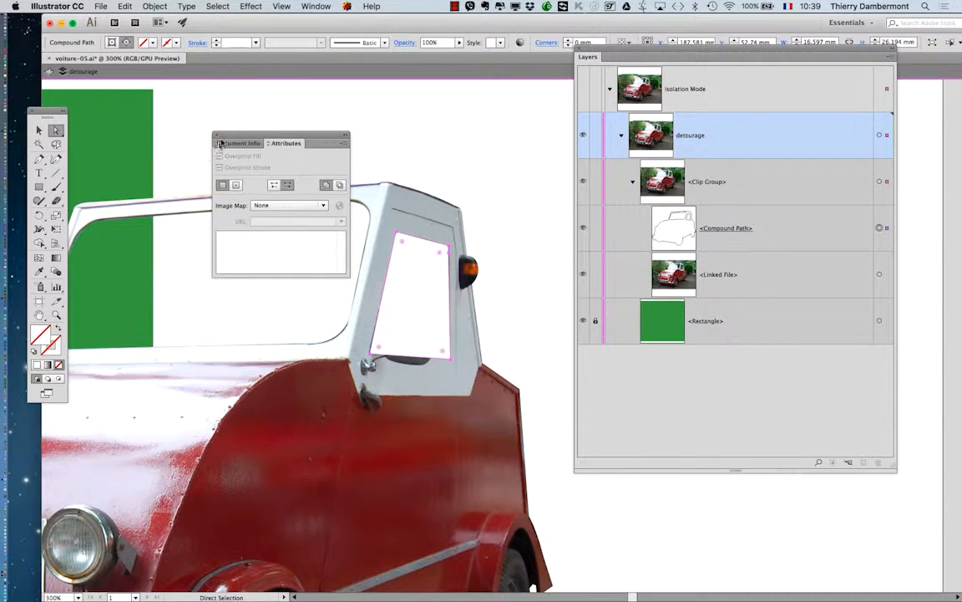
pyautogui.click(216, 135)
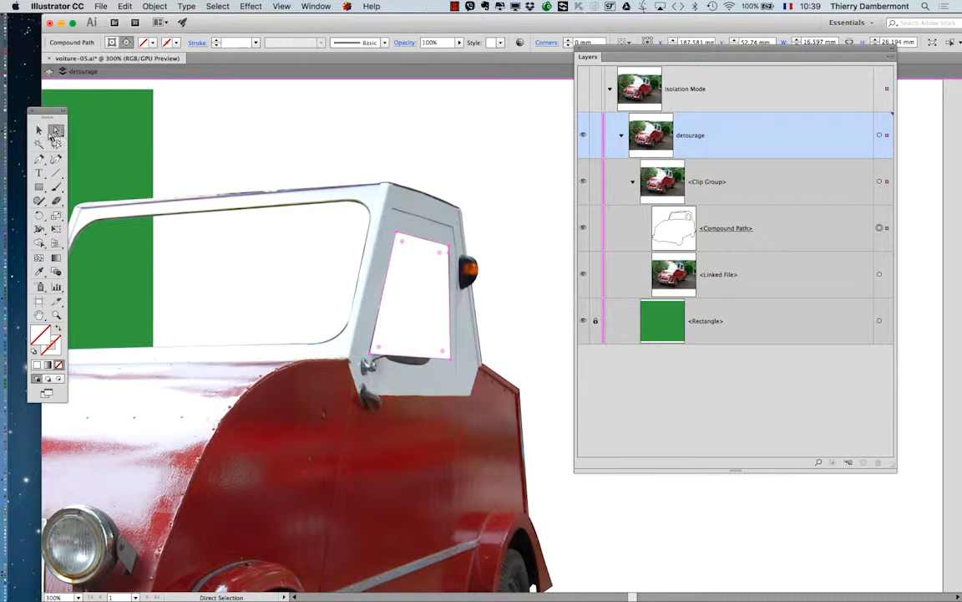
pyautogui.click(40, 131)
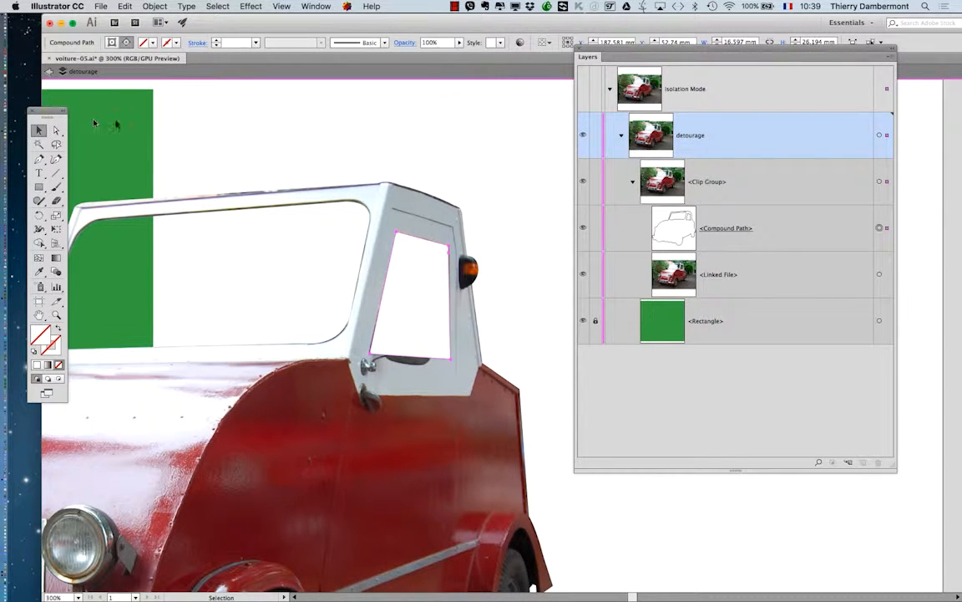
pyautogui.click(49, 73)
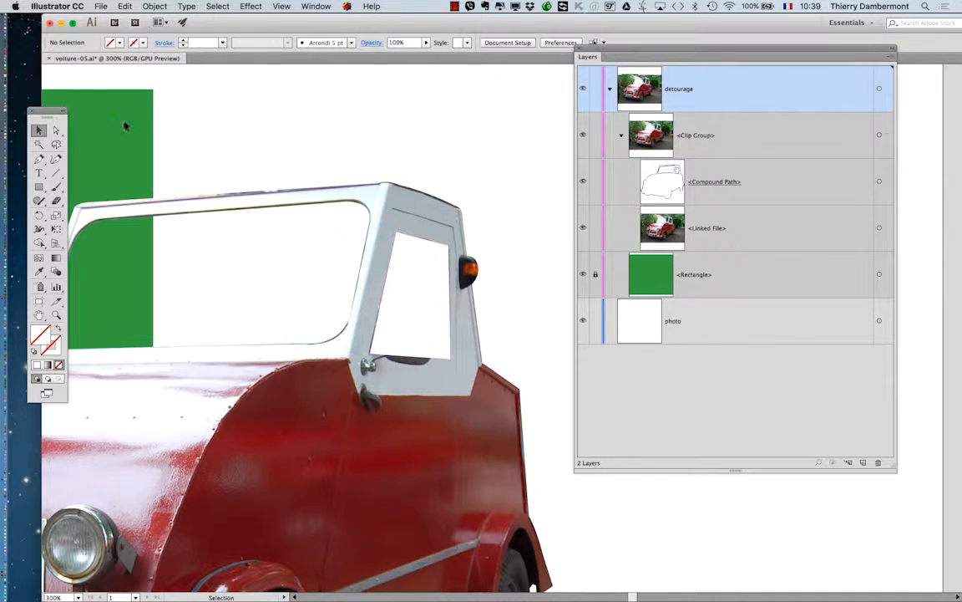
# Unlock the green rectangle and move it behind the windscreen and side window cutouts
pyautogui.click(595, 274)
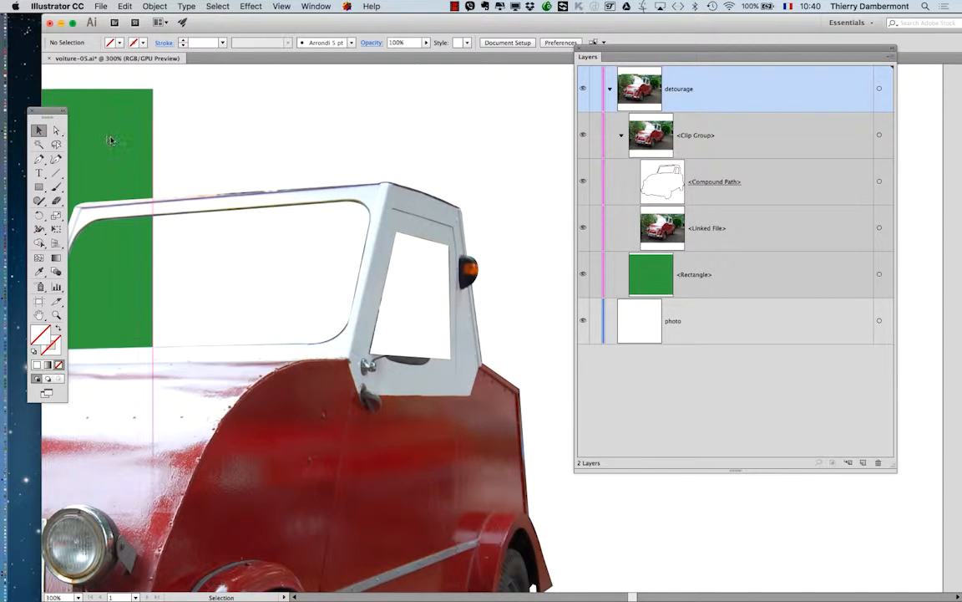
pyautogui.moveTo(111, 128); pyautogui.dragTo(393, 142)
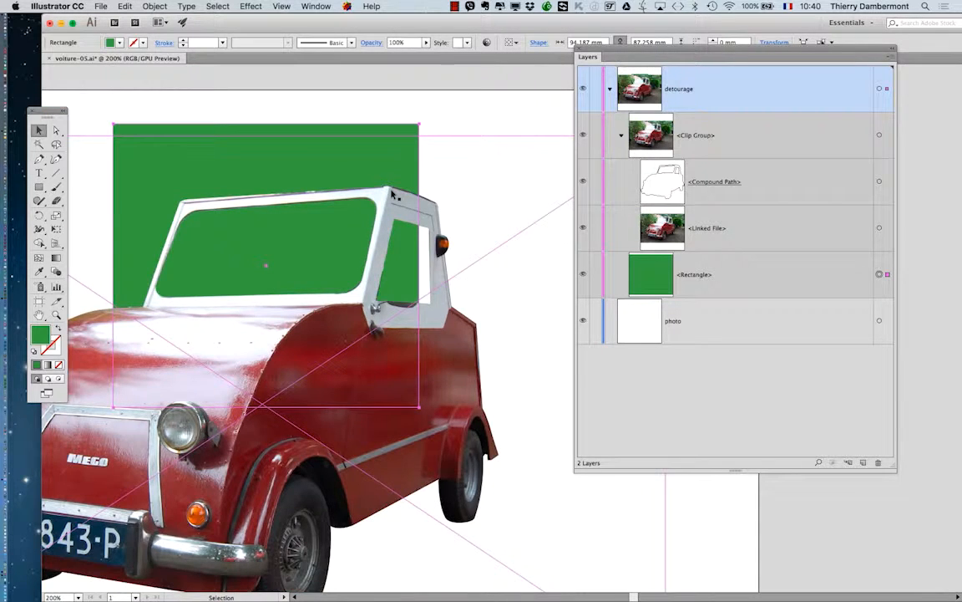
pyautogui.scroll(-1, 393, 194)
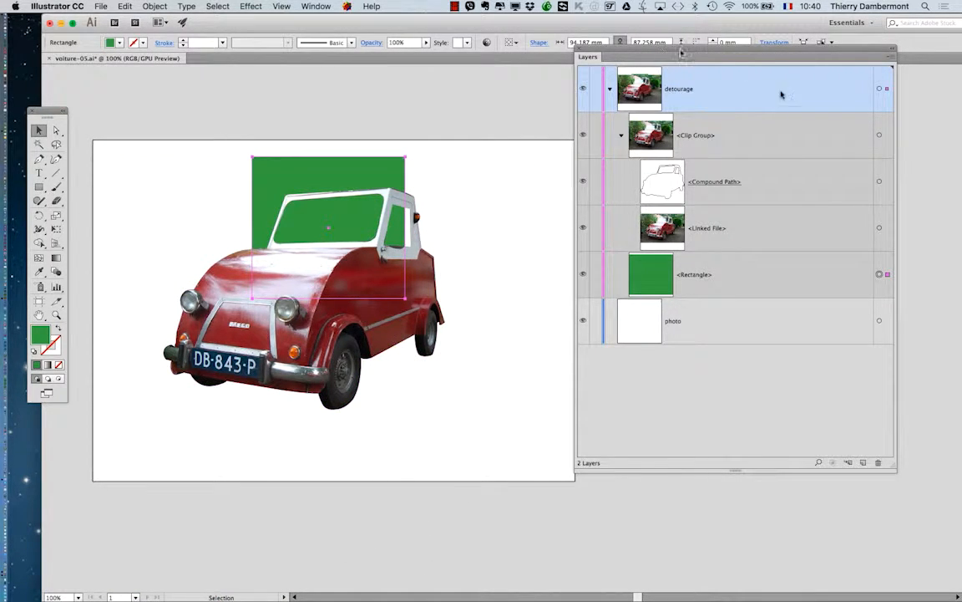
# Delete the green rectangle behind the car from the detourage layer
pyautogui.moveTo(664, 49); pyautogui.dragTo(793, 98)
pyautogui.click(644, 178)
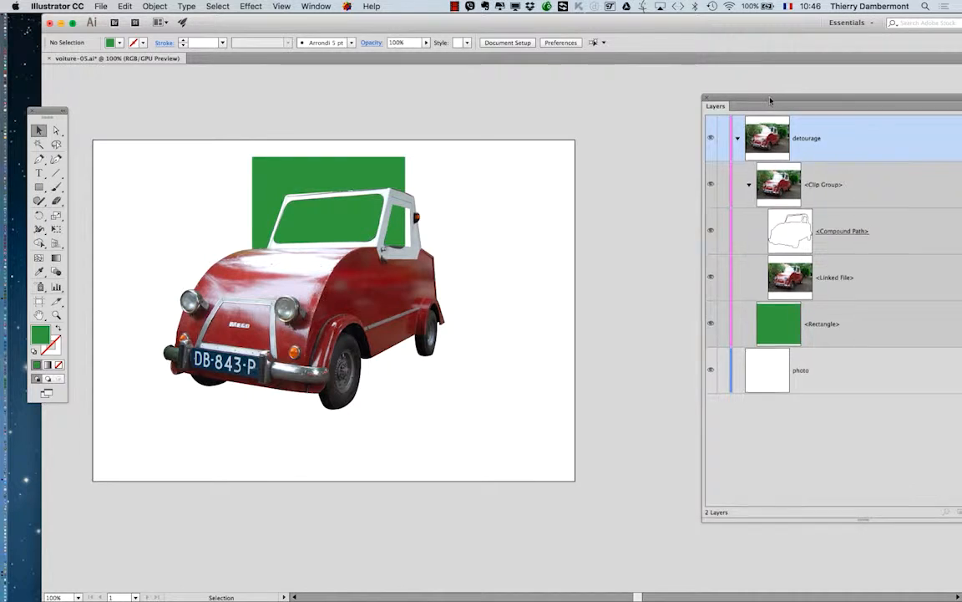
pyautogui.moveTo(768, 94); pyautogui.dragTo(630, 97)
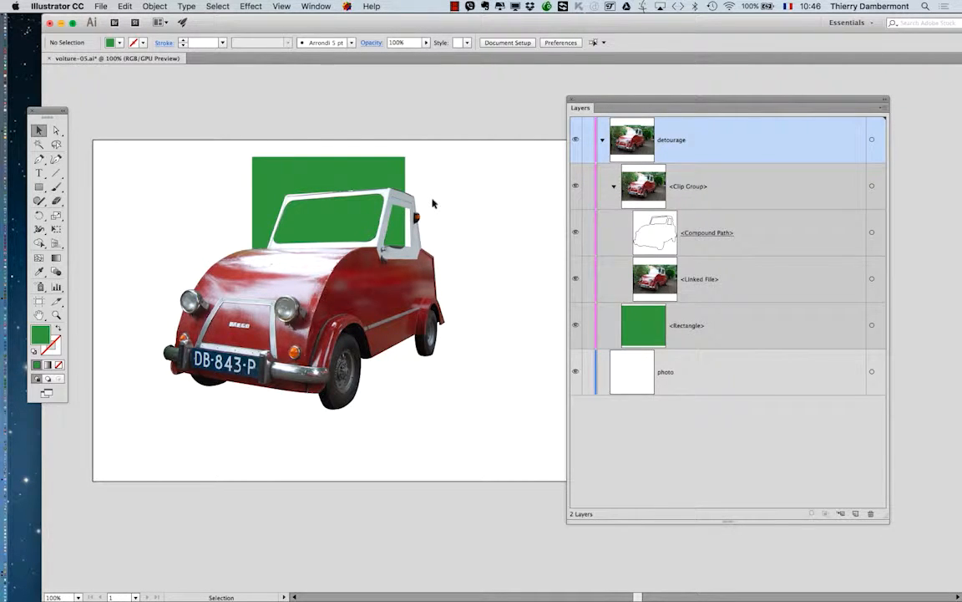
pyautogui.click(359, 170)
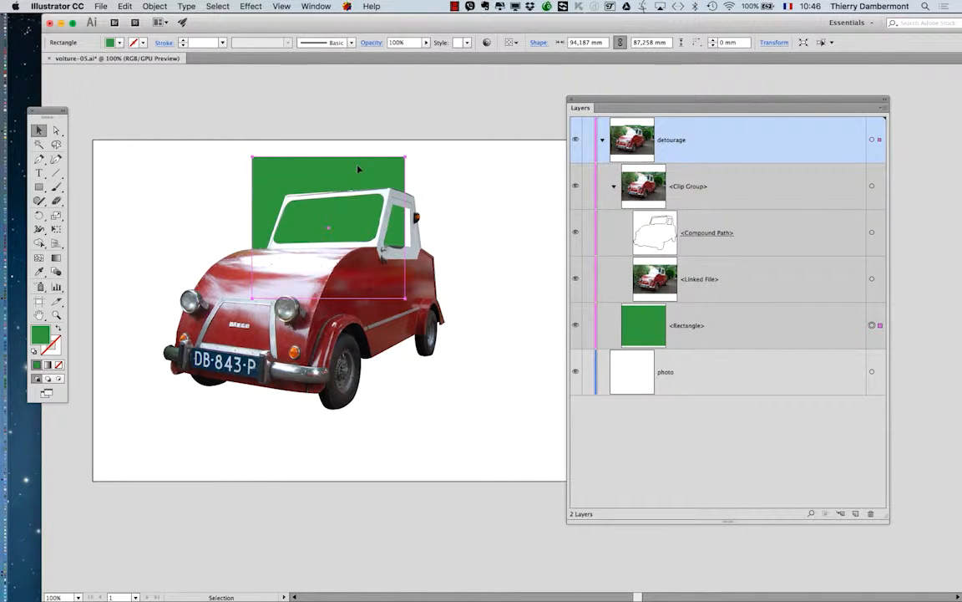
pyautogui.press('Delete')
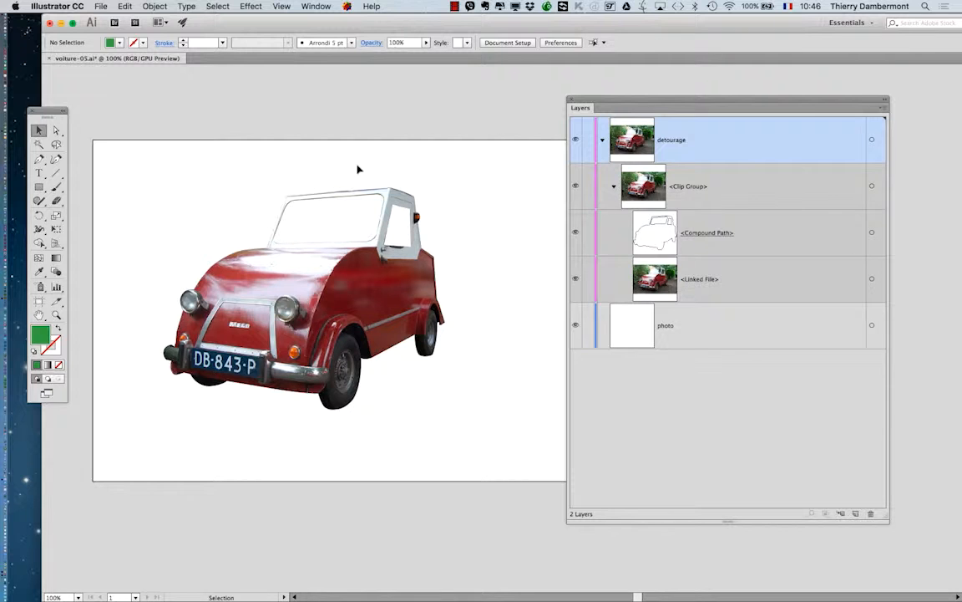
# Save the document as a new version named voiture-06.ai with the default Illustrator options
pyautogui.click(100, 6)
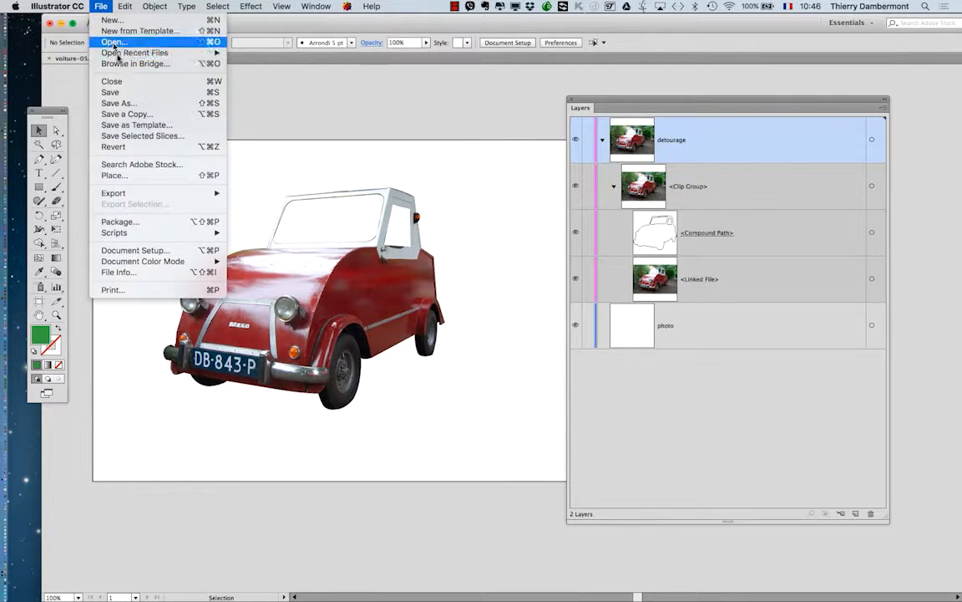
pyautogui.click(131, 103)
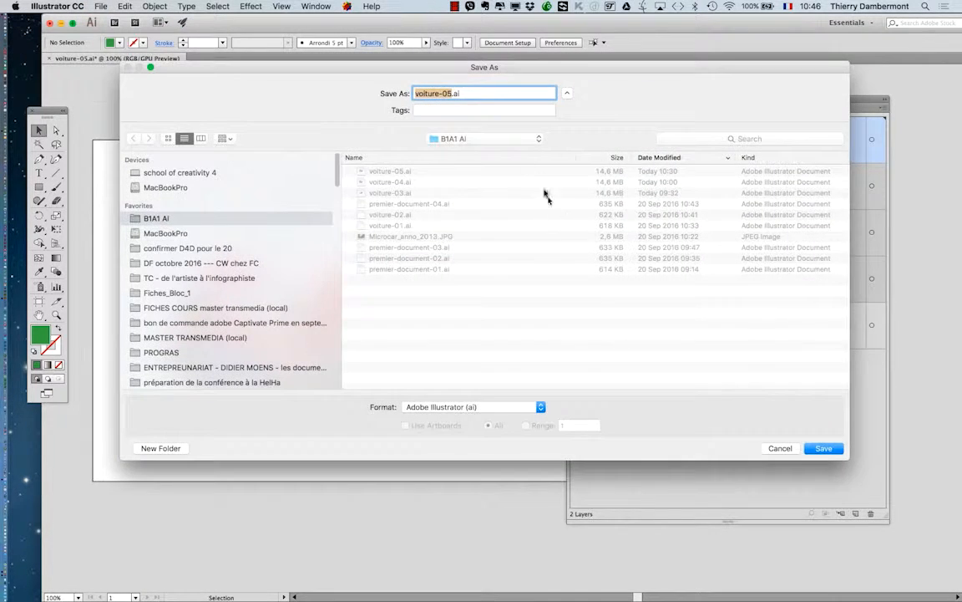
pyautogui.click(450, 93)
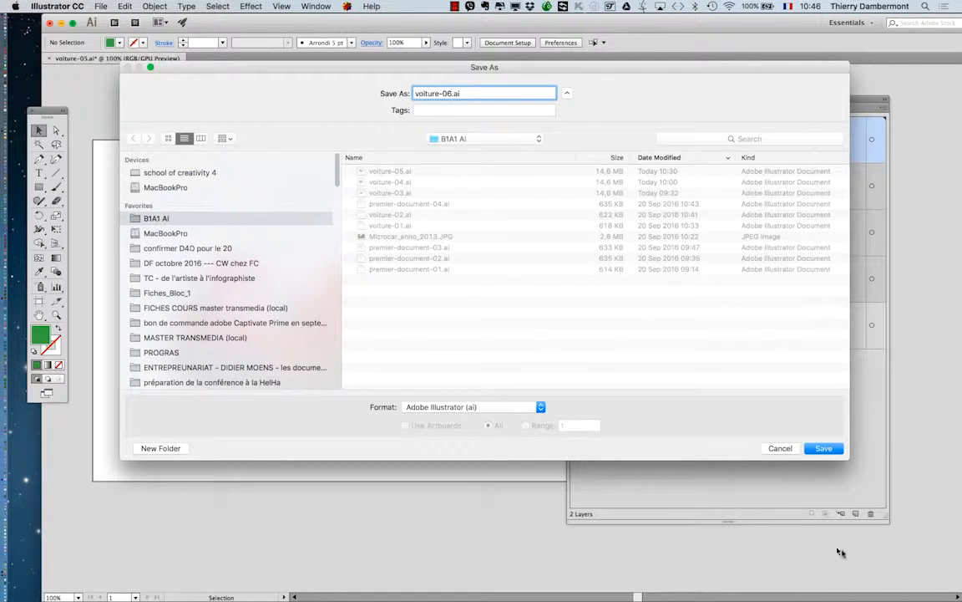
pyautogui.press('Return')
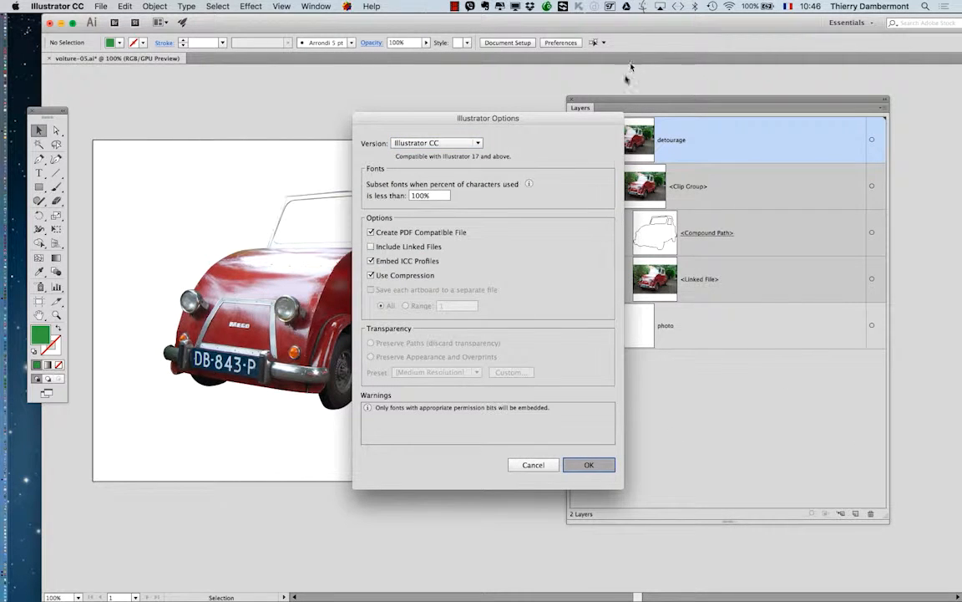
pyautogui.press('Return')
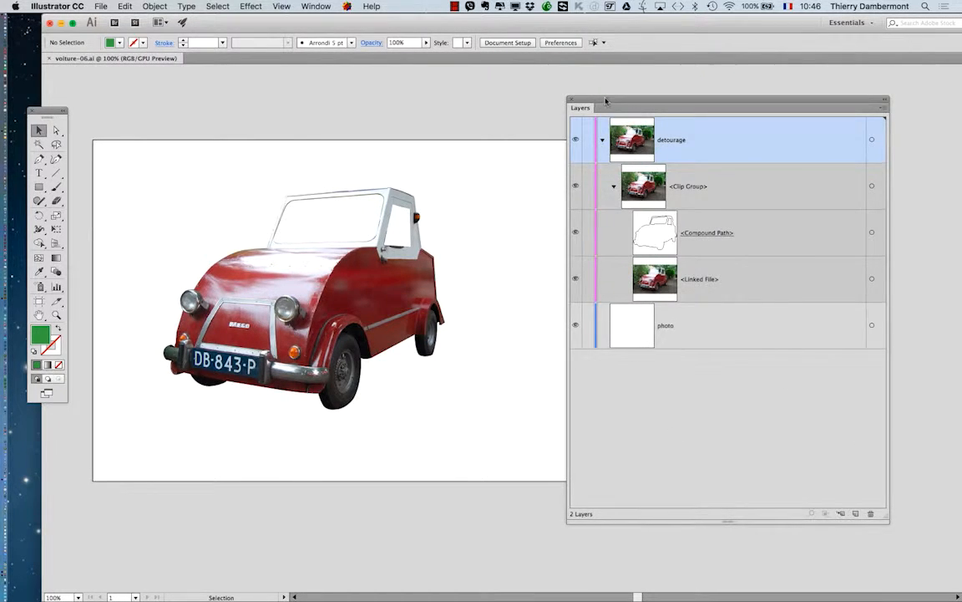
# Try moving the car's outer clipping outline independently of the photo, and undo the move
pyautogui.moveTo(606, 100); pyautogui.dragTo(621, 91)
pyautogui.click(56, 130)
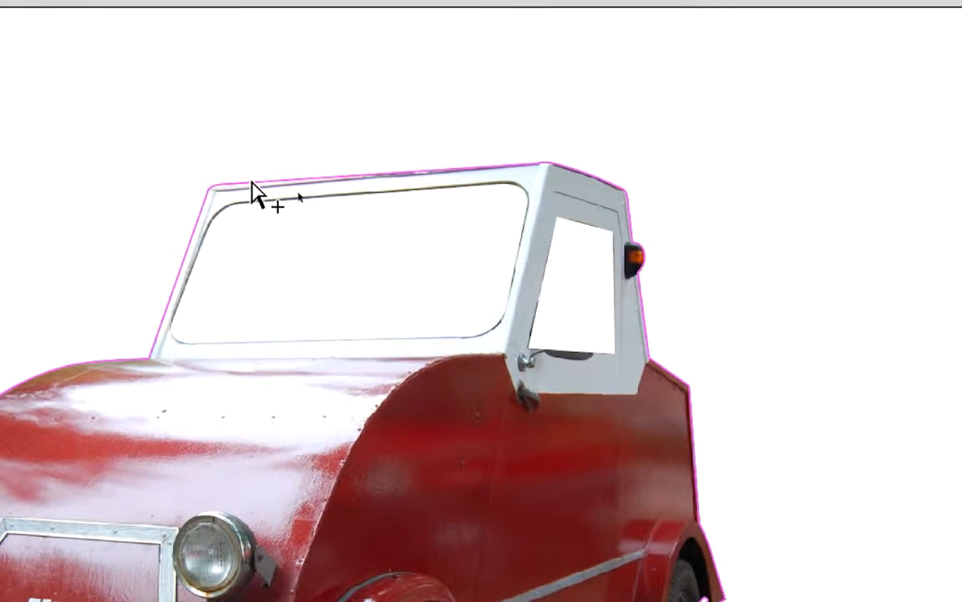
pyautogui.click(255, 191)
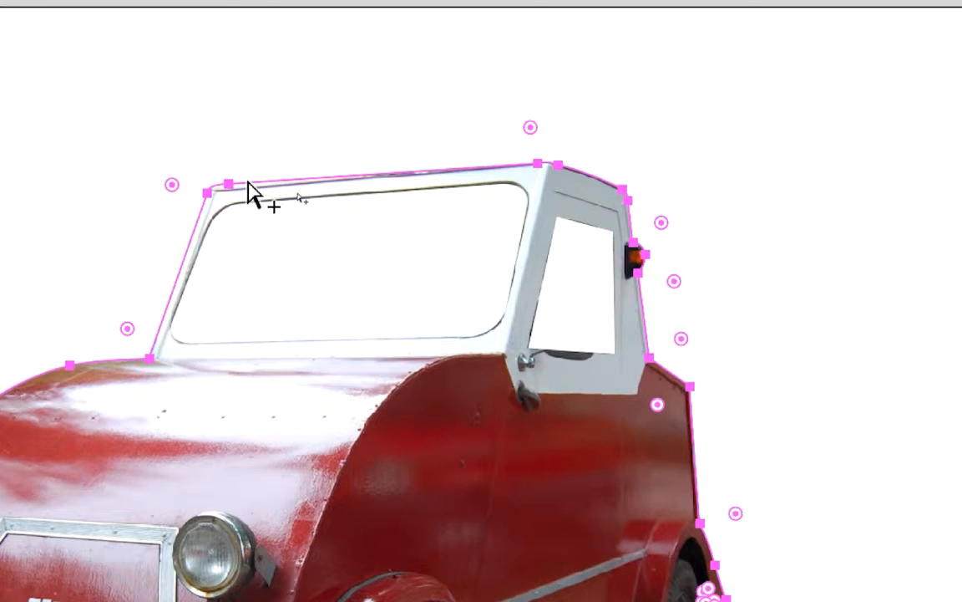
pyautogui.moveTo(248, 192); pyautogui.dragTo(242, 136)
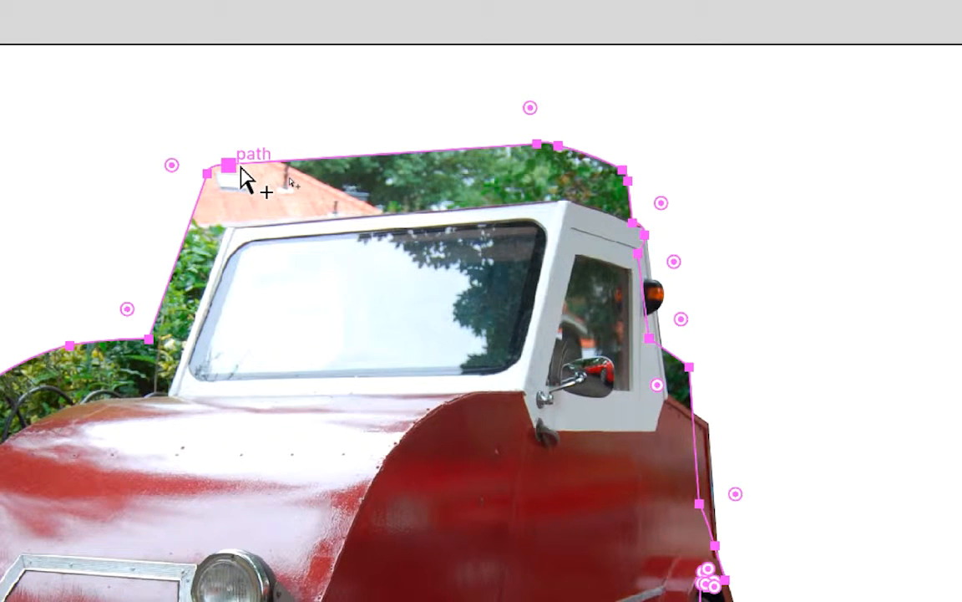
pyautogui.hotkey('ctrl', 'z')
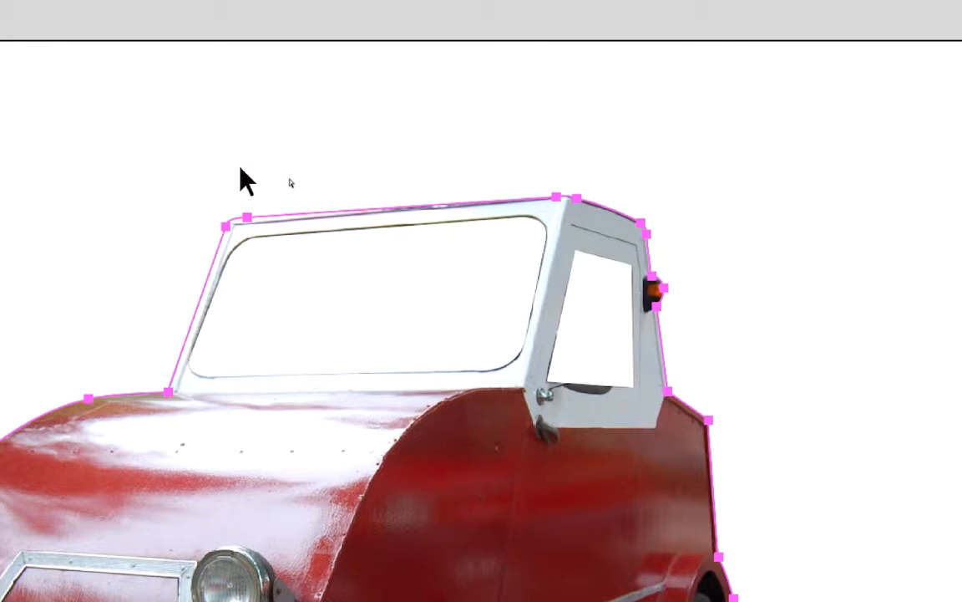
# Compare directly selecting the car's outer outline with selecting the whole clip group, and clear the selection
pyautogui.press('a')
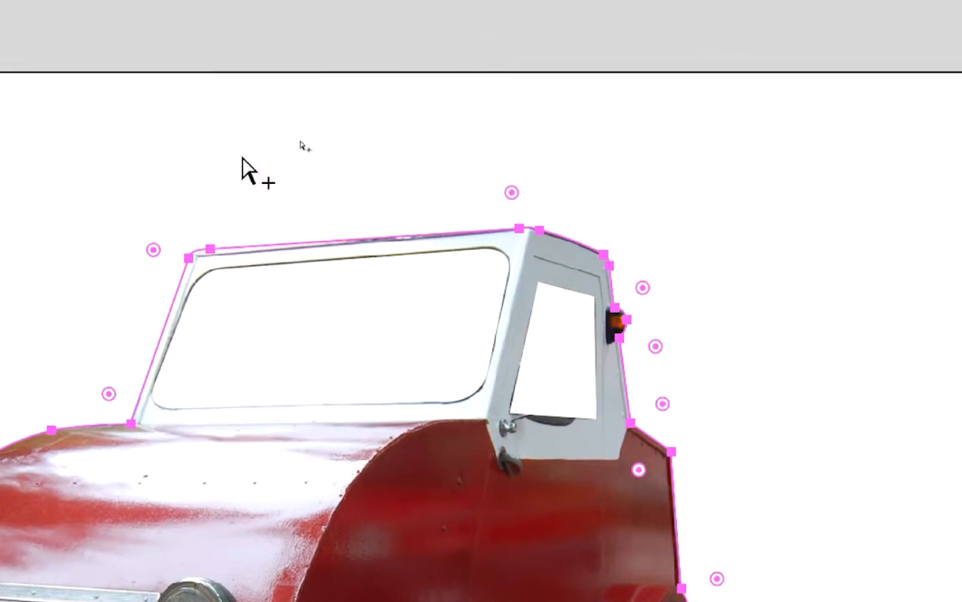
pyautogui.click(241, 130)
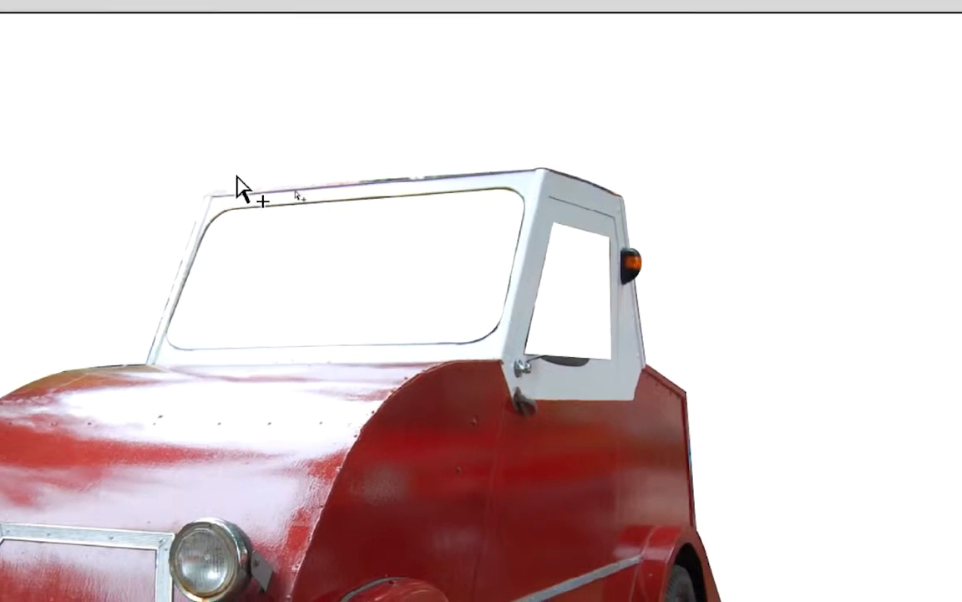
pyautogui.click(240, 182)
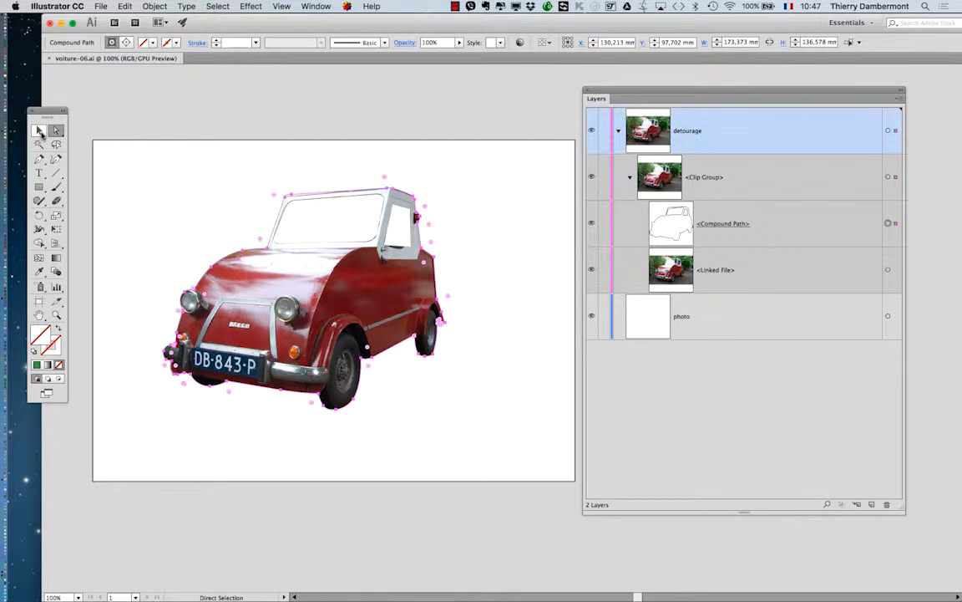
pyautogui.click(38, 129)
pyautogui.click(242, 172)
pyautogui.click(297, 196)
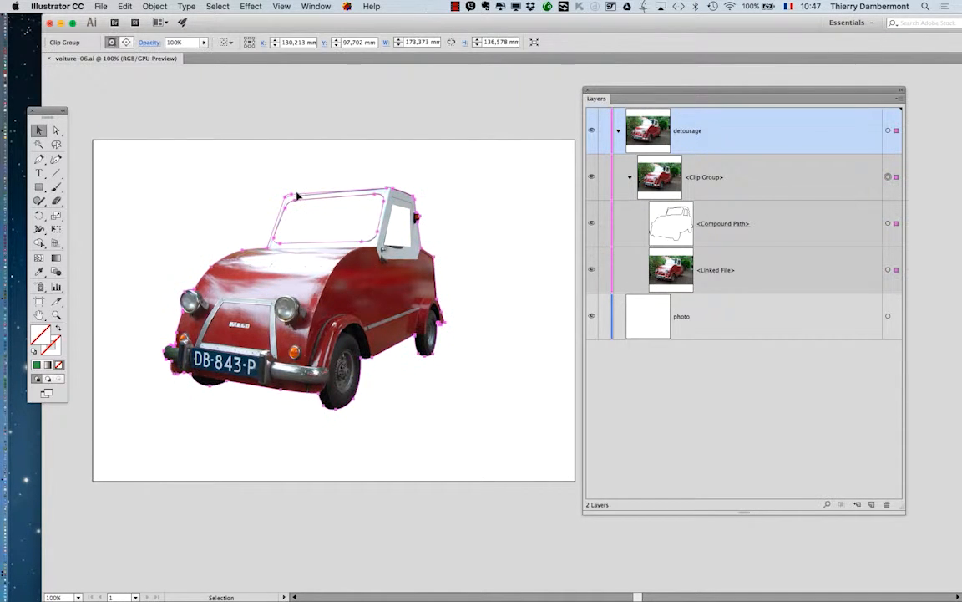
pyautogui.click(277, 181)
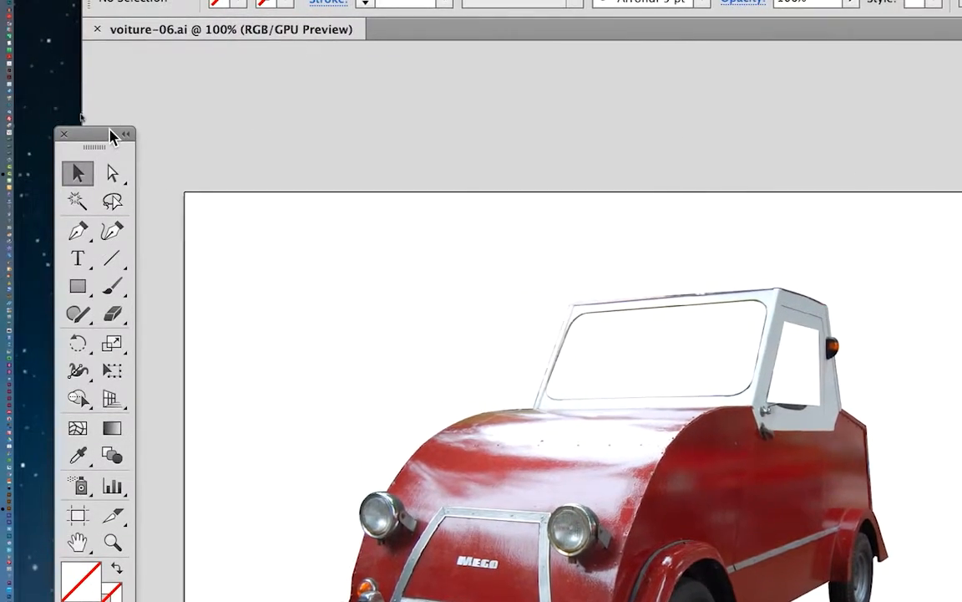
# Directly select only the car's outer outline within the compound clipping path and copy it
pyautogui.moveTo(110, 133); pyautogui.dragTo(387, 159)
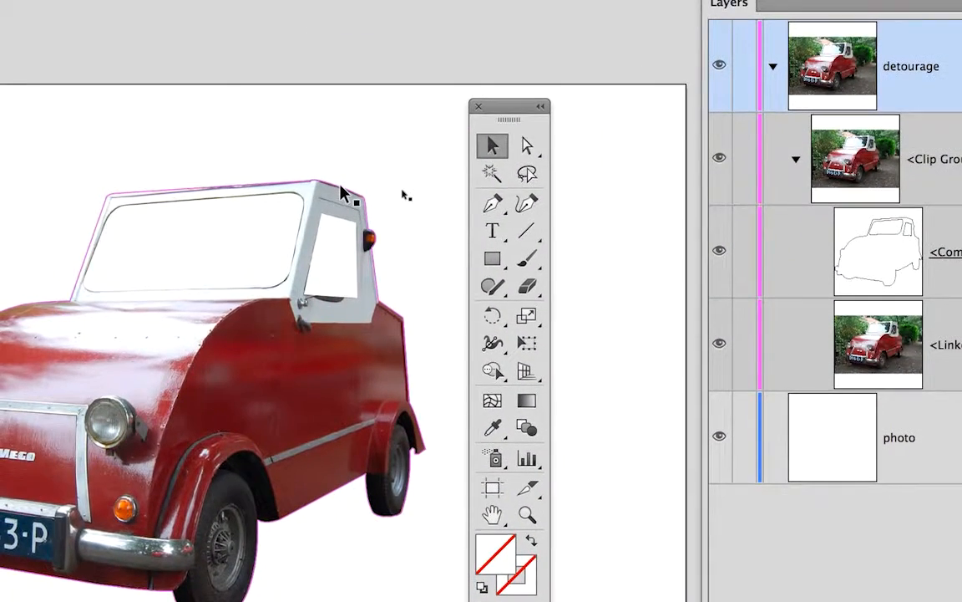
pyautogui.click(340, 191)
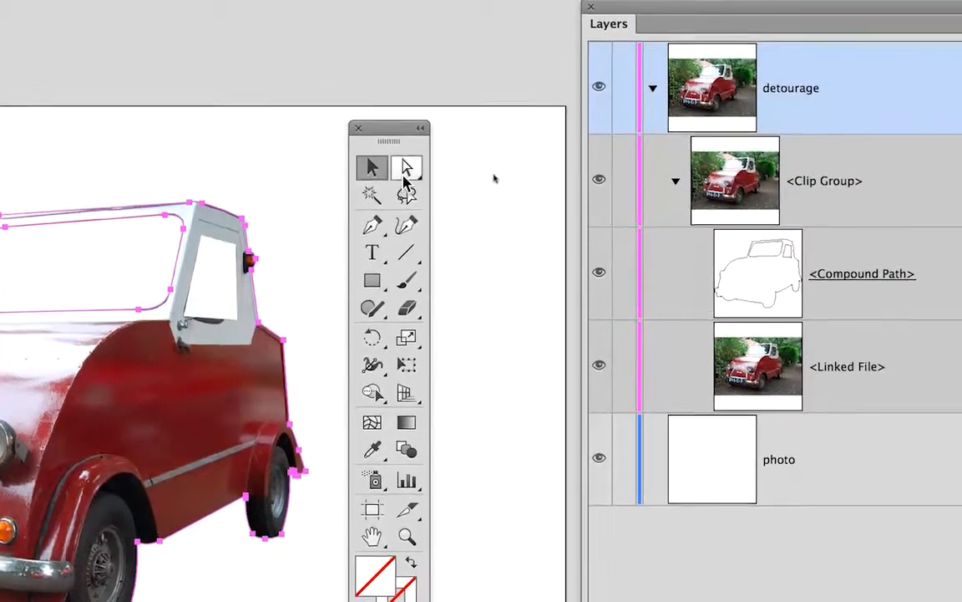
pyautogui.click(405, 171)
pyautogui.click(213, 63)
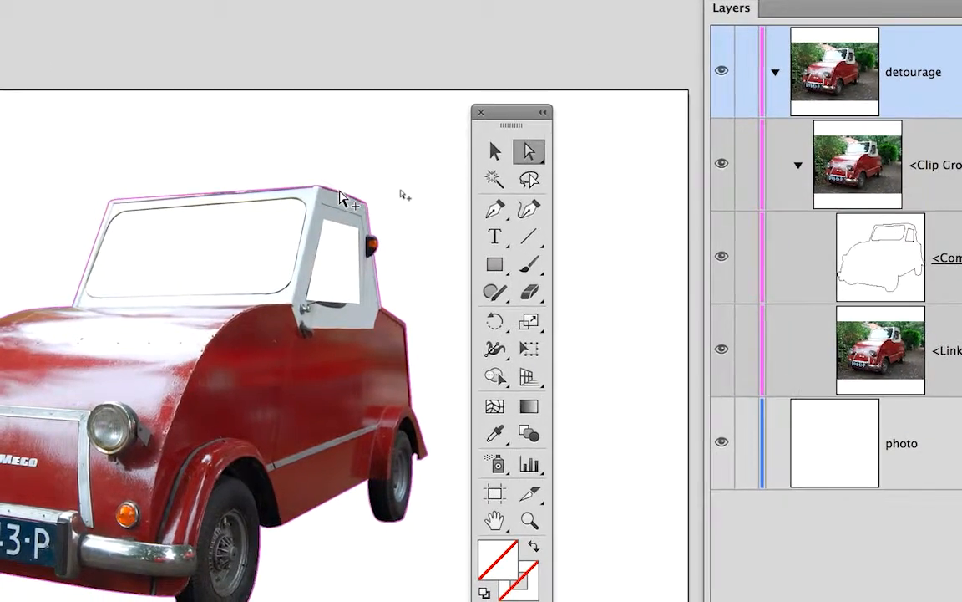
pyautogui.click(340, 197)
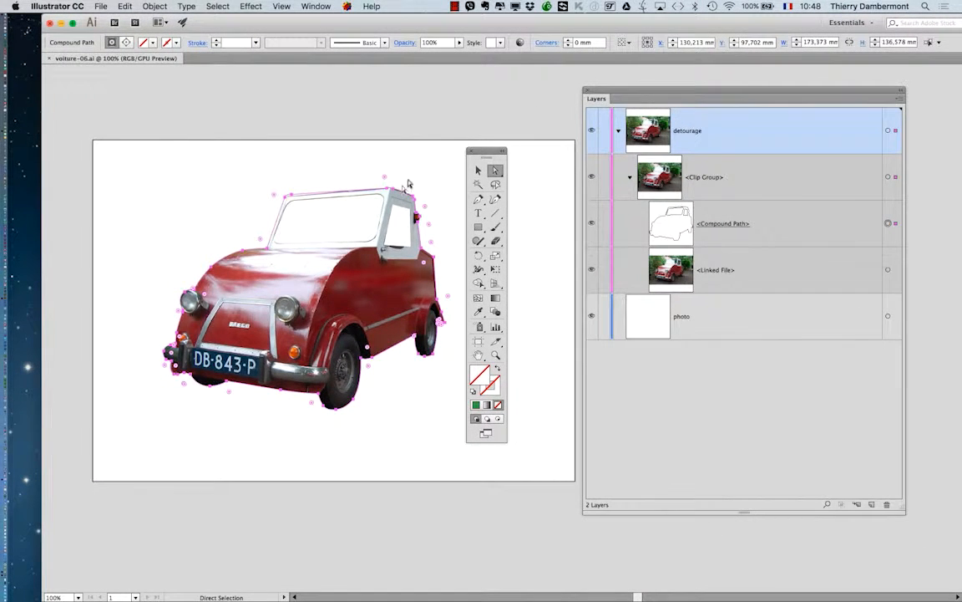
pyautogui.moveTo(485, 151); pyautogui.dragTo(88, 93)
pyautogui.click(130, 6)
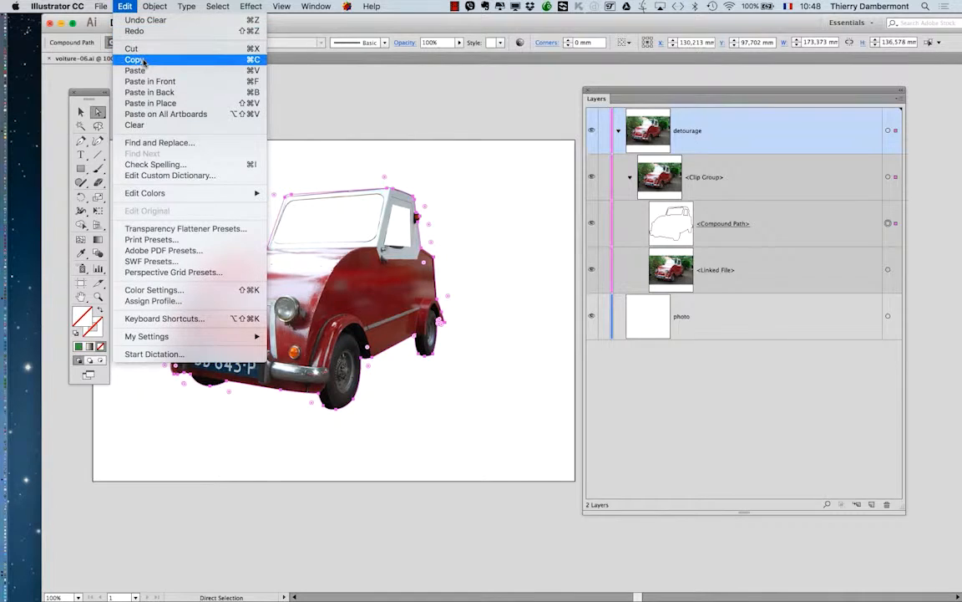
pyautogui.click(135, 59)
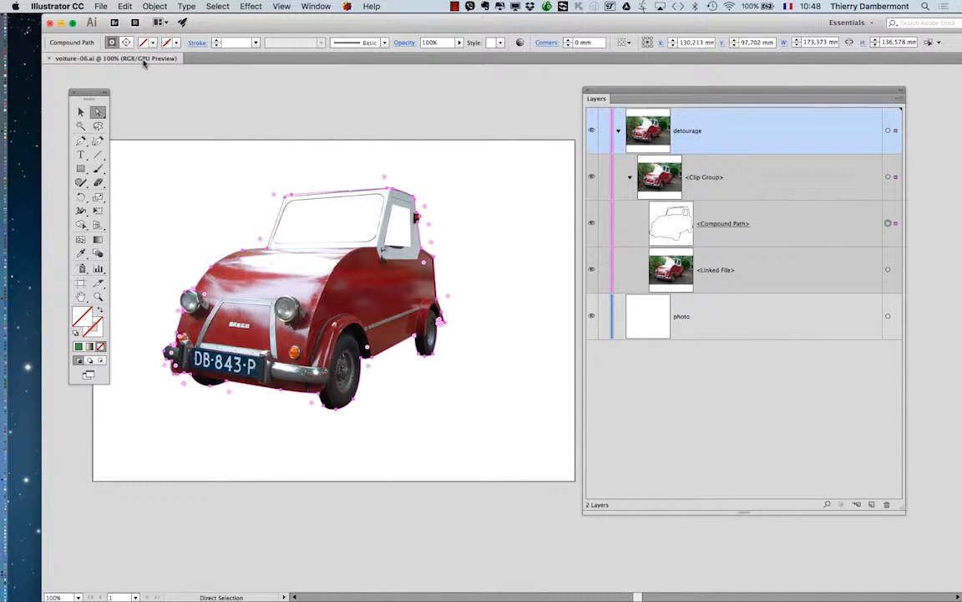
# Collapse and lock the clip group, and paste the copied outline in place on the detourage layer
pyautogui.click(631, 177)
pyautogui.click(604, 177)
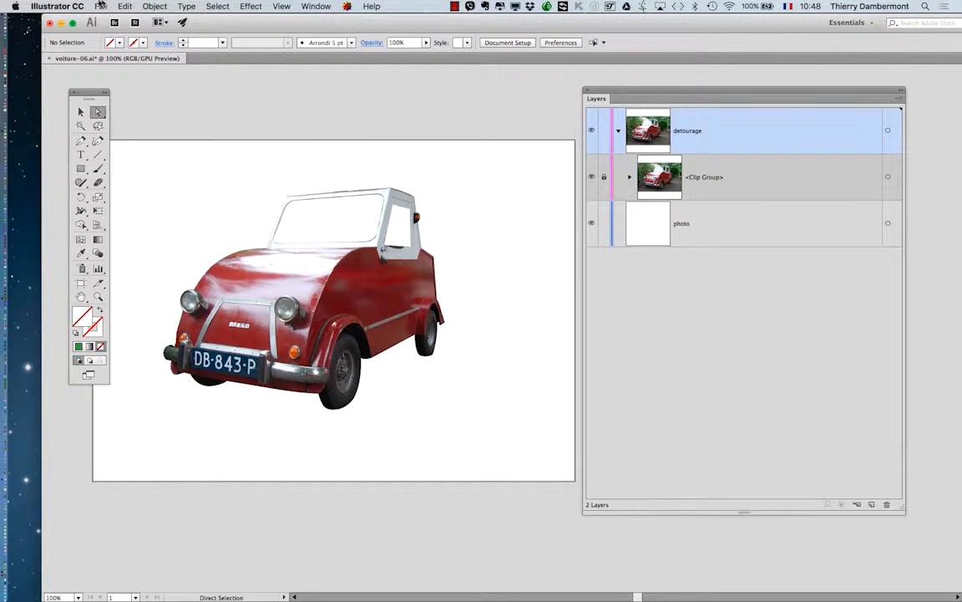
pyautogui.click(124, 6)
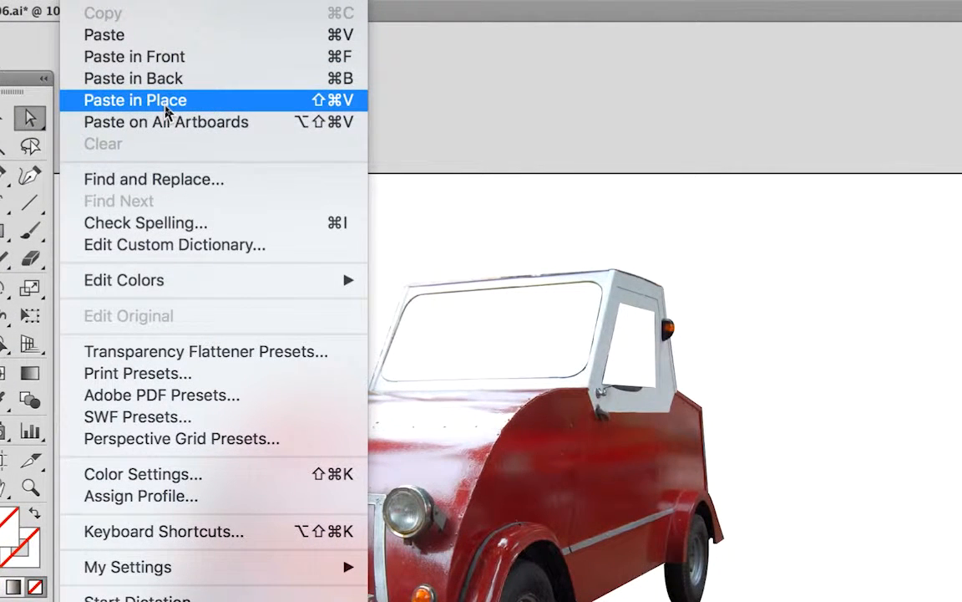
pyautogui.click(166, 103)
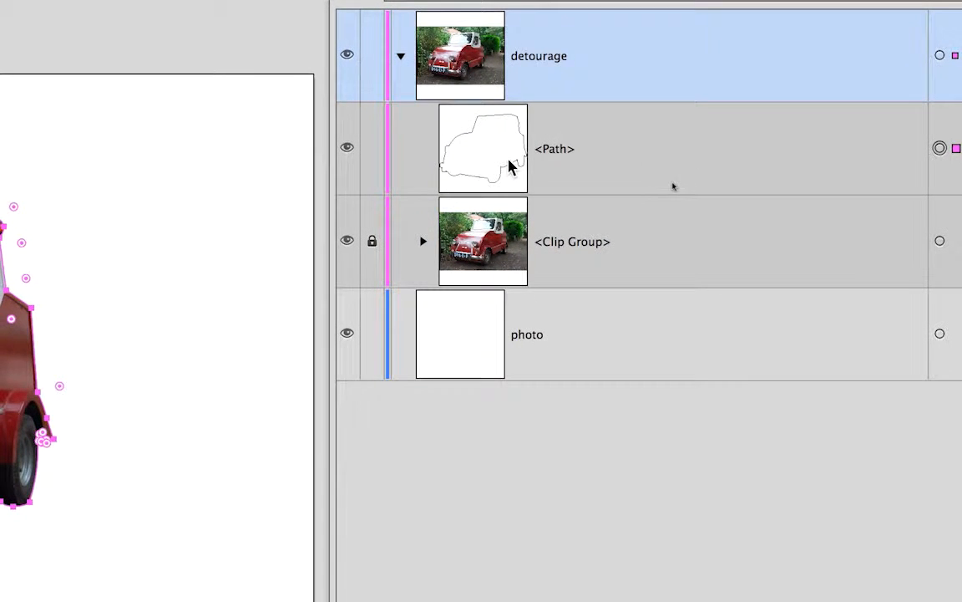
# Hide the corner widgets shown around the pasted car outline
pyautogui.press('v')
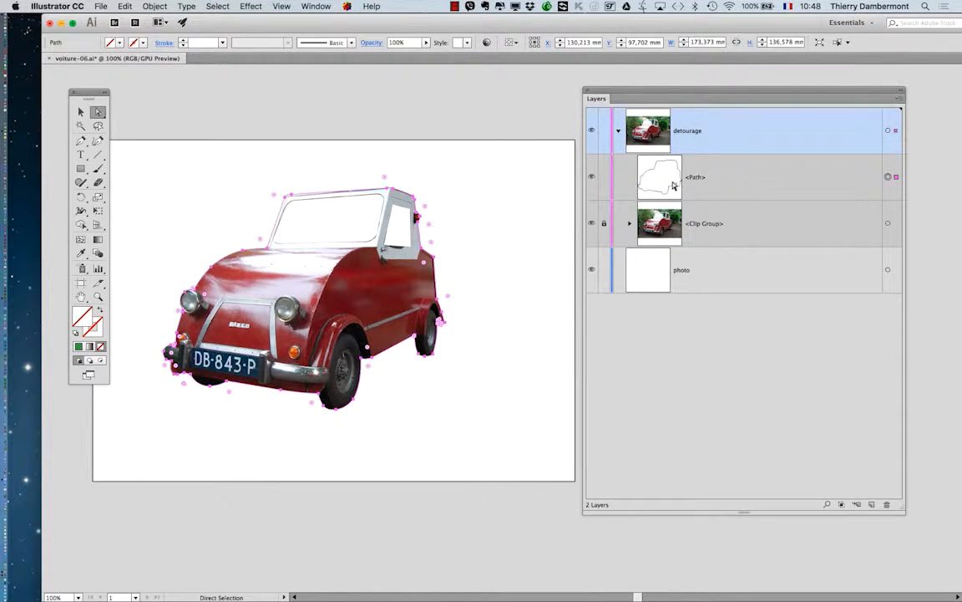
pyautogui.press('super')
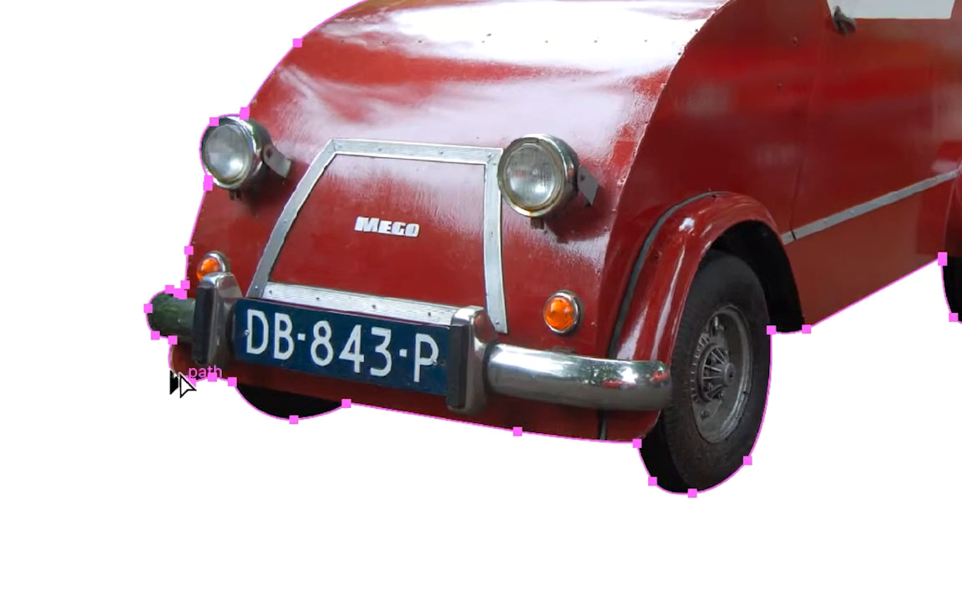
pyautogui.press('a')
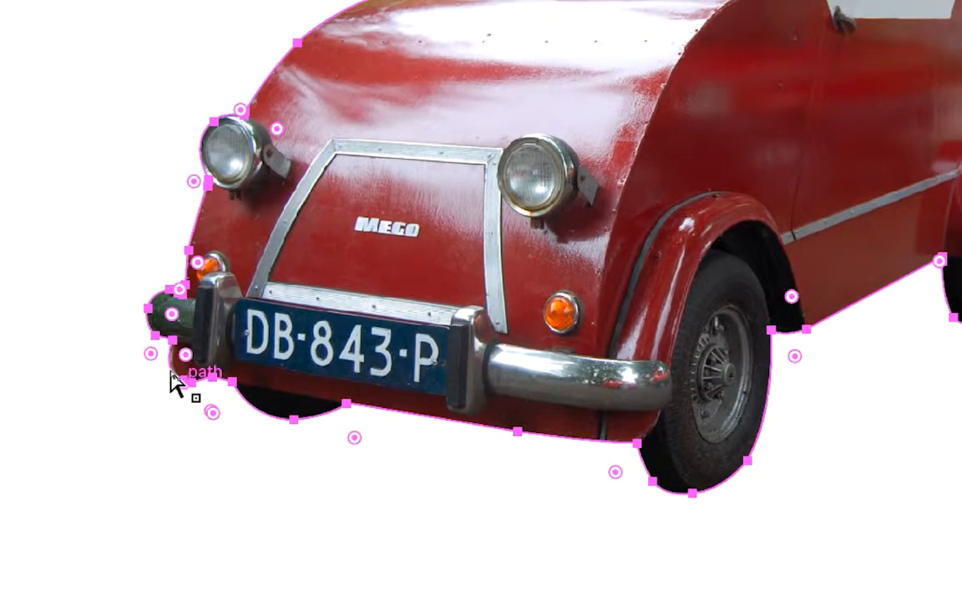
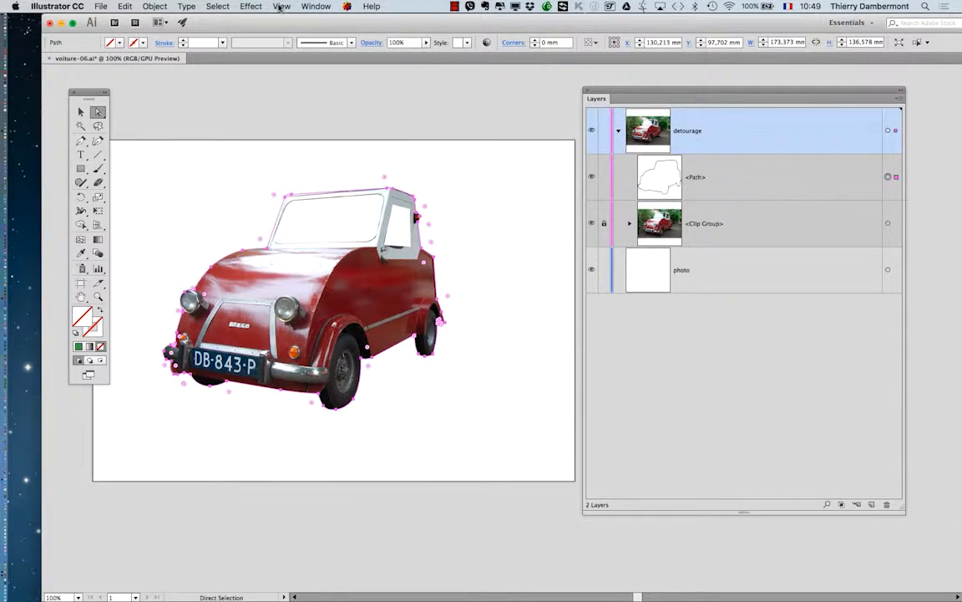
pyautogui.click(281, 6)
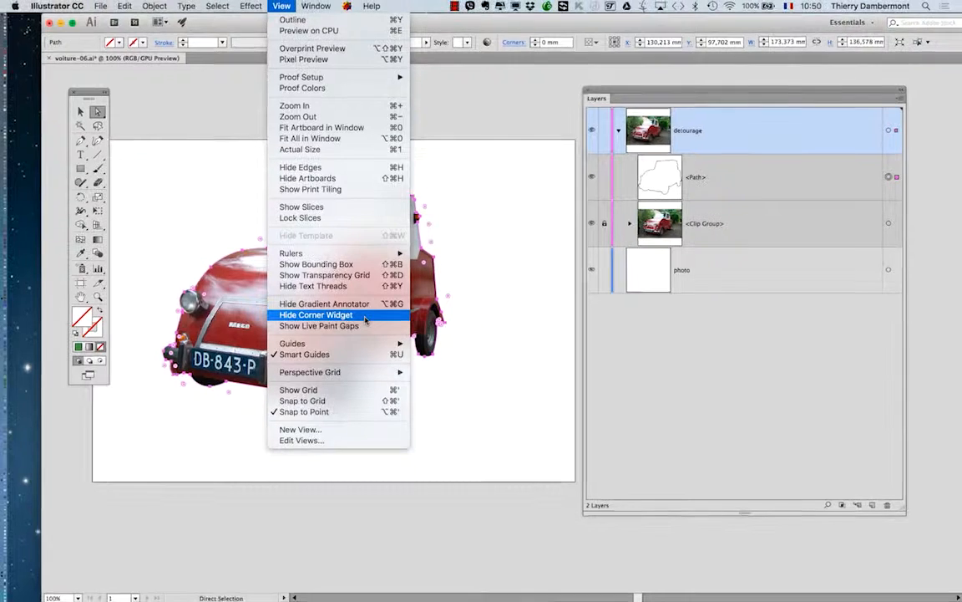
pyautogui.click(366, 318)
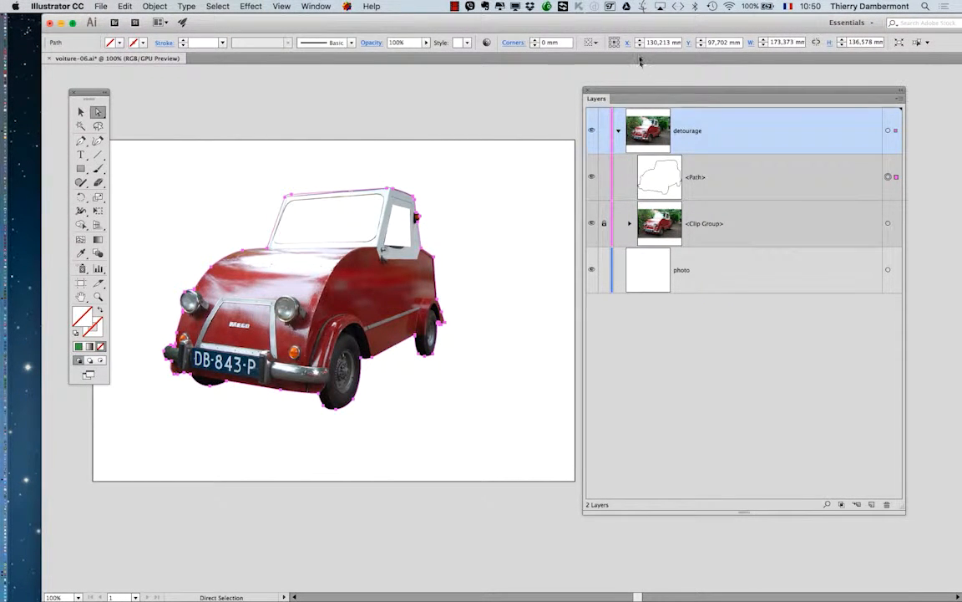
# Rearrange the workspace so the artboard, the tools and the layer list sit side by side around the car
pyautogui.moveTo(619, 90); pyautogui.dragTo(718, 94)
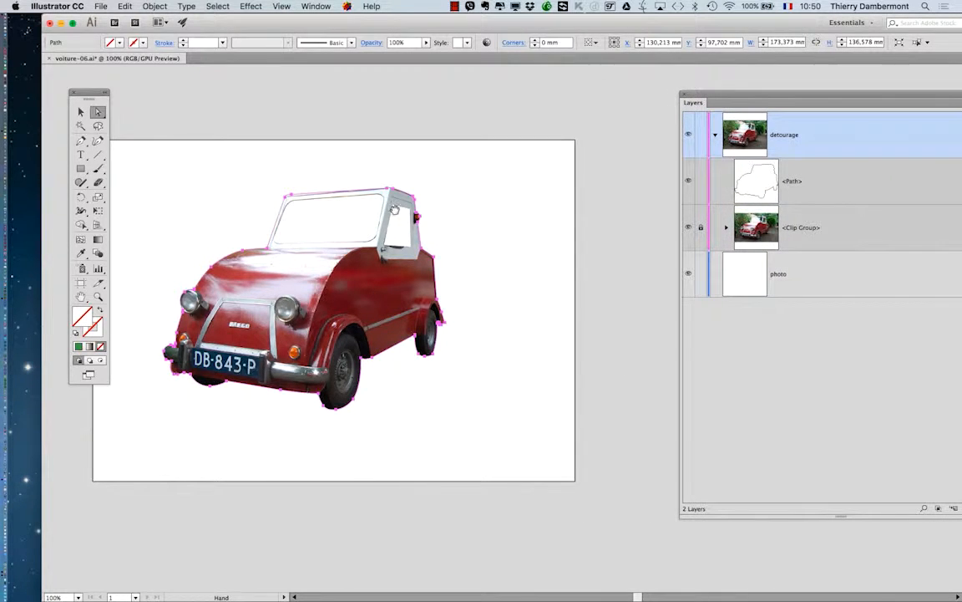
pyautogui.moveTo(357, 184); pyautogui.dragTo(437, 199)
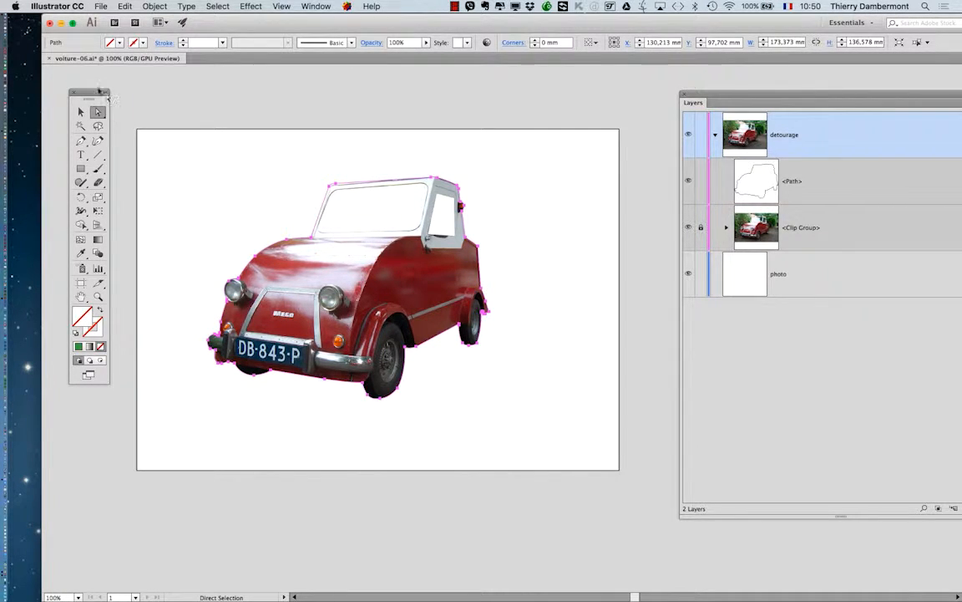
pyautogui.moveTo(90, 97); pyautogui.dragTo(130, 95)
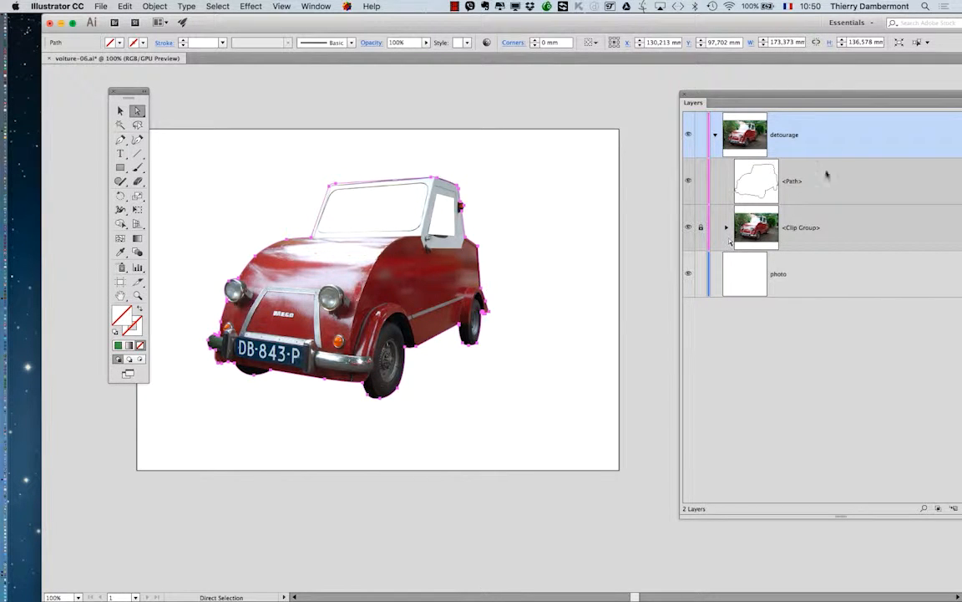
pyautogui.moveTo(800, 97); pyautogui.dragTo(643, 102)
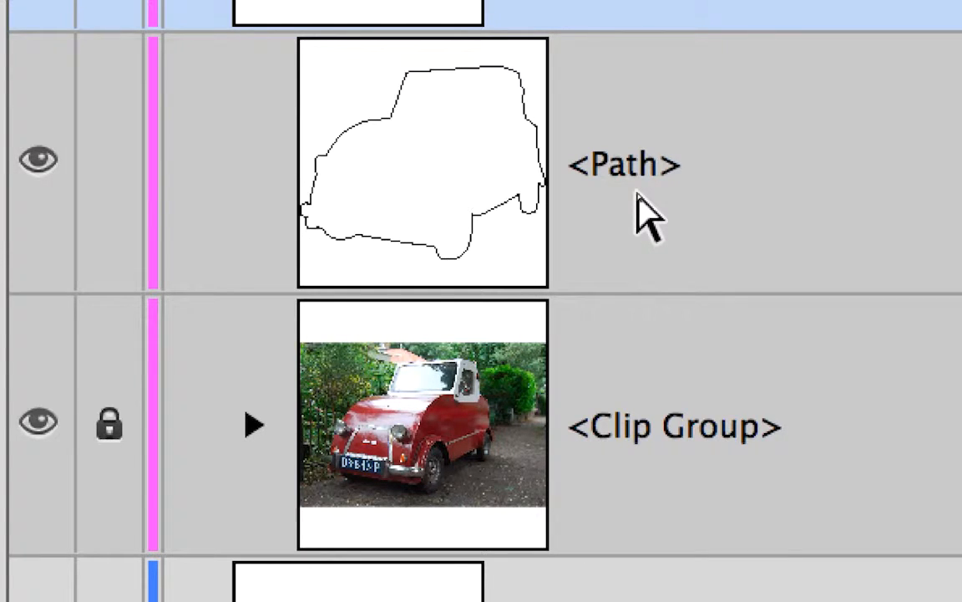
# Rename the pasted car outline path as traces multiples
pyautogui.scroll(1, 637, 193)
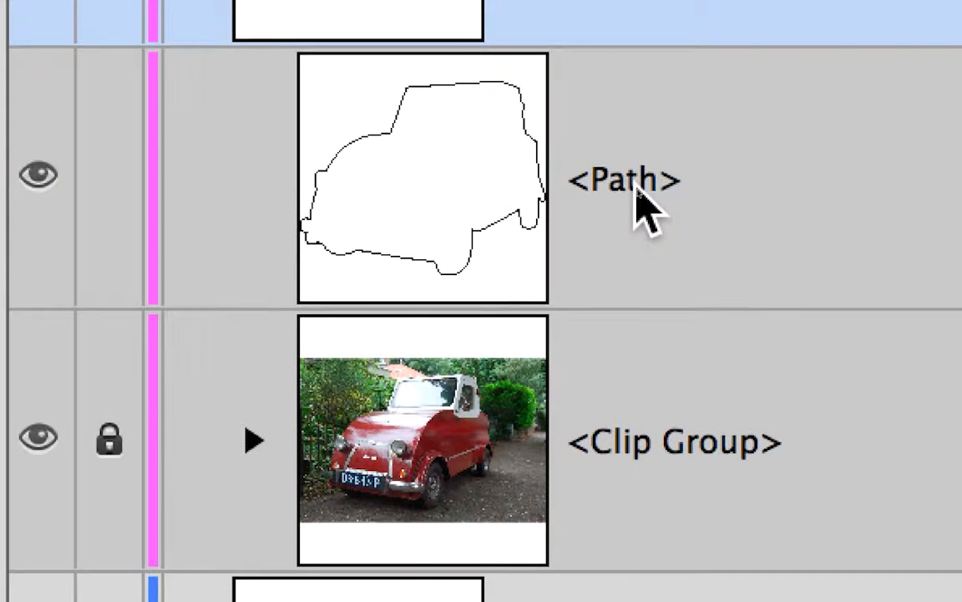
pyautogui.click(636, 189)
pyautogui.doubleClick(635, 184)
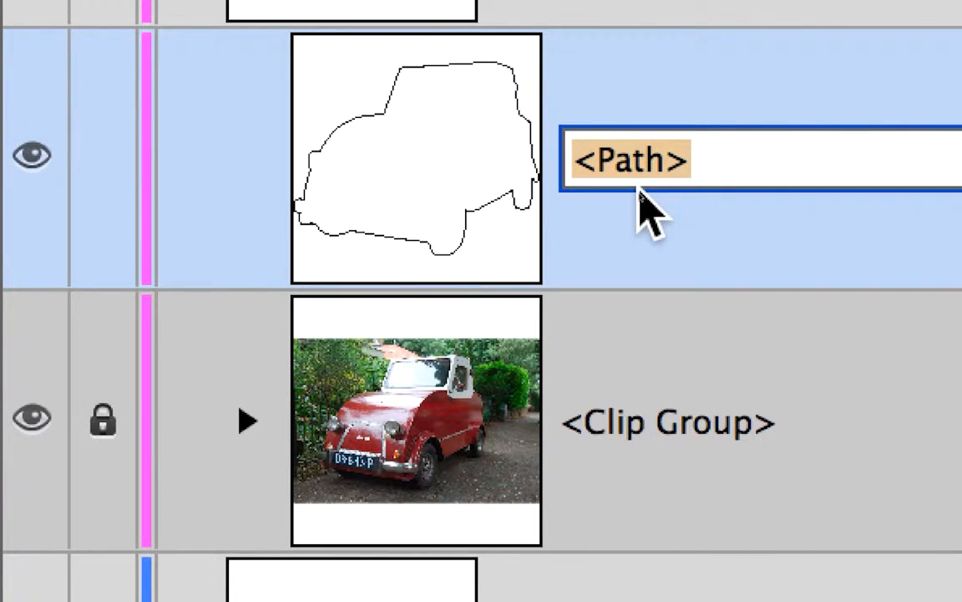
pyautogui.write('trace')
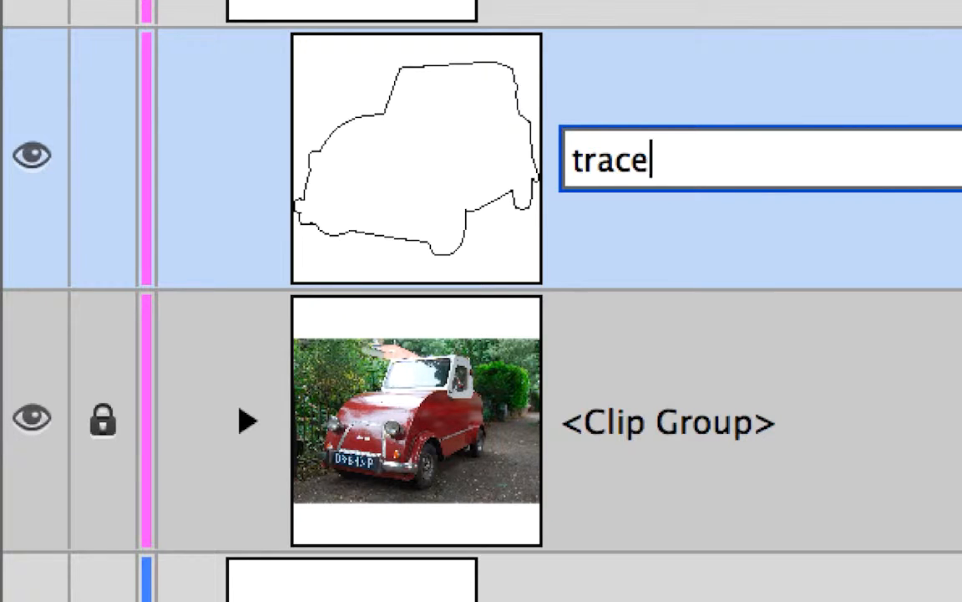
pyautogui.write('s multi')
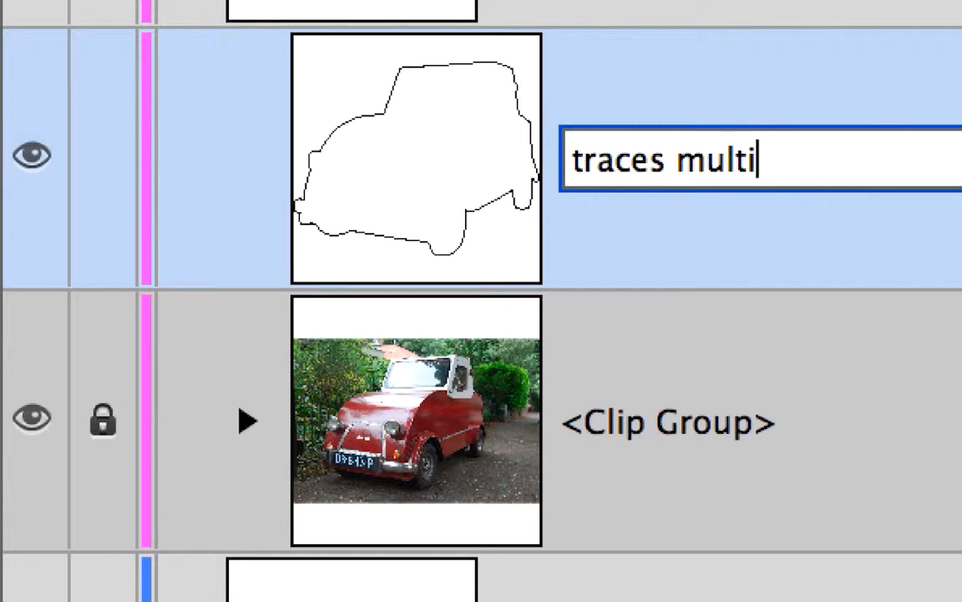
pyautogui.write('ples')
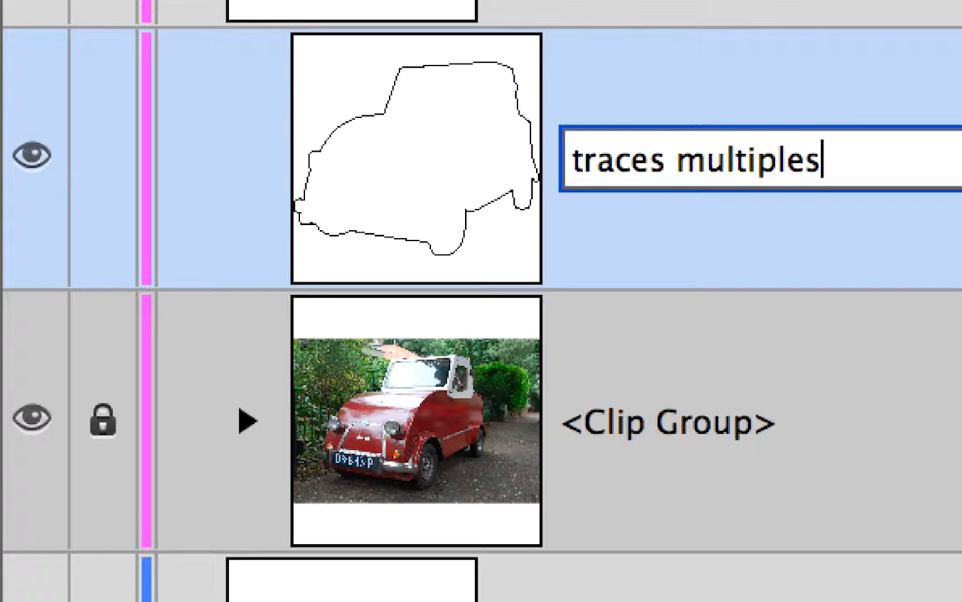
pyautogui.press('Return')
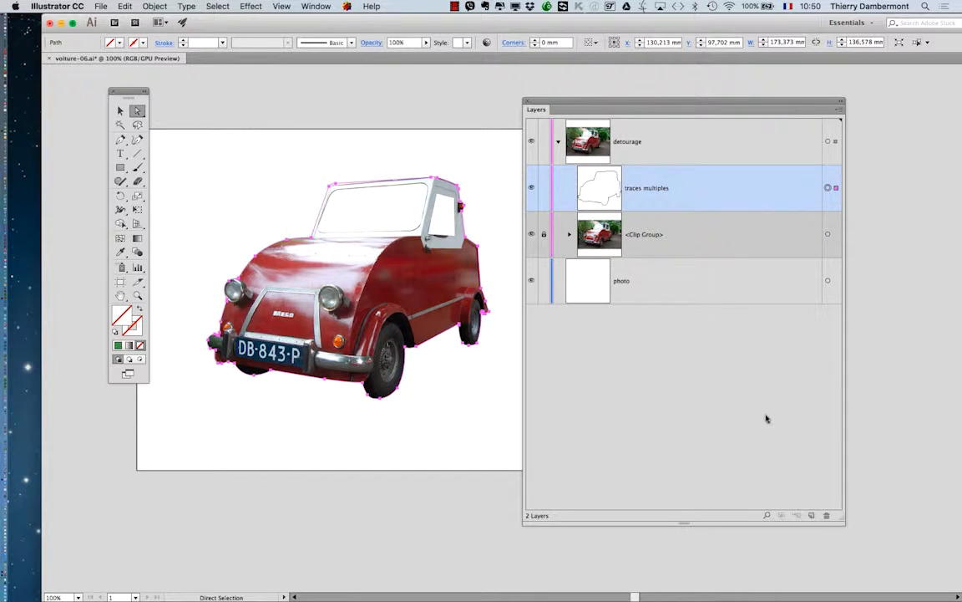
# Shrink the layer list, move it below the car, and rename the outline path as contours multiples
pyautogui.moveTo(842, 520); pyautogui.dragTo(767, 417)
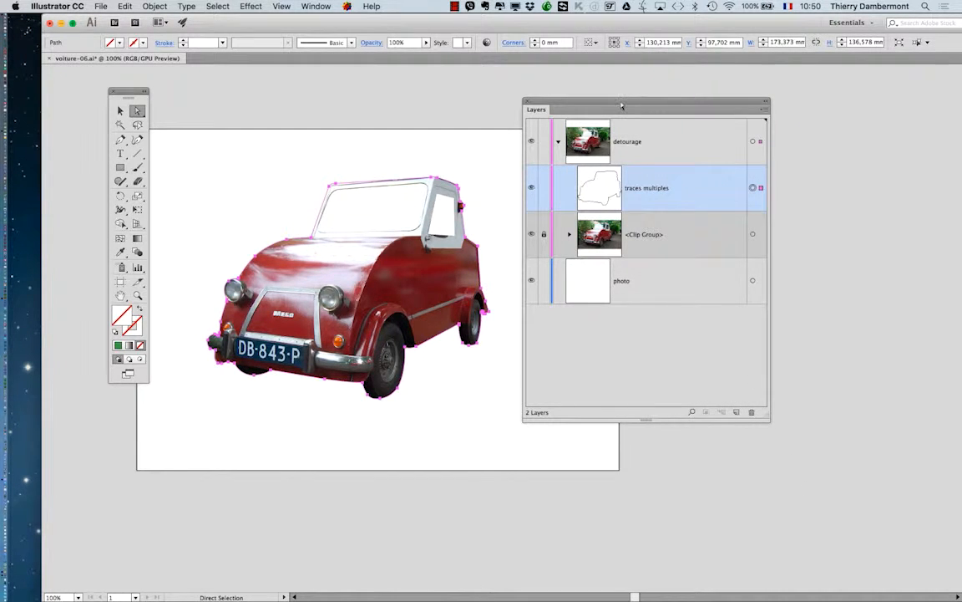
pyautogui.moveTo(622, 106); pyautogui.dragTo(264, 437)
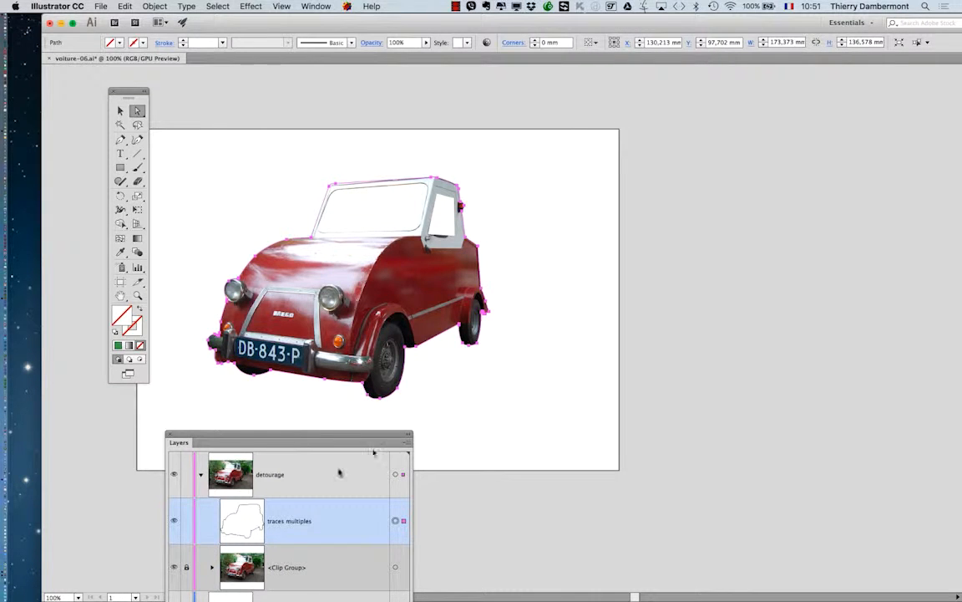
pyautogui.doubleClick(275, 522)
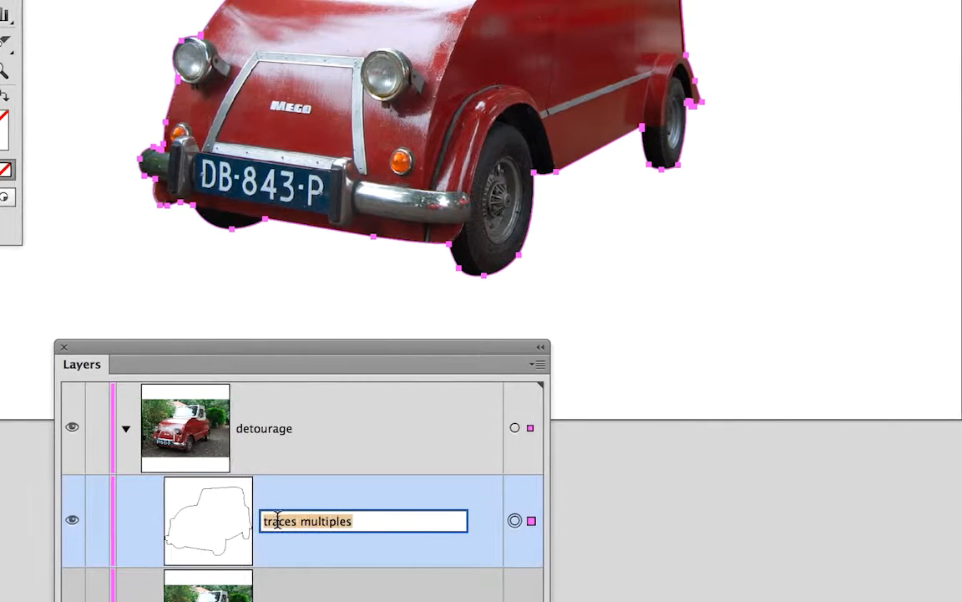
pyautogui.click(277, 521)
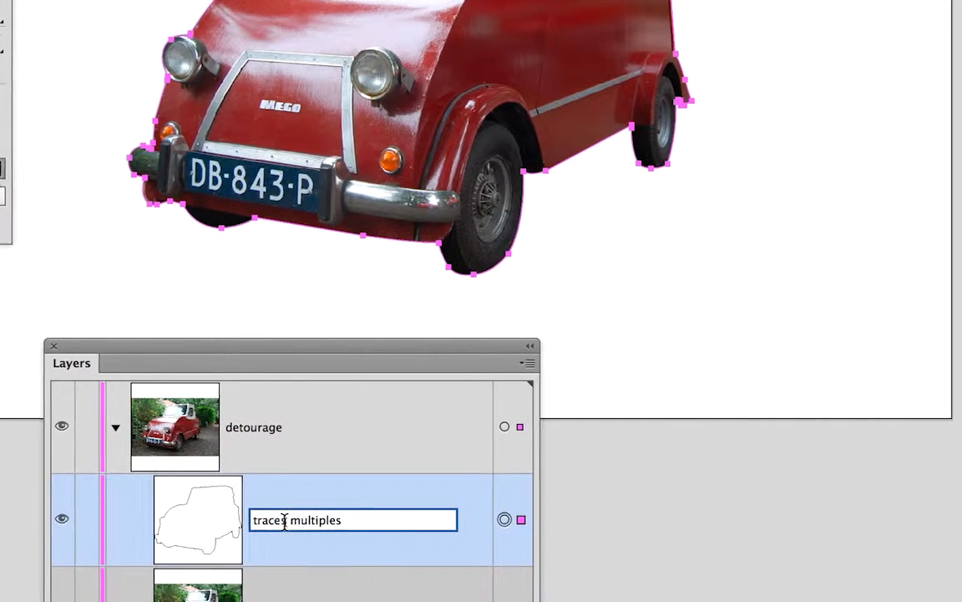
pyautogui.doubleClick(275, 522)
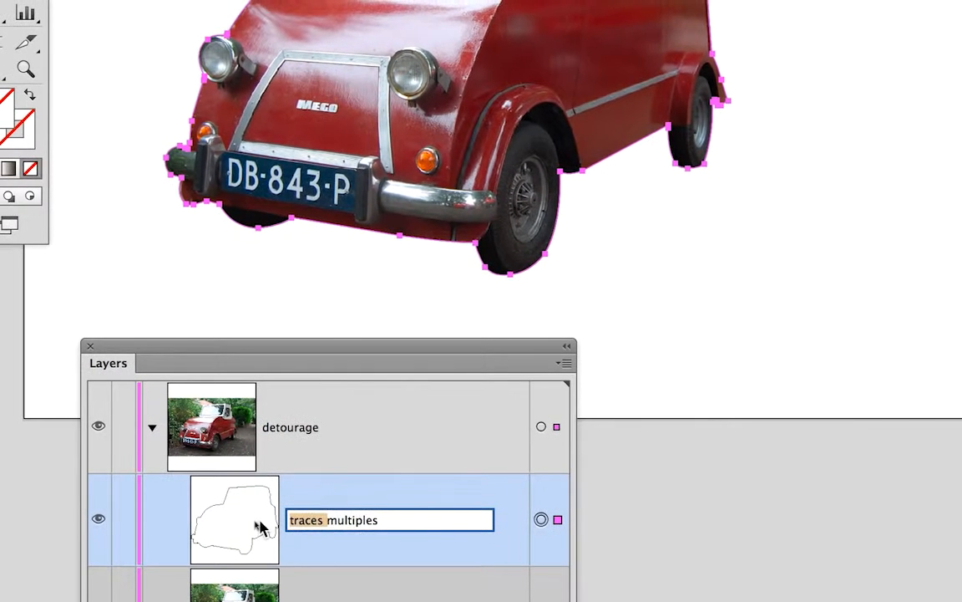
pyautogui.write('contours')
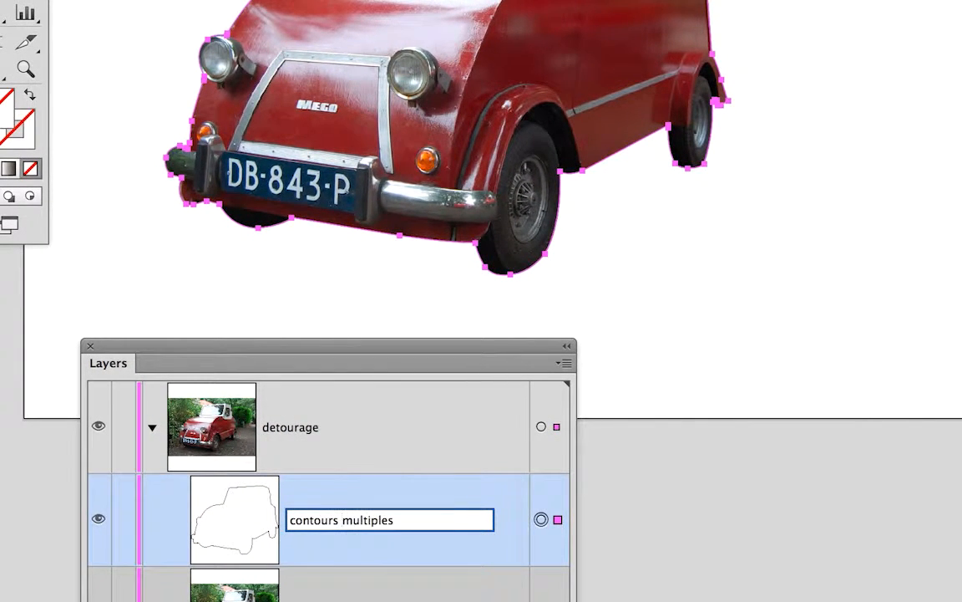
pyautogui.press('Return')
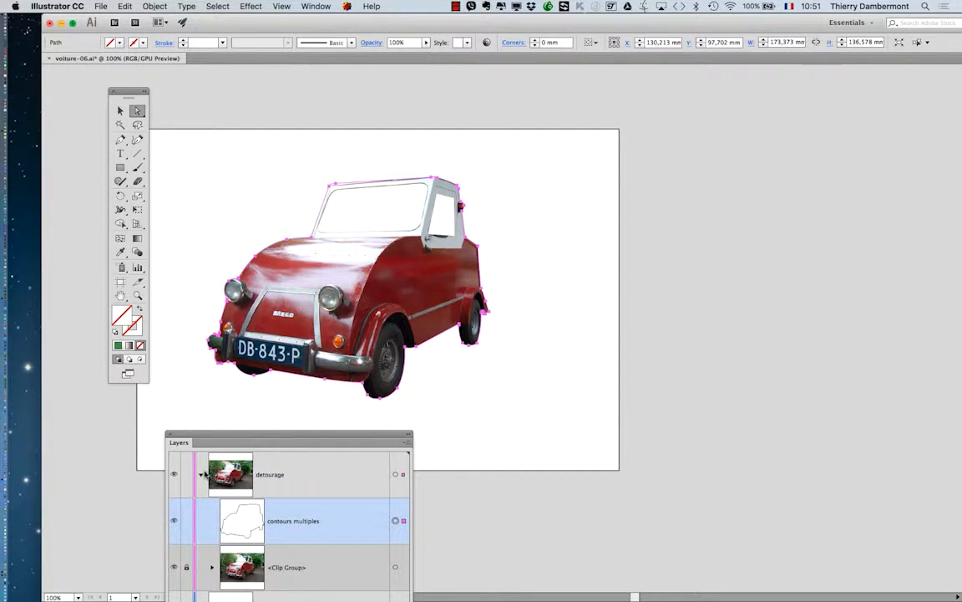
# Move the layer list lower and show the path's Appearance attributes in a separate, taller window beside the car
pyautogui.moveTo(284, 434); pyautogui.dragTo(207, 472)
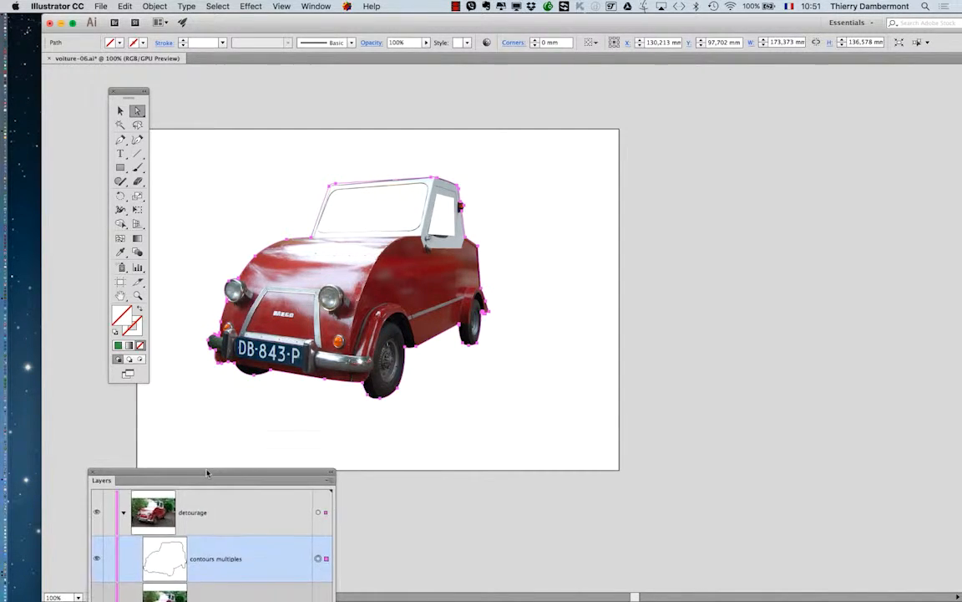
pyautogui.click(318, 6)
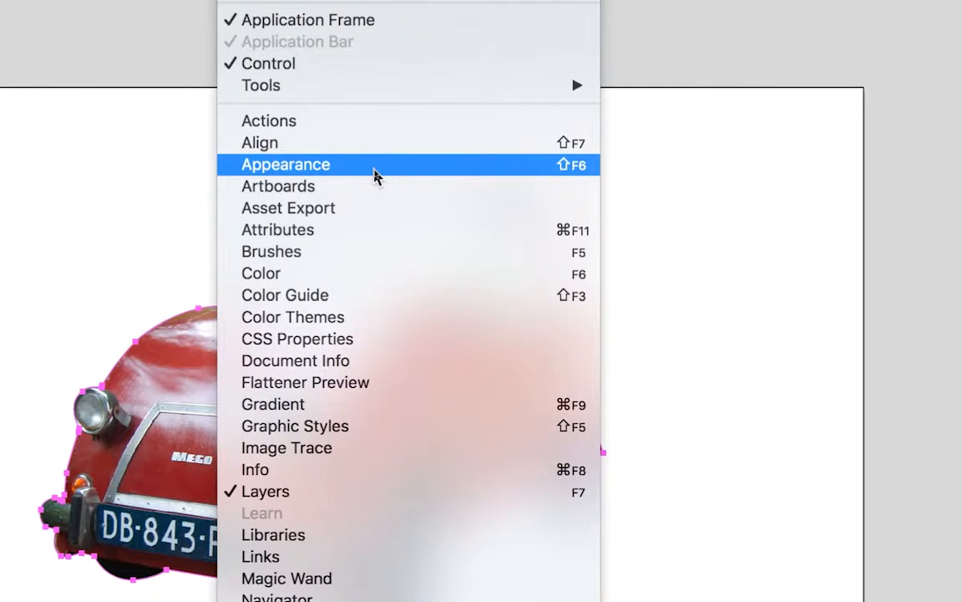
pyautogui.click(375, 166)
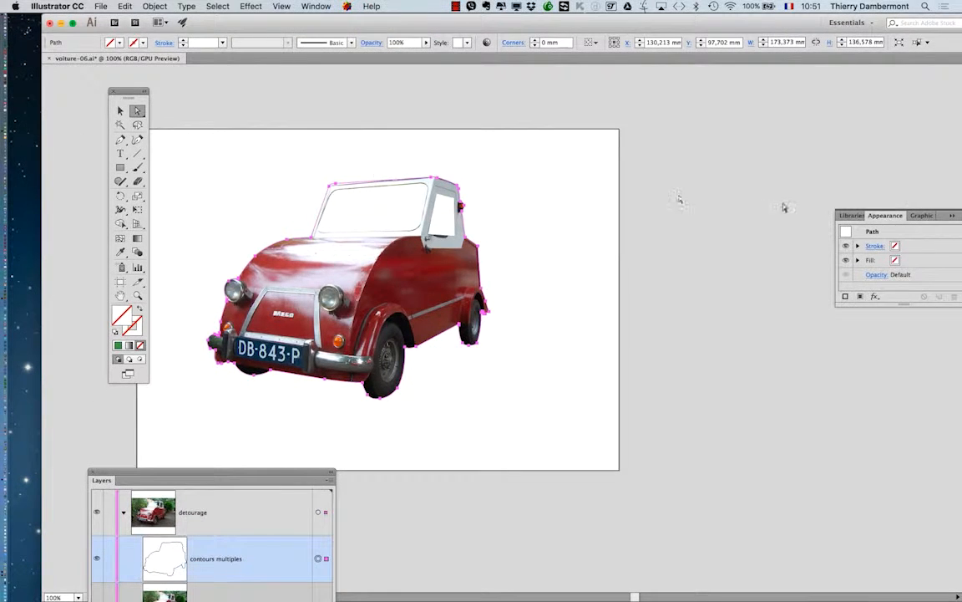
pyautogui.moveTo(856, 215); pyautogui.dragTo(545, 165)
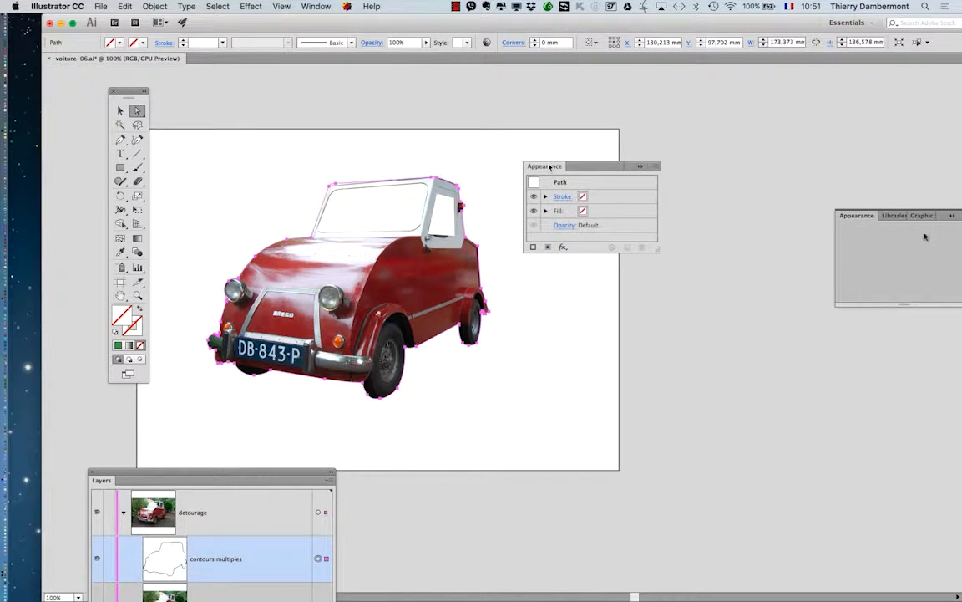
pyautogui.click(894, 214)
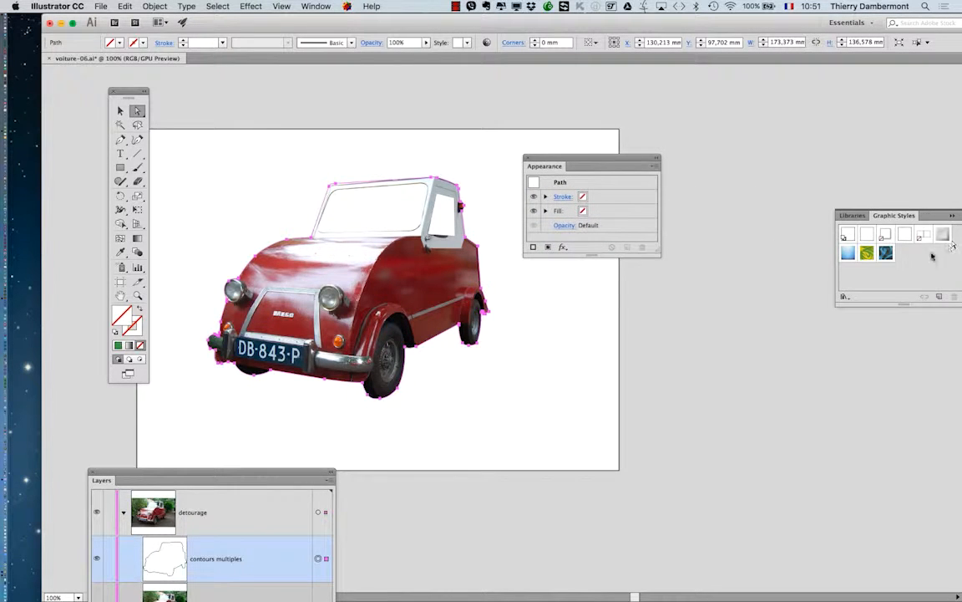
pyautogui.click(950, 216)
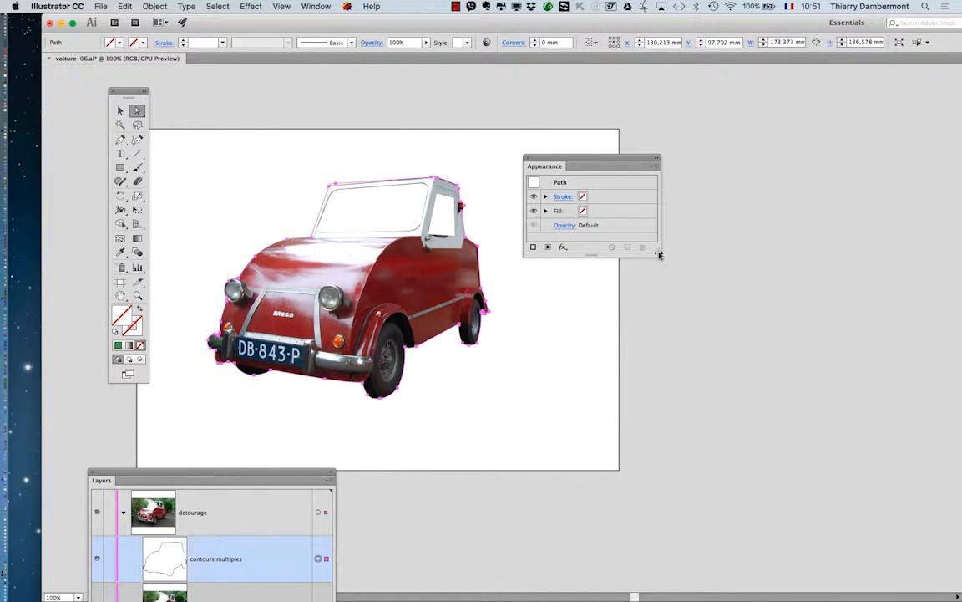
pyautogui.moveTo(658, 254); pyautogui.dragTo(653, 338)
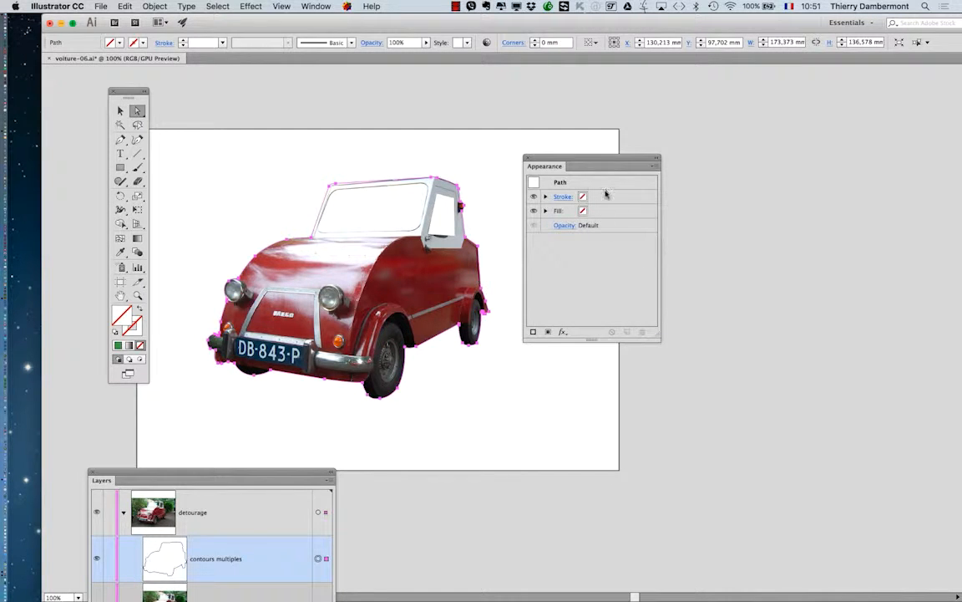
# Apply a dark blue stroke to the contours multiples path and move its appearance settings clear of the artboard
pyautogui.click(607, 198)
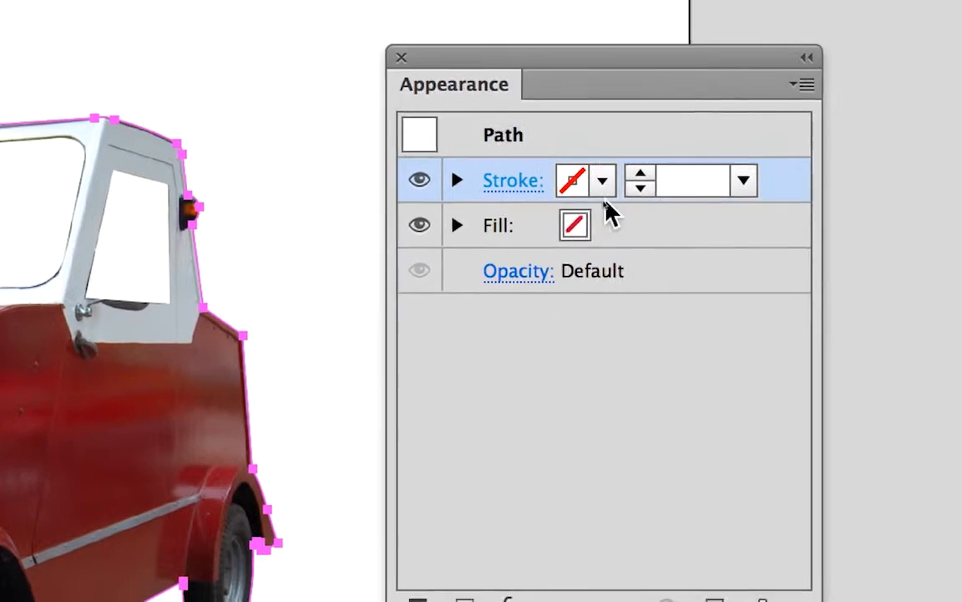
pyautogui.click(701, 194)
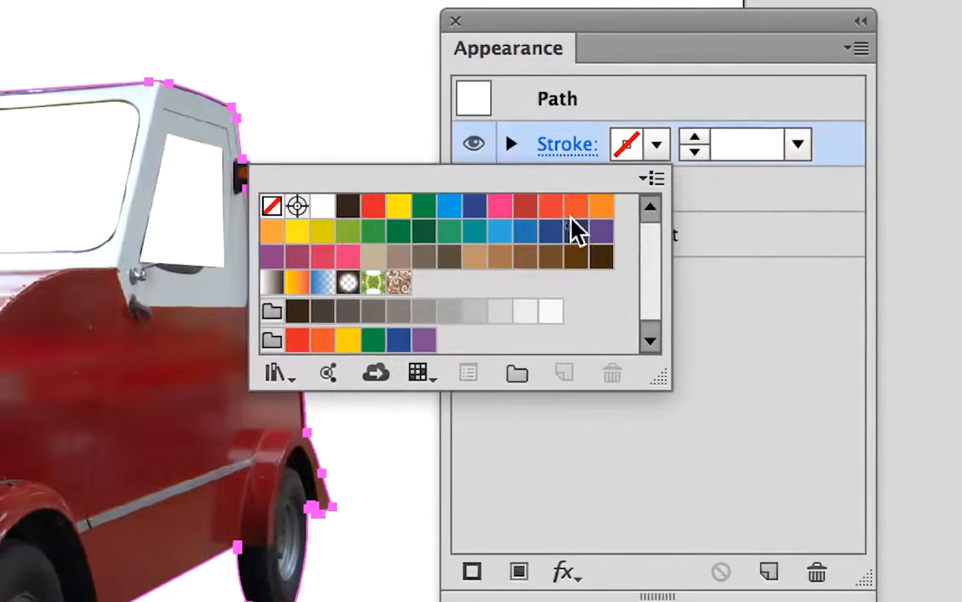
pyautogui.click(576, 230)
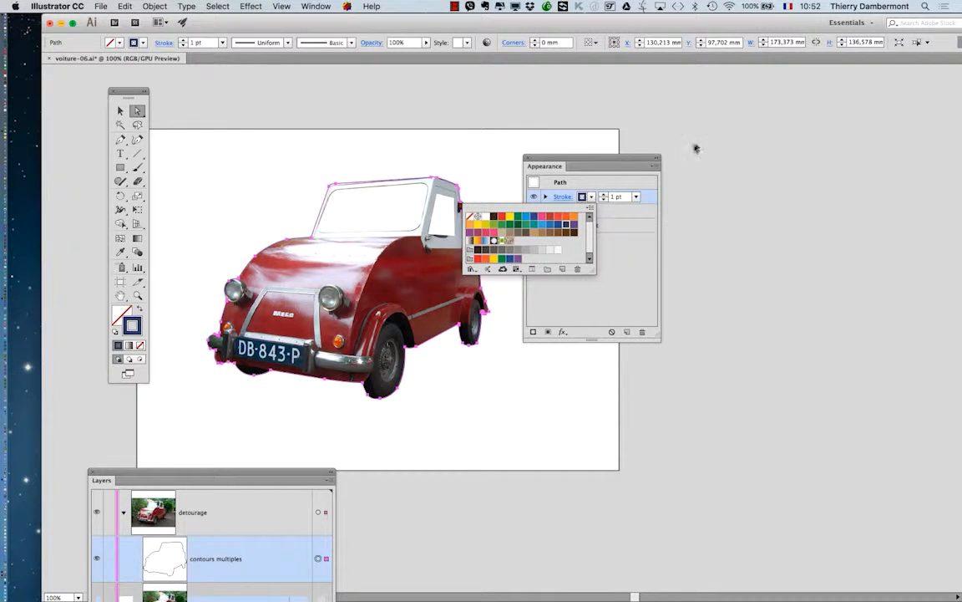
pyautogui.click(632, 158)
pyautogui.moveTo(646, 158); pyautogui.dragTo(743, 144)
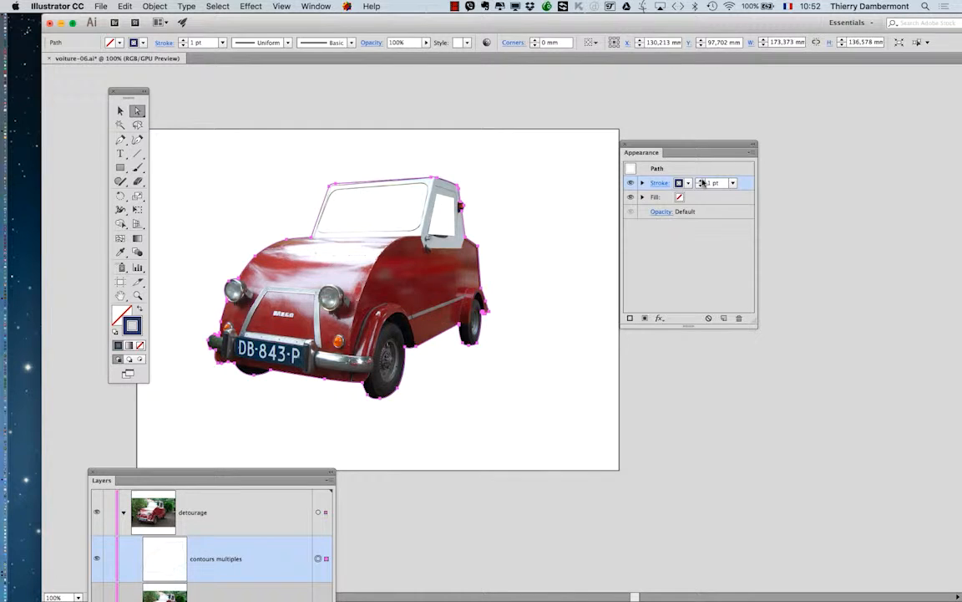
# Set the car outline's stroke weight to 4 pt and change its colour to light green
pyautogui.click(701, 181)
pyautogui.click(701, 181)
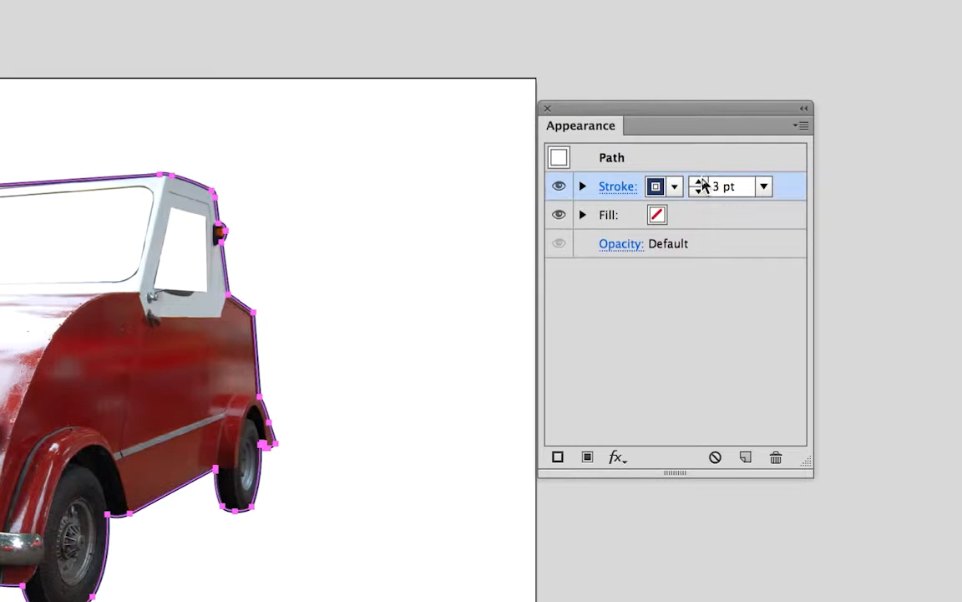
pyautogui.click(701, 182)
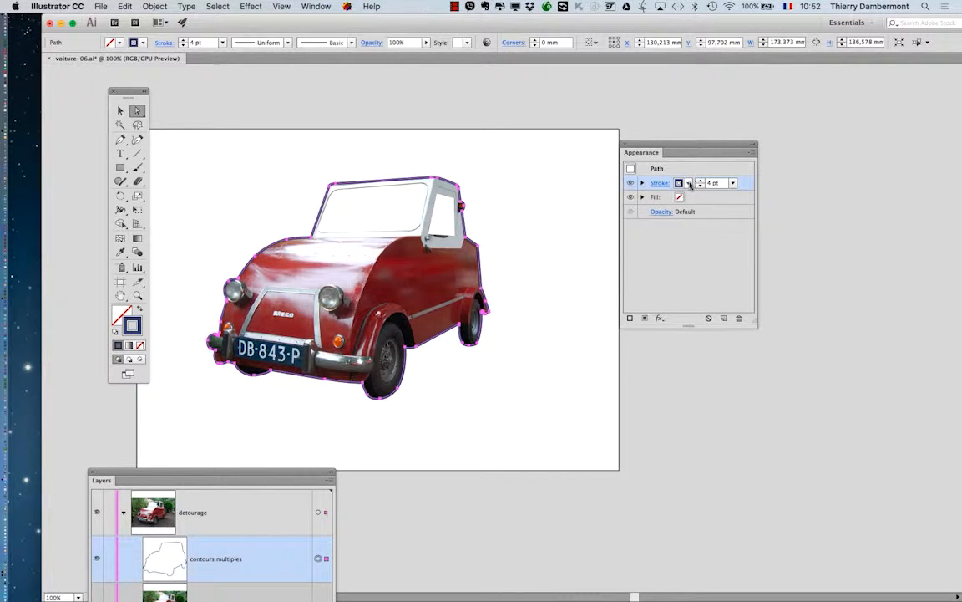
pyautogui.click(689, 183)
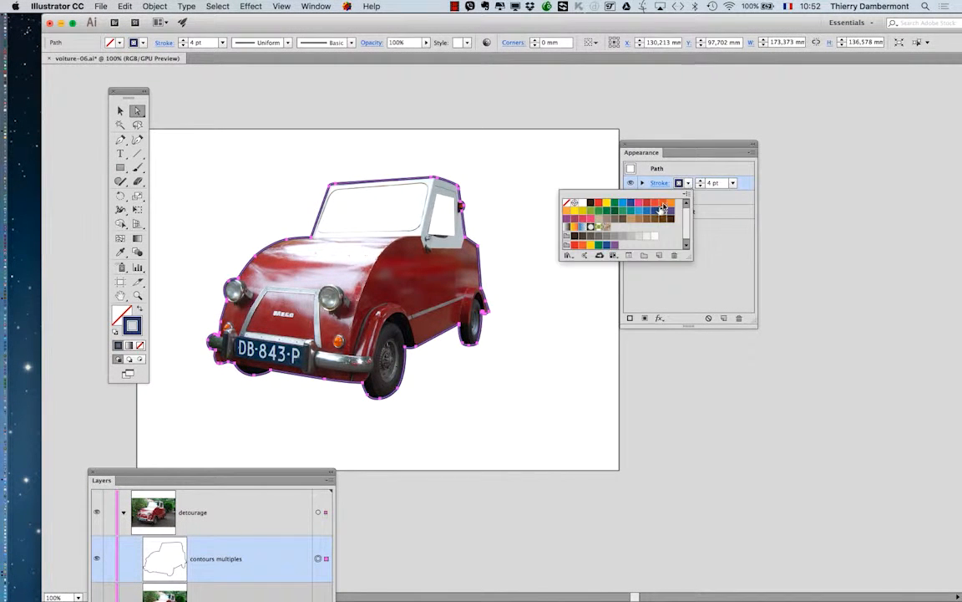
pyautogui.click(590, 213)
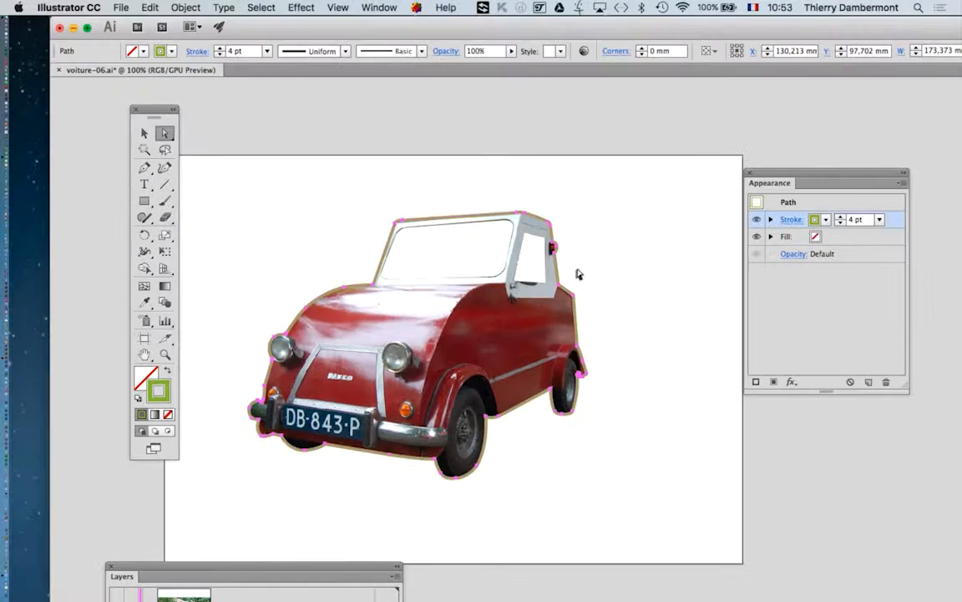
# Examine the green stroke around the amber side lamp at 800% and check the outline and clip group in the layer list
pyautogui.scroll(6, 473, 215)
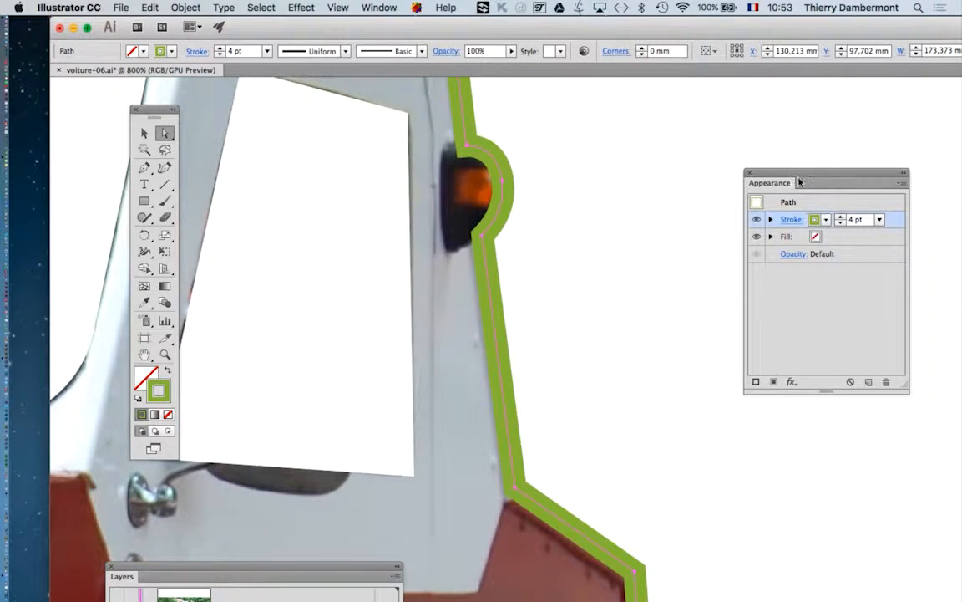
pyautogui.moveTo(791, 182); pyautogui.dragTo(728, 133)
pyautogui.moveTo(527, 292); pyautogui.dragTo(635, 393)
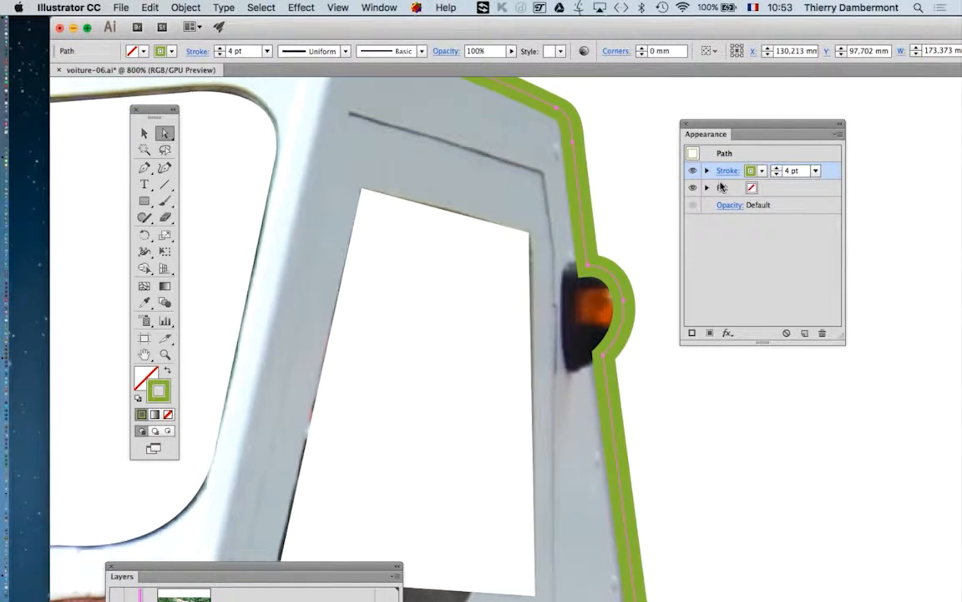
pyautogui.moveTo(315, 573); pyautogui.dragTo(593, 146)
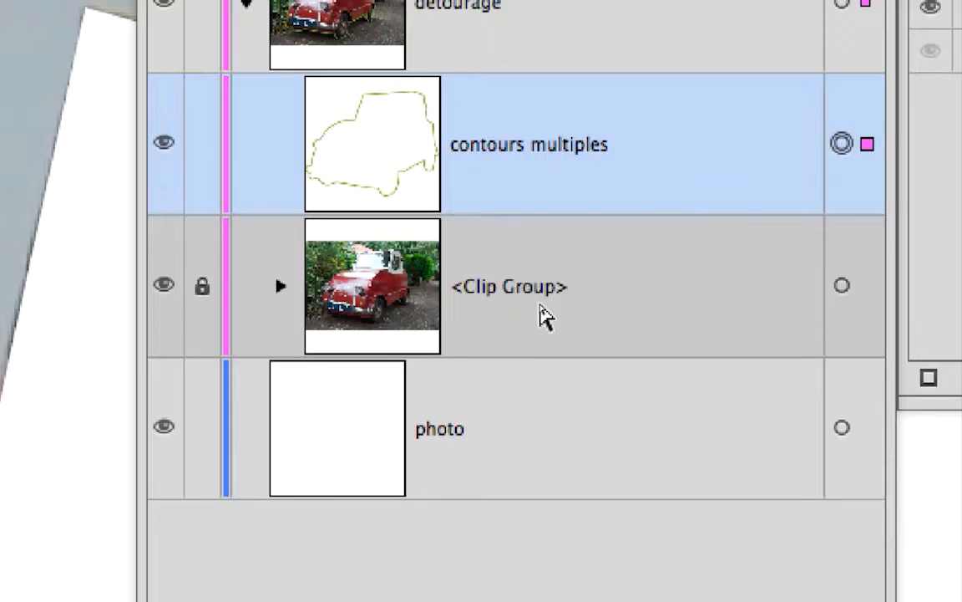
pyautogui.click(544, 316)
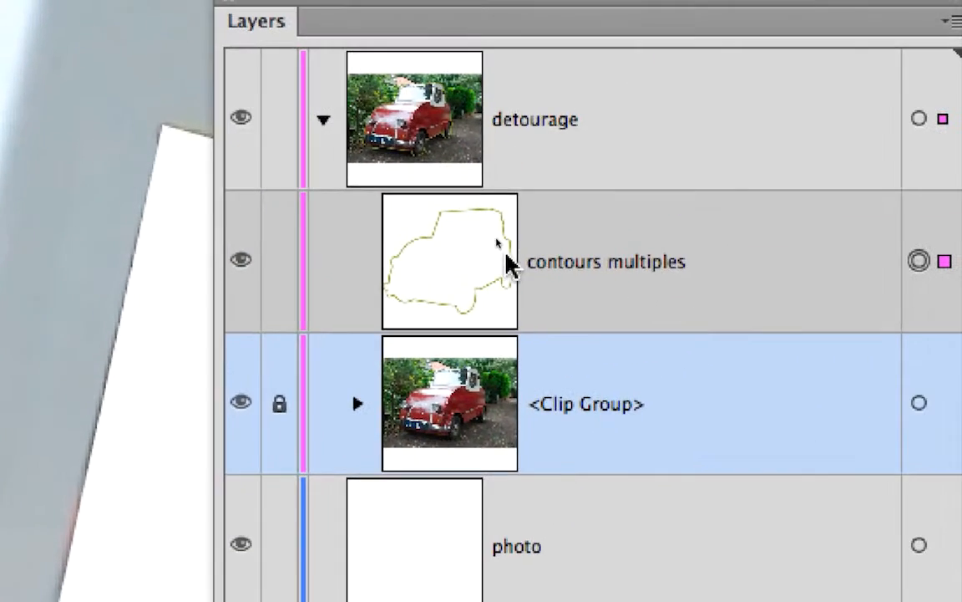
pyautogui.click(706, 293)
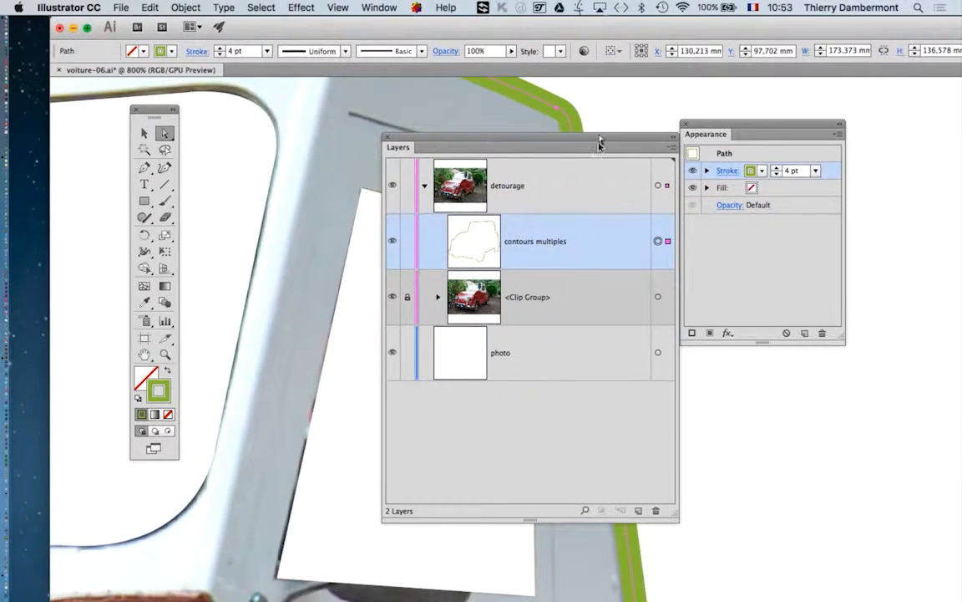
pyautogui.moveTo(599, 144); pyautogui.dragTo(541, 445)
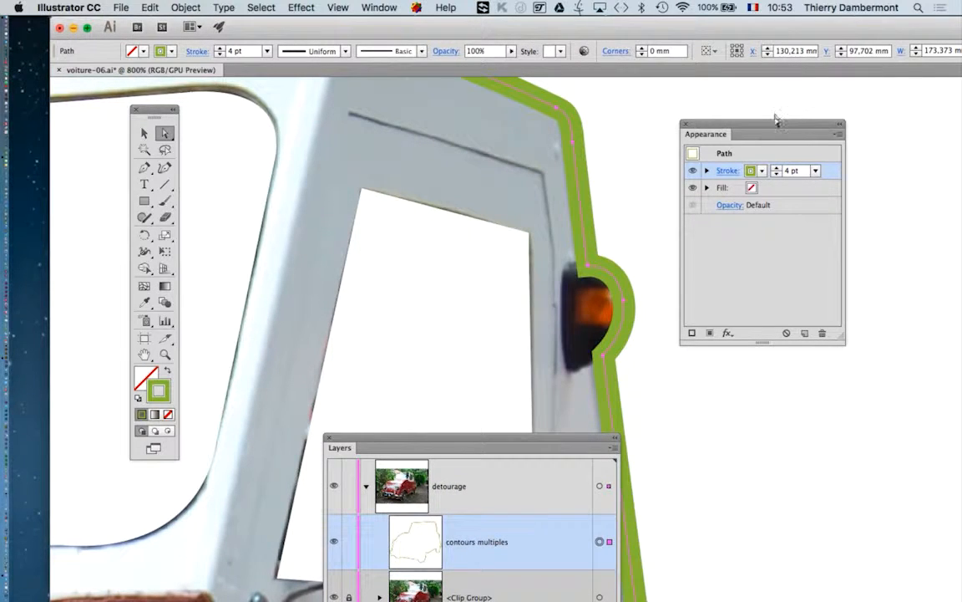
pyautogui.moveTo(777, 125); pyautogui.dragTo(794, 135)
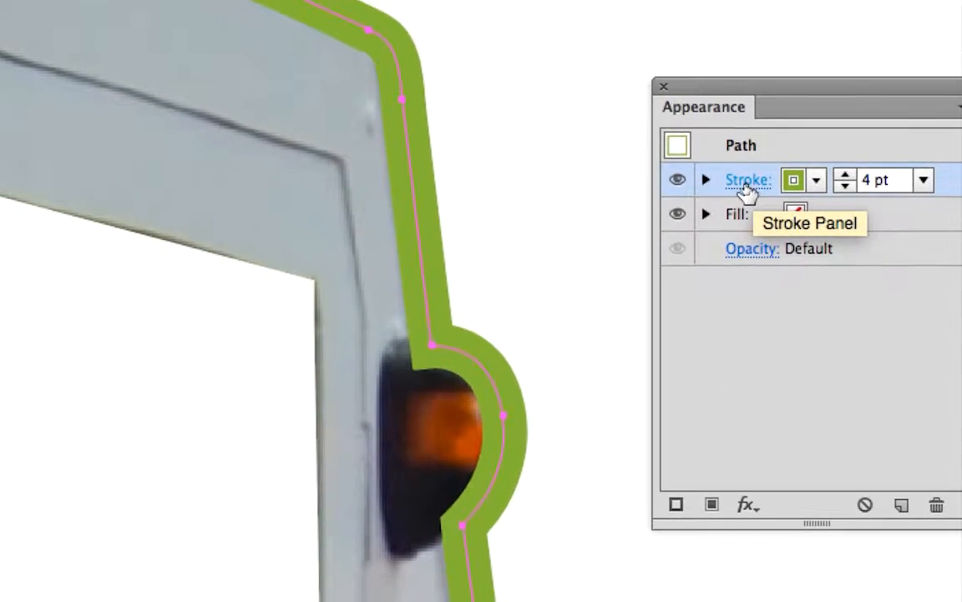
# Align the 4 pt green stroke of the car outline to the outside of the path
pyautogui.click(746, 185)
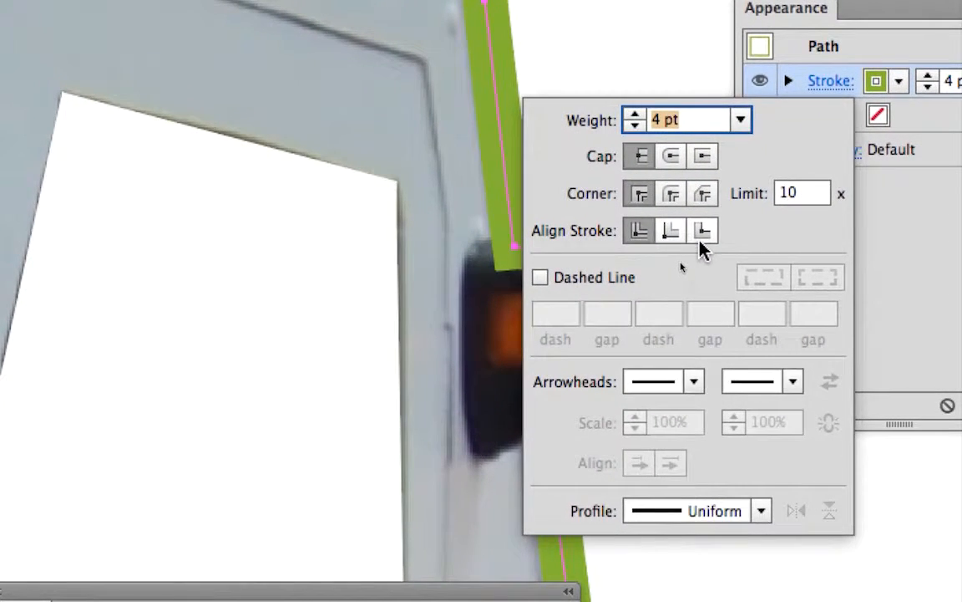
pyautogui.click(707, 244)
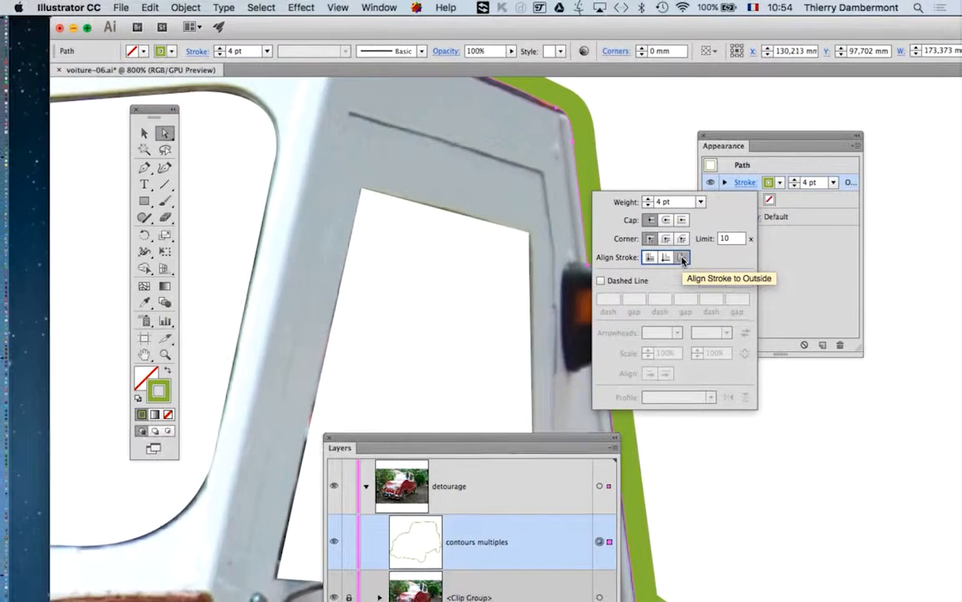
pyautogui.click(746, 184)
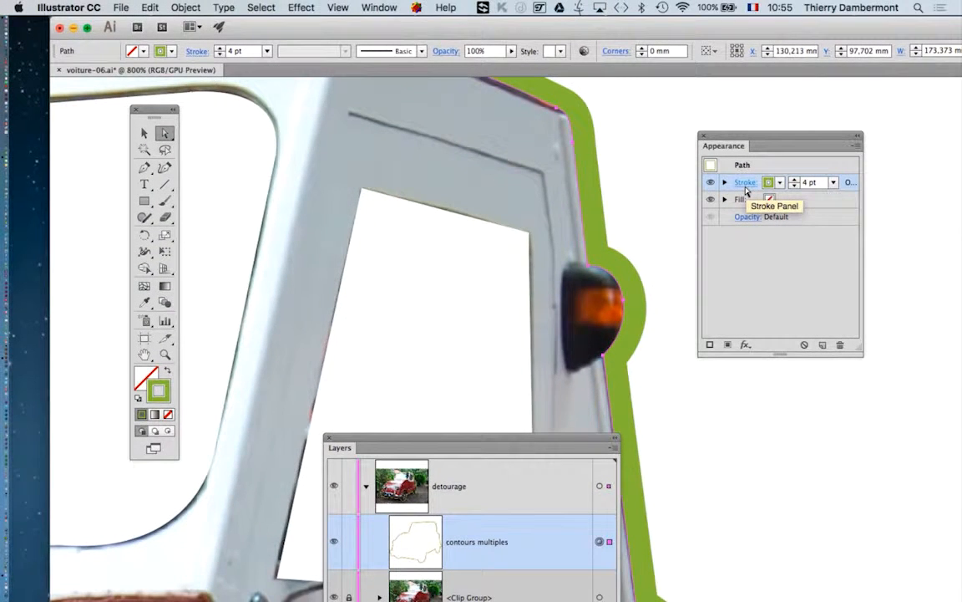
pyautogui.click(746, 184)
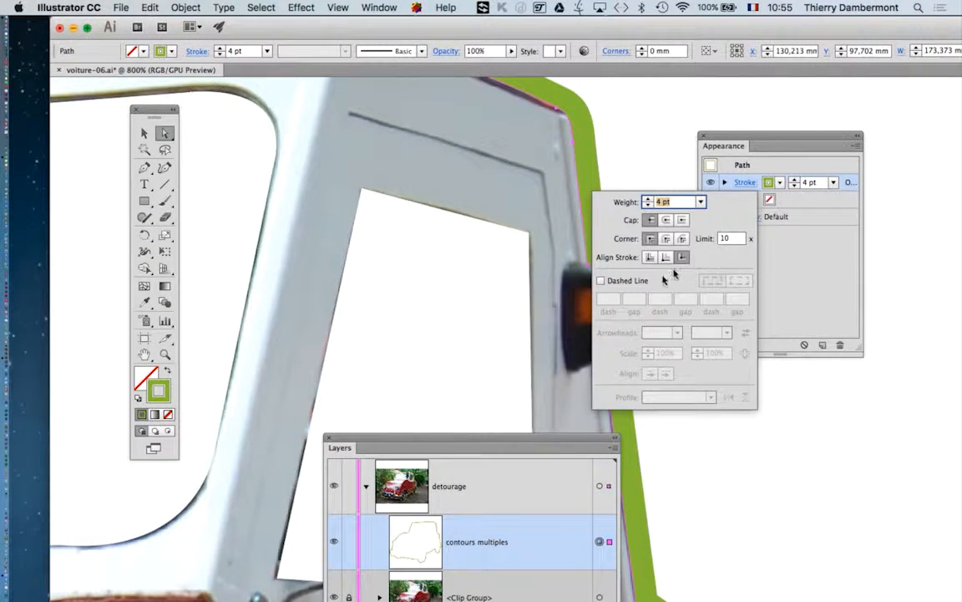
pyautogui.click(682, 258)
pyautogui.click(773, 145)
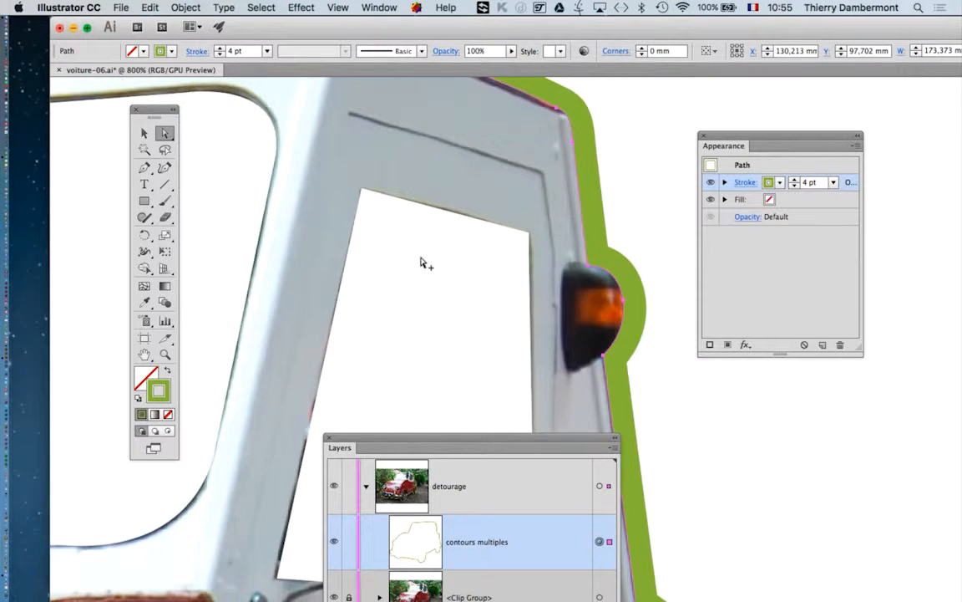
# Move the layer list clear of the car and widen the Appearance window enough to show the stroke's full attributes
pyautogui.scroll(-4, 422, 262)
pyautogui.moveTo(329, 360); pyautogui.dragTo(514, 255)
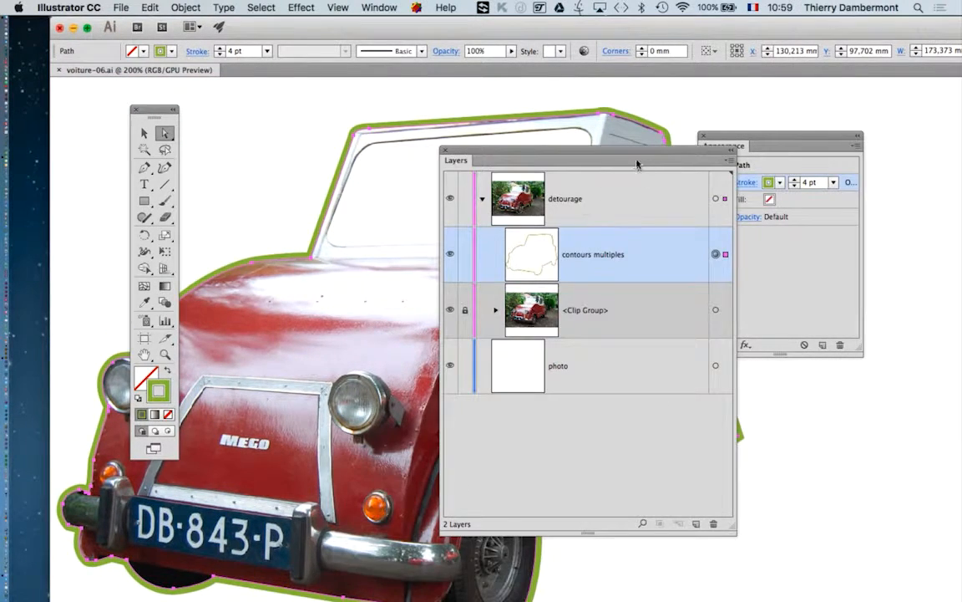
pyautogui.moveTo(637, 153); pyautogui.dragTo(418, 285)
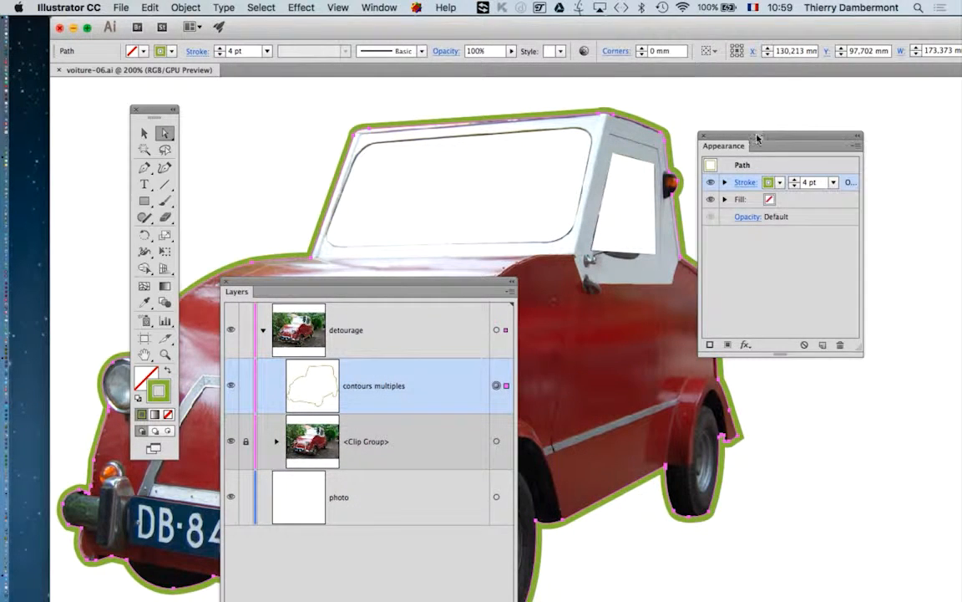
pyautogui.moveTo(757, 138); pyautogui.dragTo(728, 132)
pyautogui.moveTo(827, 339); pyautogui.dragTo(944, 410)
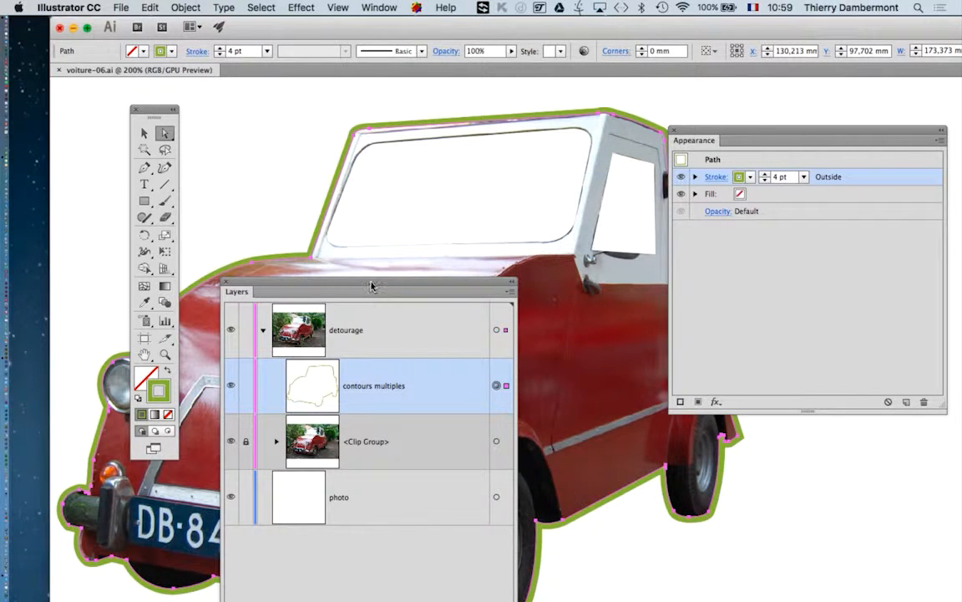
pyautogui.moveTo(370, 284); pyautogui.dragTo(822, 528)
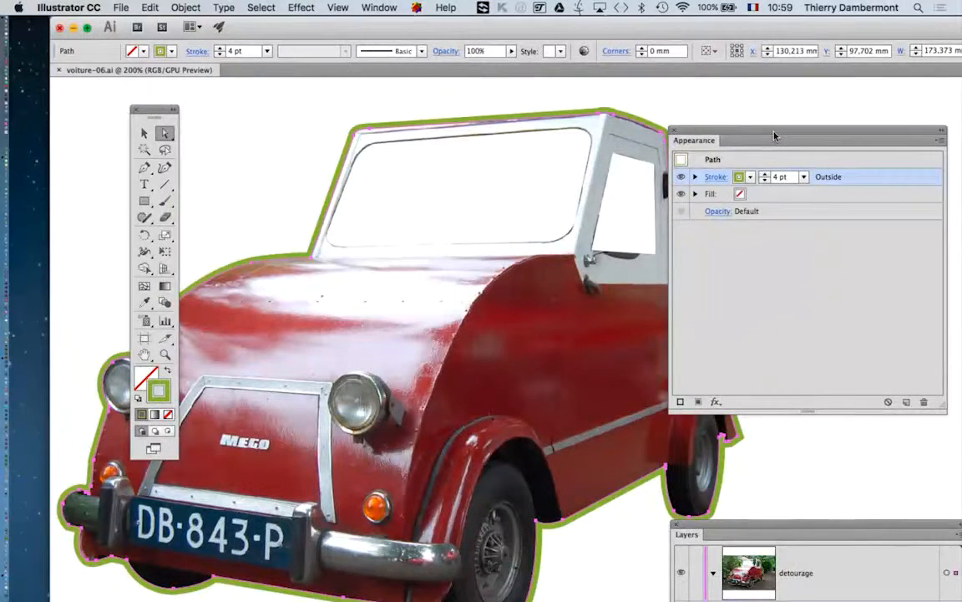
pyautogui.moveTo(774, 143); pyautogui.dragTo(714, 141)
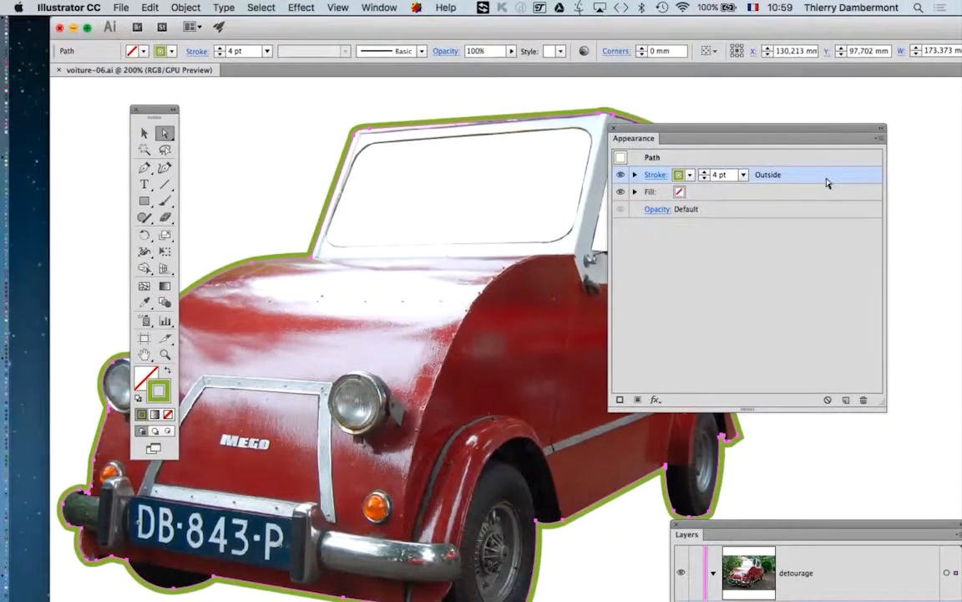
pyautogui.moveTo(883, 403); pyautogui.dragTo(805, 403)
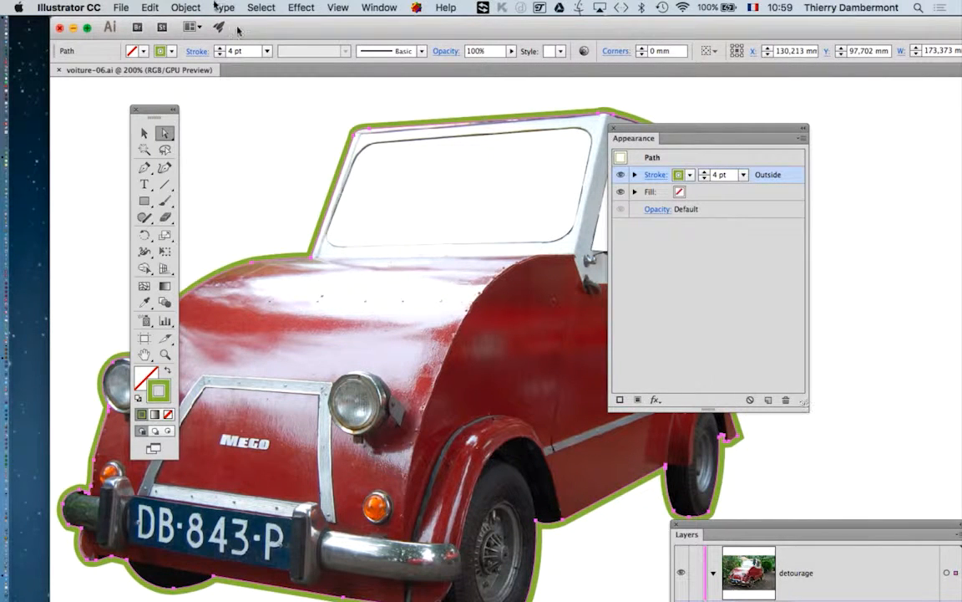
# Add an Offset Path effect to the green stroke with preview on, miter joins and a 2 mm offset
pyautogui.click(298, 8)
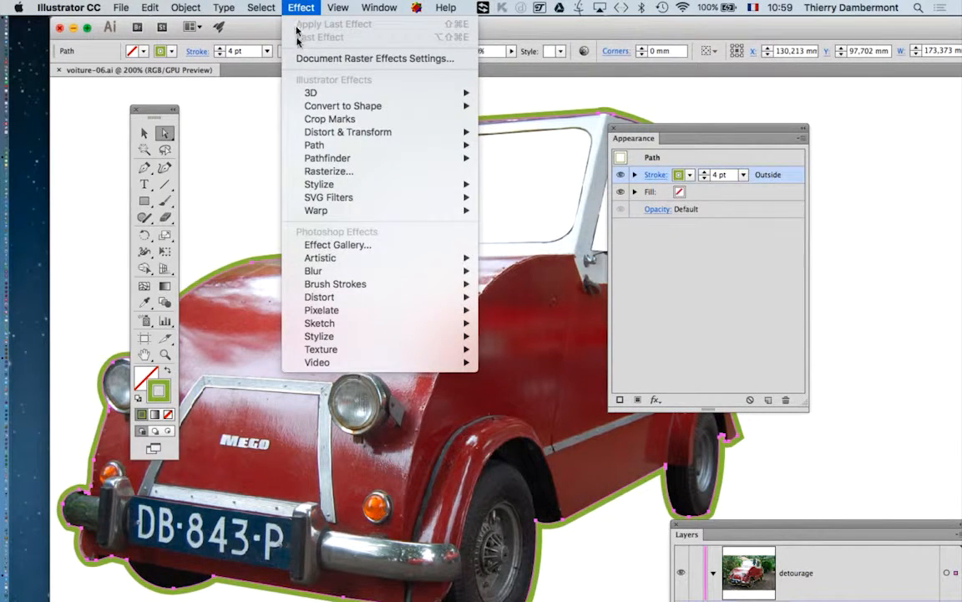
pyautogui.moveTo(315, 164)
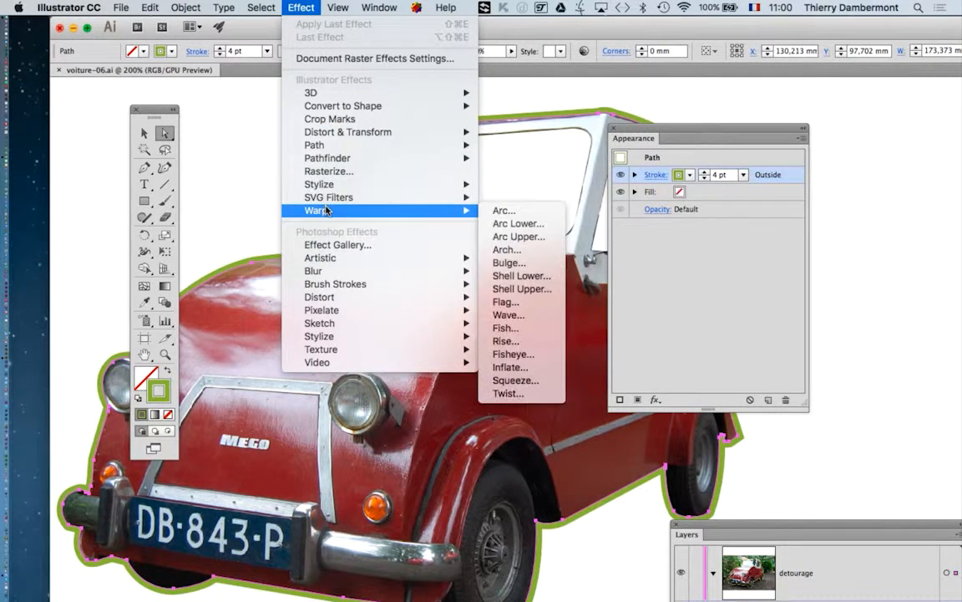
pyautogui.moveTo(326, 200)
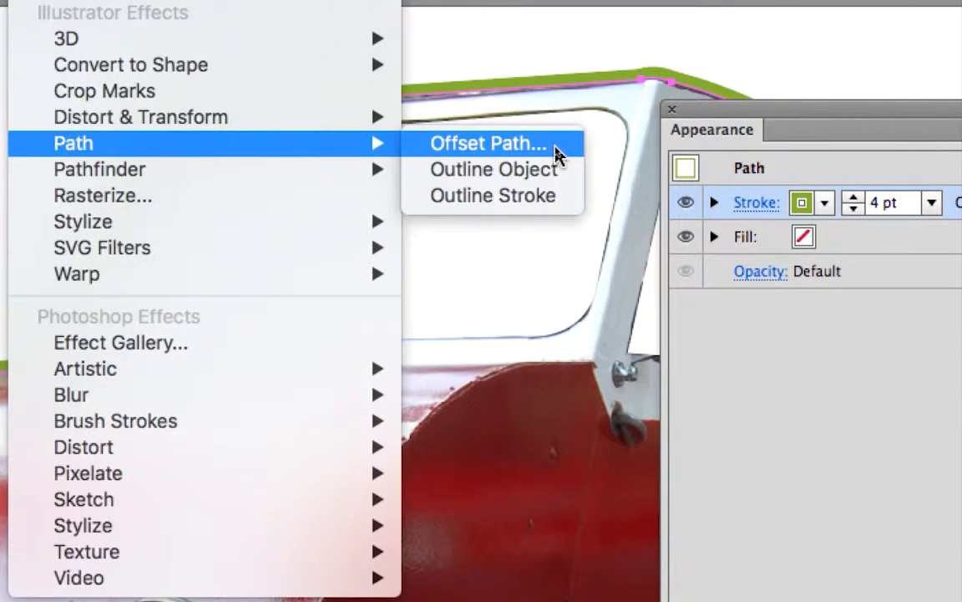
pyautogui.click(558, 156)
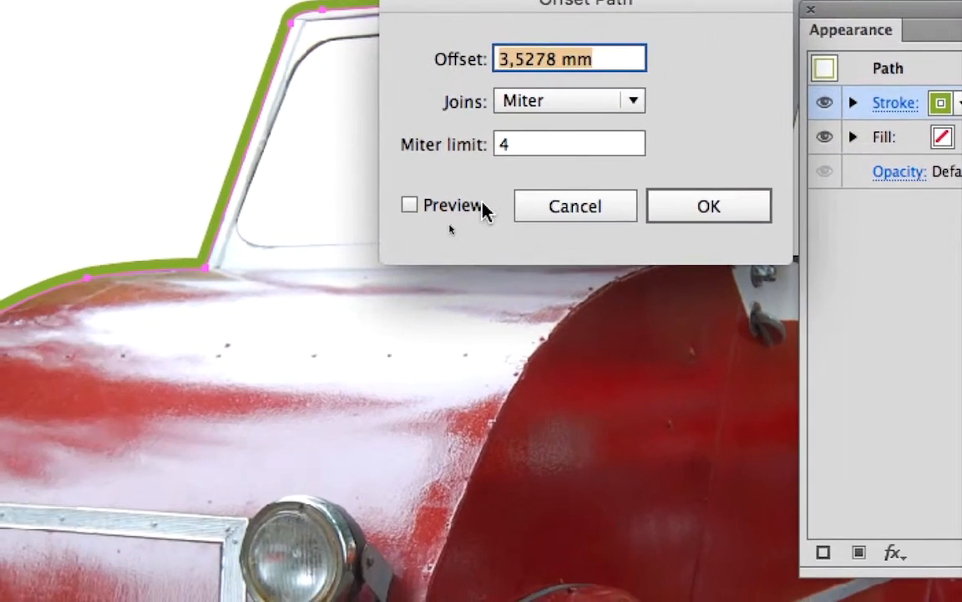
pyautogui.click(143, 269)
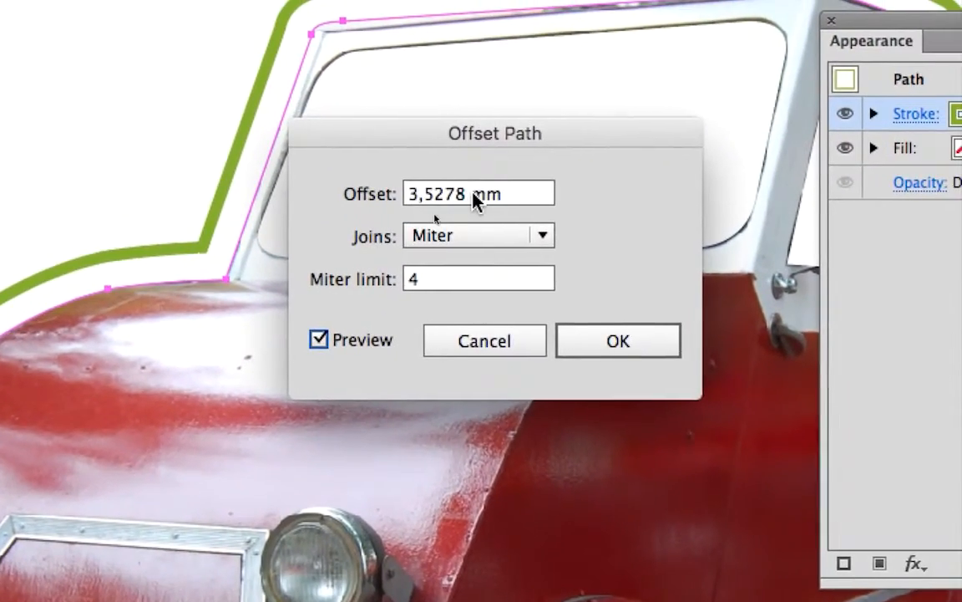
pyautogui.doubleClick(493, 188)
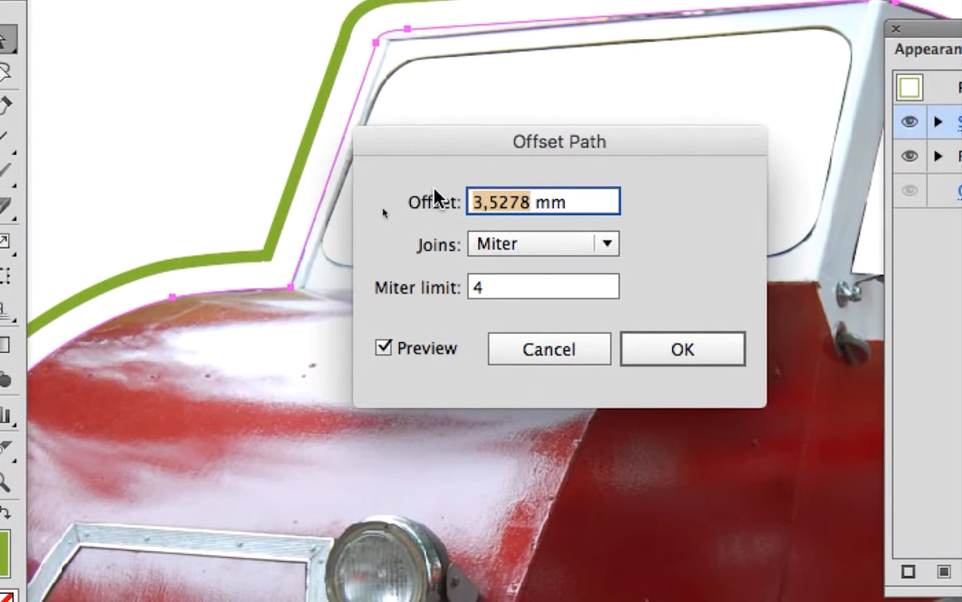
pyautogui.write('2')
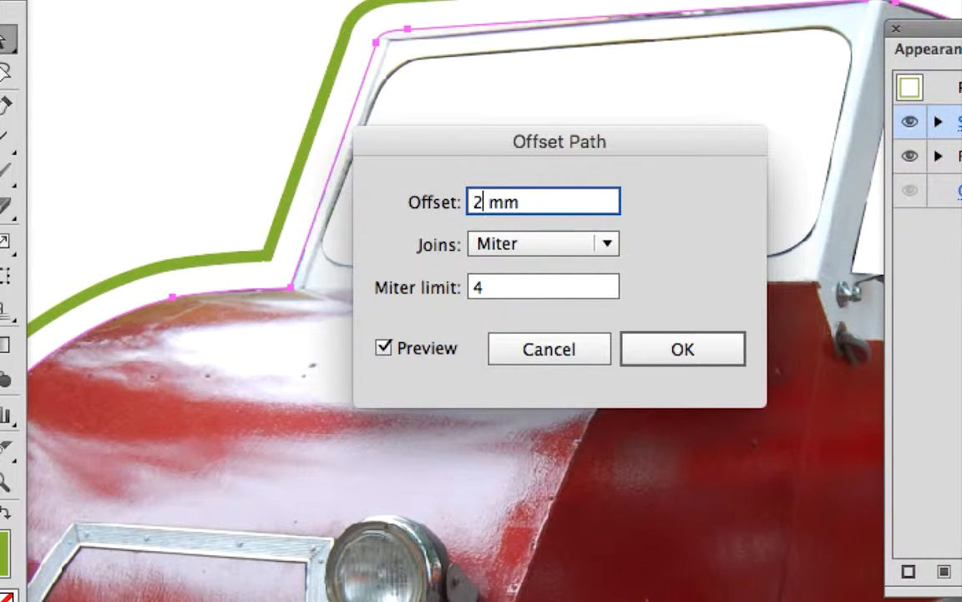
pyautogui.press('Tab')
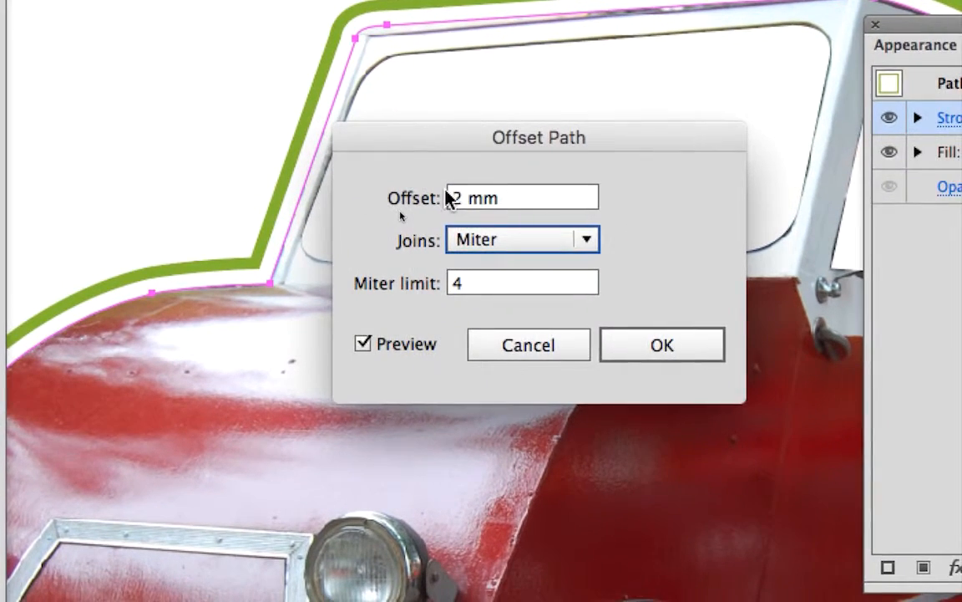
# Increase the stroke's path offset to 5 mm and apply the effect
pyautogui.doubleClick(477, 202)
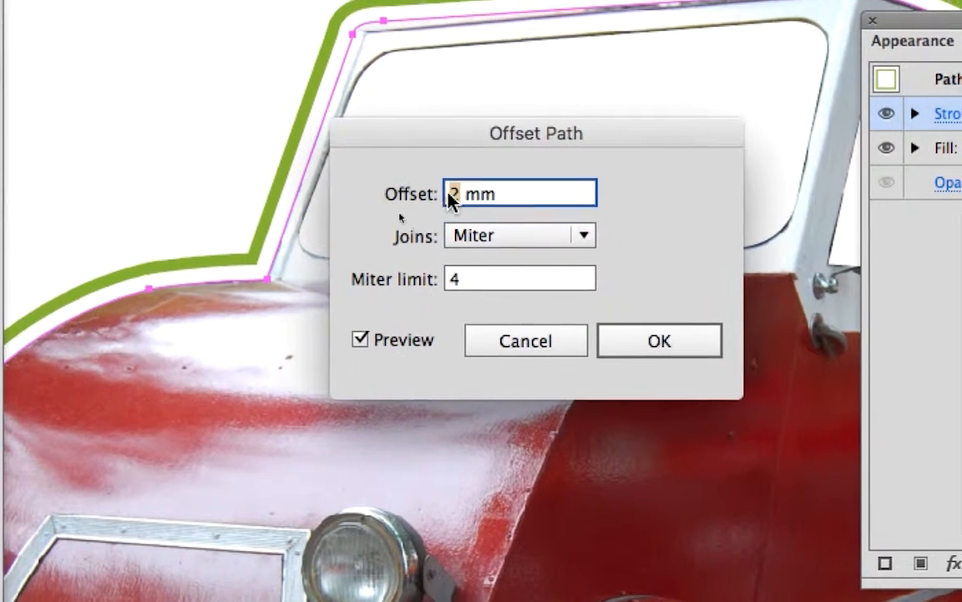
pyautogui.write('5')
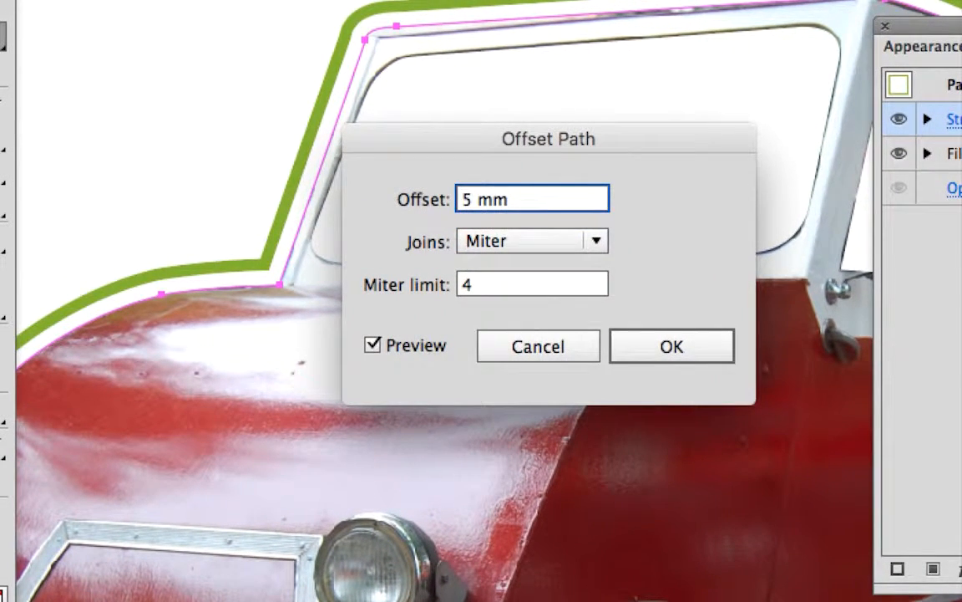
pyautogui.press('Tab')
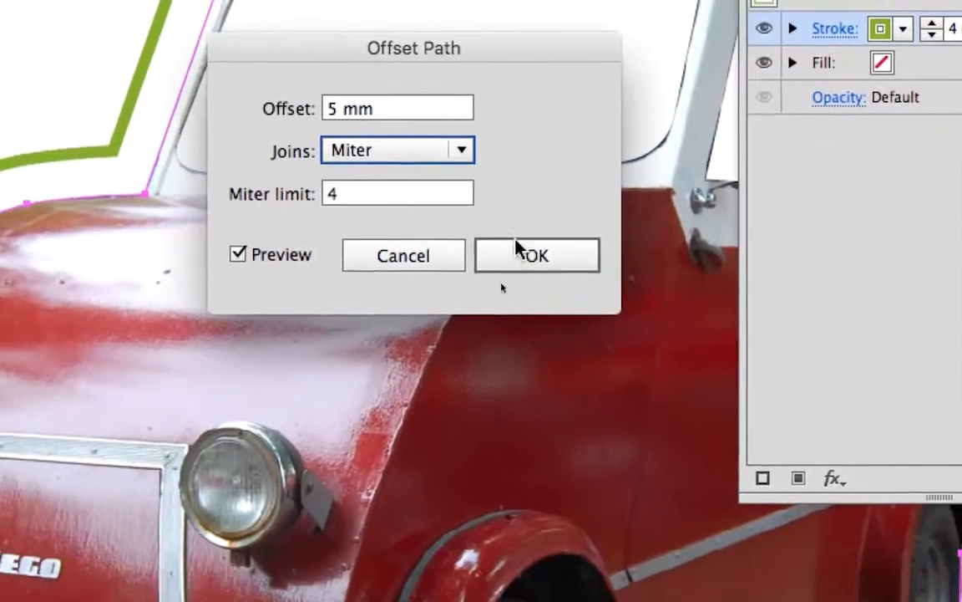
pyautogui.click(652, 344)
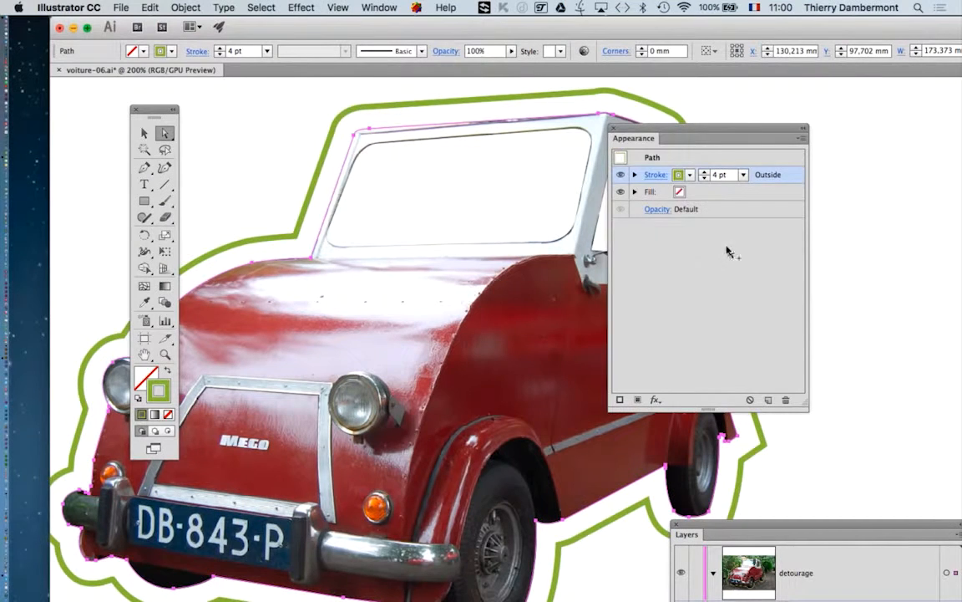
# Show the artboard at 100%, dock the tools at the window edge and place the Appearance attributes beside the car
pyautogui.moveTo(655, 132); pyautogui.dragTo(851, 130)
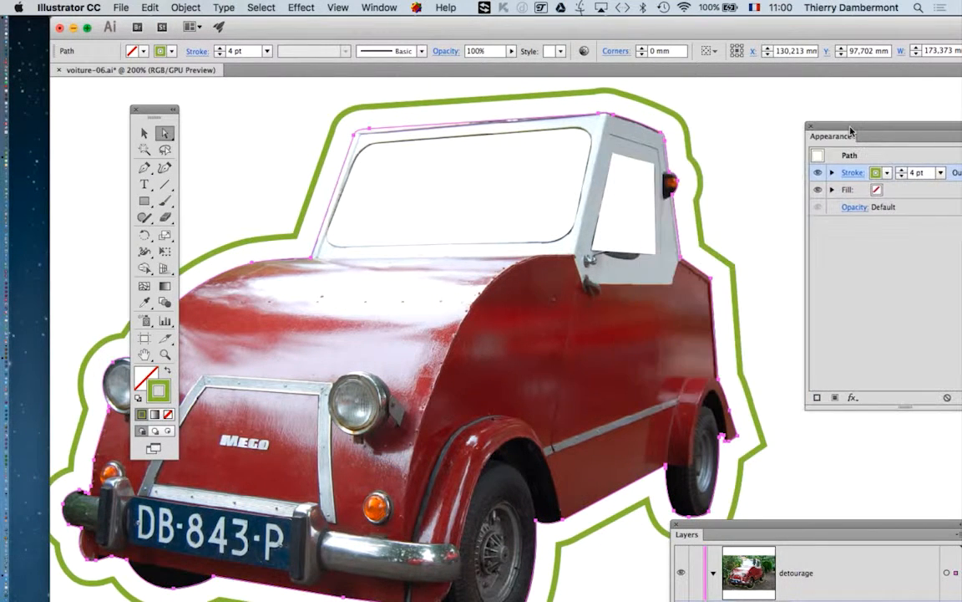
pyautogui.press('super+1')
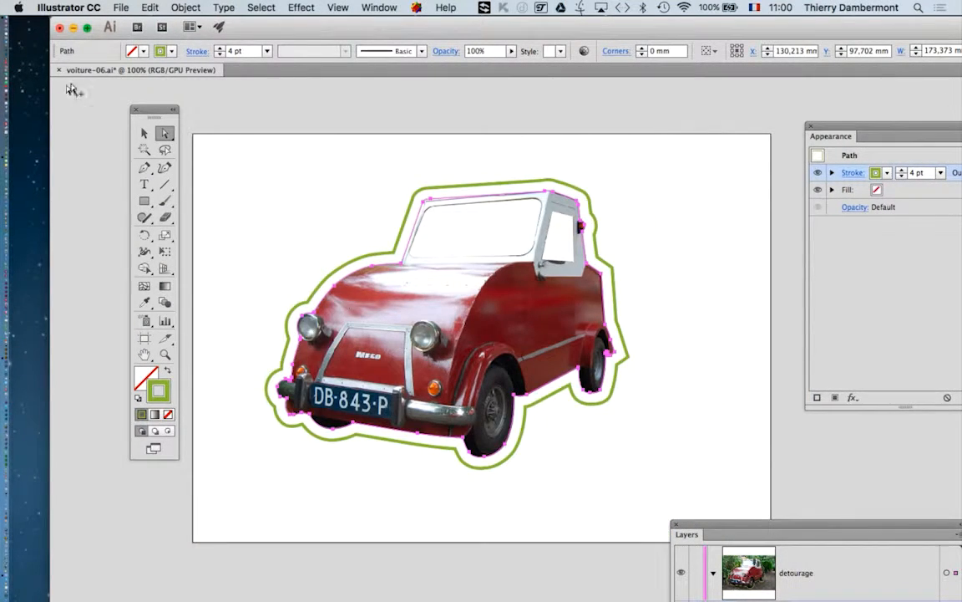
pyautogui.moveTo(146, 109); pyautogui.dragTo(50, 99)
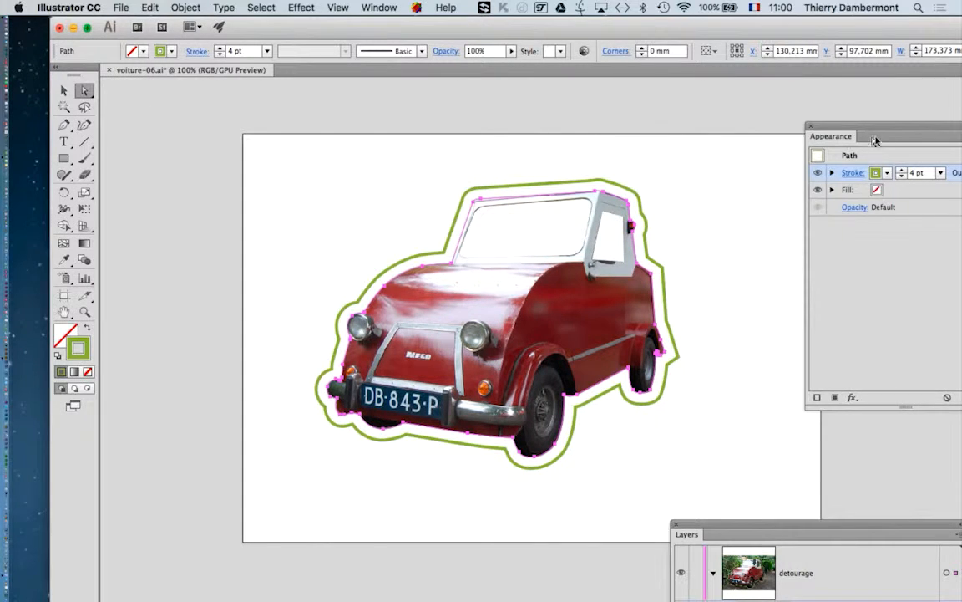
pyautogui.moveTo(879, 131); pyautogui.dragTo(286, 136)
pyautogui.moveTo(575, 265); pyautogui.dragTo(673, 226)
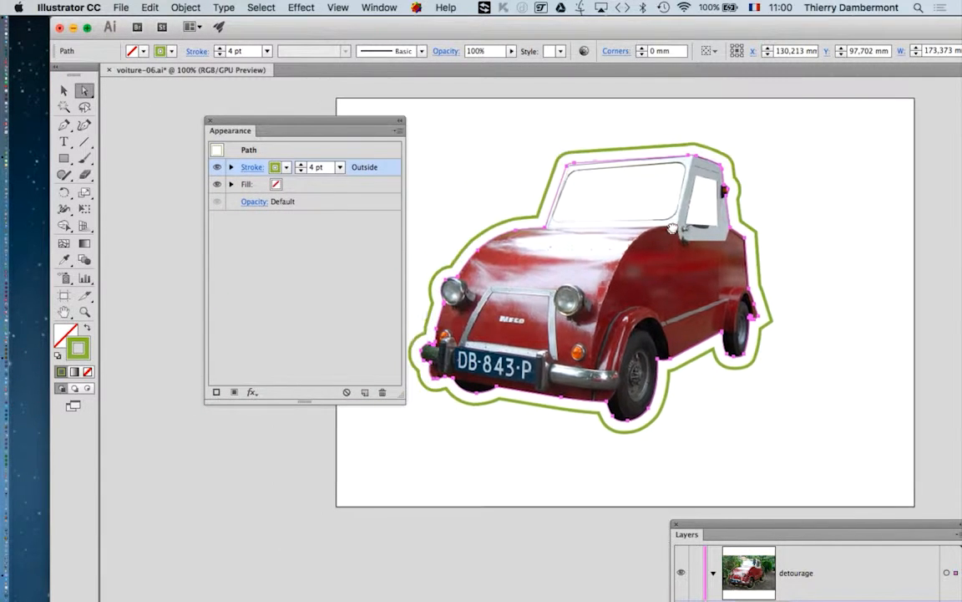
pyautogui.moveTo(328, 130); pyautogui.dragTo(314, 168)
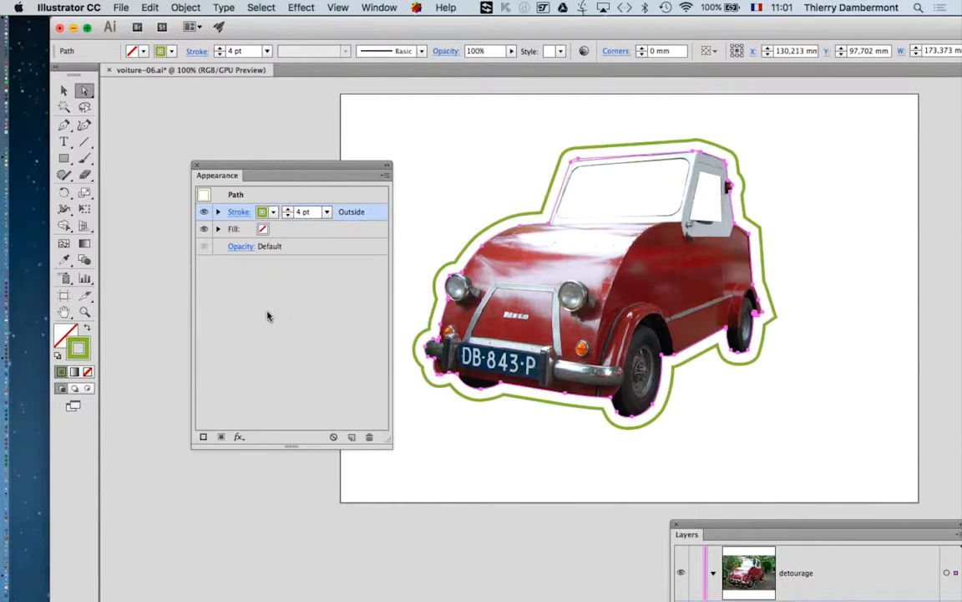
# Reopen the green stroke's existing Offset Path effect, turn on its preview and set the offset to 2 mm
pyautogui.click(301, 6)
pyautogui.click(301, 6)
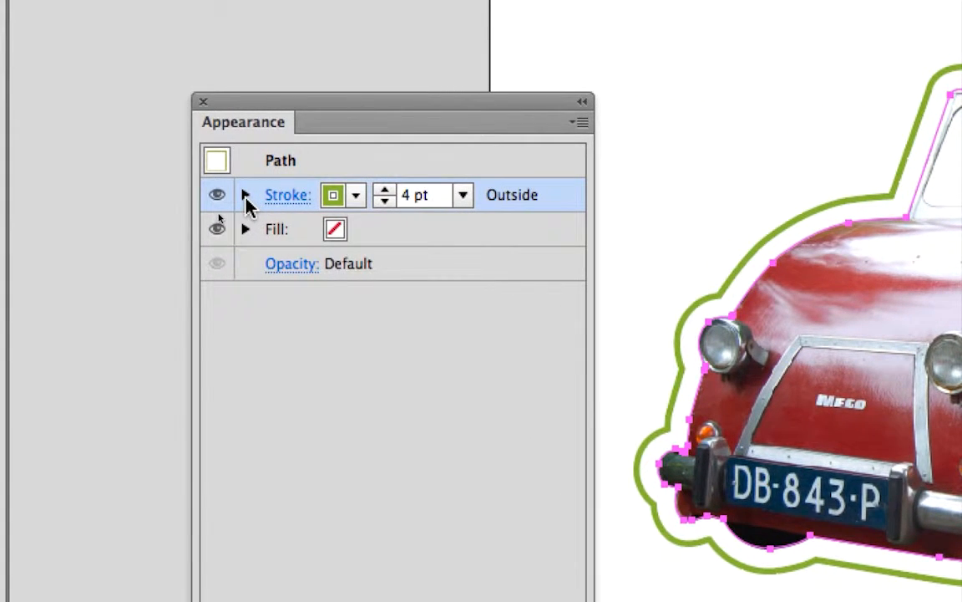
pyautogui.click(246, 196)
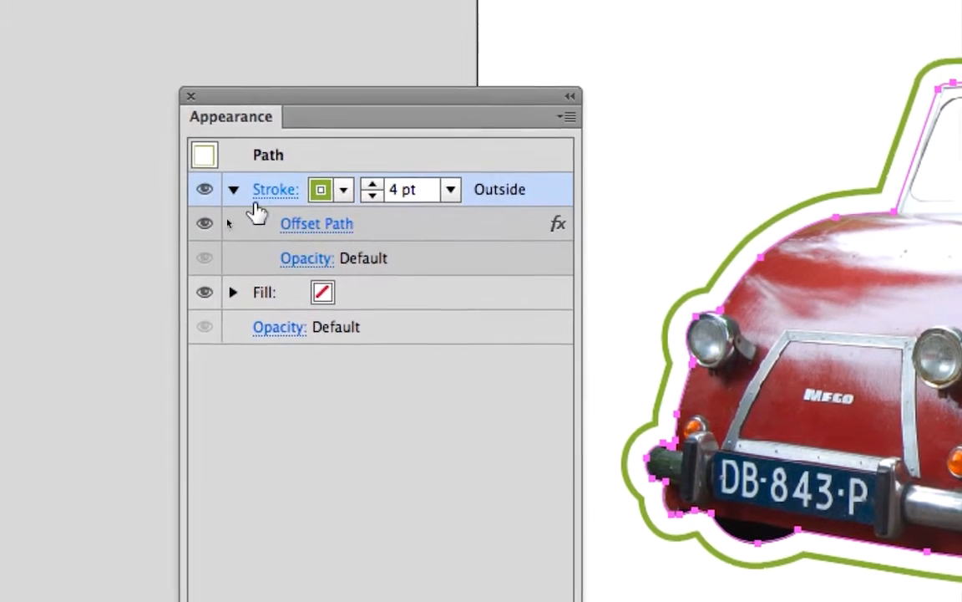
pyautogui.click(205, 176)
pyautogui.click(247, 199)
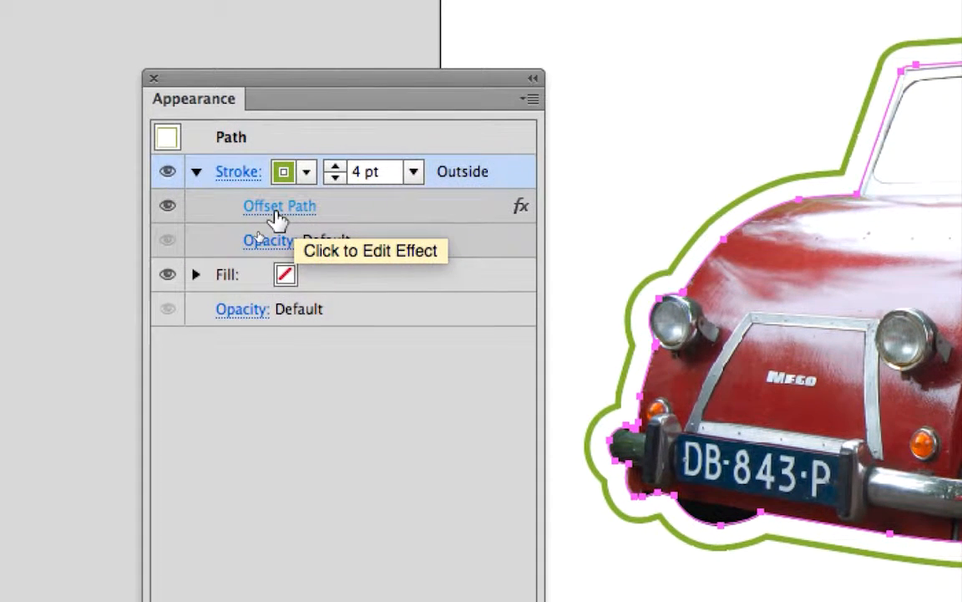
pyautogui.click(273, 212)
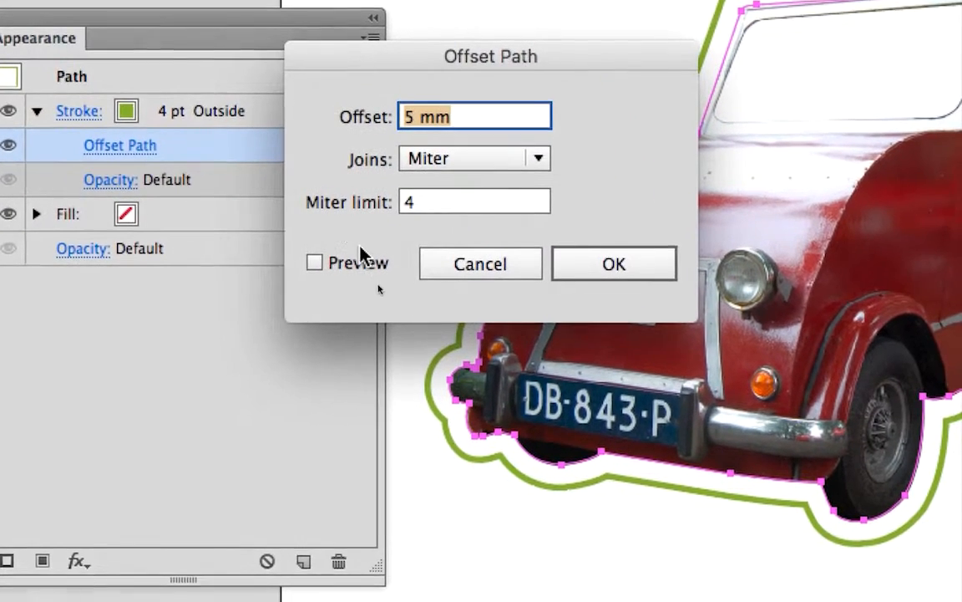
pyautogui.click(518, 324)
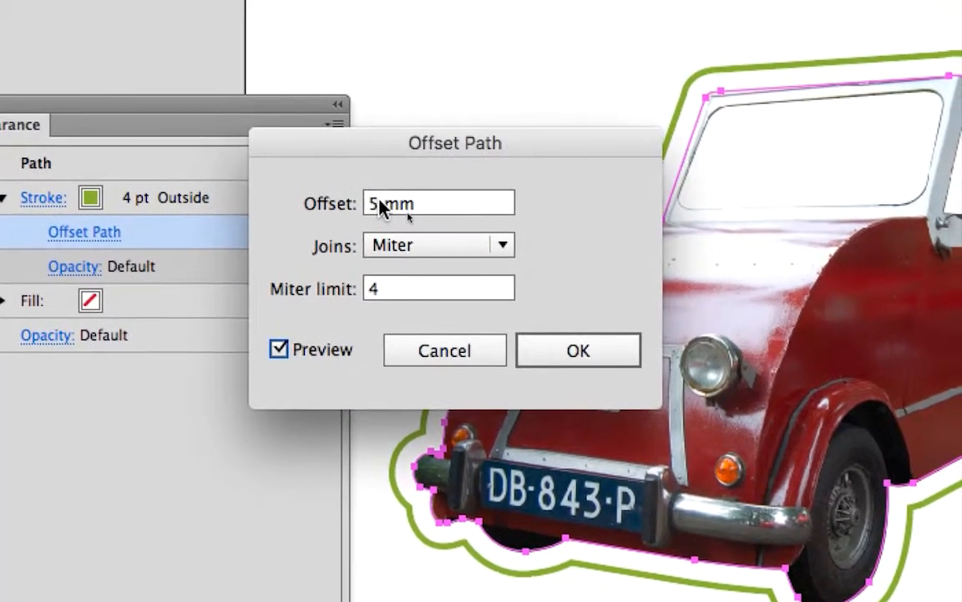
pyautogui.doubleClick(386, 181)
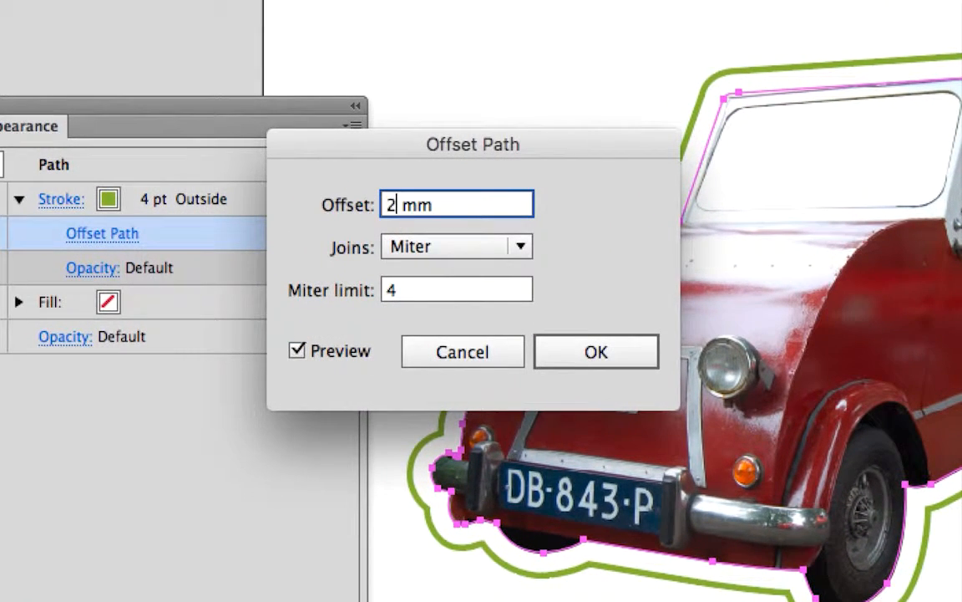
pyautogui.press('Tab')
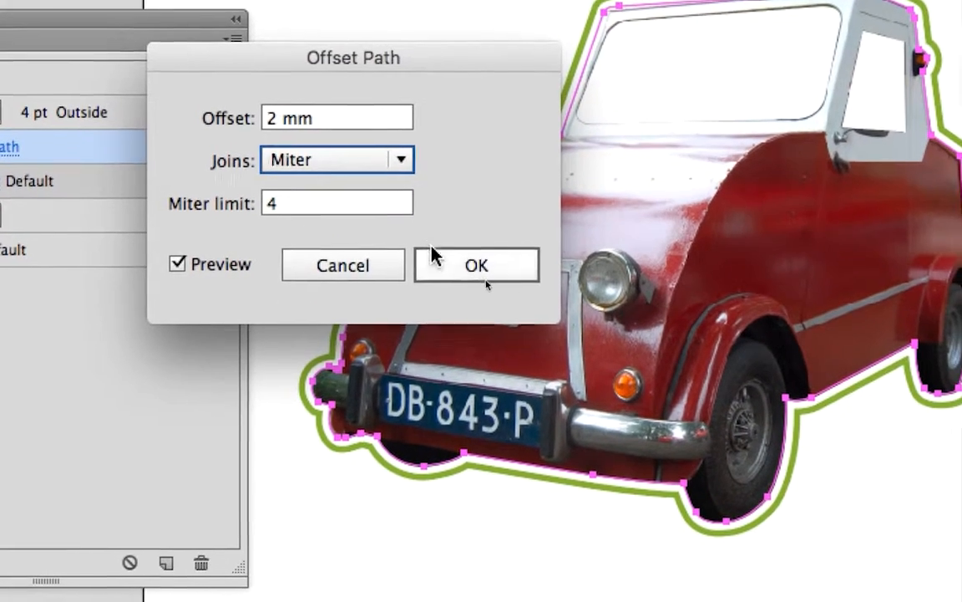
pyautogui.click(596, 351)
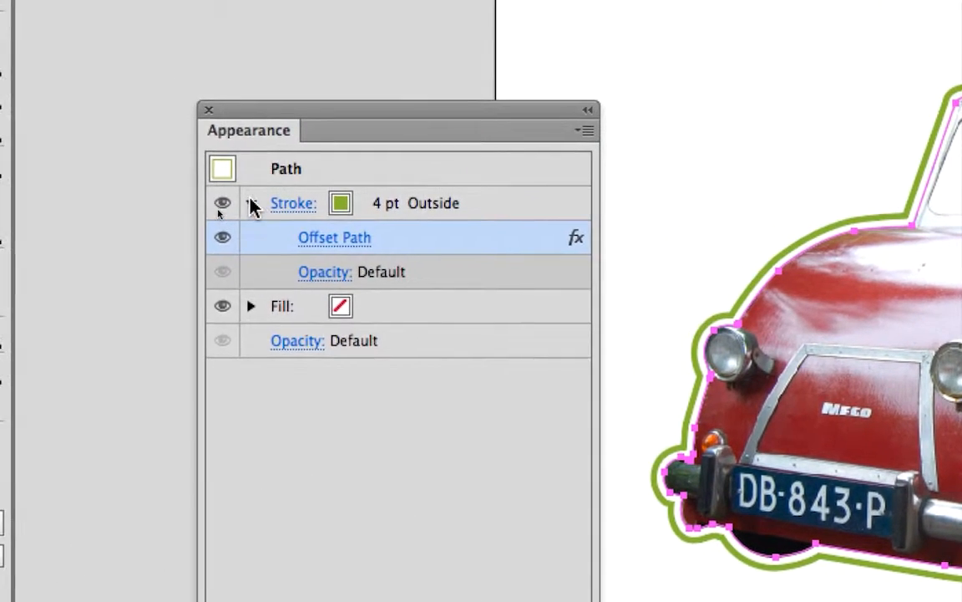
# Collapse the stroke's attributes and move the Appearance window clear of the artboard
pyautogui.click(215, 26)
pyautogui.click(314, 205)
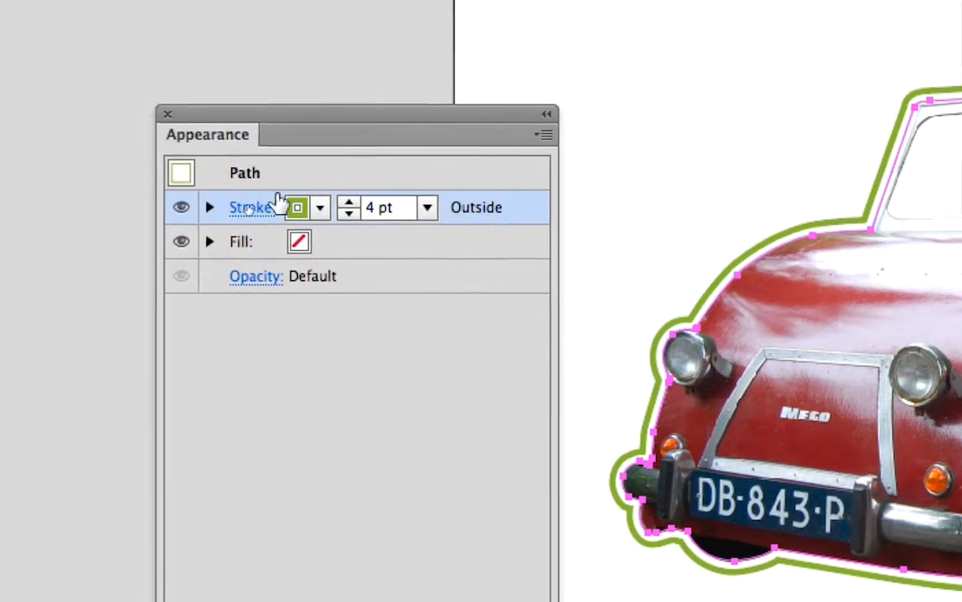
pyautogui.click(67, 203)
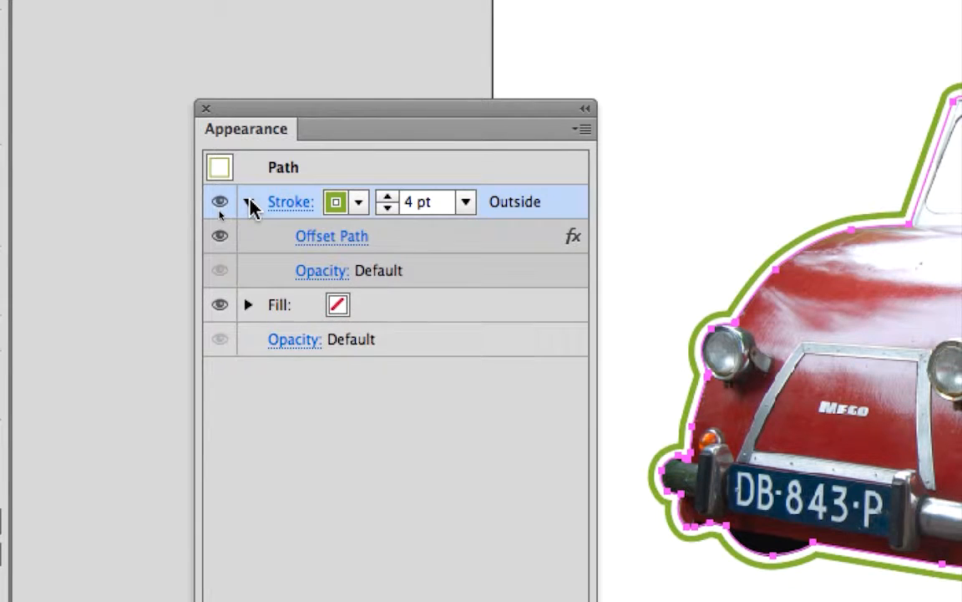
pyautogui.click(247, 203)
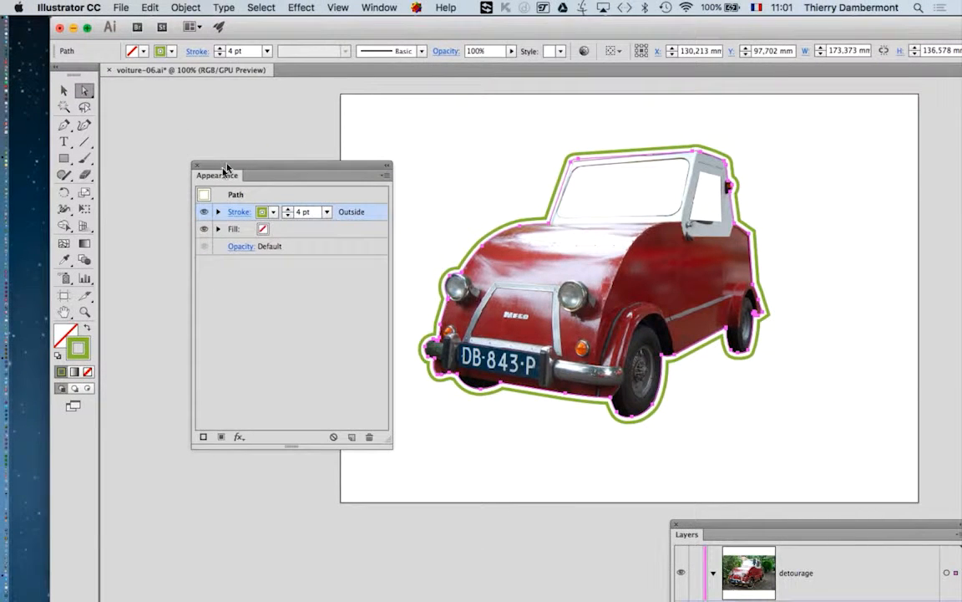
pyautogui.moveTo(230, 165); pyautogui.dragTo(163, 162)
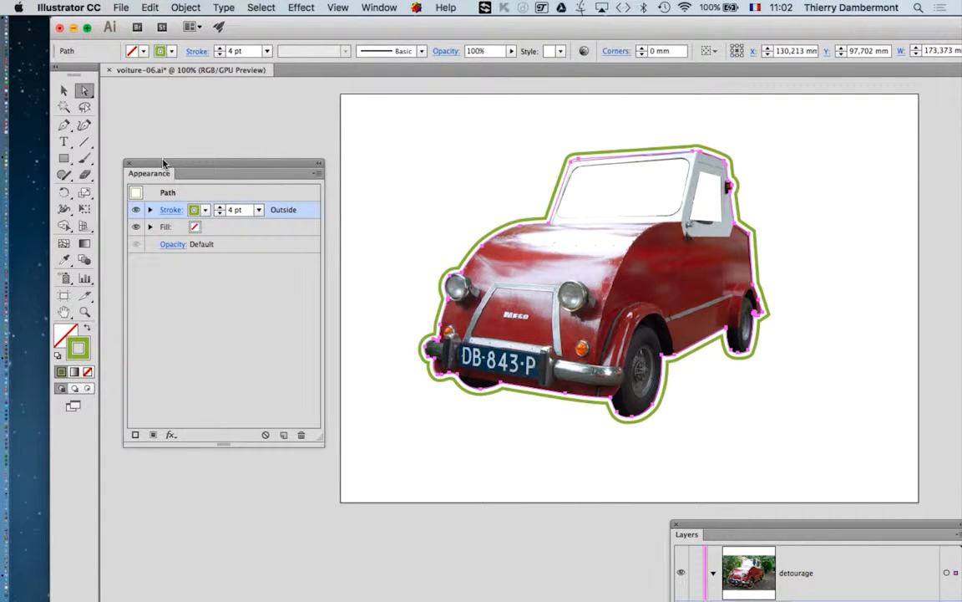
pyautogui.click(303, 7)
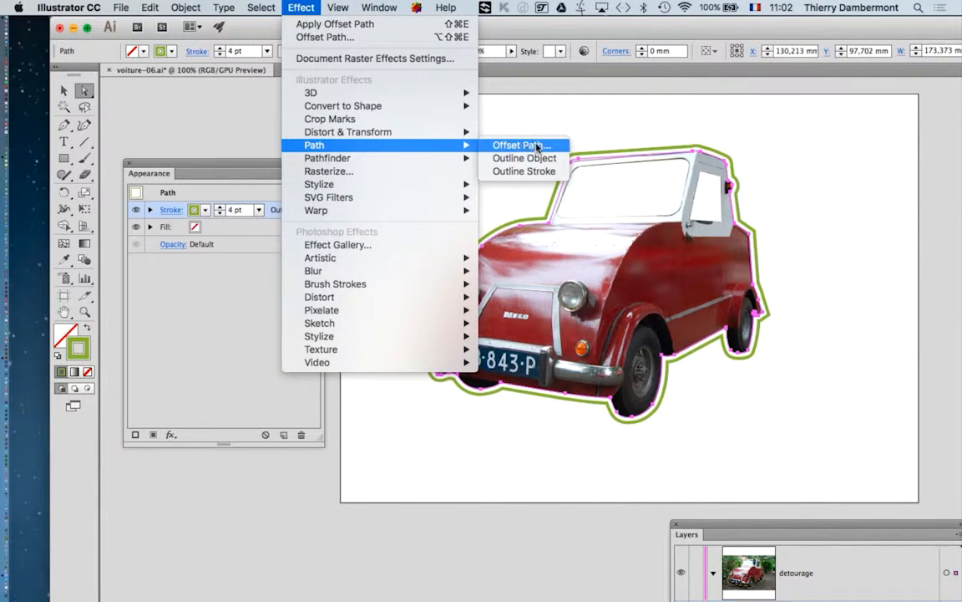
pyautogui.click(537, 146)
pyautogui.moveTo(555, 332); pyautogui.dragTo(502, 125)
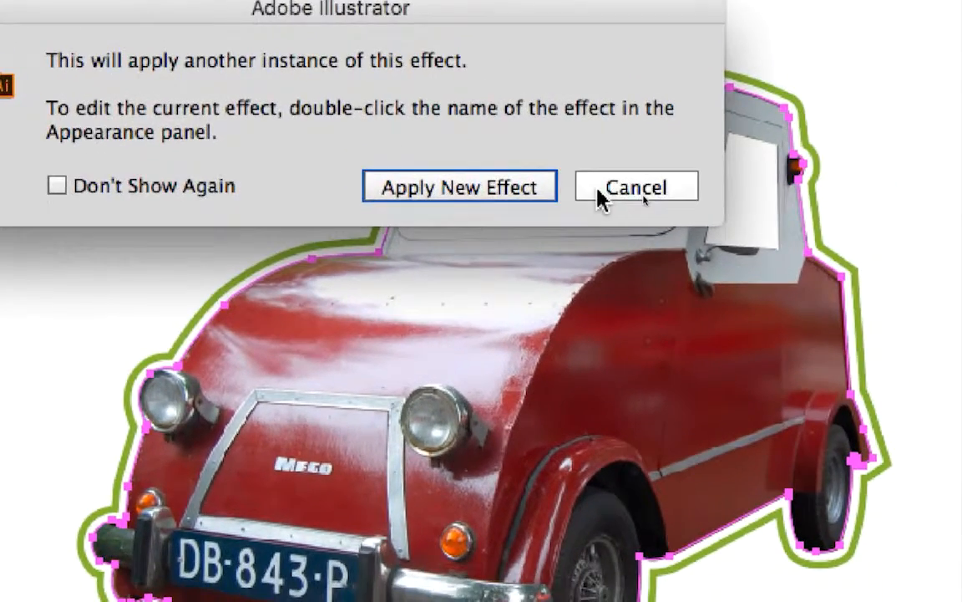
pyautogui.click(852, 205)
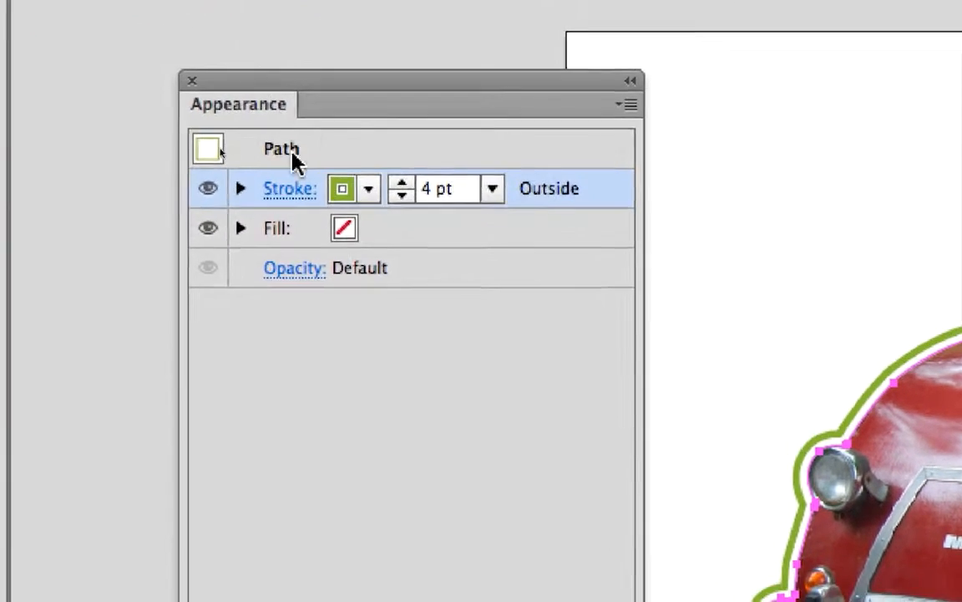
# Expand the green stroke's attributes and set its existing Offset Path effect to 7 mm
pyautogui.click(274, 167)
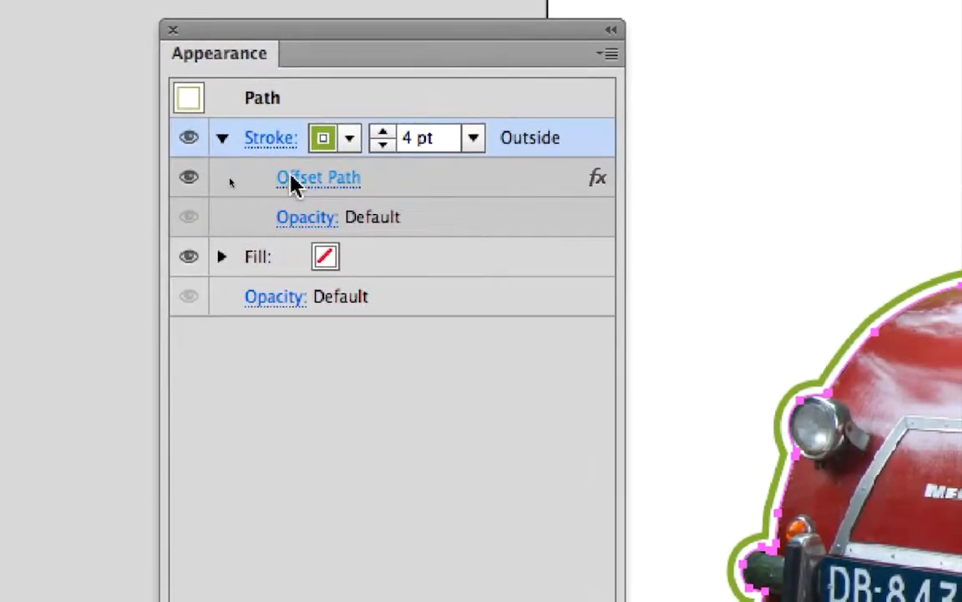
pyautogui.click(344, 198)
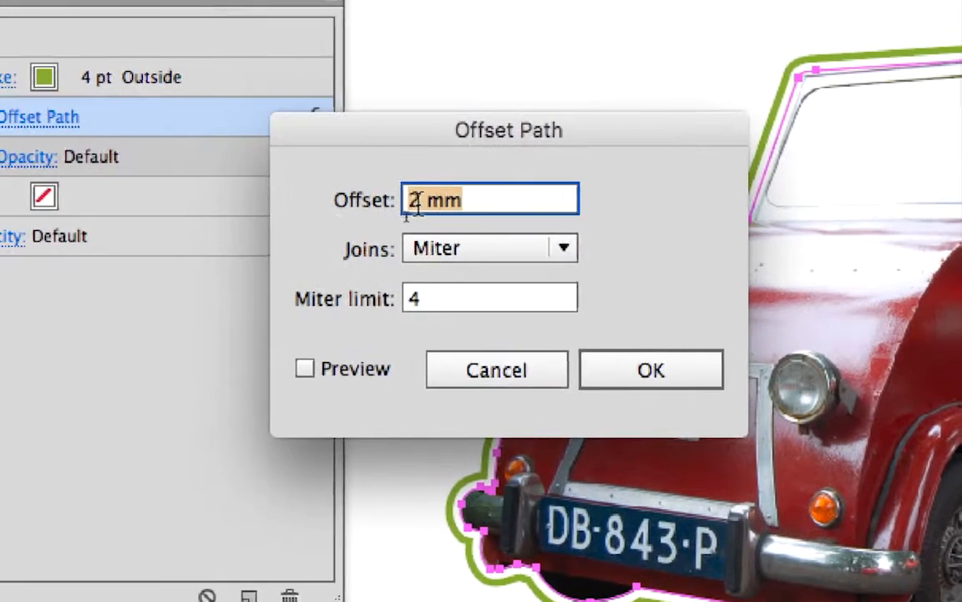
pyautogui.moveTo(366, 200); pyautogui.dragTo(334, 201)
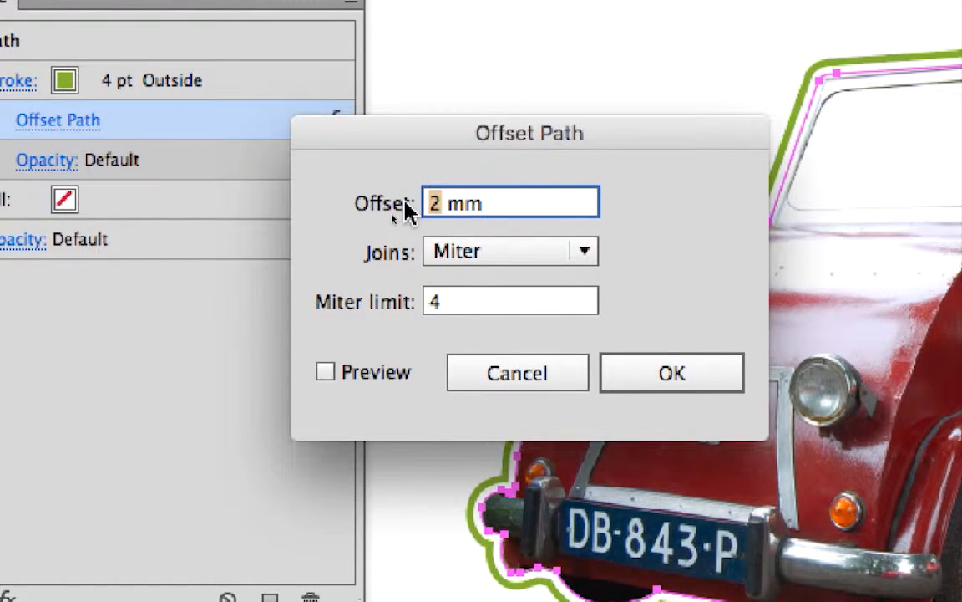
pyautogui.write('7')
pyautogui.click(671, 373)
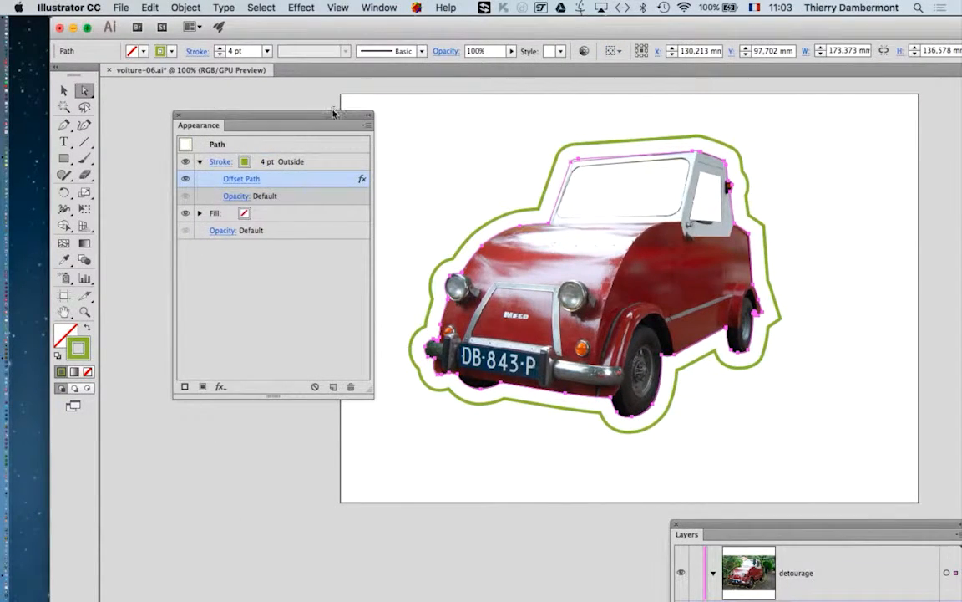
# Reduce the view to 66.67%, move the Appearance window next to the artboard and select the stroke attribute
pyautogui.moveTo(333, 113); pyautogui.dragTo(243, 137)
pyautogui.scroll(-1, 826, 365)
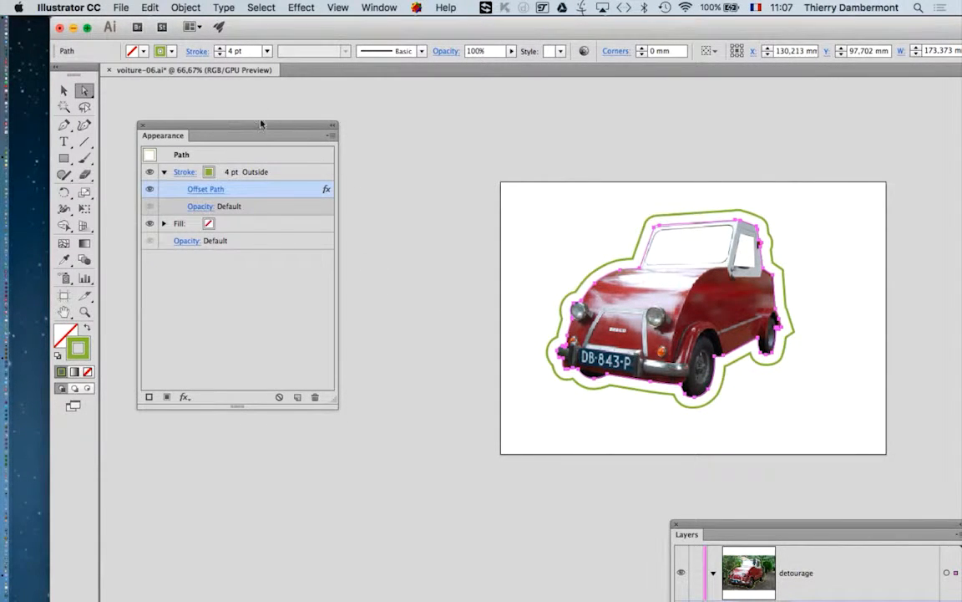
pyautogui.moveTo(264, 128); pyautogui.dragTo(363, 142)
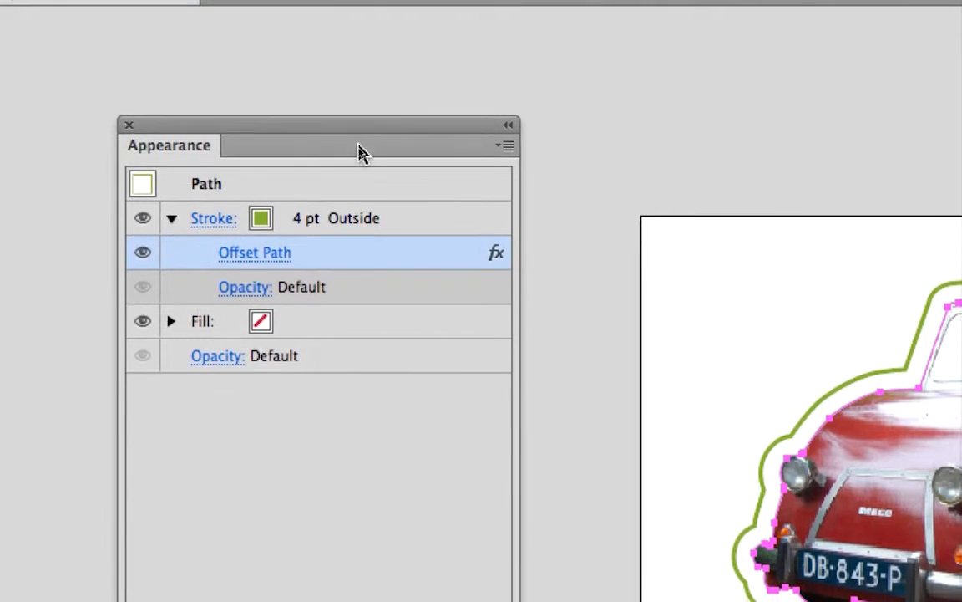
pyautogui.click(373, 179)
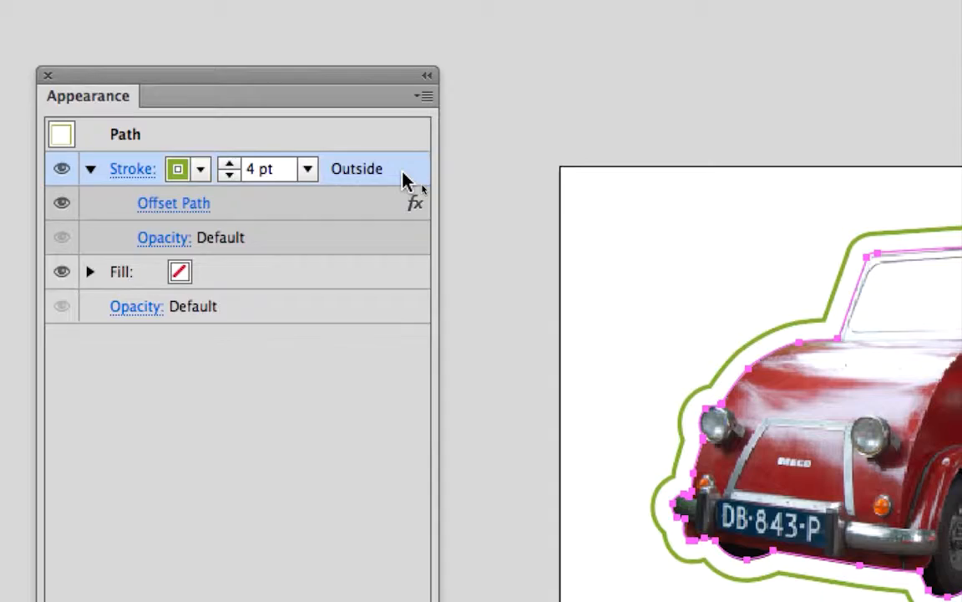
pyautogui.moveTo(368, 76); pyautogui.dragTo(503, 93)
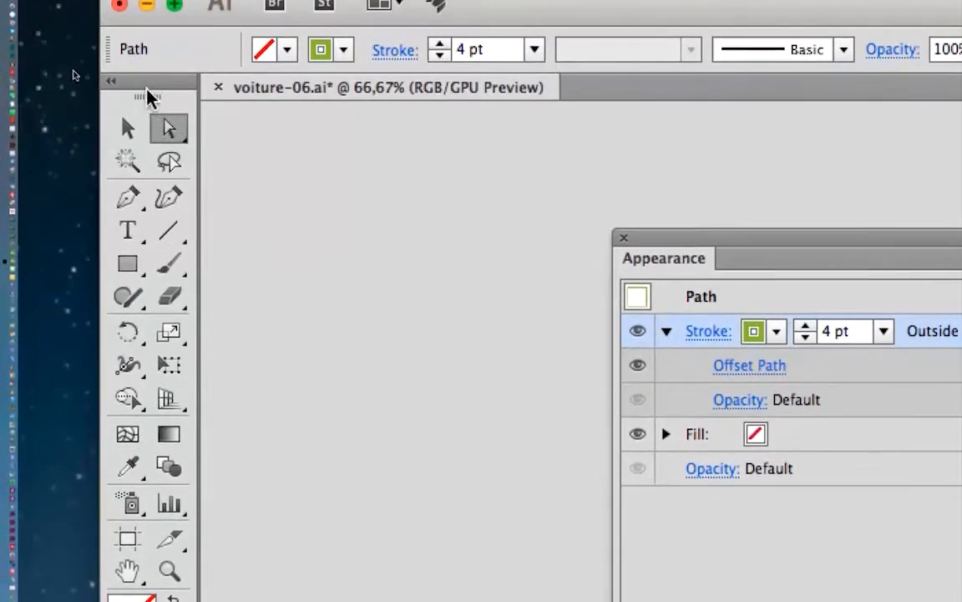
# Move the tools next to the artboard and reselect the car's contour path with the Selection tool
pyautogui.moveTo(149, 98); pyautogui.dragTo(679, 125)
pyautogui.click(668, 139)
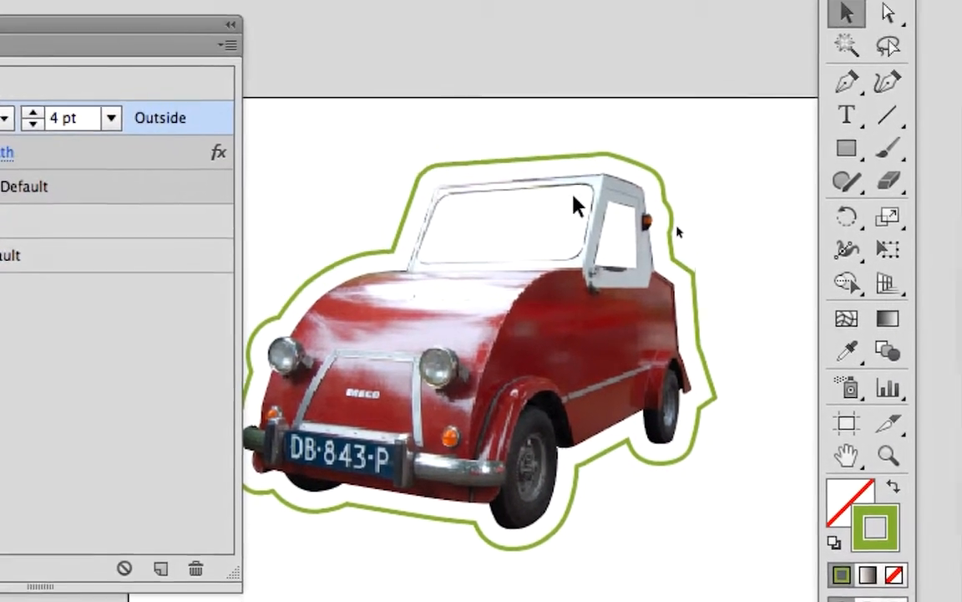
pyautogui.click(582, 190)
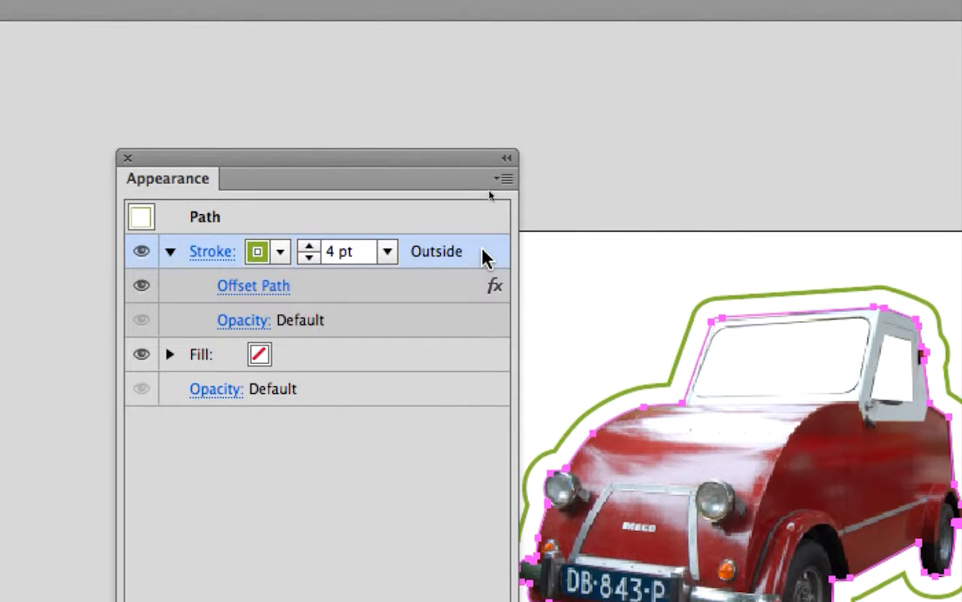
# Duplicate the green 4 pt stroke together with its Offset Path effect in the path's appearance attributes
pyautogui.moveTo(485, 255)
pyautogui.mouseDown()
pyautogui.moveTo(468, 275)
pyautogui.moveTo(467, 411)
pyautogui.mouseUp()
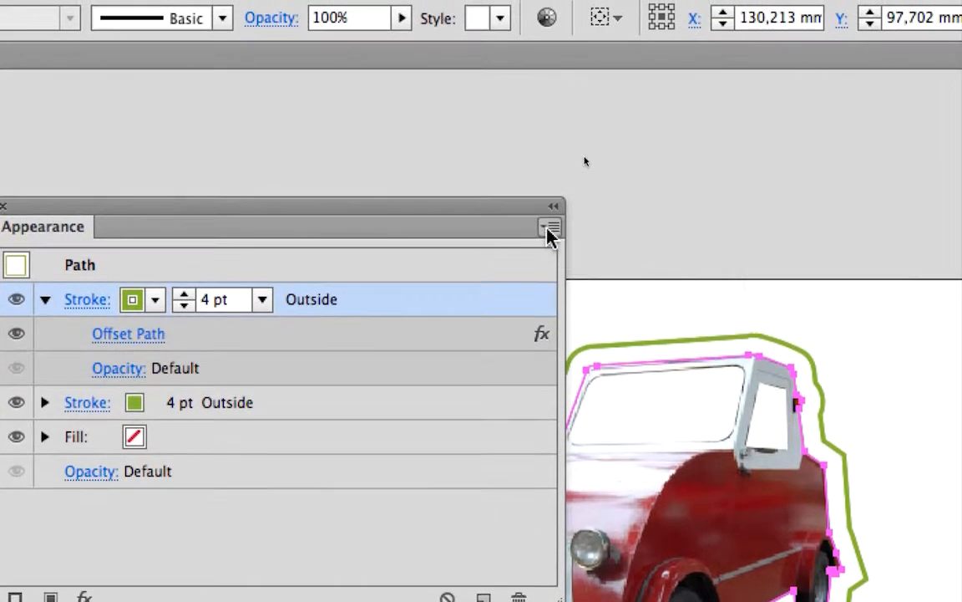
pyautogui.click(550, 229)
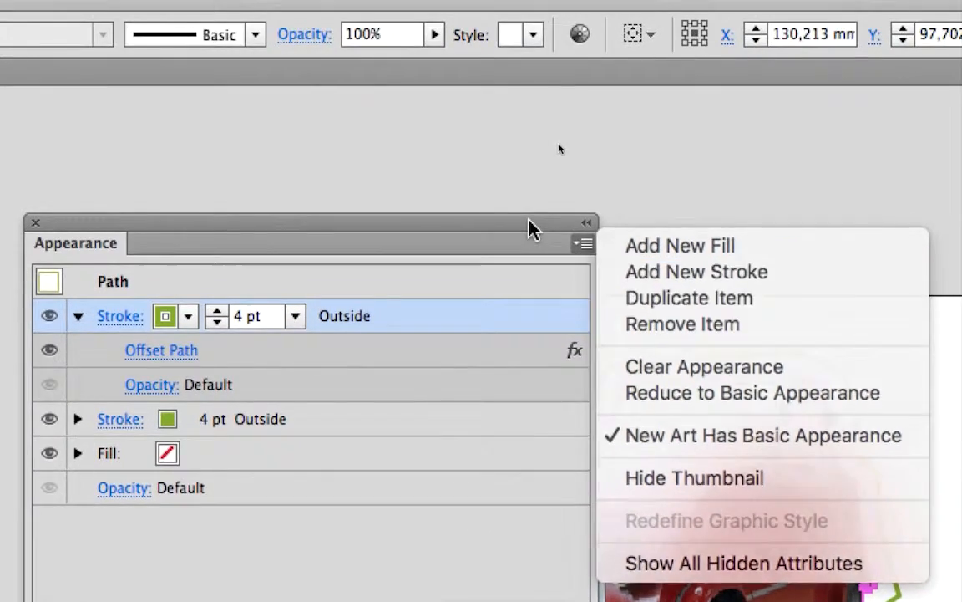
pyautogui.click(472, 186)
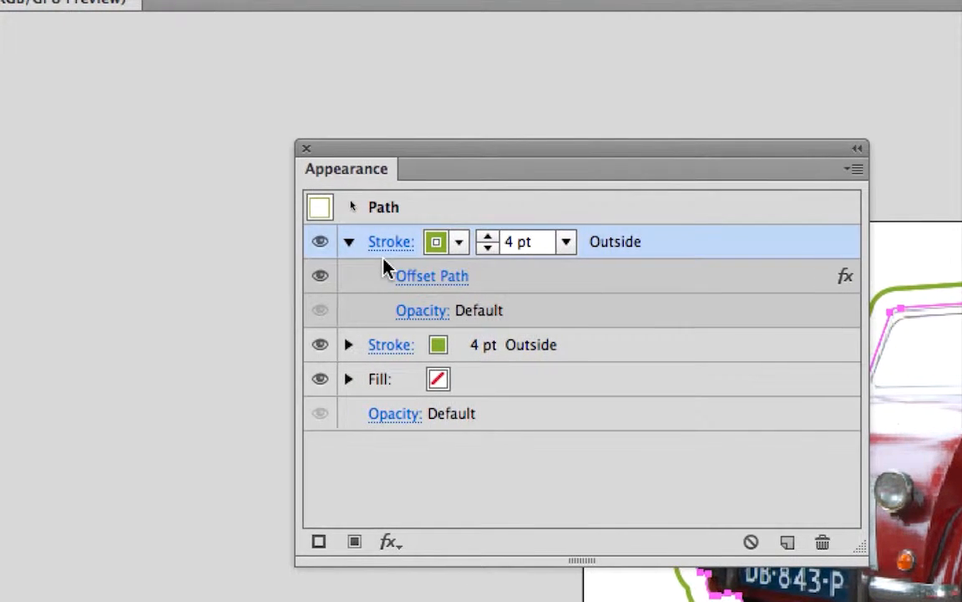
# Expand the attributes of both strokes and make the Appearance window taller
pyautogui.click(349, 242)
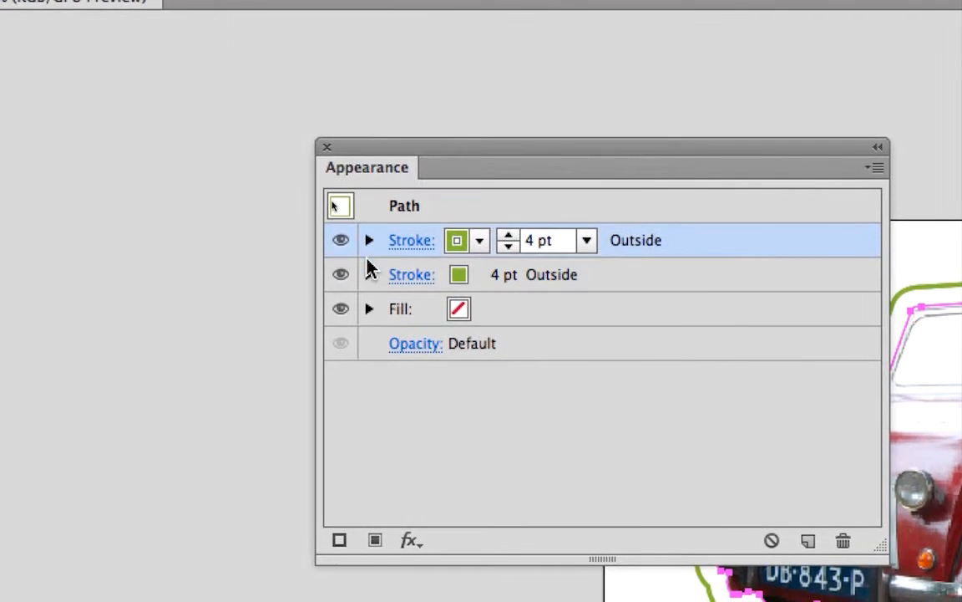
pyautogui.click(368, 269)
pyautogui.click(369, 234)
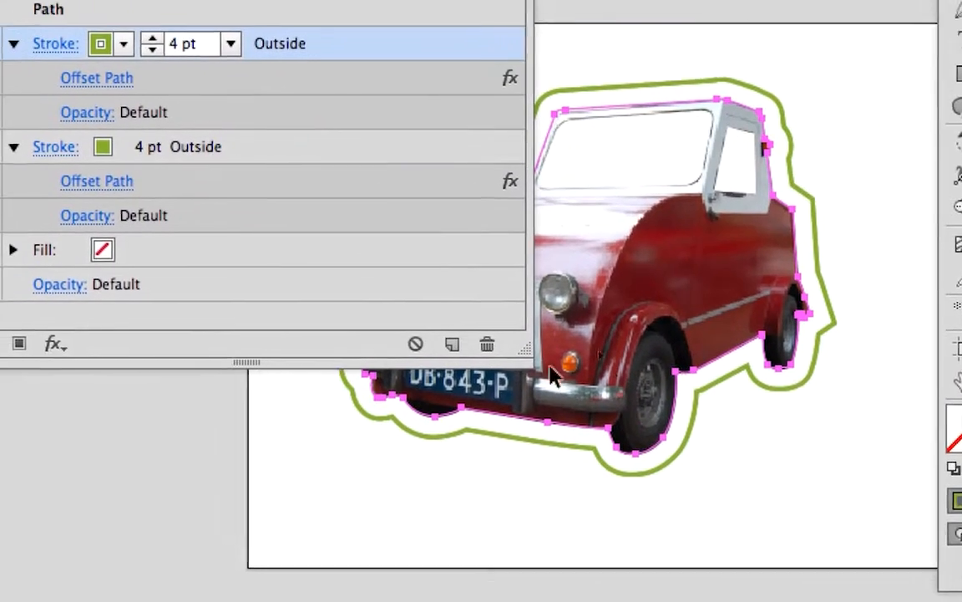
pyautogui.moveTo(525, 349); pyautogui.dragTo(462, 518)
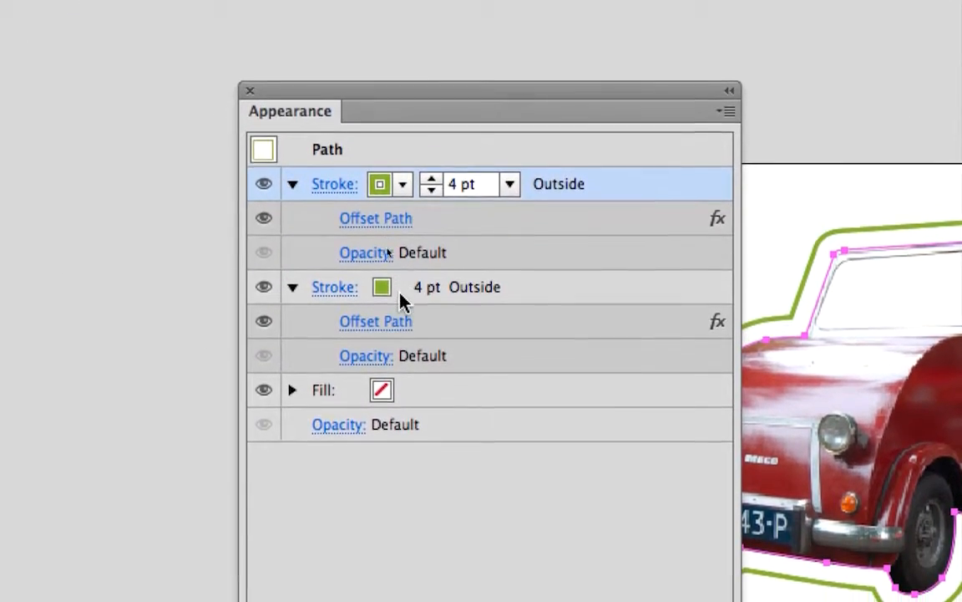
# Recolour the upper stroke in the path's appearance attributes pink and set its weight to 3 pt
pyautogui.click(498, 234)
pyautogui.click(393, 221)
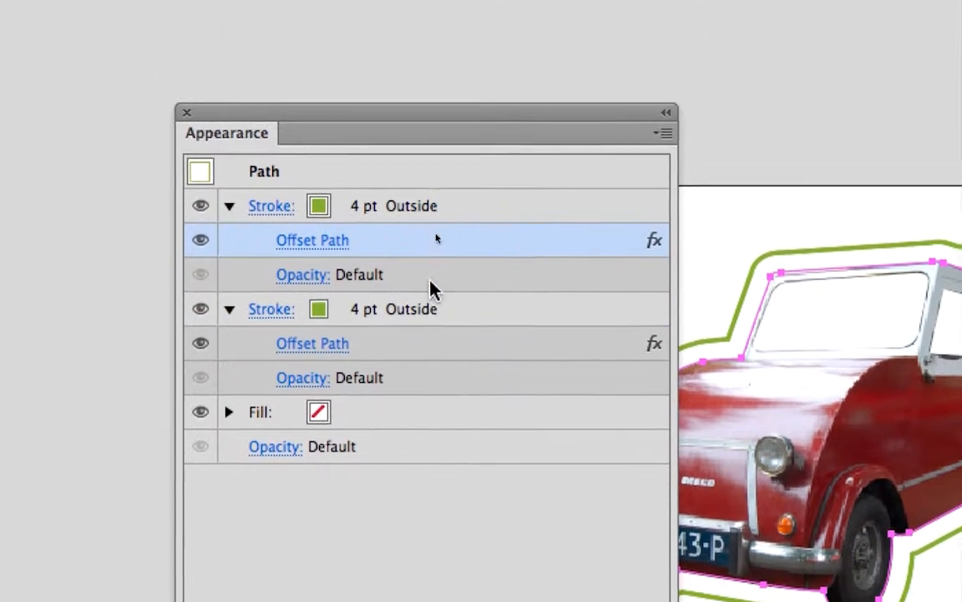
pyautogui.click(439, 314)
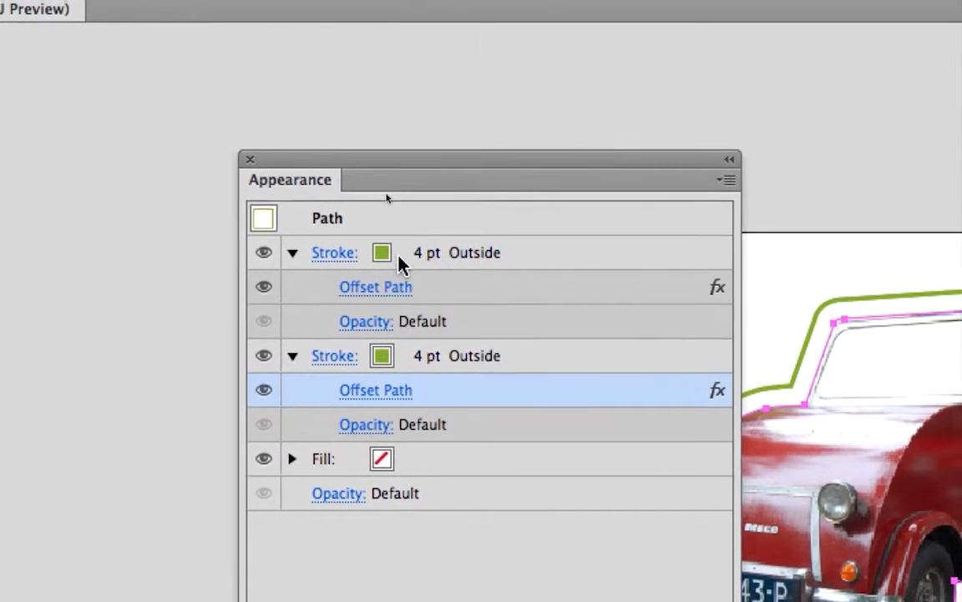
pyautogui.click(399, 256)
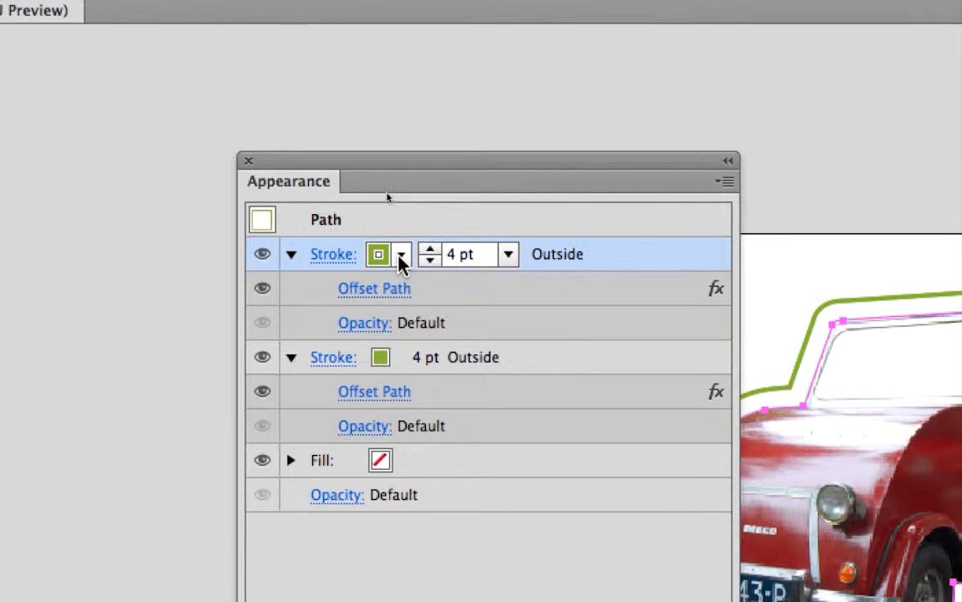
pyautogui.click(401, 255)
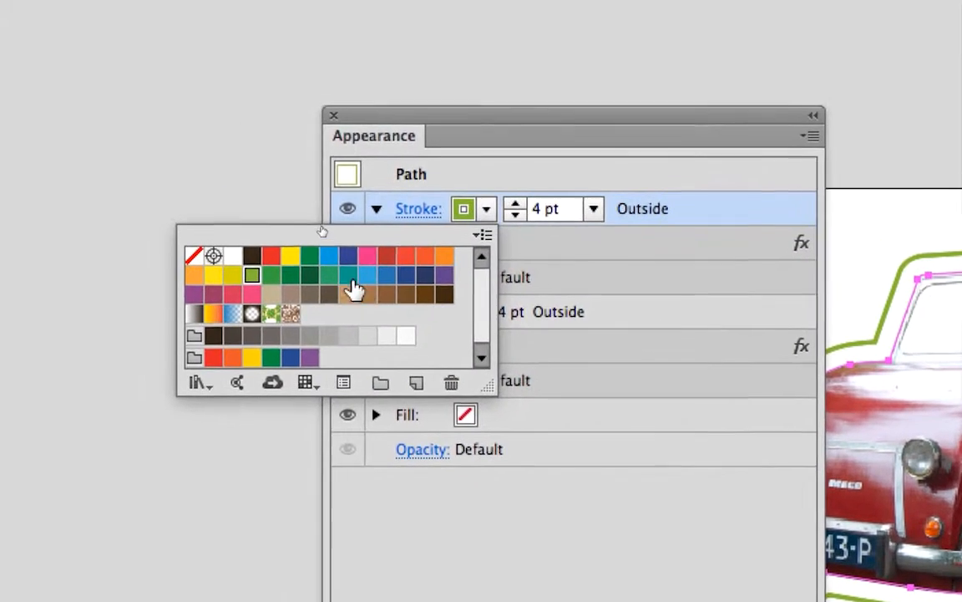
pyautogui.click(367, 257)
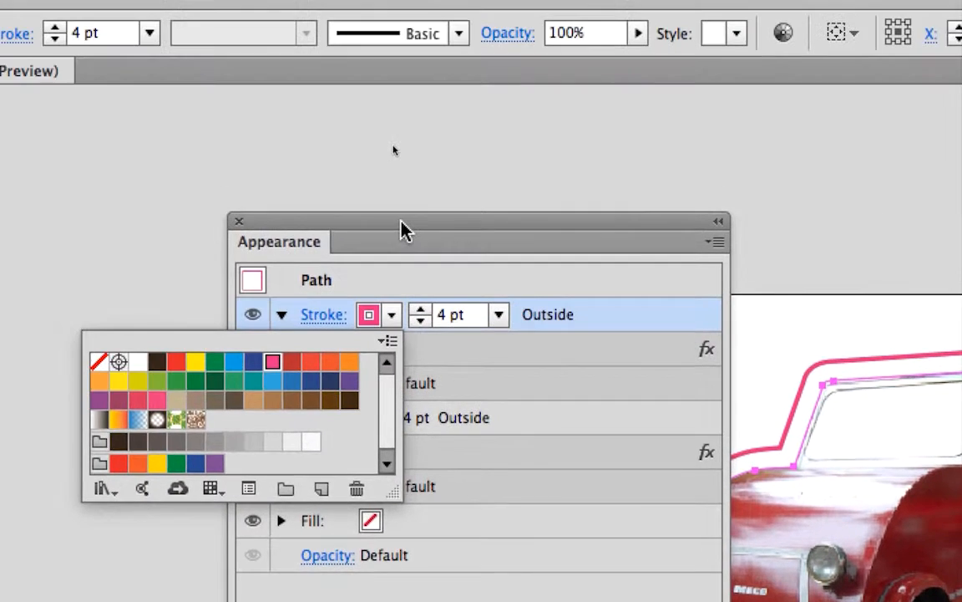
pyautogui.click(489, 133)
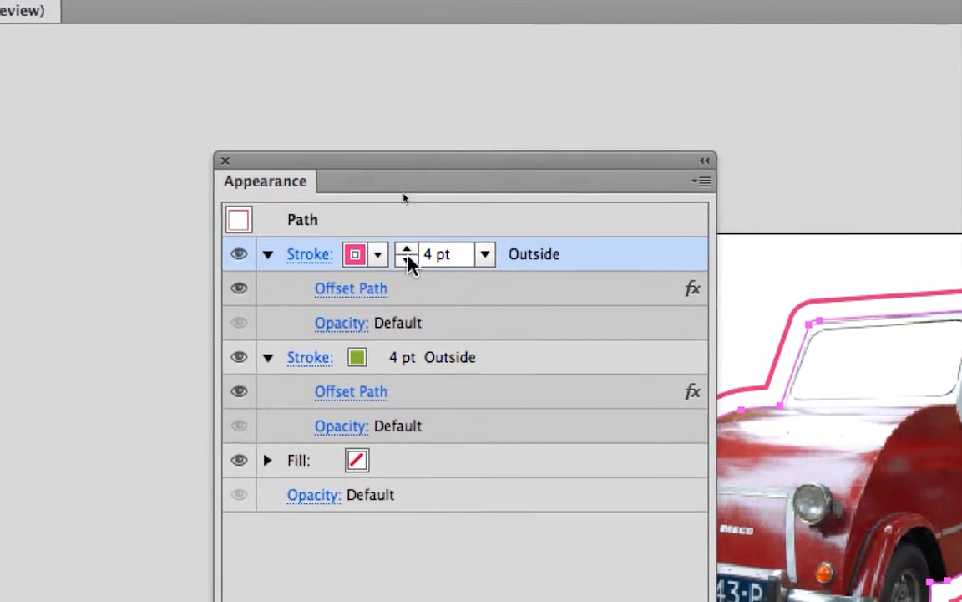
pyautogui.click(408, 260)
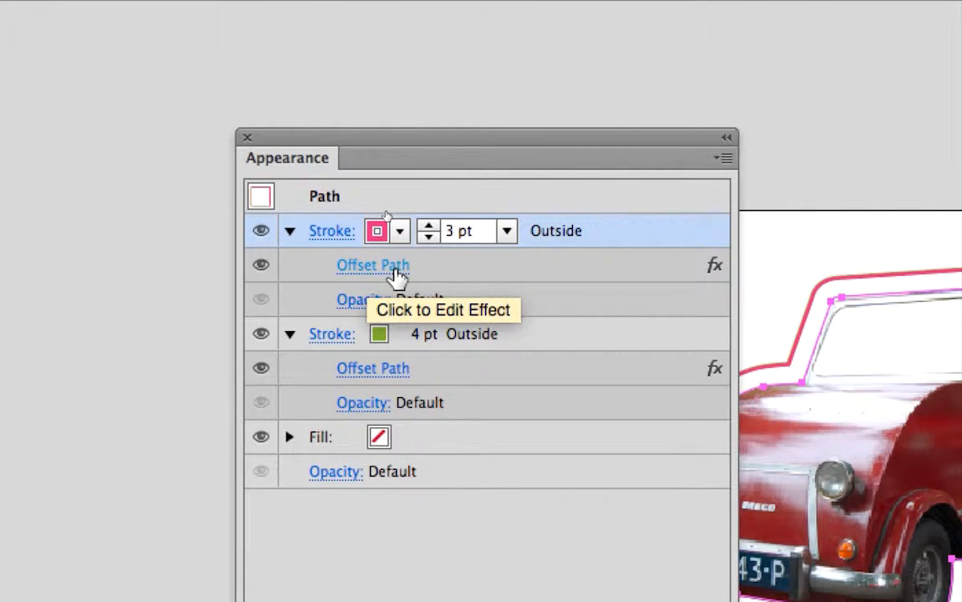
# Set the pink stroke's Offset Path effect to 12 mm with the preview enabled
pyautogui.click(397, 274)
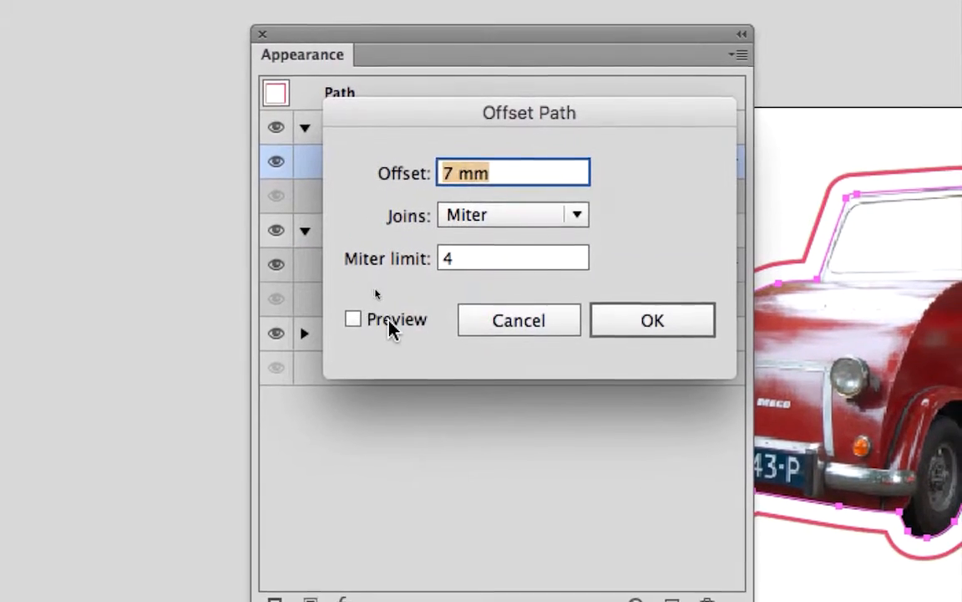
pyautogui.click(393, 326)
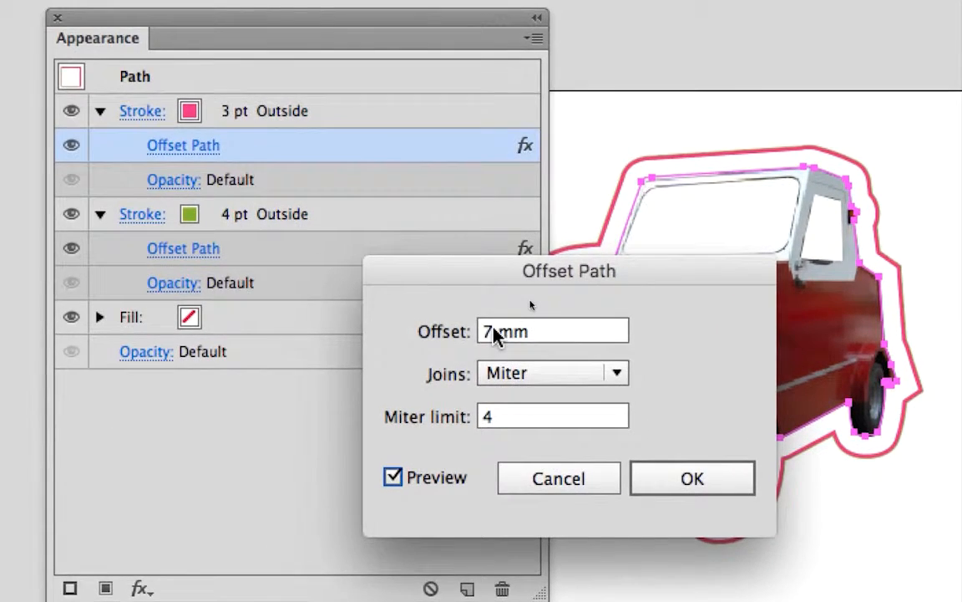
pyautogui.doubleClick(495, 334)
pyautogui.write('12')
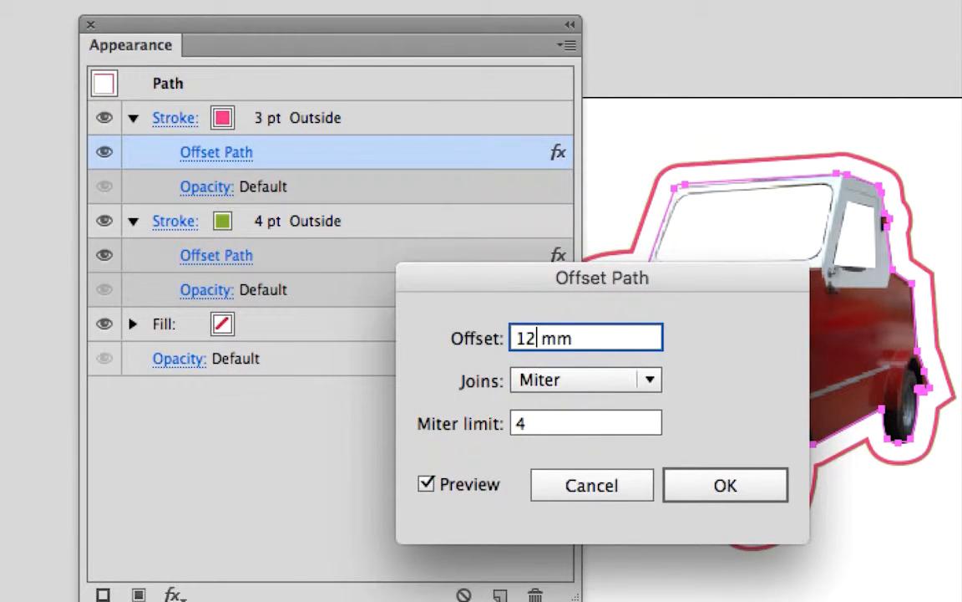
pyautogui.press('Tab')
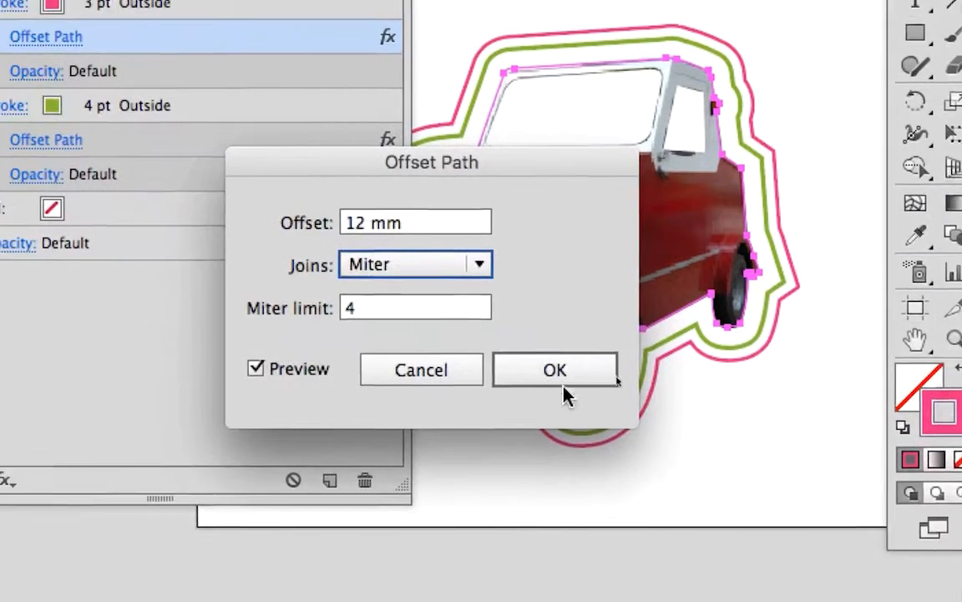
pyautogui.click(729, 491)
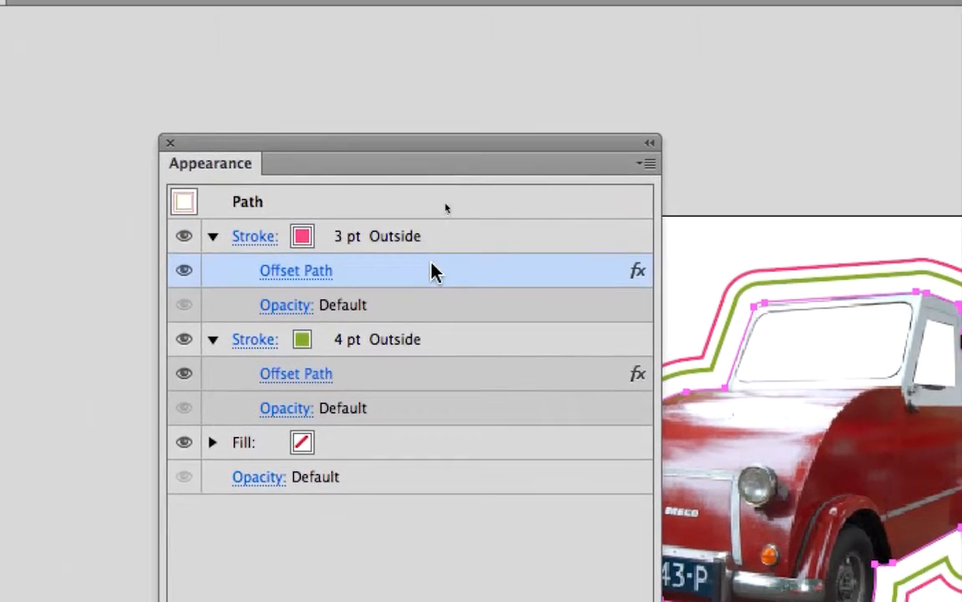
# Duplicate the pink 3 pt stroke with its Offset Path effect and collapse the attributes of the strokes below the new copy
pyautogui.click(231, 16)
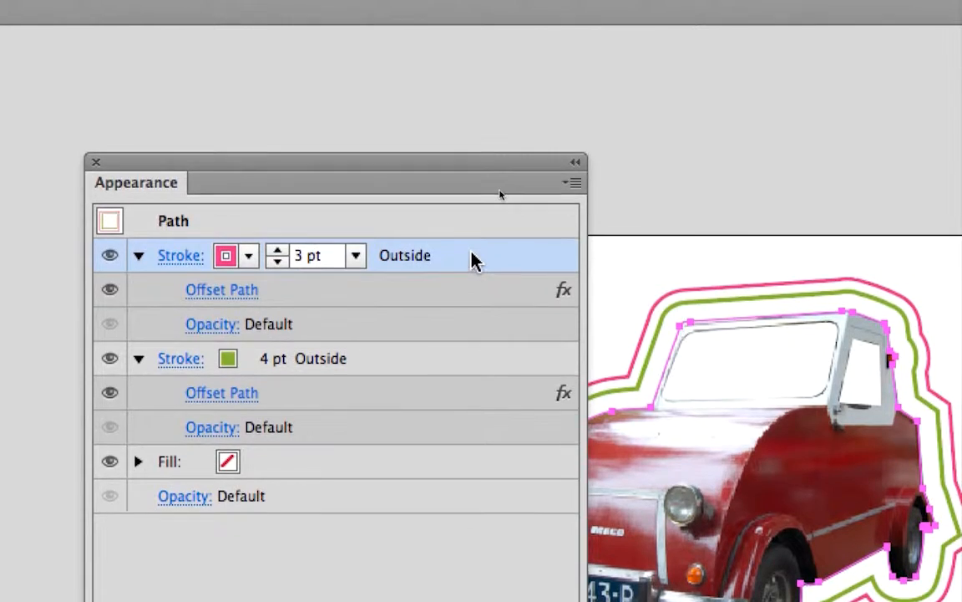
pyautogui.moveTo(532, 253); pyautogui.dragTo(619, 423)
pyautogui.moveTo(502, 320)
pyautogui.mouseDown()
pyautogui.moveTo(490, 413)
pyautogui.moveTo(478, 418)
pyautogui.mouseUp()
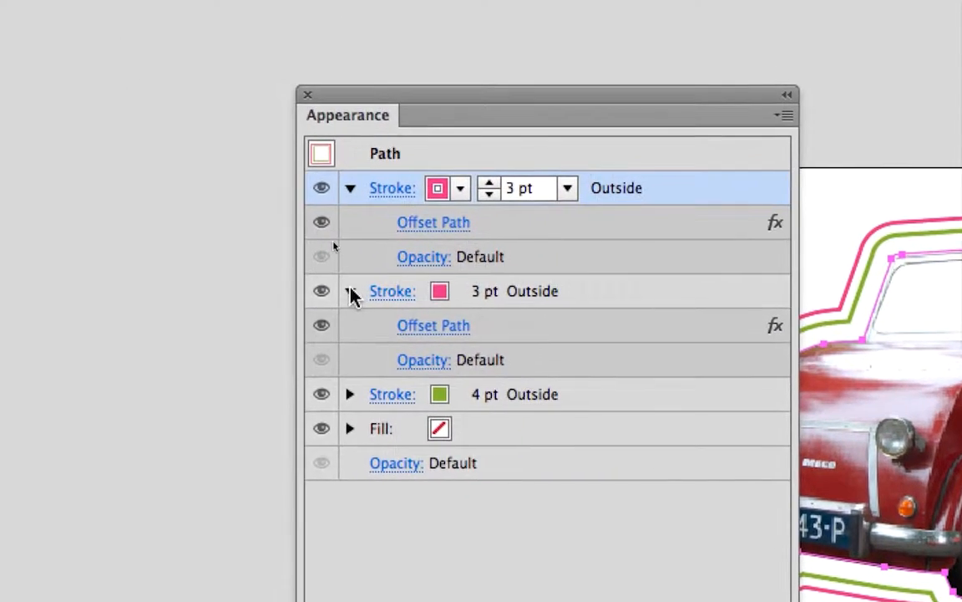
pyautogui.click(267, 297)
pyautogui.click(593, 323)
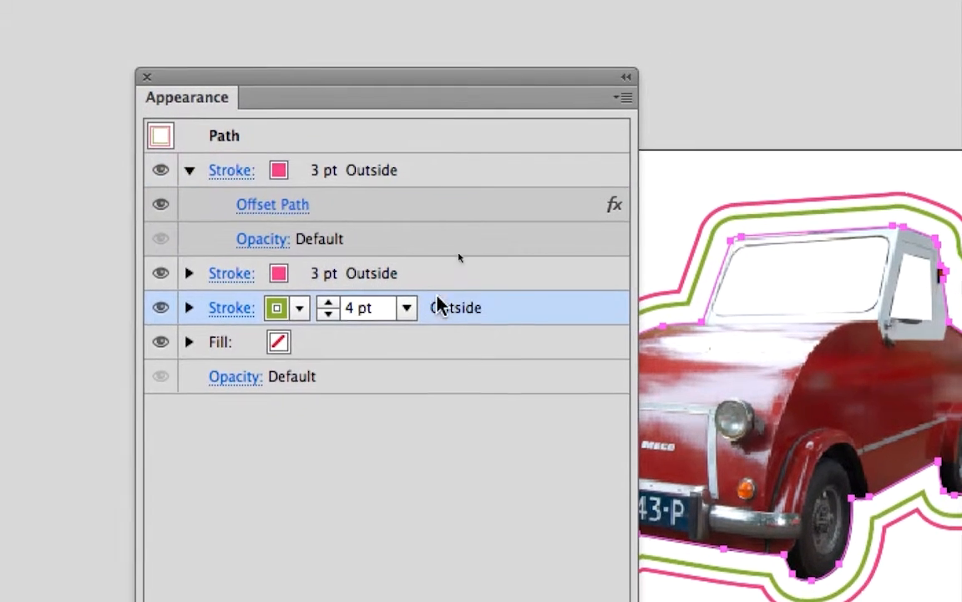
pyautogui.click(602, 289)
# Set the uppermost stroke's weight to 2 pt and its colour to orange
pyautogui.click(431, 196)
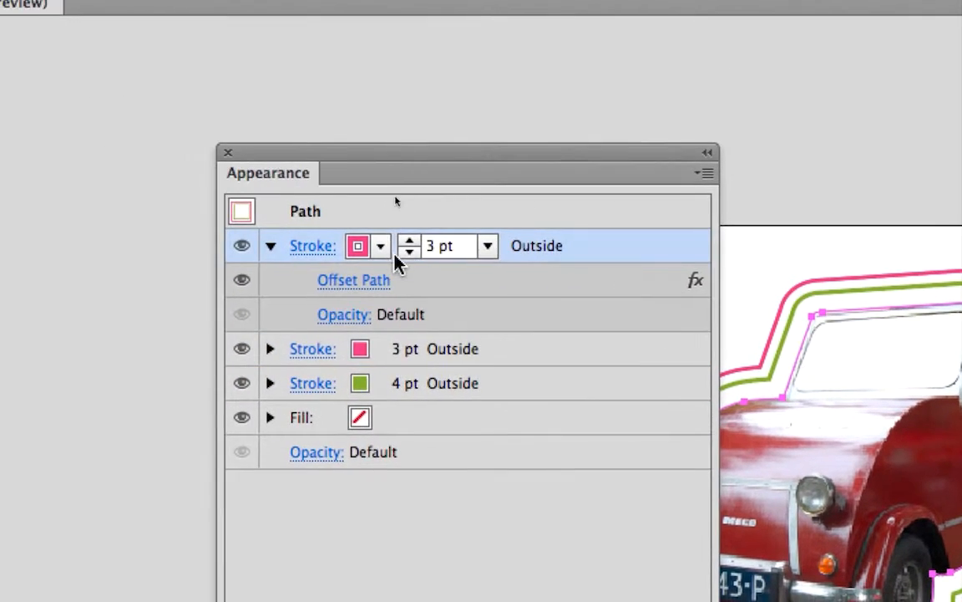
pyautogui.click(401, 254)
pyautogui.click(370, 246)
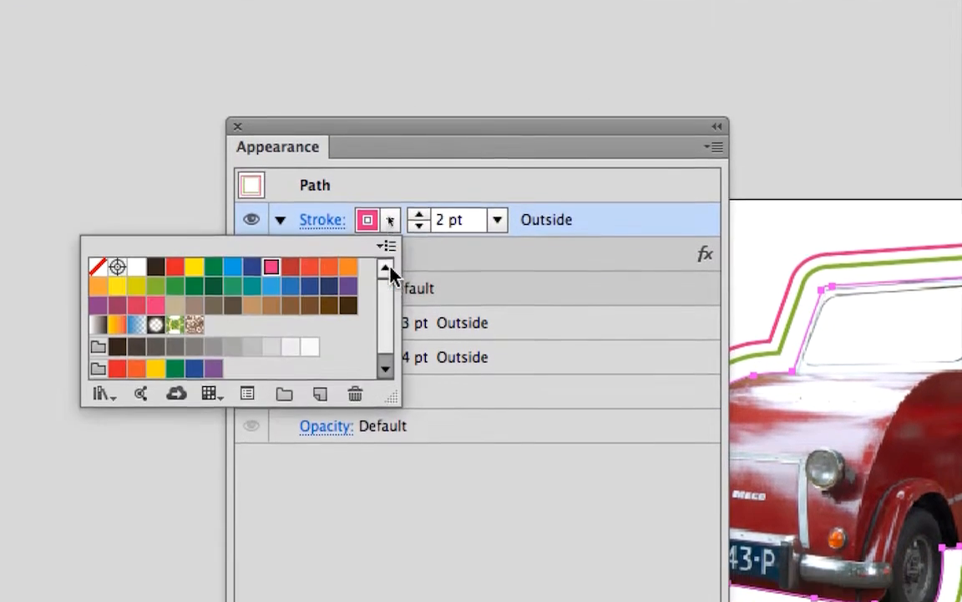
pyautogui.click(383, 263)
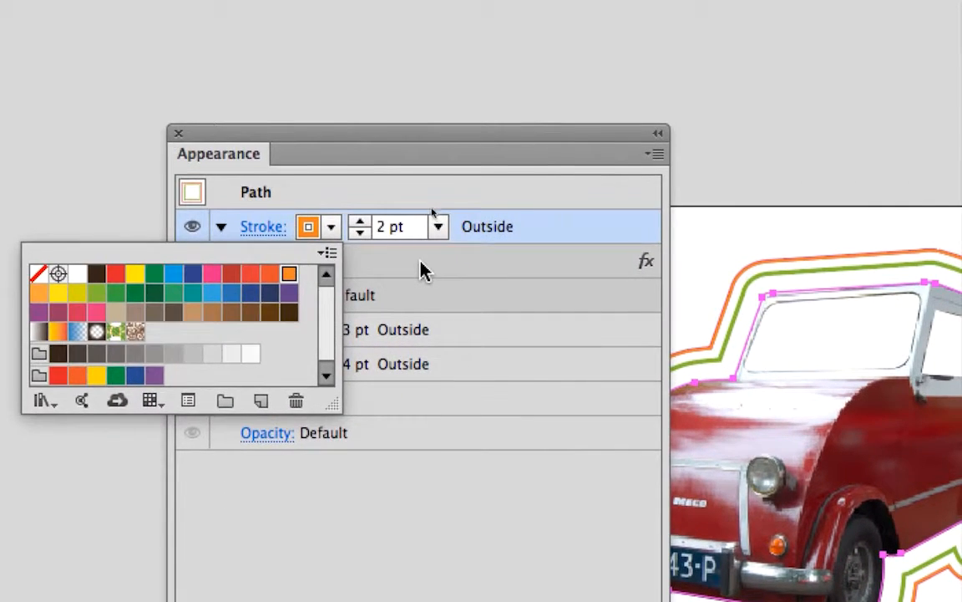
pyautogui.click(419, 251)
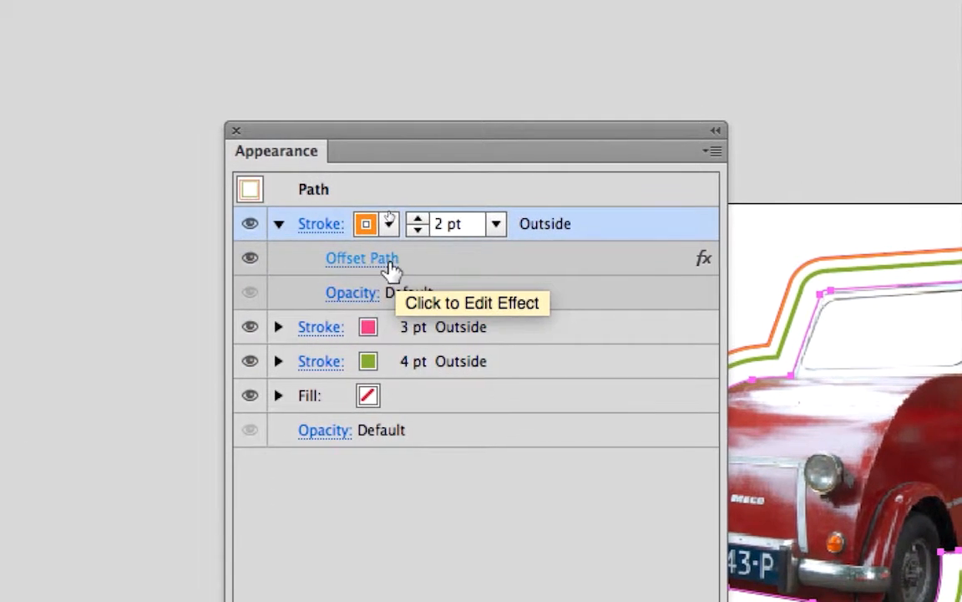
# Preview a 15 mm offset for the orange stroke's Offset Path effect and settle on 17 mm
pyautogui.click(389, 263)
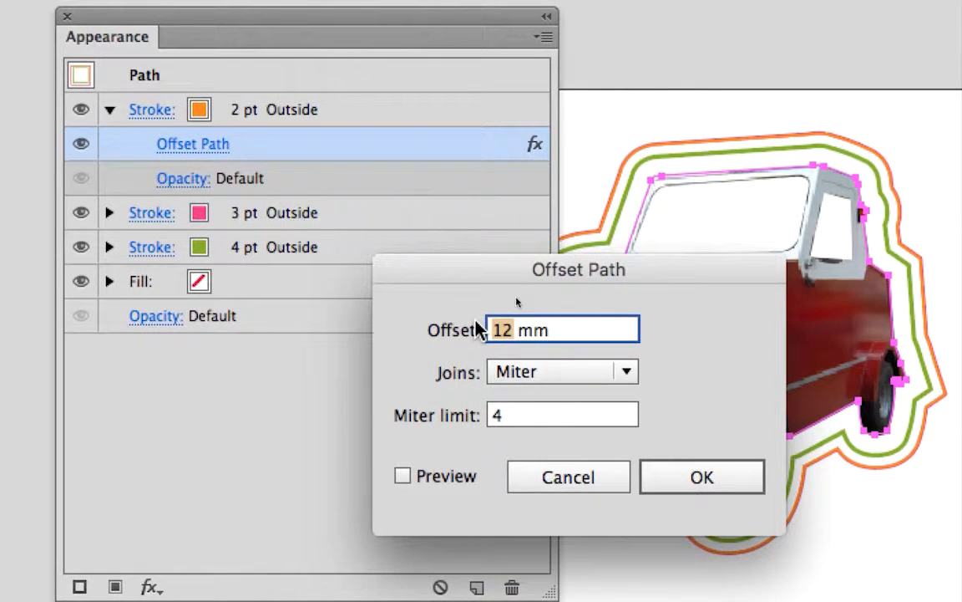
pyautogui.write('1')
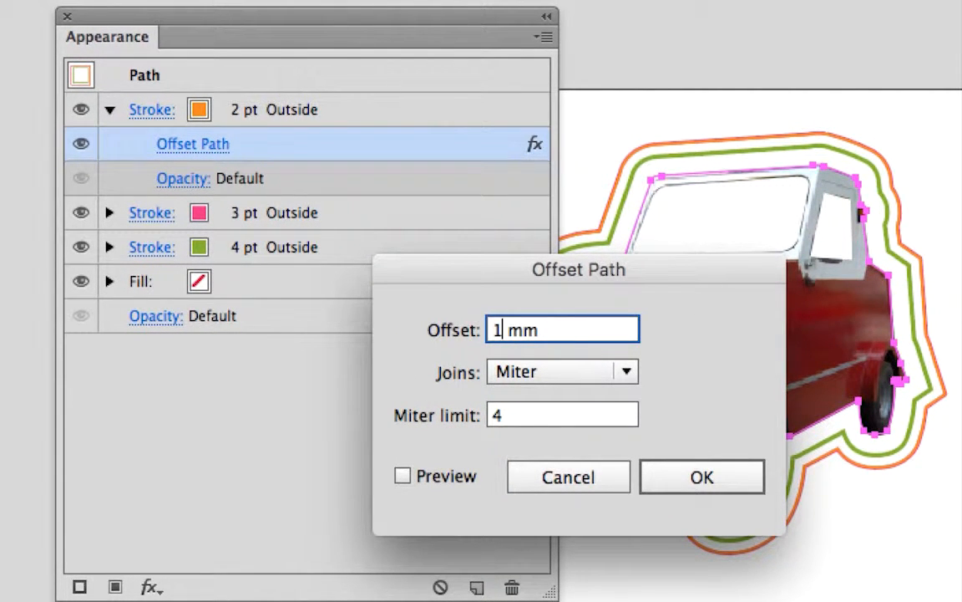
pyautogui.write('5')
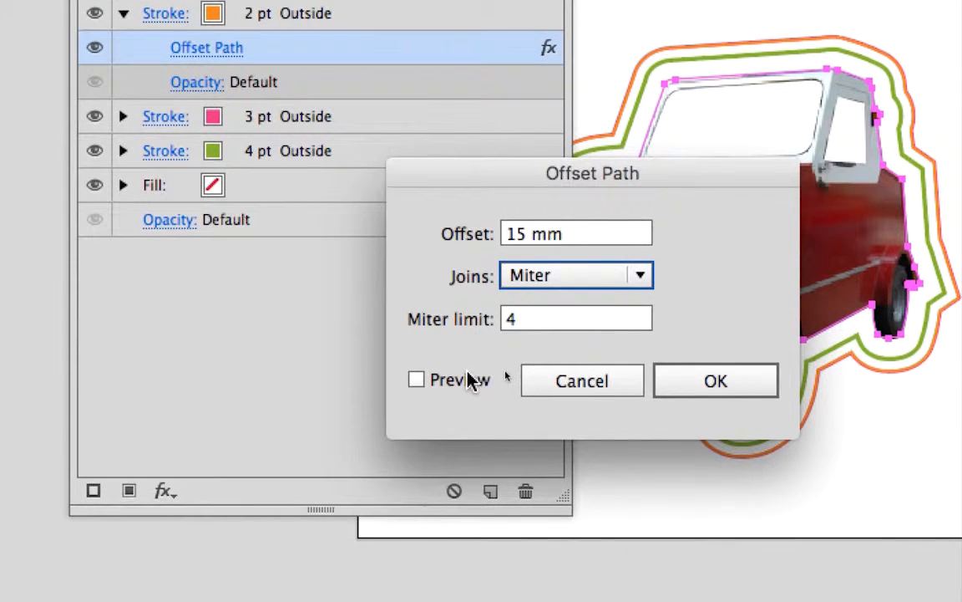
pyautogui.click(459, 477)
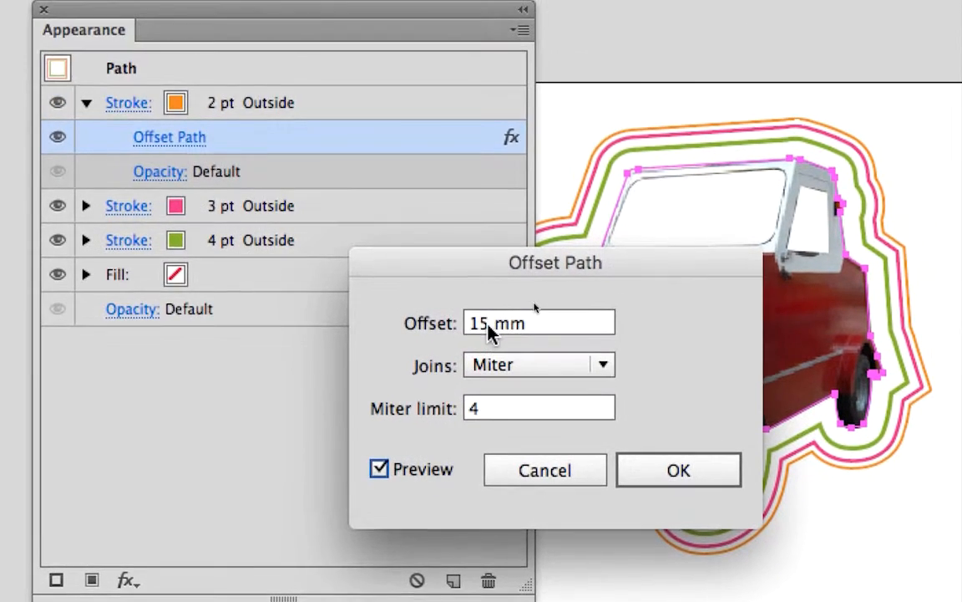
pyautogui.doubleClick(519, 238)
pyautogui.write('17')
pyautogui.press('Tab')
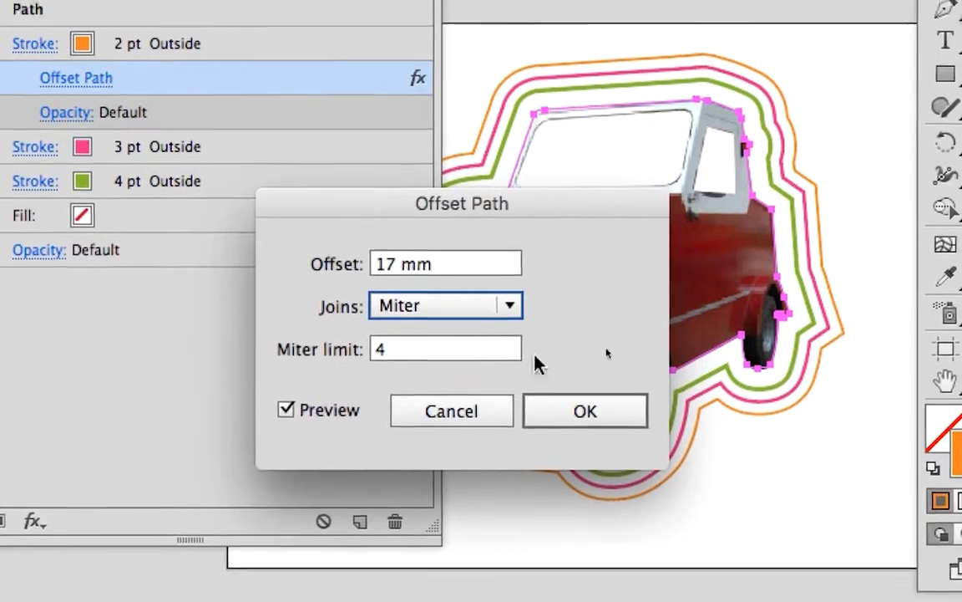
pyautogui.press('Return')
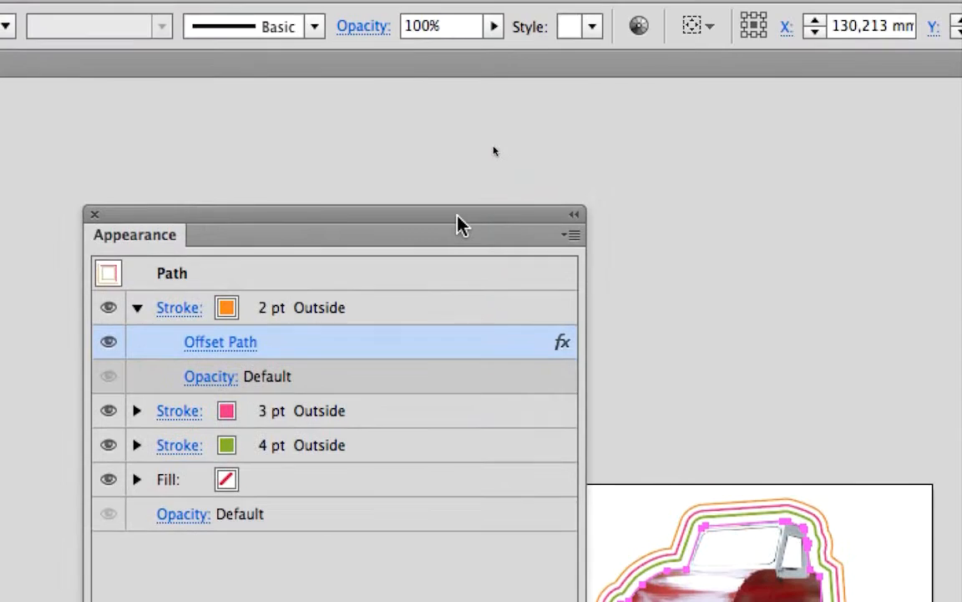
# Deselect the contour path, collapse the orange stroke's attributes and make the Appearance window smaller
pyautogui.moveTo(457, 215); pyautogui.dragTo(424, 199)
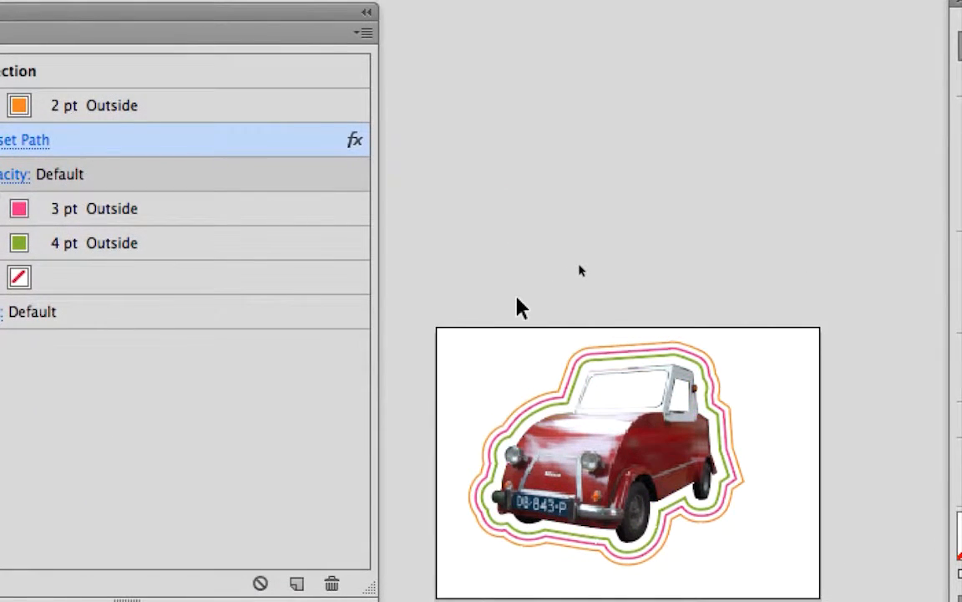
pyautogui.scroll(1, 517, 299)
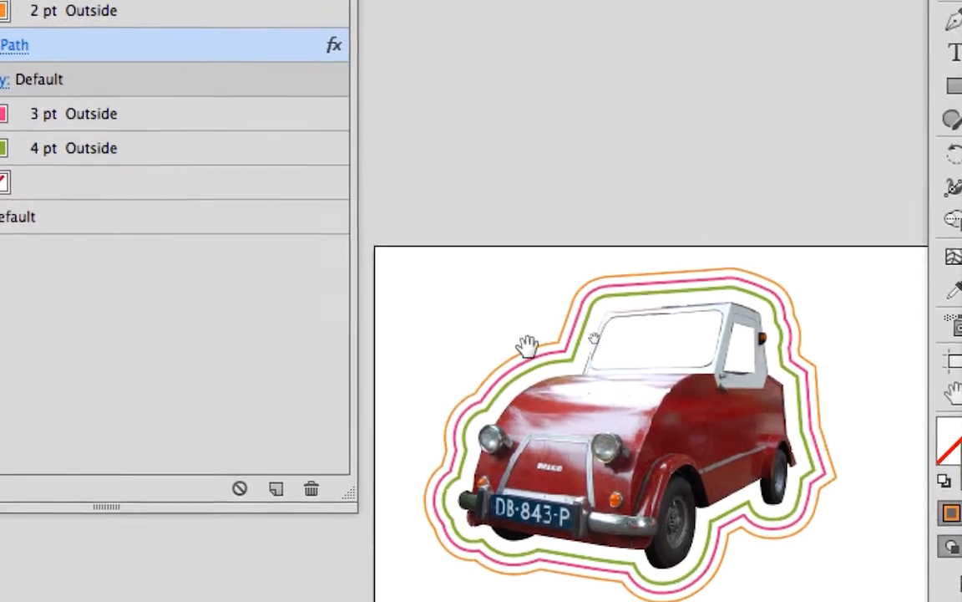
pyautogui.moveTo(547, 438); pyautogui.dragTo(518, 242)
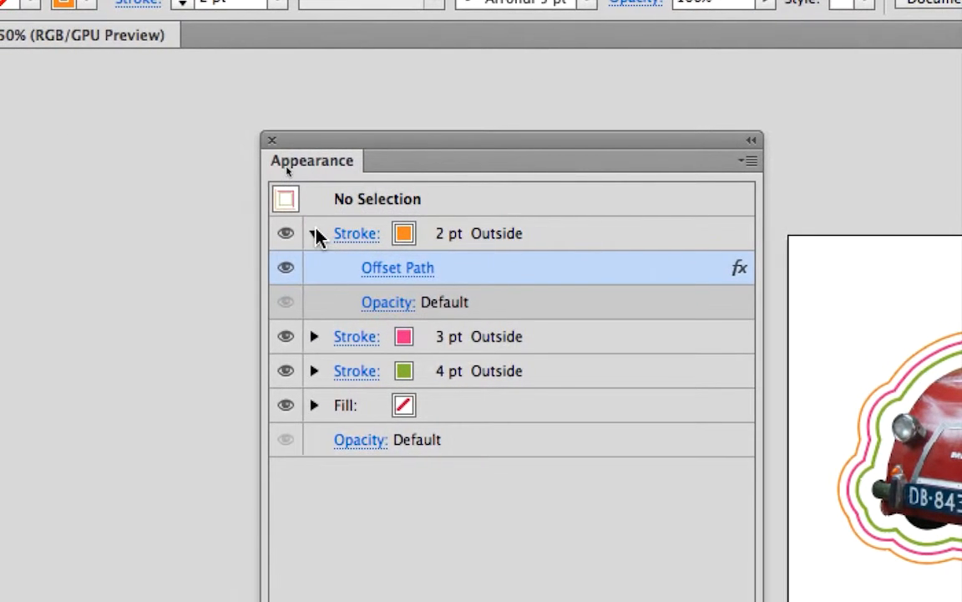
pyautogui.click(196, 131)
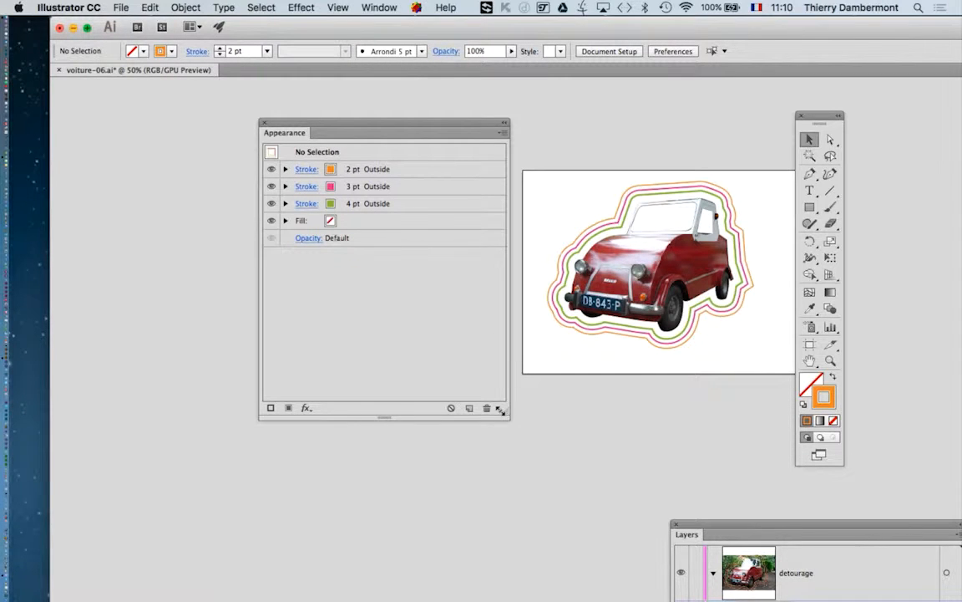
pyautogui.moveTo(499, 410); pyautogui.dragTo(478, 301)
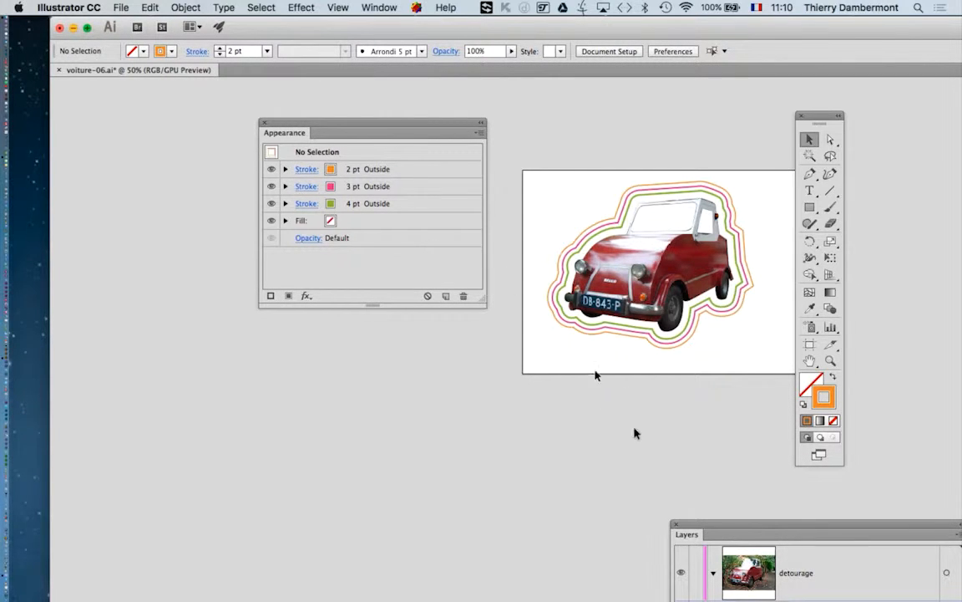
# Place the Layers window beside the artboard, target the contours multiples path and move the Appearance window further away from the artboard
pyautogui.moveTo(742, 528); pyautogui.dragTo(267, 328)
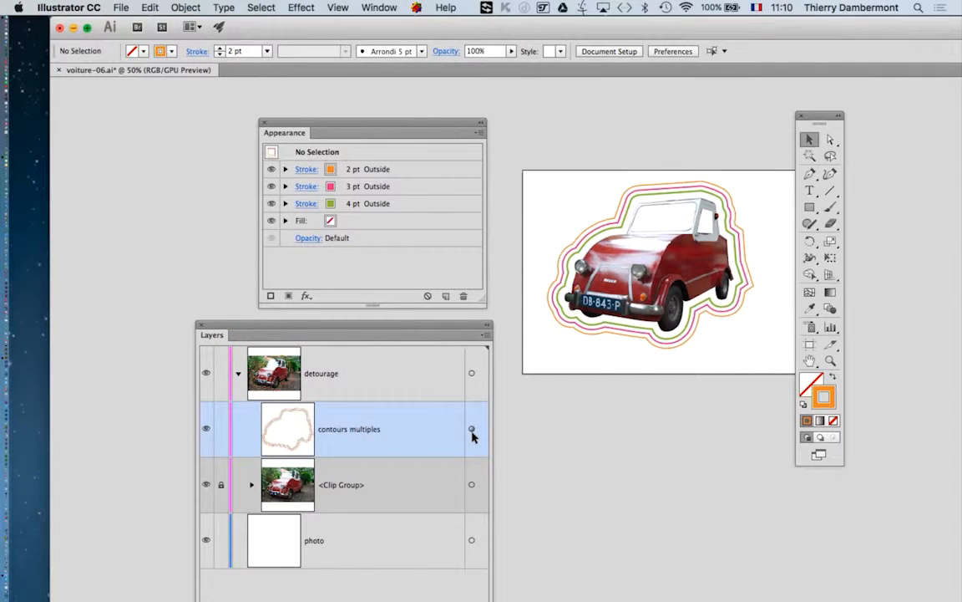
pyautogui.click(470, 432)
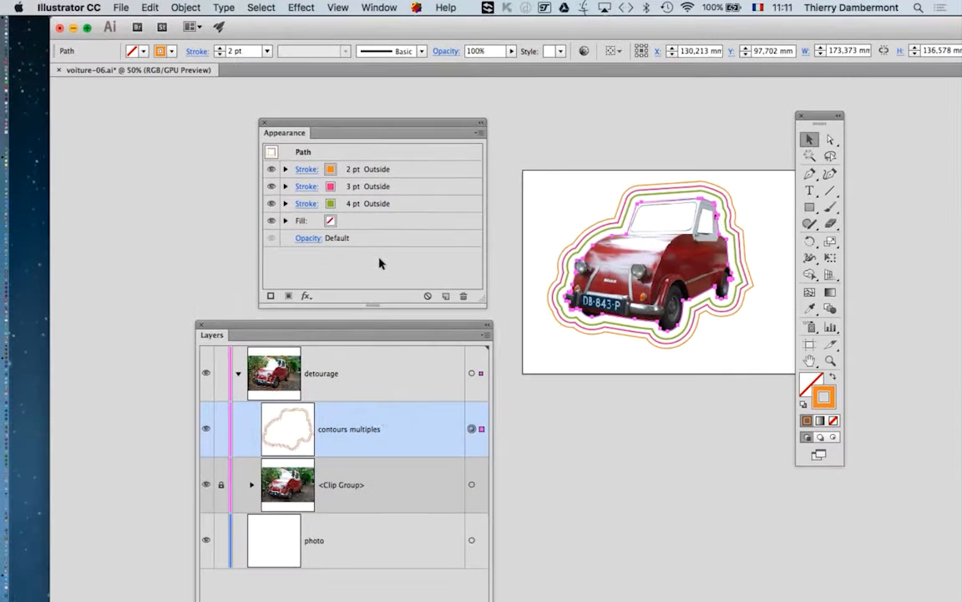
pyautogui.moveTo(357, 123); pyautogui.dragTo(235, 105)
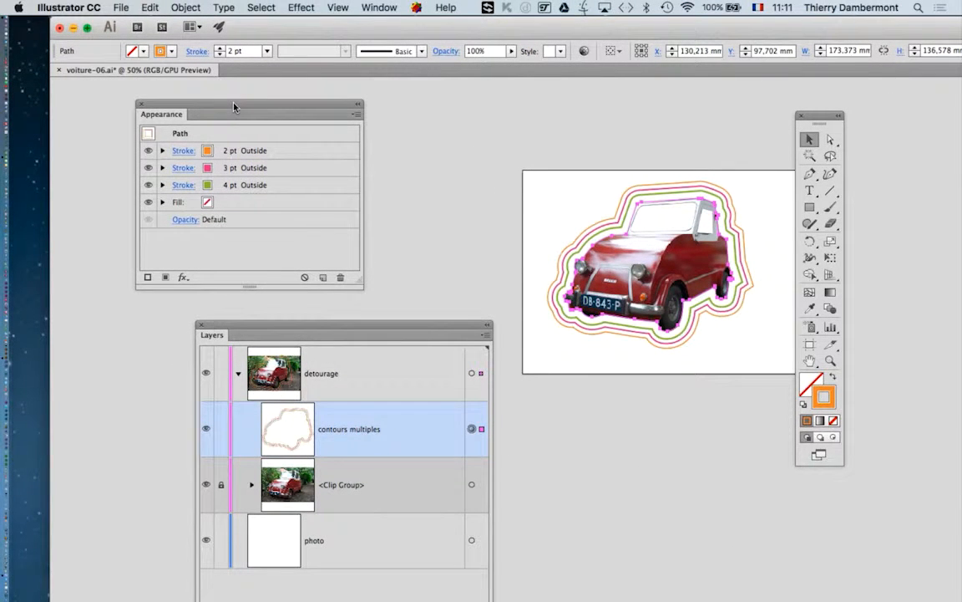
# Save the document as voiture-07.ai in the B1A1 AI folder with the default Illustrator options
pyautogui.click(121, 8)
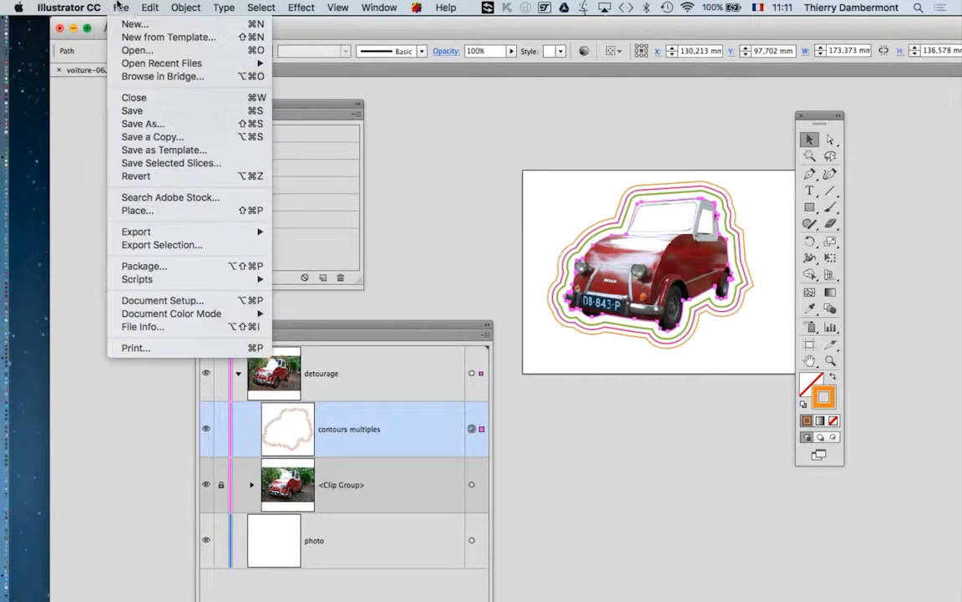
pyautogui.click(149, 124)
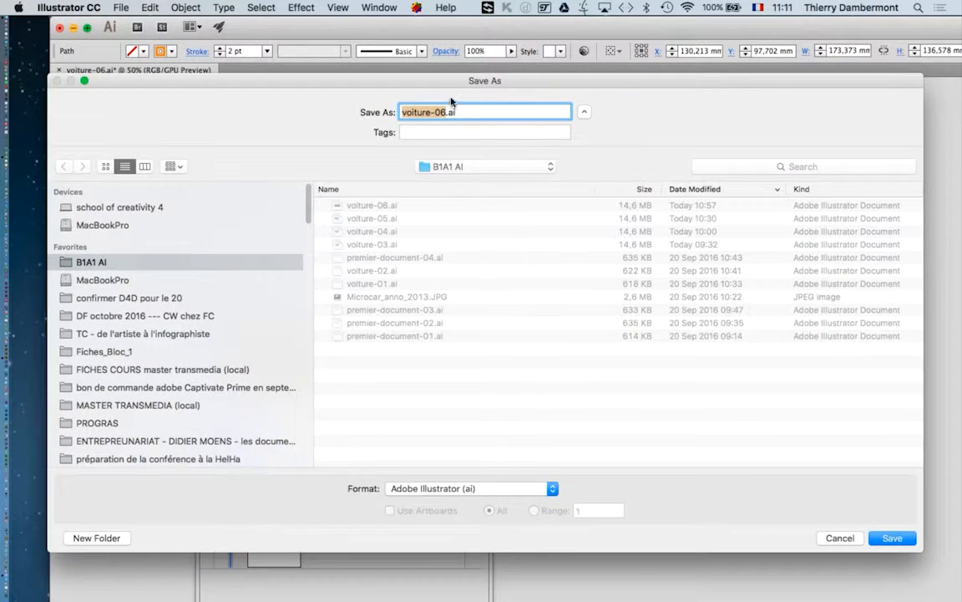
pyautogui.click(444, 113)
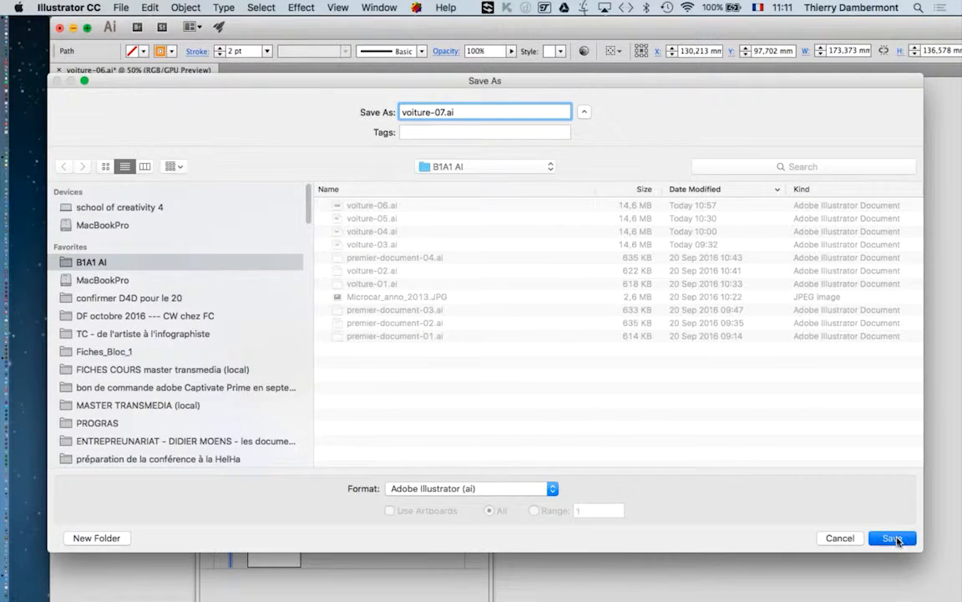
pyautogui.click(895, 538)
pyautogui.click(715, 557)
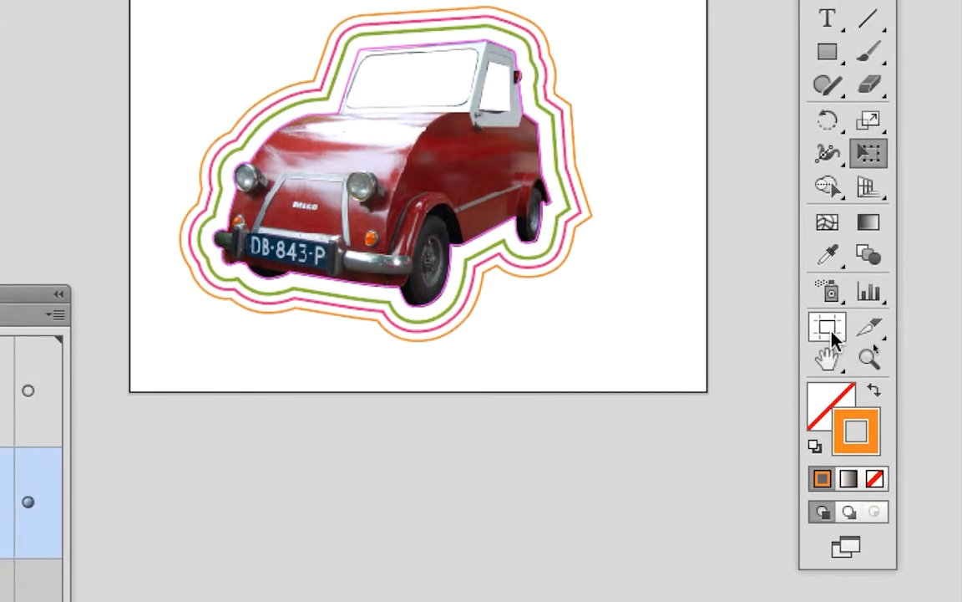
# Start the Artboard tool, check the artboard's width and height, and pull its left edge outward to a width of about 446 mm
pyautogui.click(831, 334)
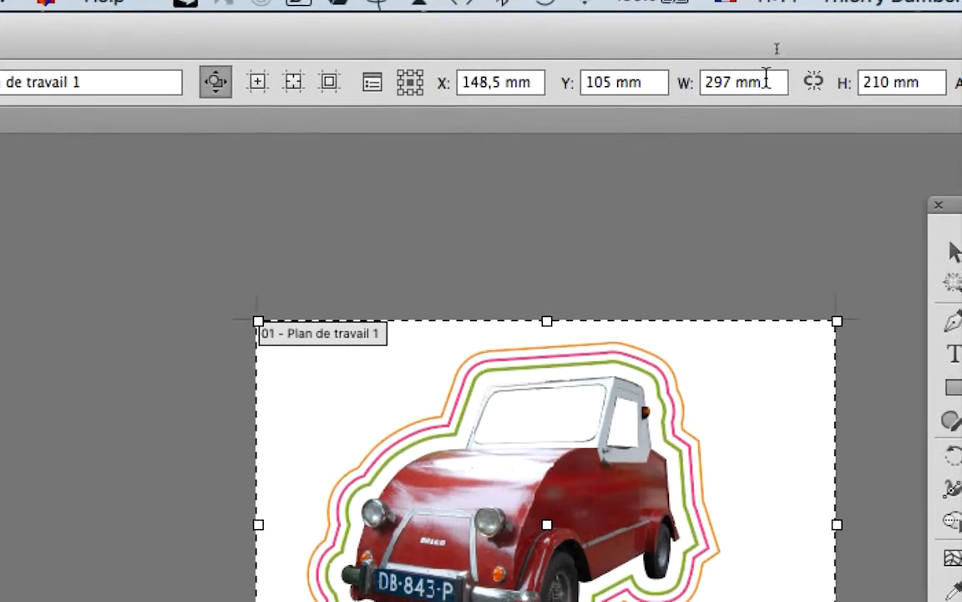
pyautogui.click(766, 81)
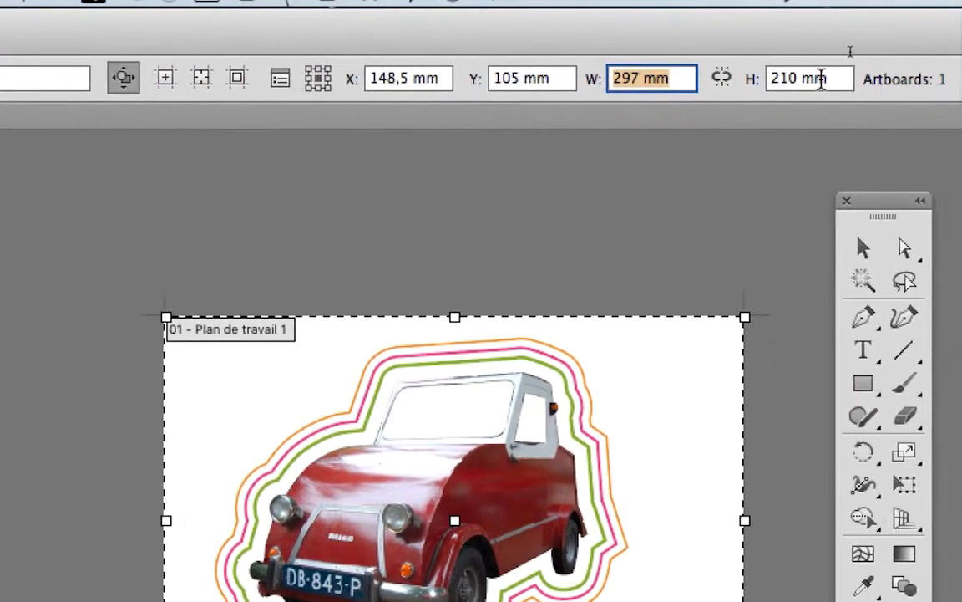
pyautogui.click(812, 77)
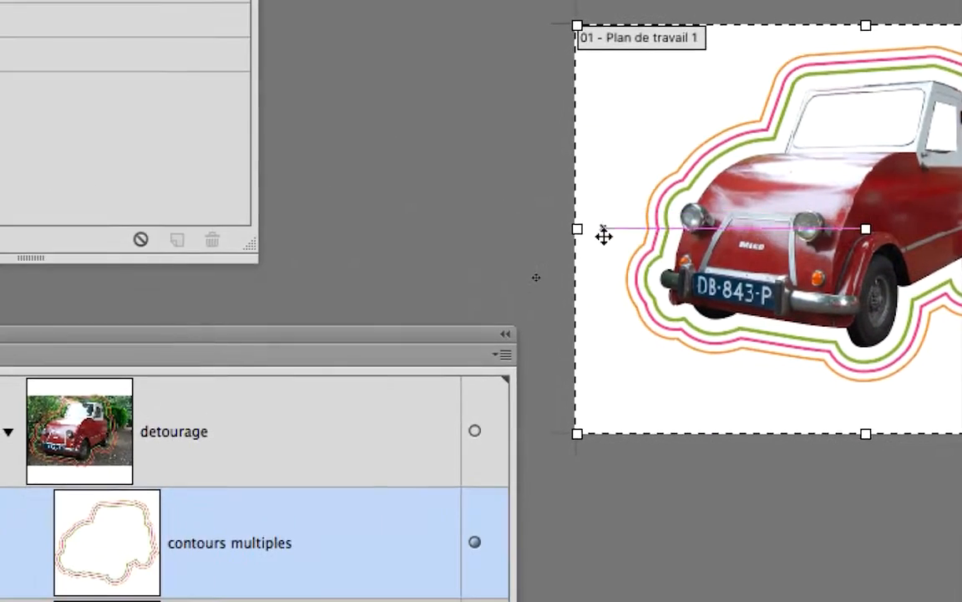
pyautogui.moveTo(472, 309); pyautogui.dragTo(293, 315)
pyautogui.moveTo(535, 237); pyautogui.dragTo(422, 243)
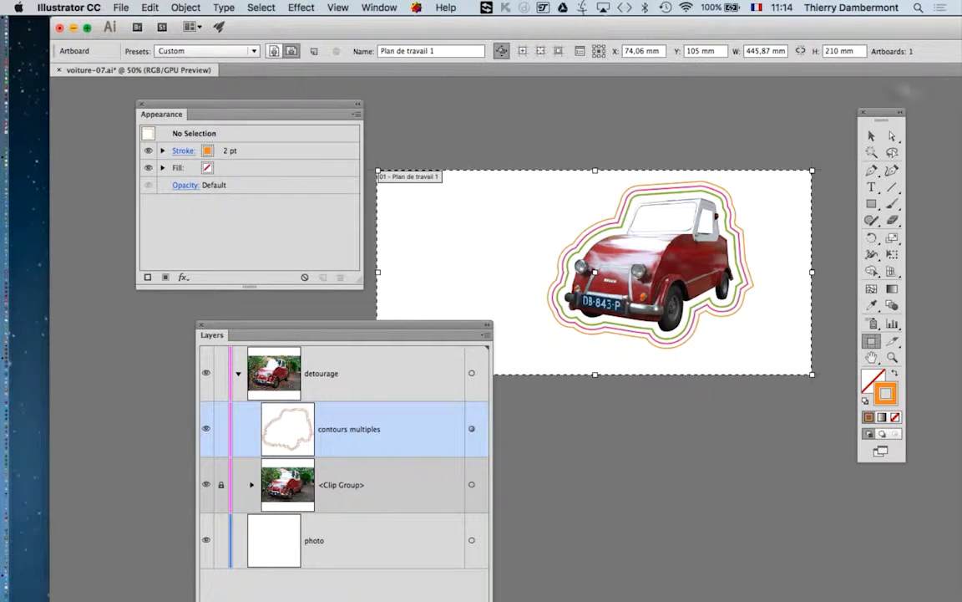
# Move the Tools window off the artboard's right edge, then extend the artboard's right and upper edges to about 567 × 230 mm
pyautogui.moveTo(880, 121); pyautogui.dragTo(661, 503)
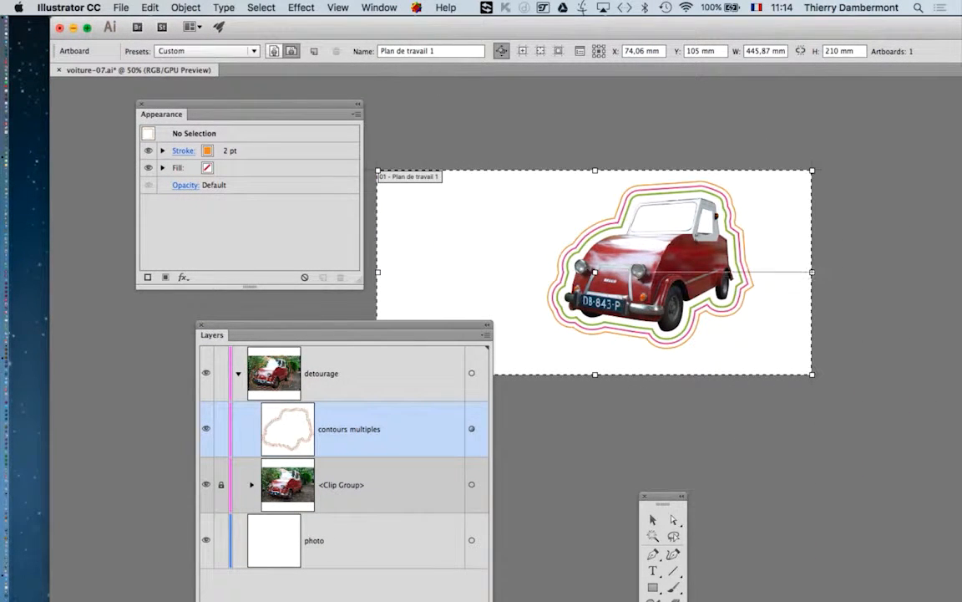
pyautogui.moveTo(813, 272); pyautogui.dragTo(930, 273)
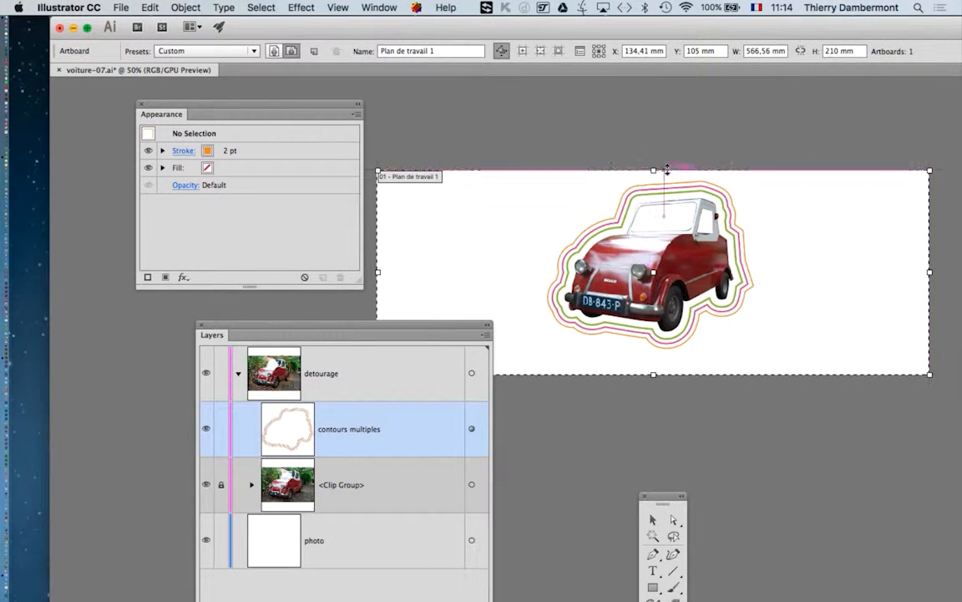
pyautogui.moveTo(656, 171); pyautogui.dragTo(655, 151)
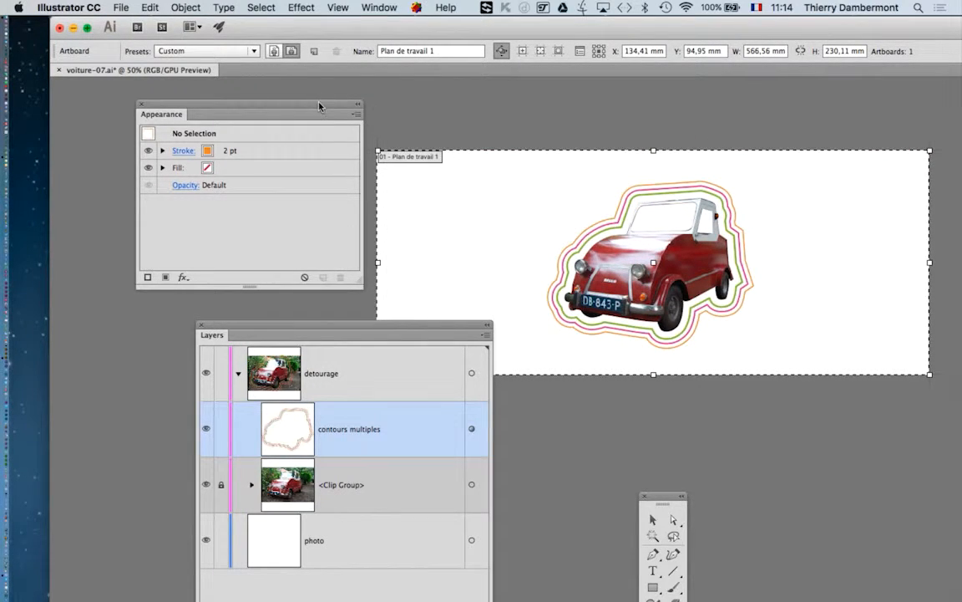
# Clear the floating windows away from the artboard and extend its upper and lower edges to a height of about 296 mm
pyautogui.moveTo(318, 106); pyautogui.dragTo(267, 93)
pyautogui.moveTo(383, 327); pyautogui.dragTo(269, 345)
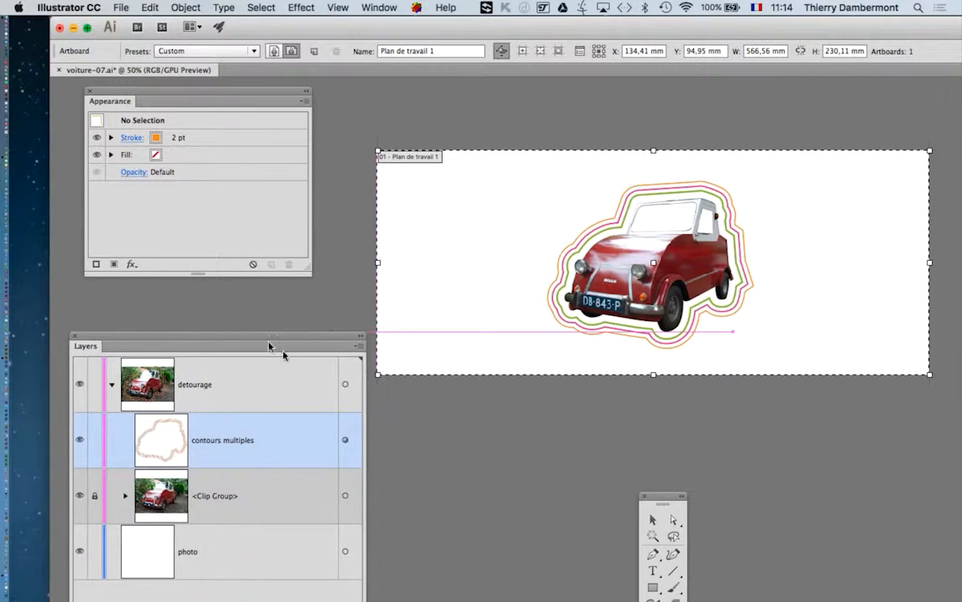
pyautogui.moveTo(672, 505); pyautogui.dragTo(614, 358)
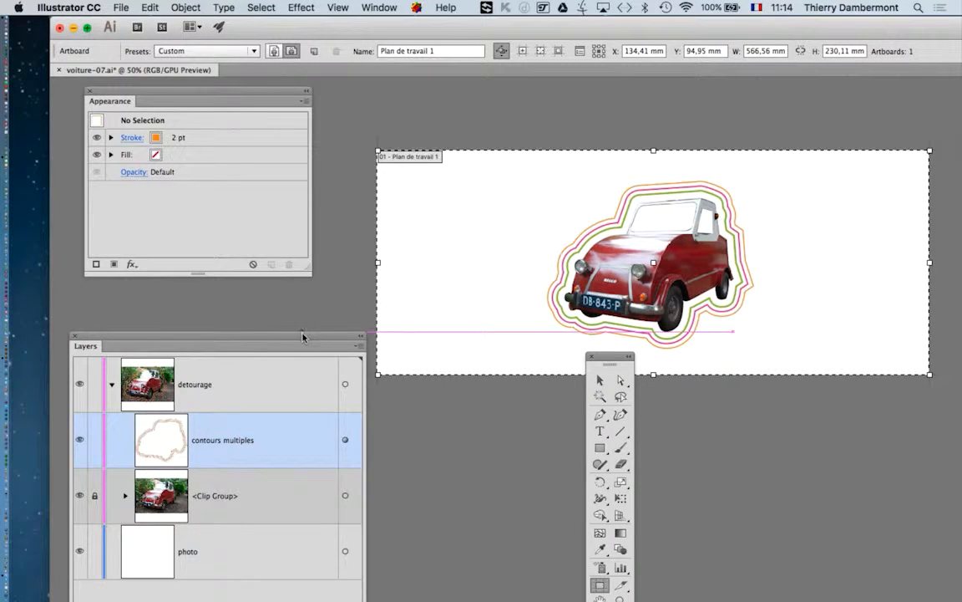
pyautogui.moveTo(302, 336); pyautogui.dragTo(468, 598)
pyautogui.moveTo(615, 364); pyautogui.dragTo(141, 316)
pyautogui.moveTo(409, 25); pyautogui.dragTo(339, 16)
pyautogui.moveTo(244, 95); pyautogui.dragTo(206, 98)
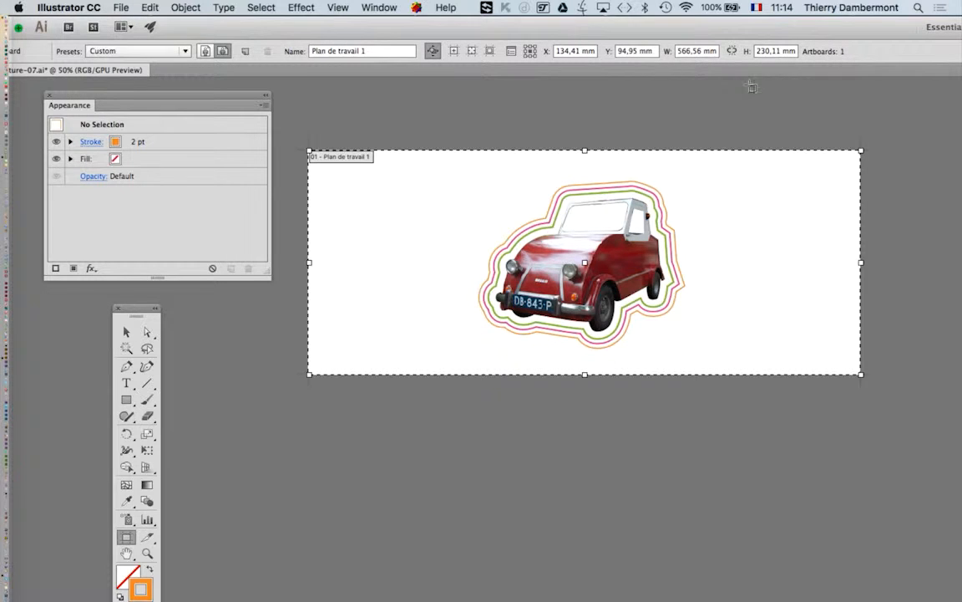
pyautogui.moveTo(584, 152); pyautogui.dragTo(584, 119)
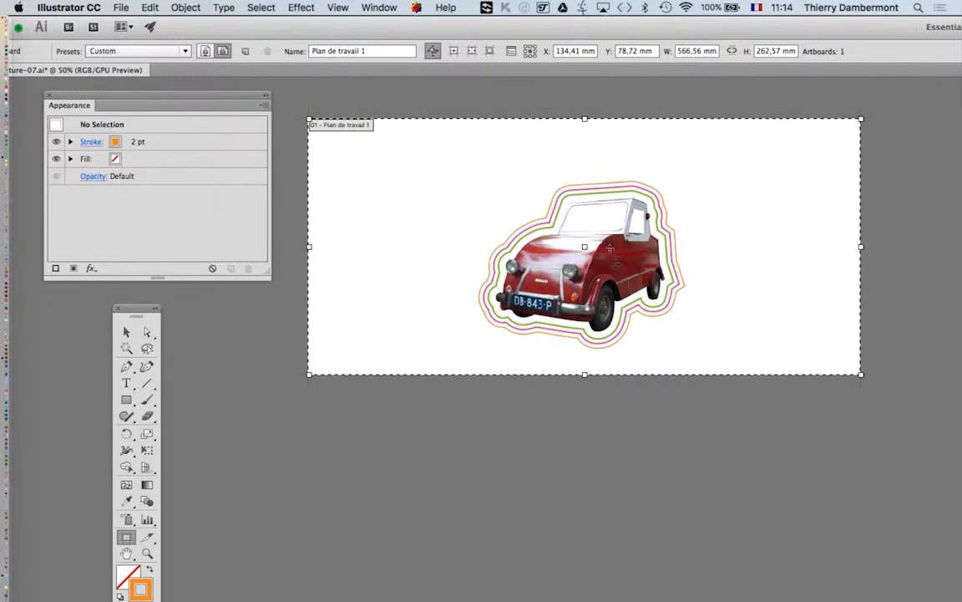
pyautogui.moveTo(586, 375); pyautogui.dragTo(585, 407)
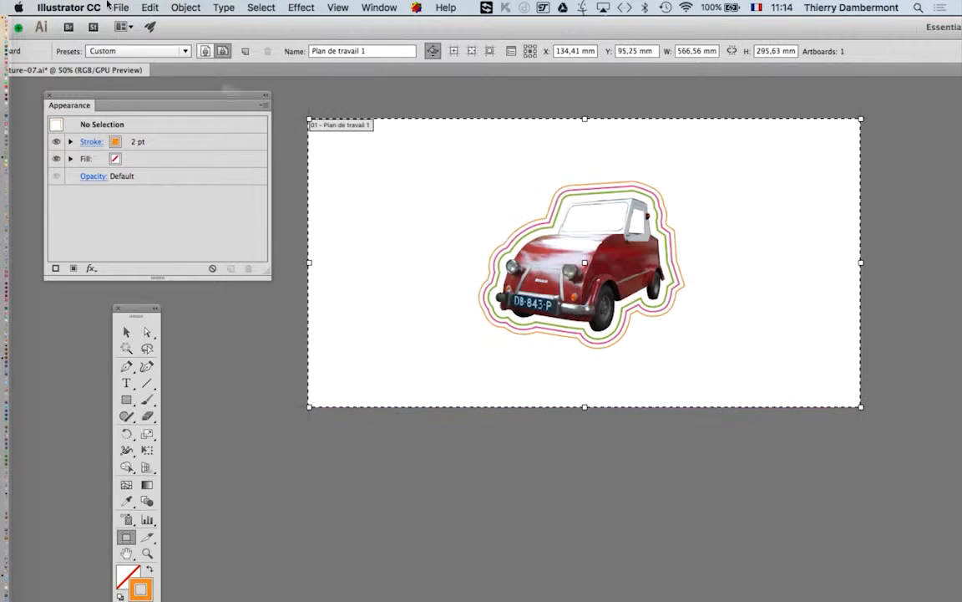
# Save the document as voiture-08.ai with the default Illustrator options
pyautogui.click(120, 8)
pyautogui.click(147, 124)
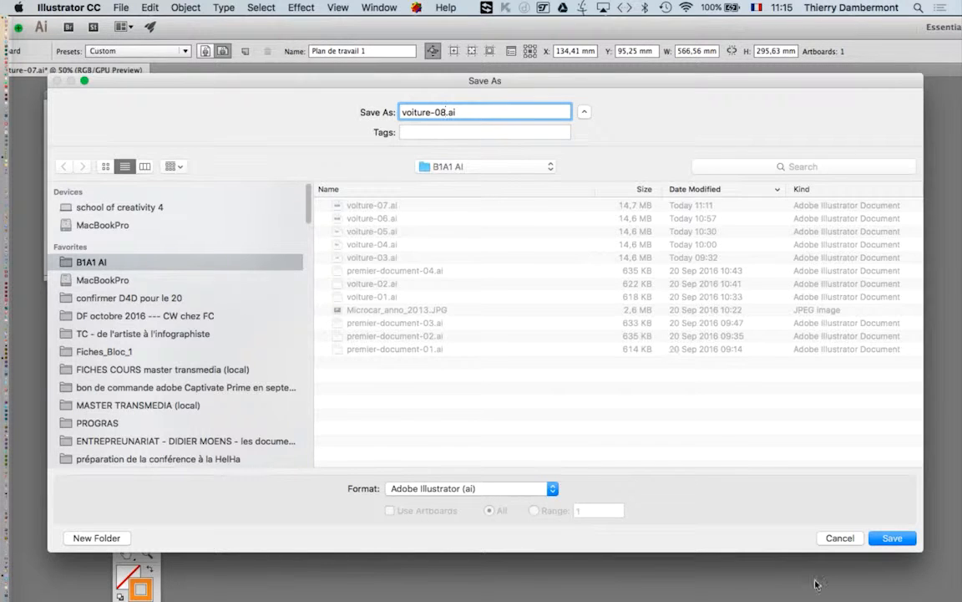
pyautogui.click(903, 539)
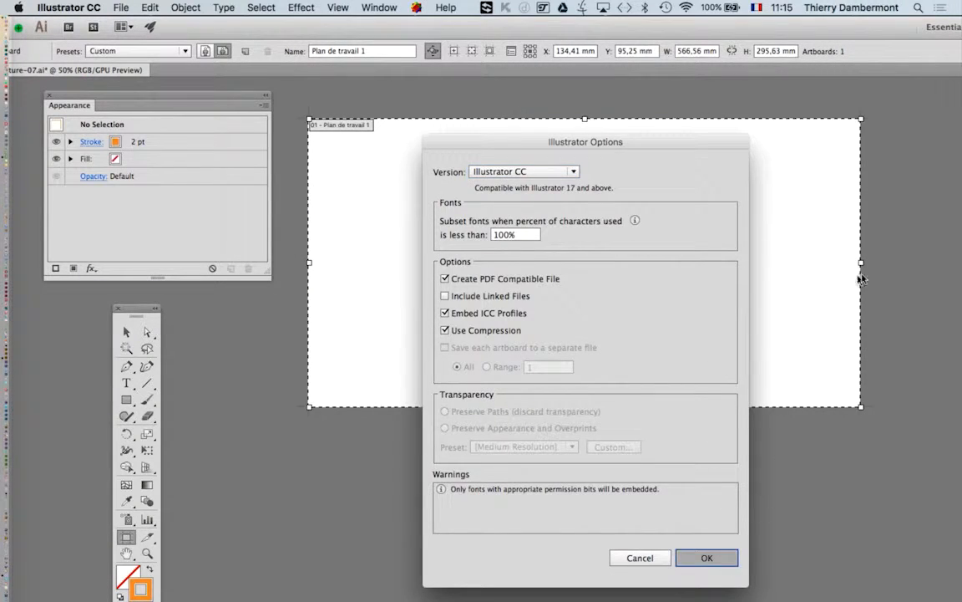
pyautogui.press('Return')
# Extend the artboard's right edge to a width of about 621 mm and switch to the Selection tool
pyautogui.moveTo(862, 264); pyautogui.dragTo(914, 264)
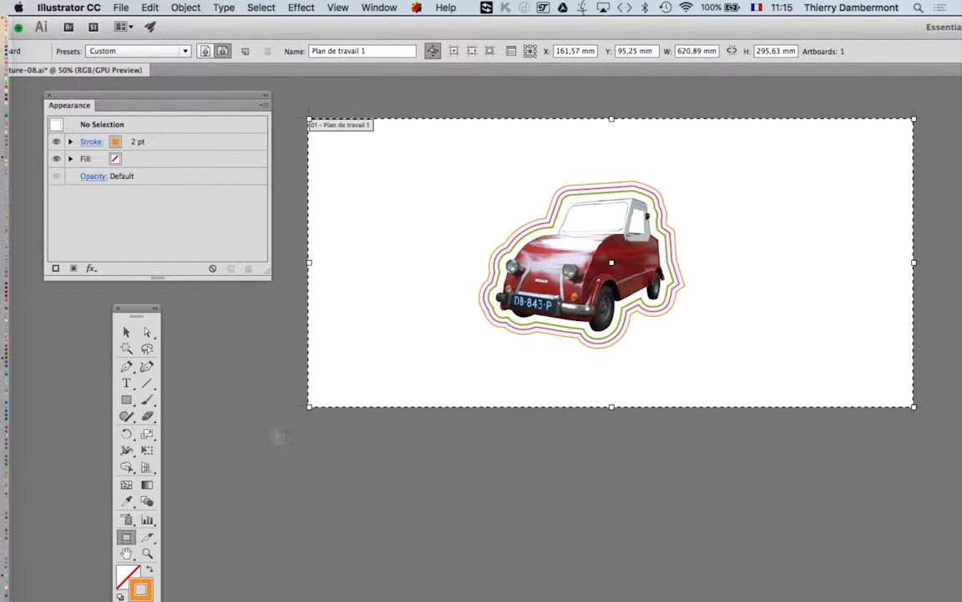
pyautogui.click(132, 332)
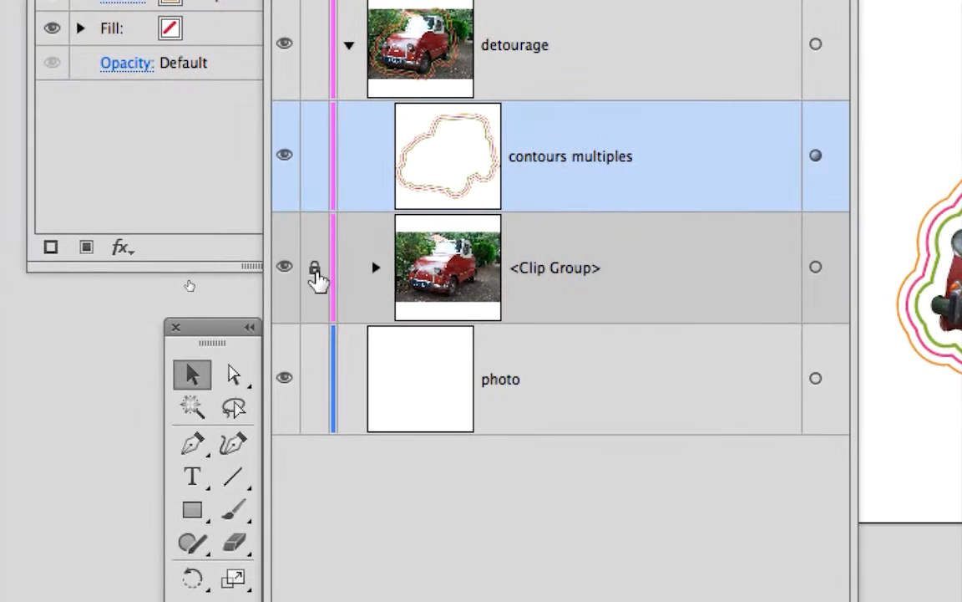
# Unlock the Clip Group and select it together with the contours multiples path using a selection marquee on the car
pyautogui.click(316, 271)
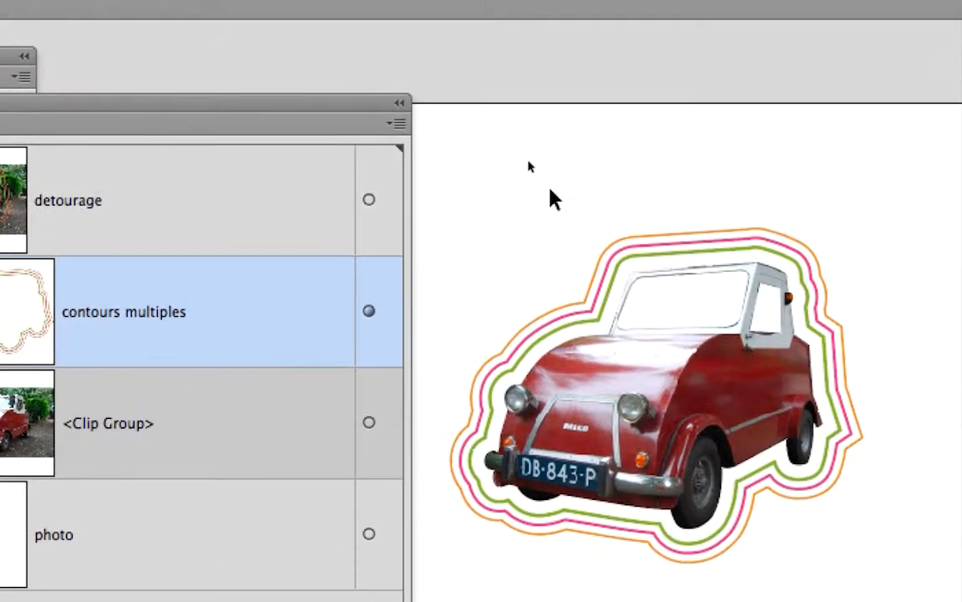
pyautogui.moveTo(547, 187); pyautogui.dragTo(630, 304)
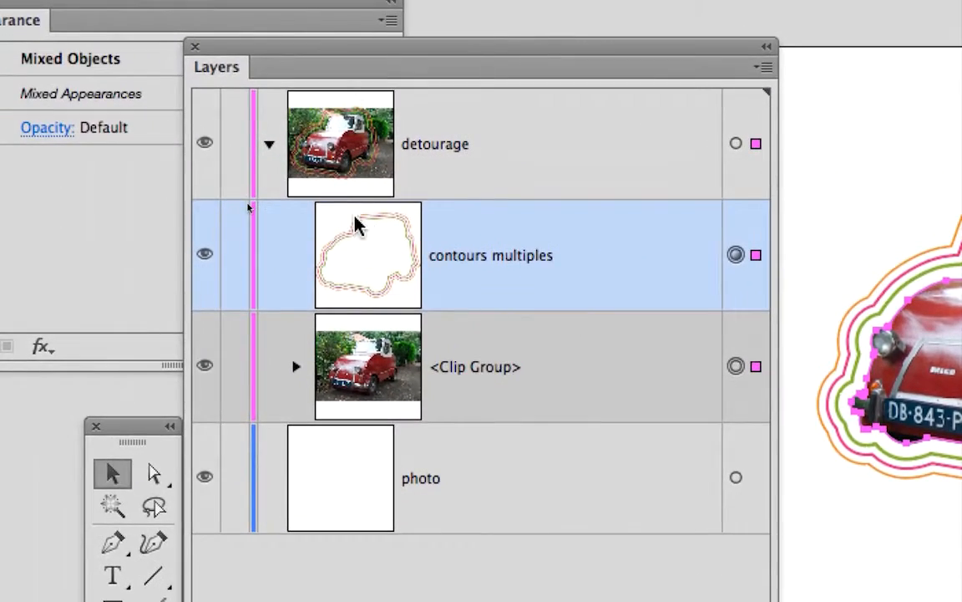
# Collapse the detourage layer, target it to select its entire contents, and expand the layer again
pyautogui.click(269, 144)
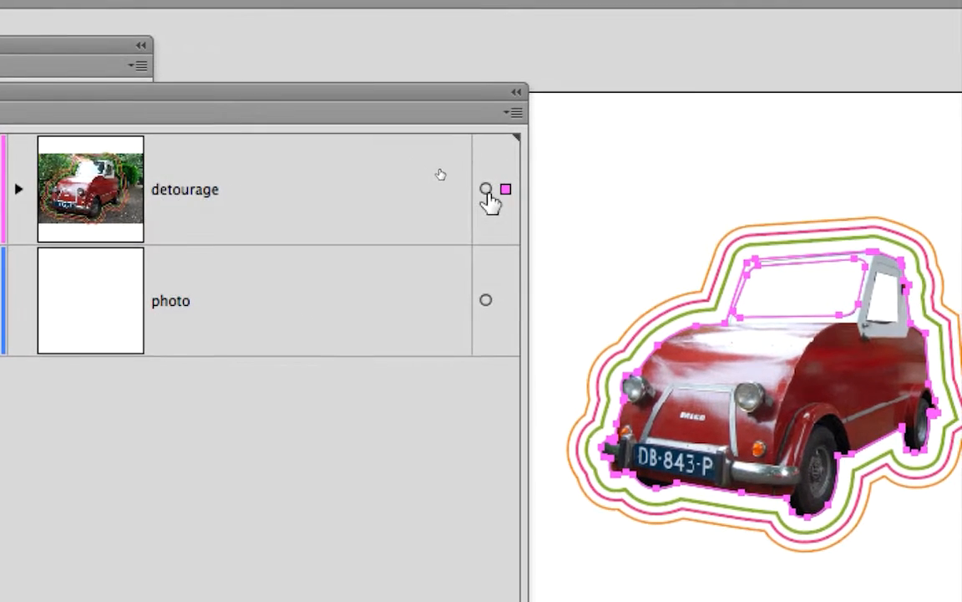
pyautogui.click(487, 190)
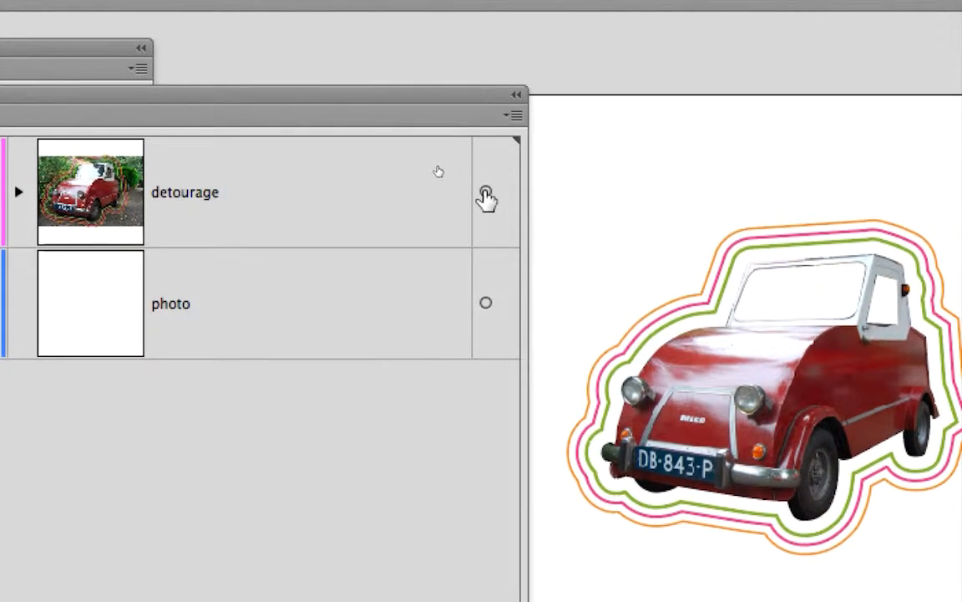
pyautogui.click(486, 187)
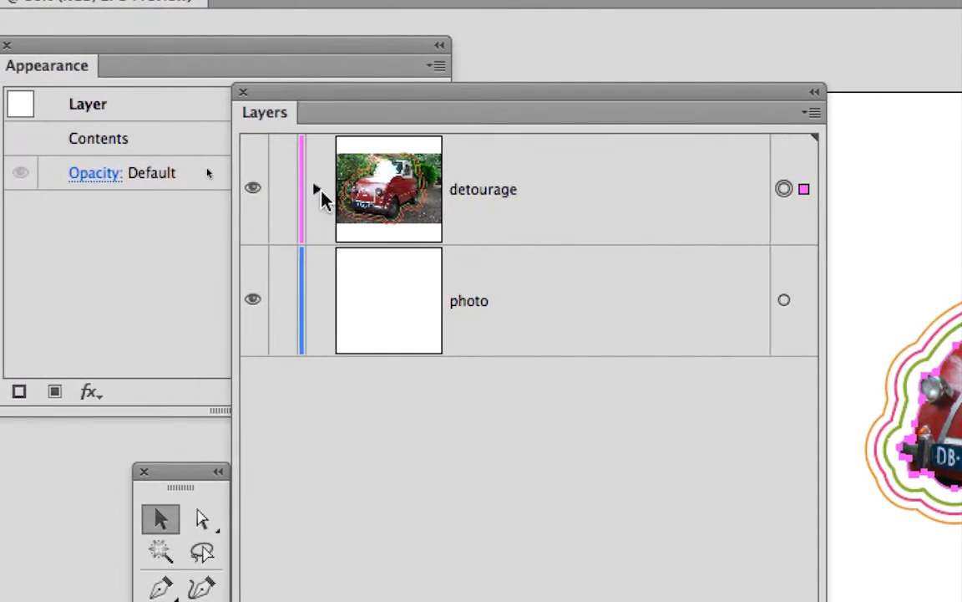
pyautogui.click(35, 190)
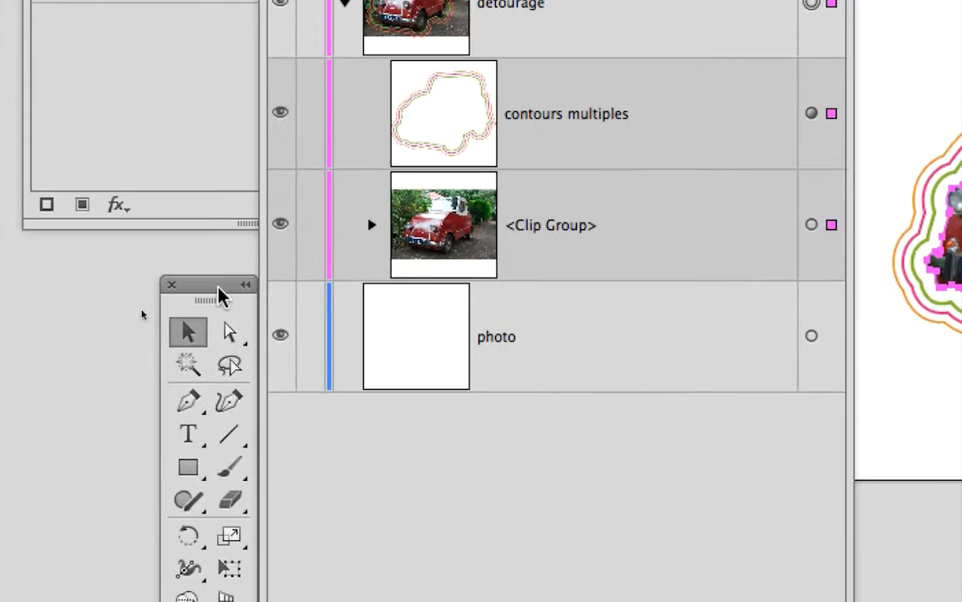
# Move the Tools window beyond the artboard and duplicate the selected car with its contours beside the original at about X 349 mm, Y 95 mm
pyautogui.moveTo(278, 503); pyautogui.dragTo(887, 39)
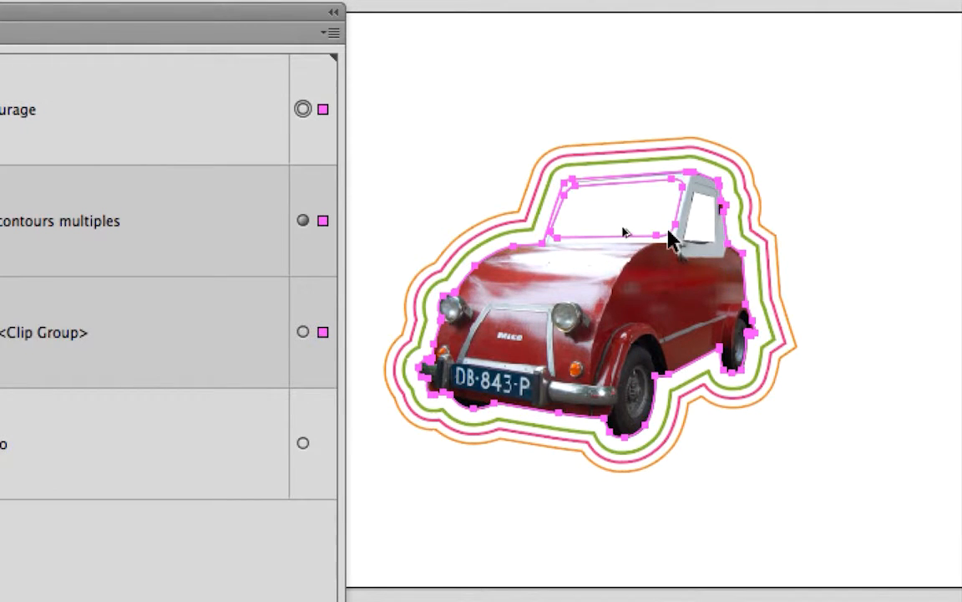
pyautogui.moveTo(669, 232); pyautogui.dragTo(818, 238)
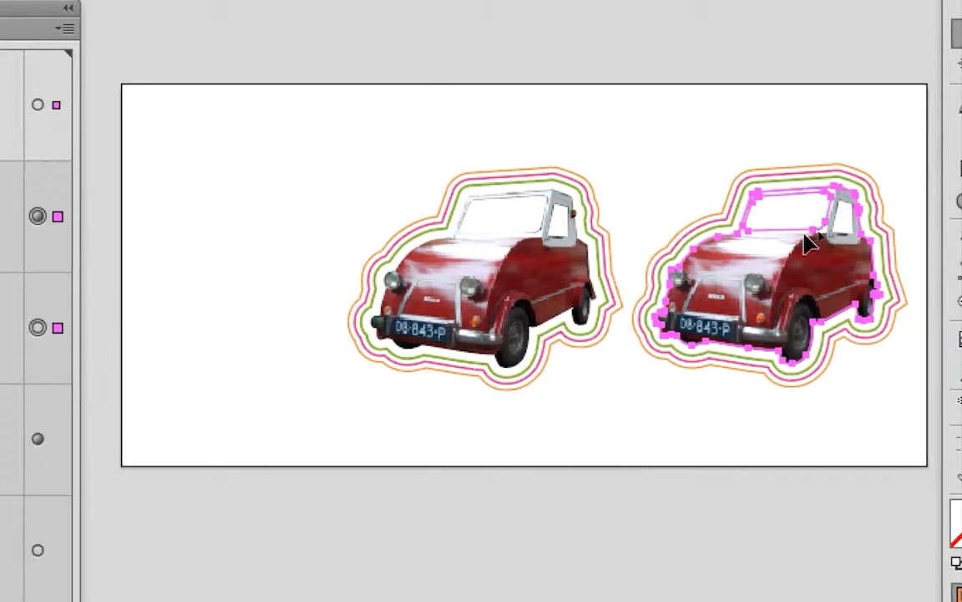
pyautogui.press('space')
pyautogui.moveTo(610, 225); pyautogui.dragTo(447, 161)
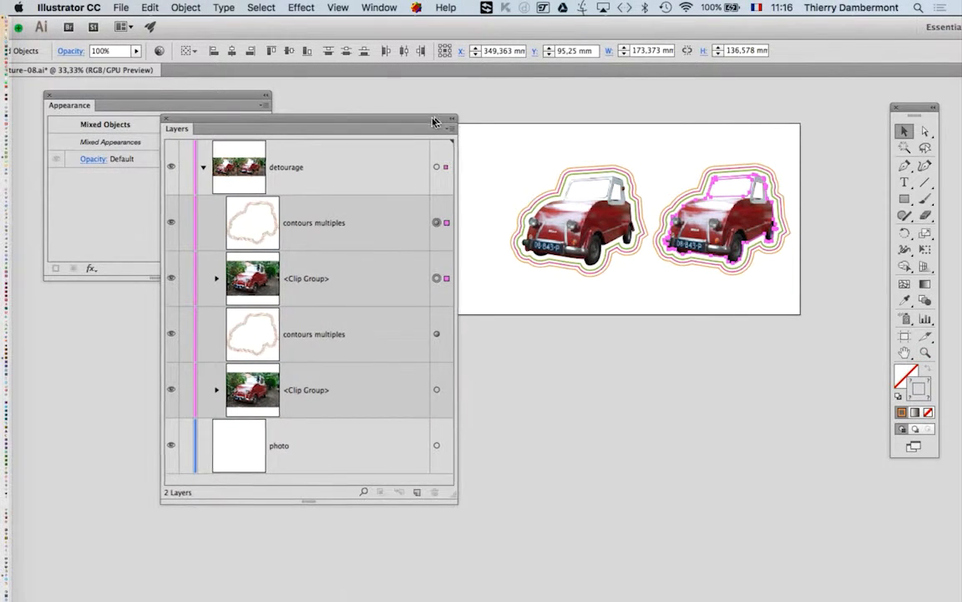
# Move the Layers window below the artboard, examine the original and duplicated contours multiples and Clip Group entries, and deselect everything
pyautogui.moveTo(442, 120); pyautogui.dragTo(351, 311)
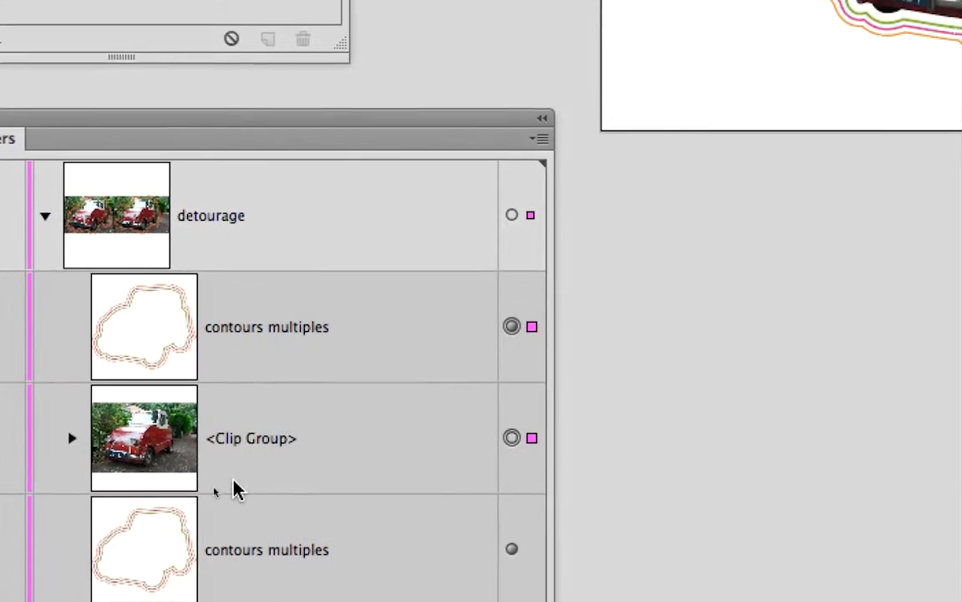
pyautogui.click(287, 353)
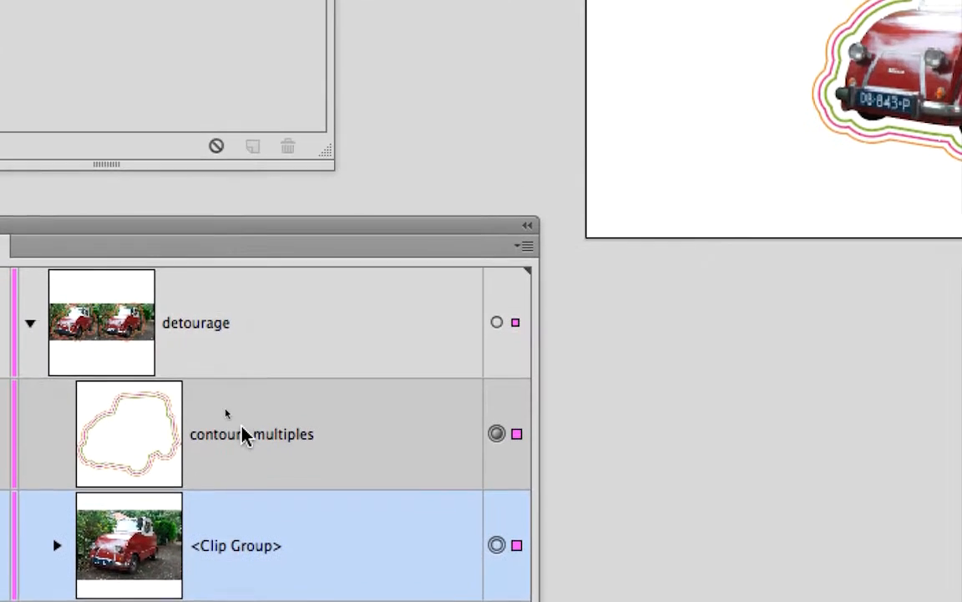
pyautogui.click(236, 242)
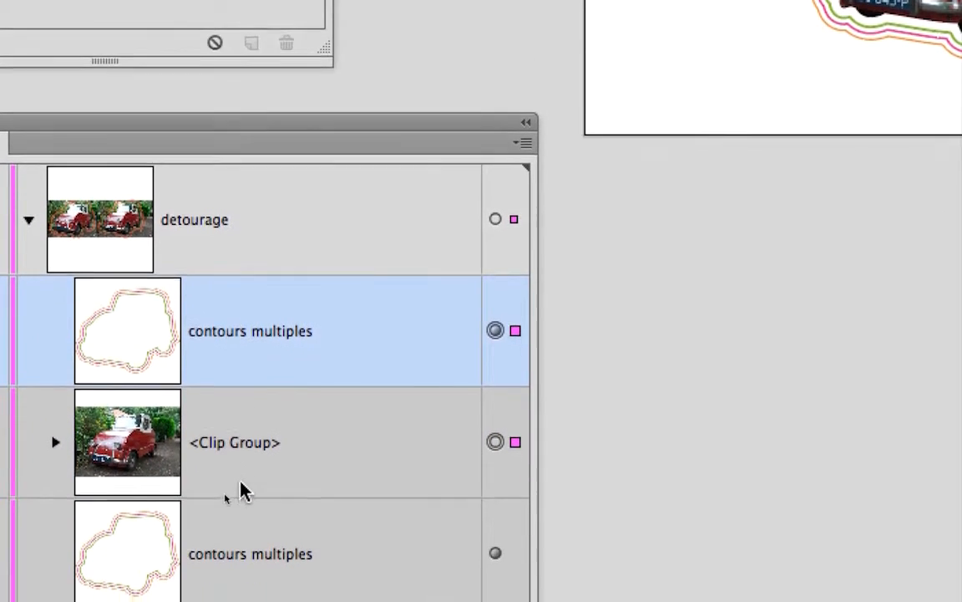
pyautogui.click(230, 456)
pyautogui.click(235, 595)
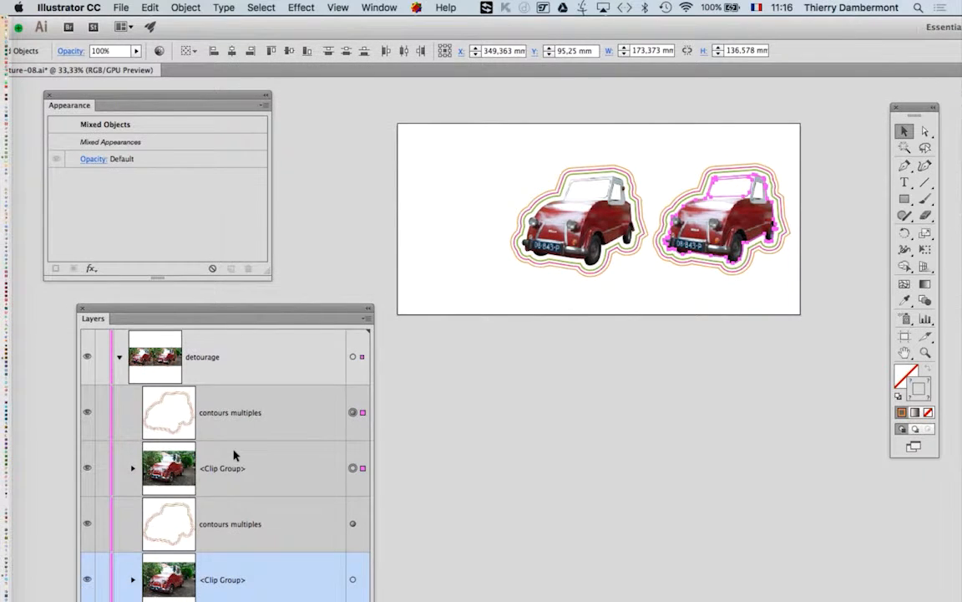
pyautogui.click(241, 434)
pyautogui.click(240, 474)
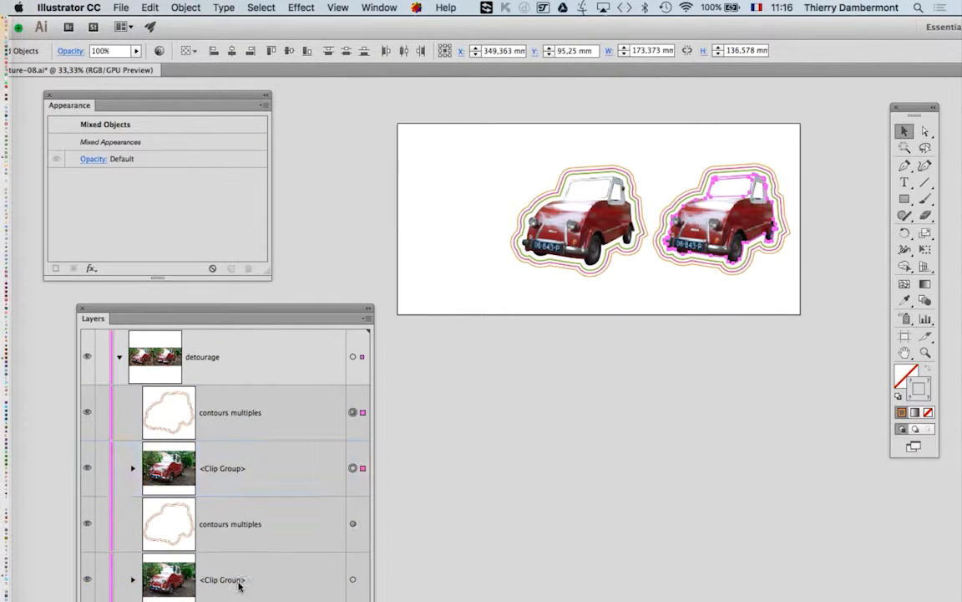
pyautogui.click(239, 583)
pyautogui.click(234, 522)
pyautogui.click(648, 485)
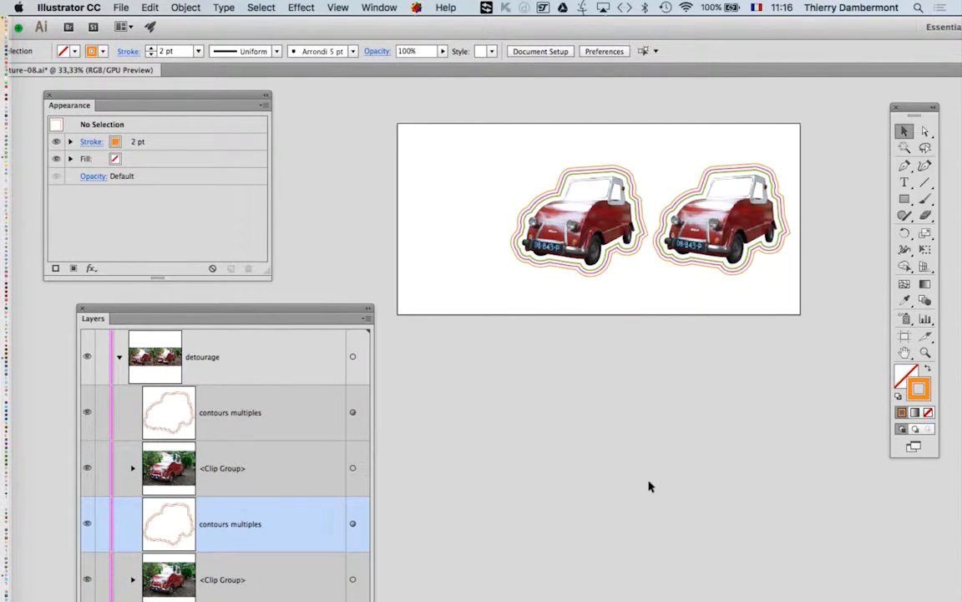
# Select the right-hand car together with its contours using a marquee and move the Layers window over the lower part of that car
pyautogui.moveTo(684, 241); pyautogui.dragTo(572, 350)
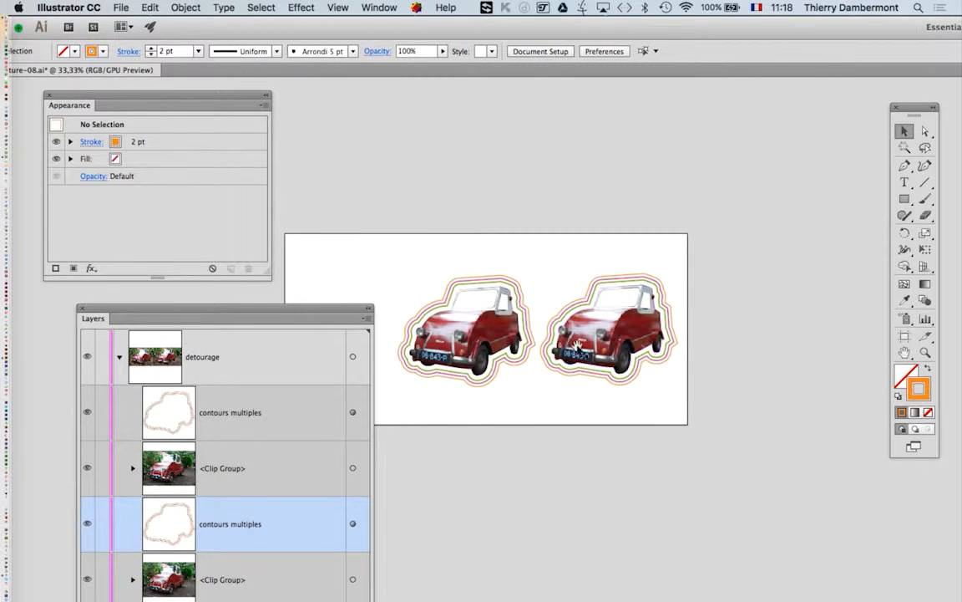
pyautogui.press('super+plus')
pyautogui.press('super+plus')
pyautogui.press('super+plus')
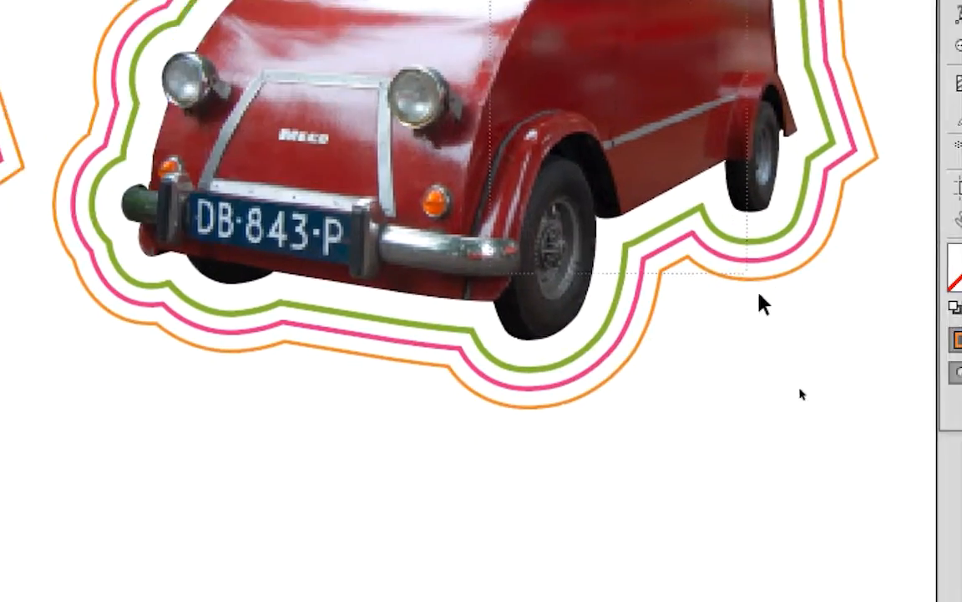
pyautogui.moveTo(759, 293); pyautogui.dragTo(771, 324)
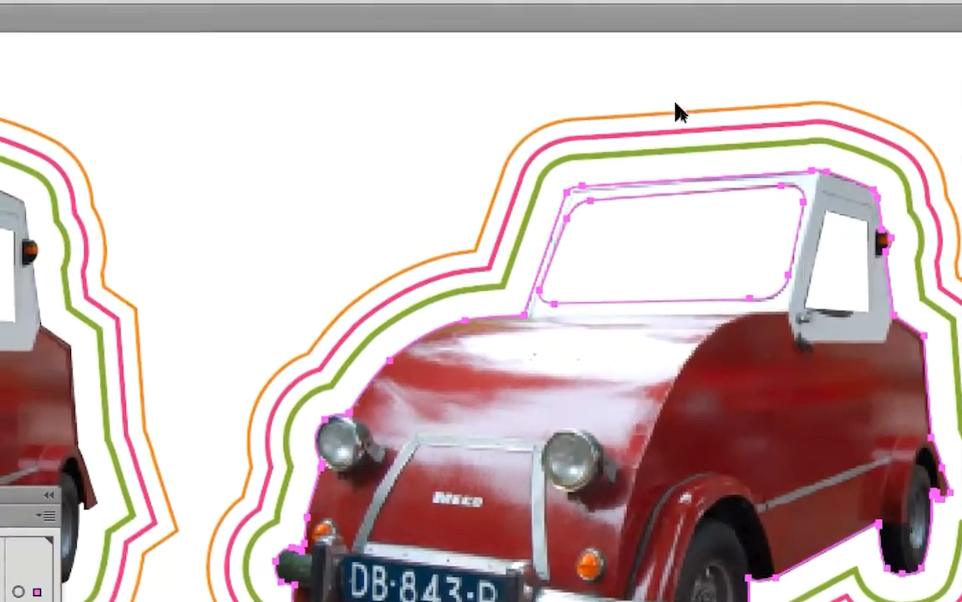
pyautogui.click(606, 81)
pyautogui.moveTo(577, 80); pyautogui.dragTo(821, 588)
pyautogui.moveTo(745, 314); pyautogui.dragTo(801, 409)
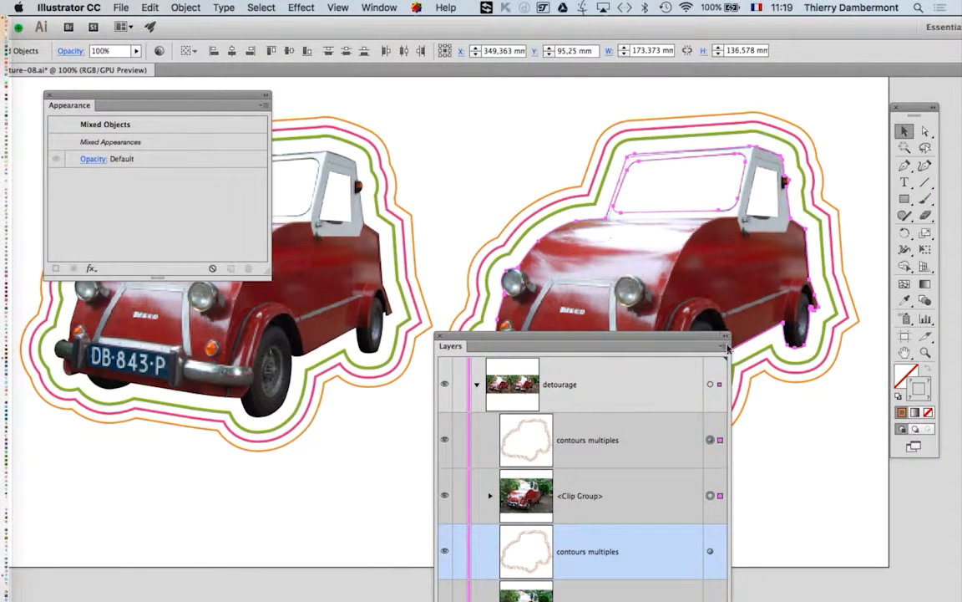
# Examine the row size and thumbnail settings of the Layers panel and leave them without changes
pyautogui.click(724, 346)
pyautogui.click(777, 599)
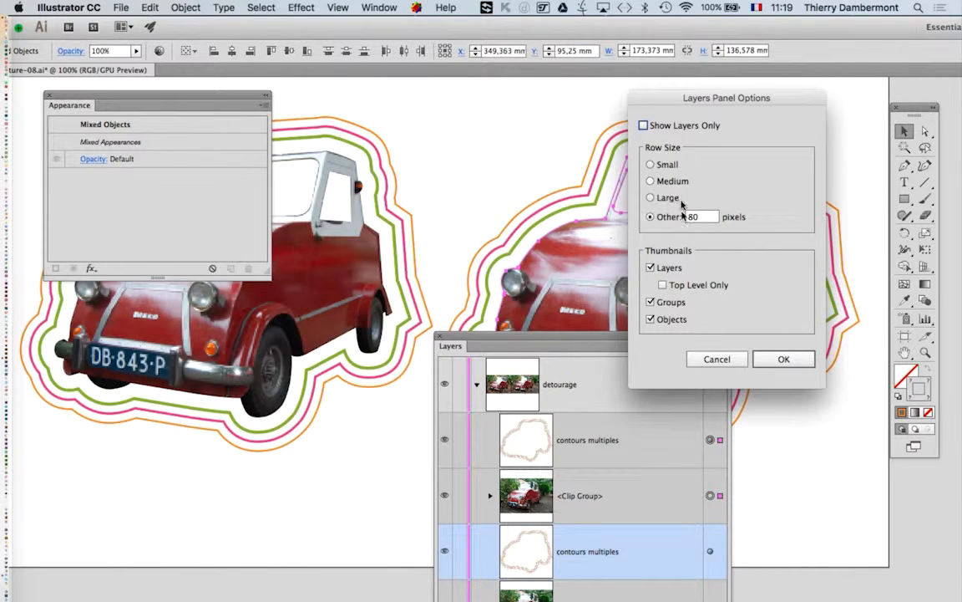
pyautogui.click(718, 360)
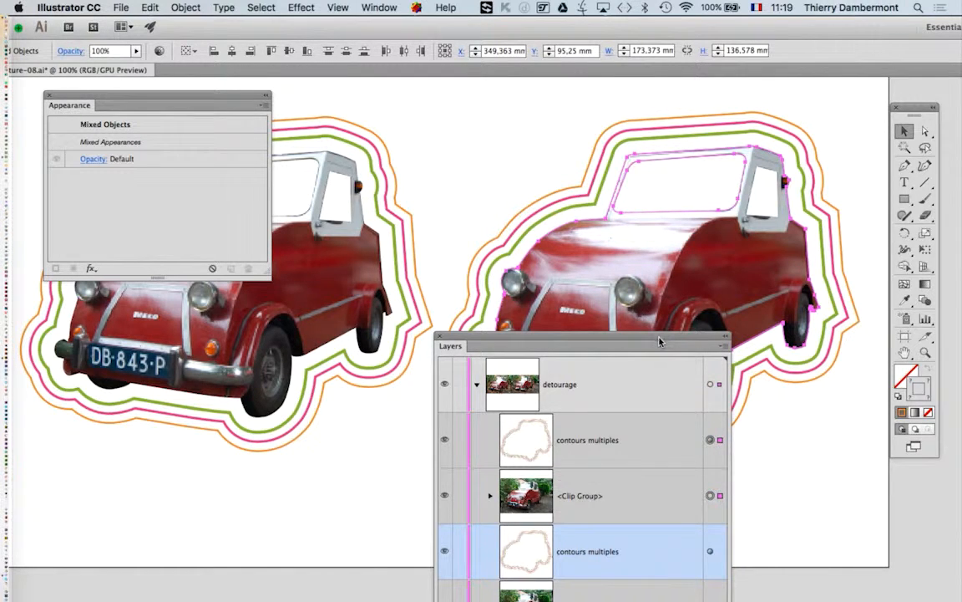
# Group the selected right-hand car with its contours and rename the group as voiture de droite
pyautogui.moveTo(659, 340); pyautogui.dragTo(291, 524)
pyautogui.click(185, 7)
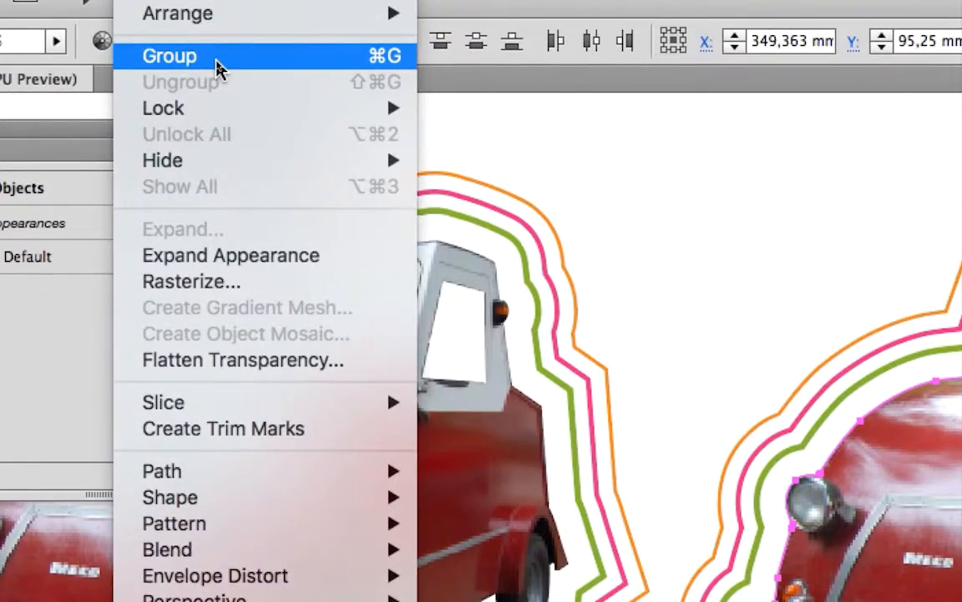
pyautogui.click(216, 58)
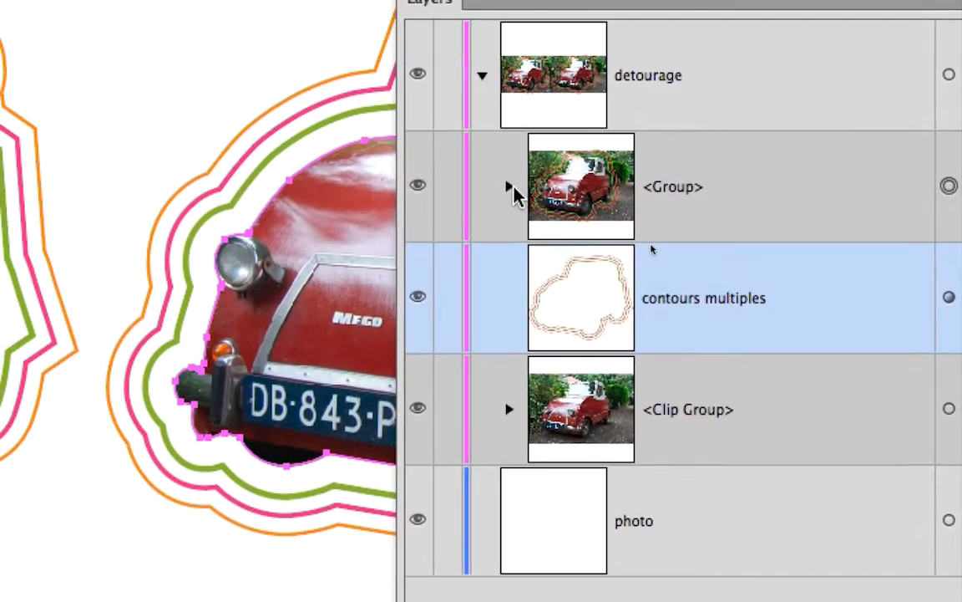
pyautogui.click(482, 165)
pyautogui.click(481, 165)
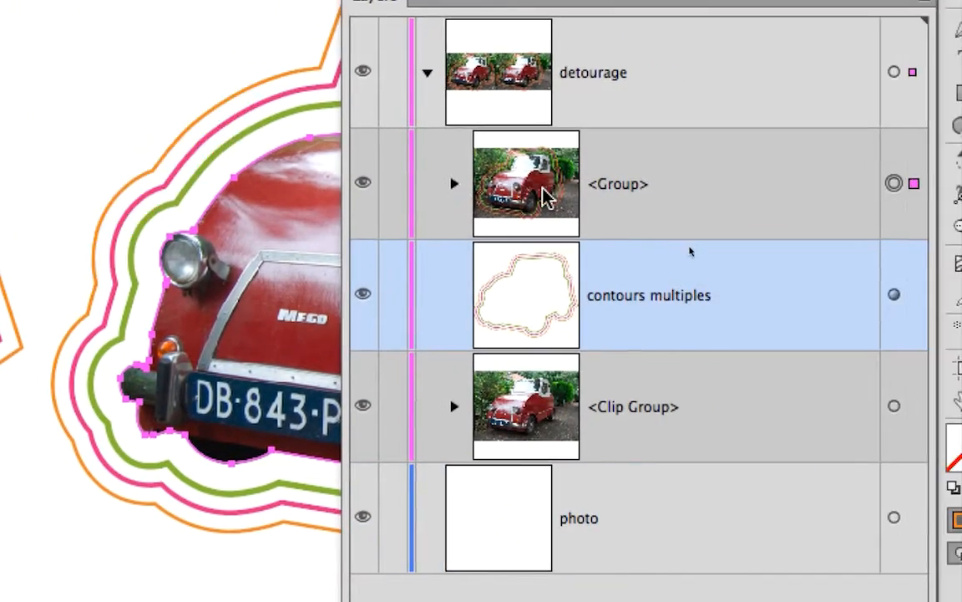
pyautogui.doubleClick(657, 198)
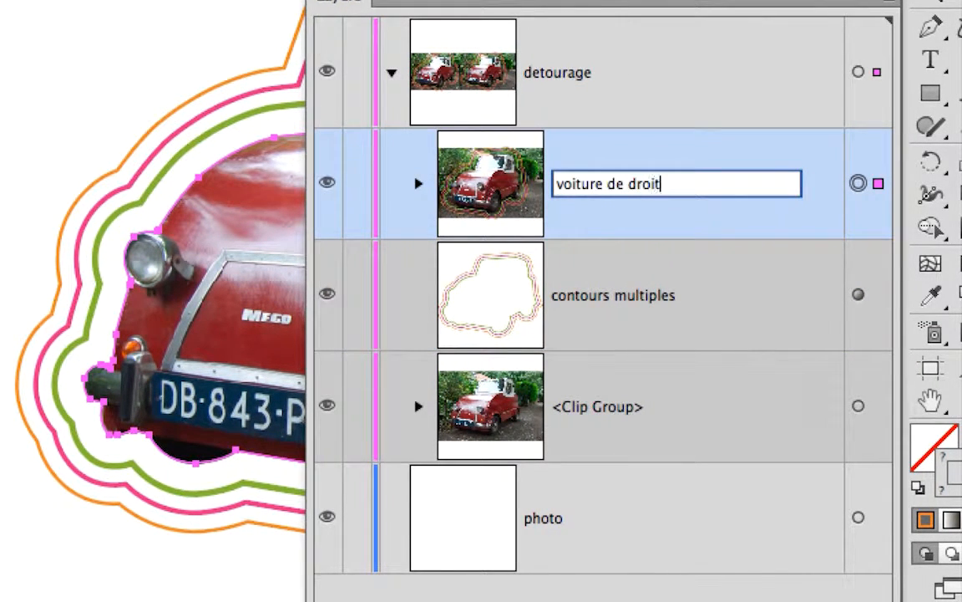
pyautogui.press('Return')
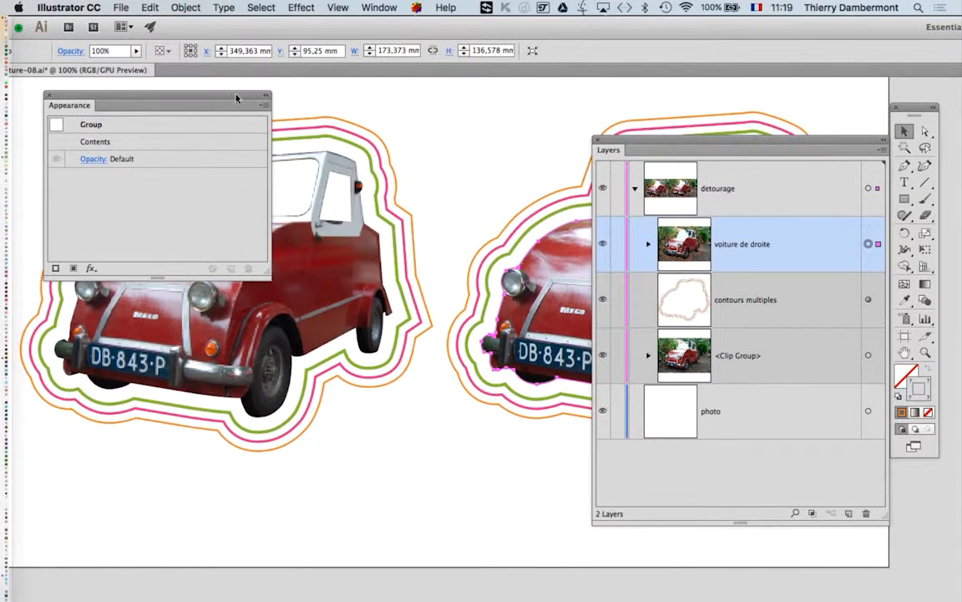
# Move the Appearance window off the left-hand car, group that car with its contours, and rename the group as voiture de gauche
pyautogui.moveTo(235, 98); pyautogui.dragTo(163, 533)
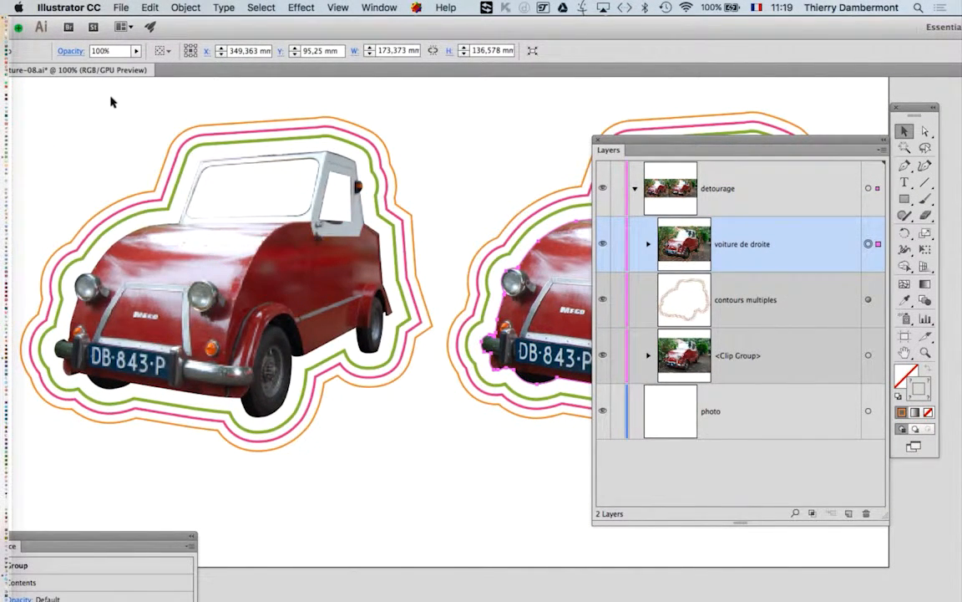
pyautogui.moveTo(381, 477); pyautogui.dragTo(380, 478)
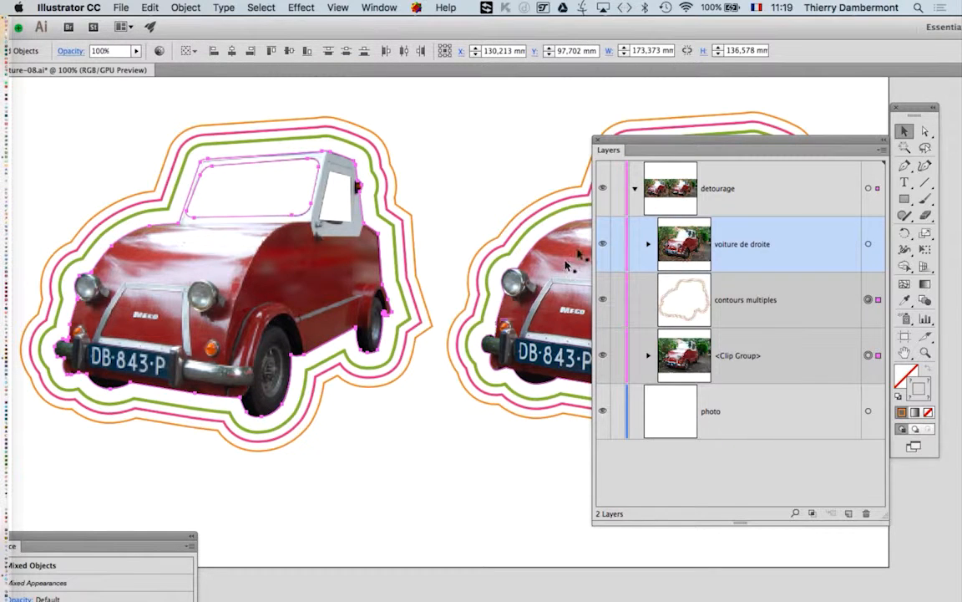
pyautogui.click(186, 8)
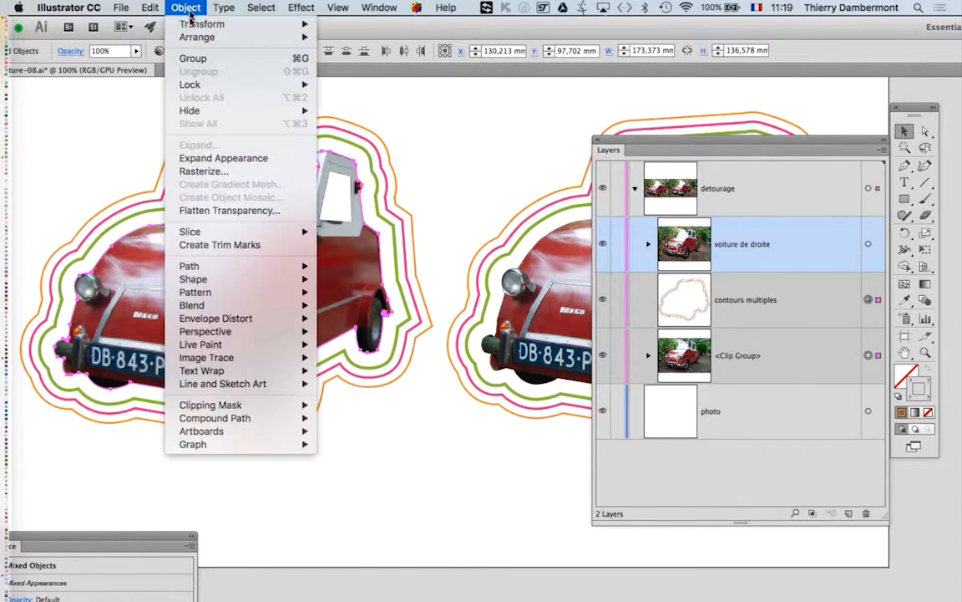
pyautogui.click(189, 56)
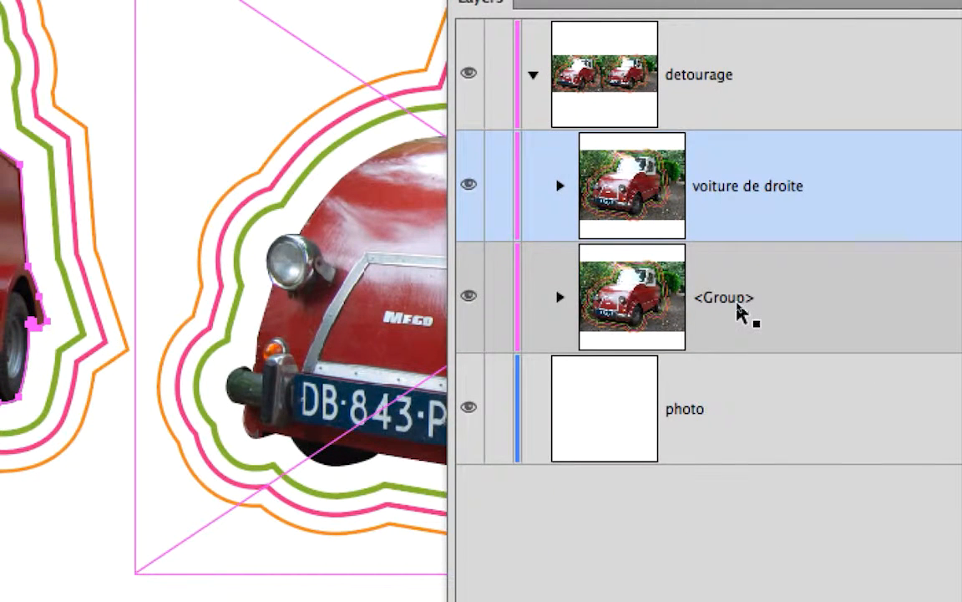
pyautogui.doubleClick(739, 309)
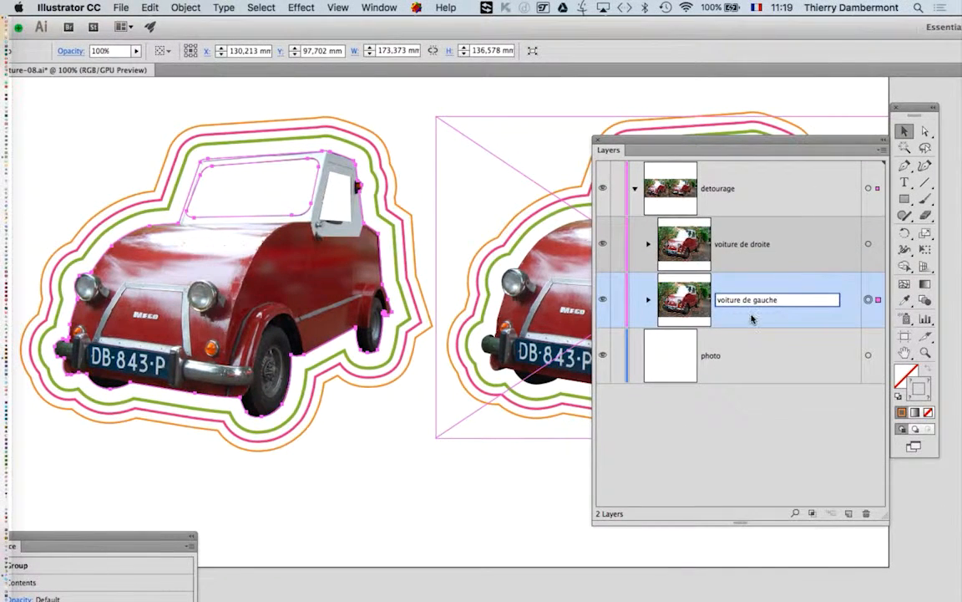
pyautogui.press('Return')
# Check both groups by selecting the left-hand car and targeting voiture de droite and voiture de gauche, with the Layers window below the cars
pyautogui.click(268, 212)
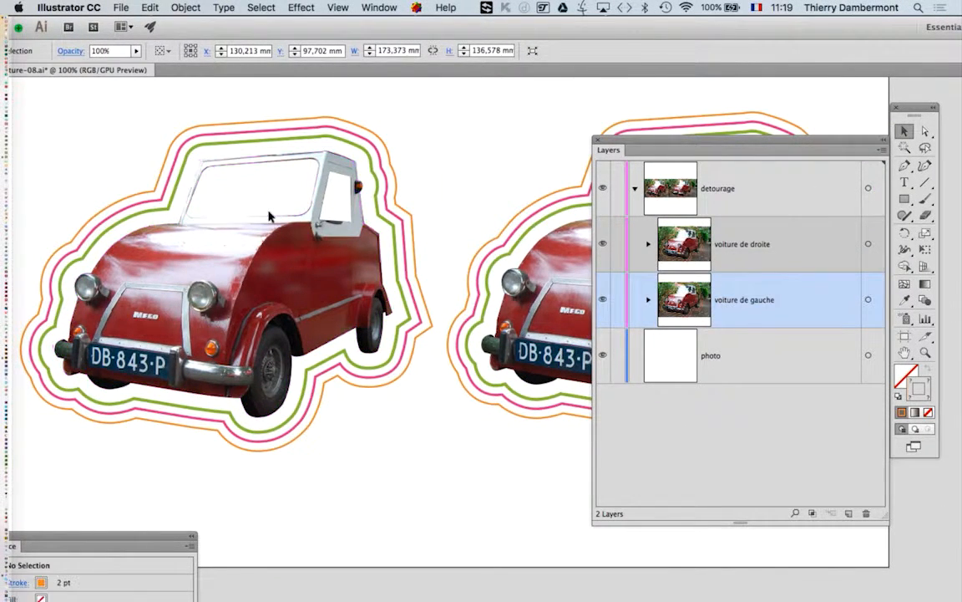
pyautogui.click(279, 242)
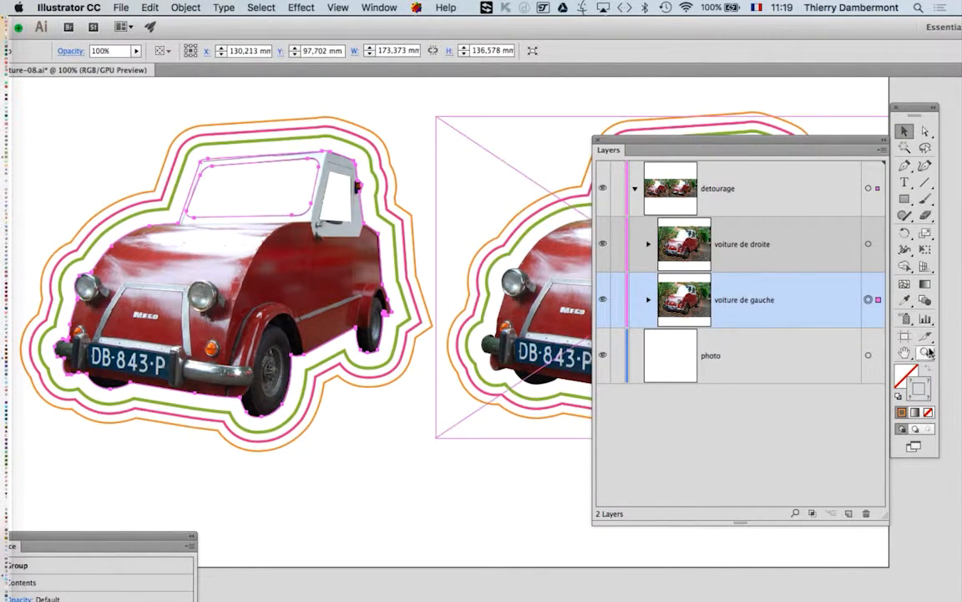
pyautogui.moveTo(826, 141); pyautogui.dragTo(735, 364)
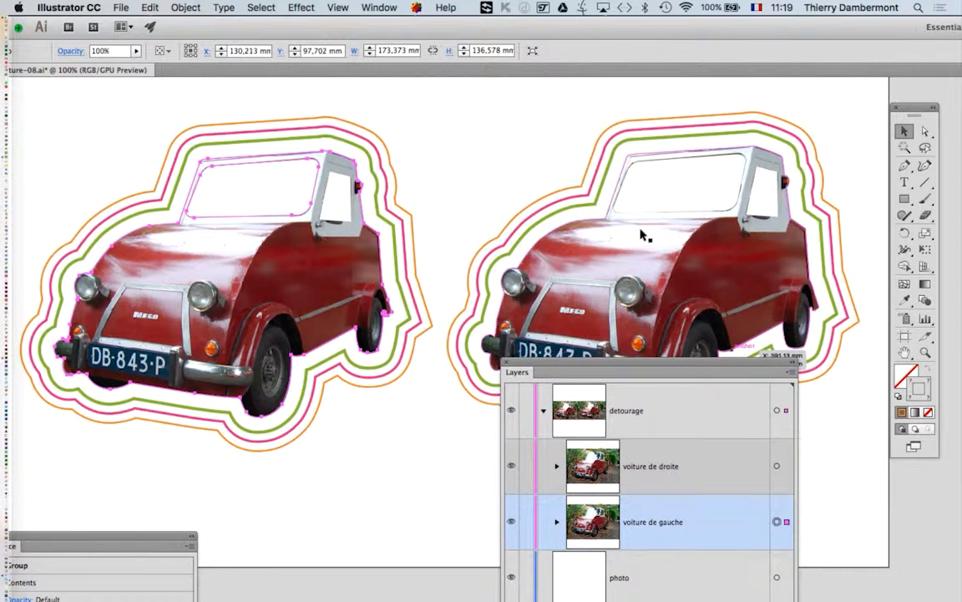
pyautogui.press('super+minus')
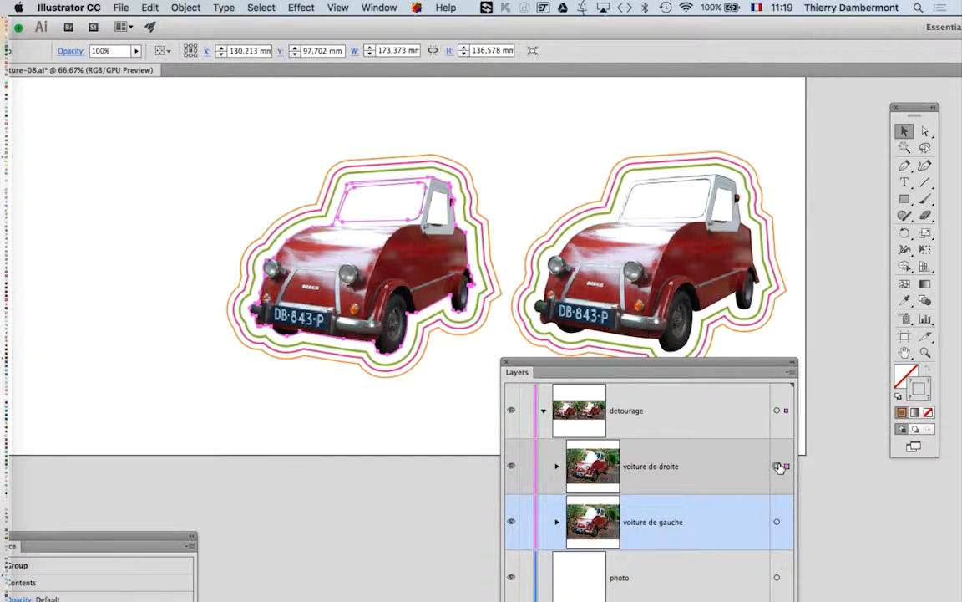
pyautogui.click(777, 466)
pyautogui.moveTo(198, 95); pyautogui.dragTo(600, 274)
pyautogui.moveTo(654, 289); pyautogui.dragTo(470, 268)
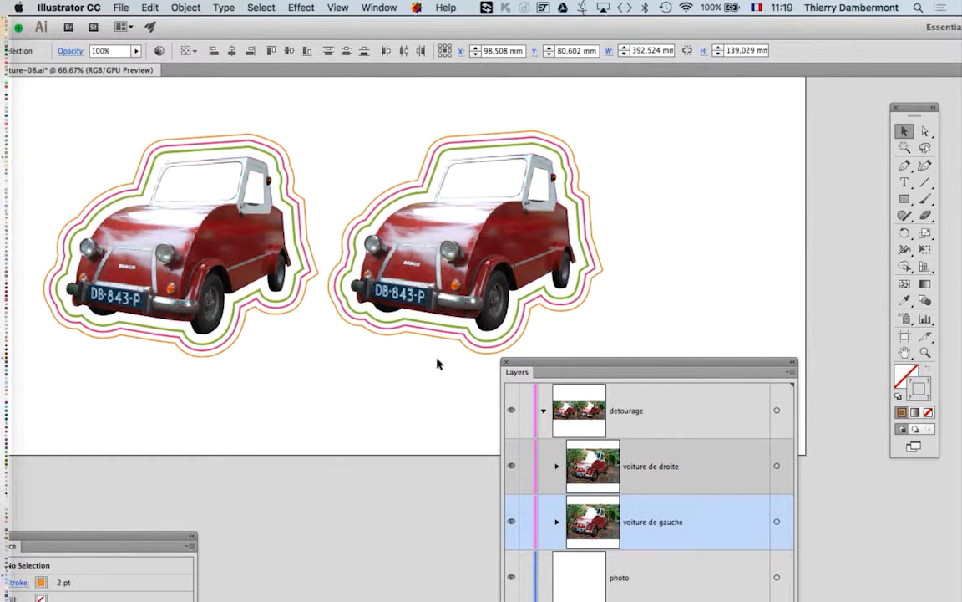
pyautogui.click(438, 361)
pyautogui.click(777, 466)
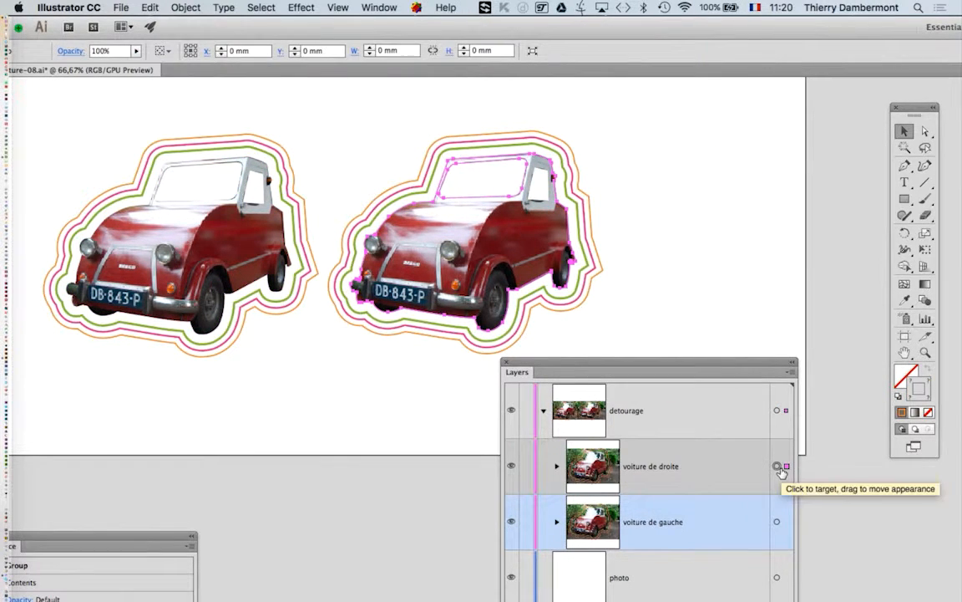
pyautogui.click(777, 521)
pyautogui.click(396, 429)
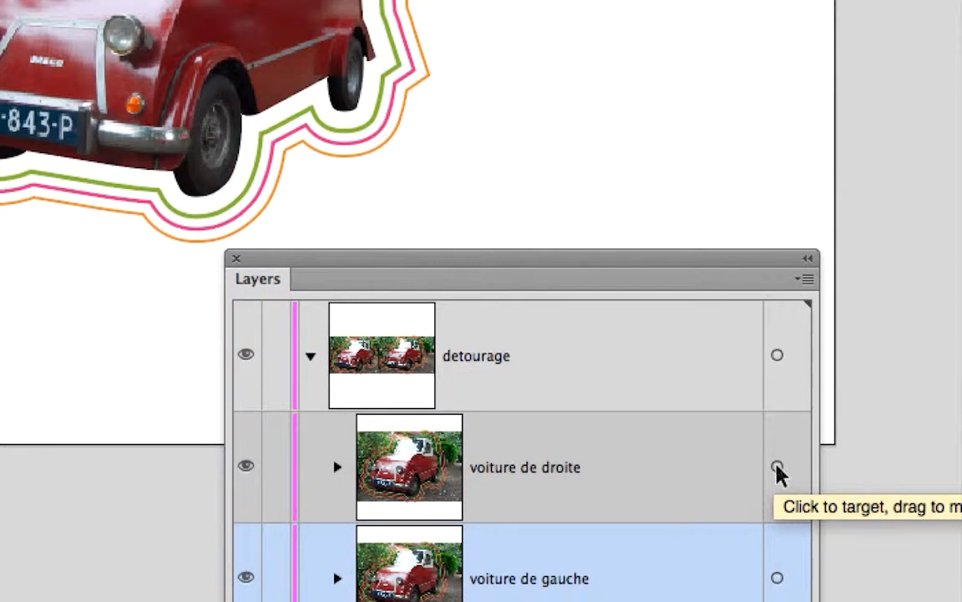
# Target the voiture de droite group, move the Layers window lower and the Tools window between the cars, and activate Free Transform
pyautogui.click(777, 470)
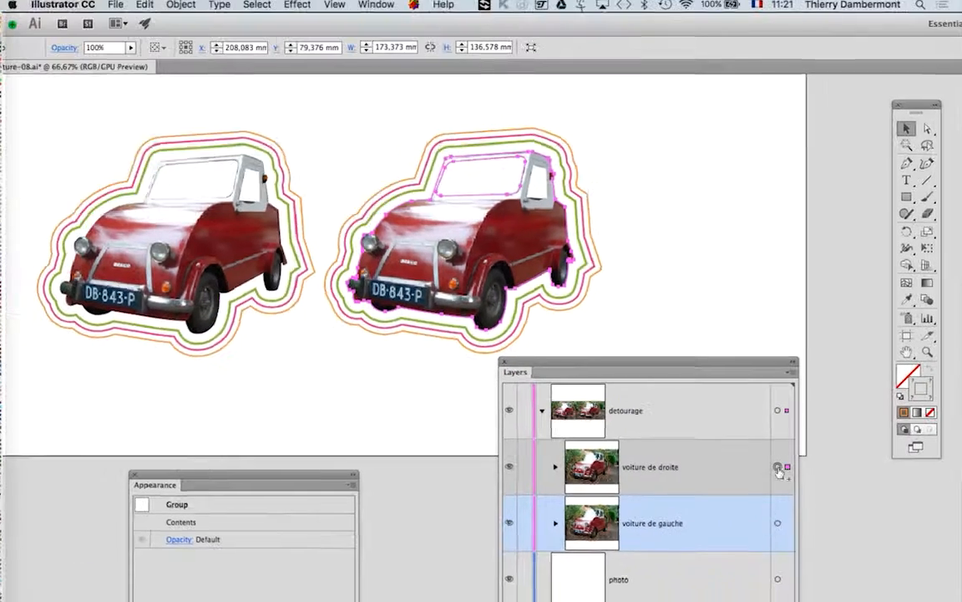
pyautogui.moveTo(684, 362); pyautogui.dragTo(622, 429)
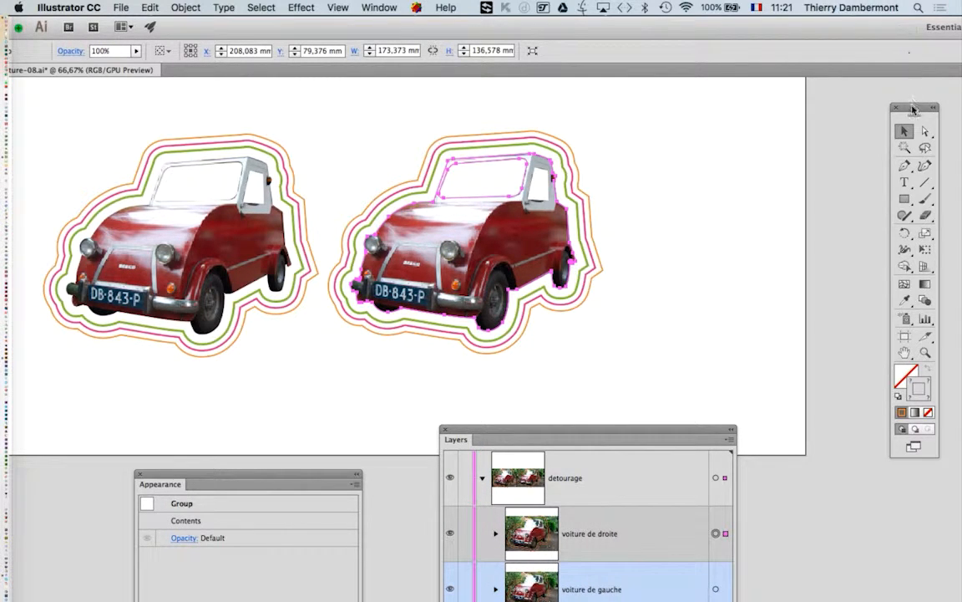
pyautogui.moveTo(915, 107); pyautogui.dragTo(301, 80)
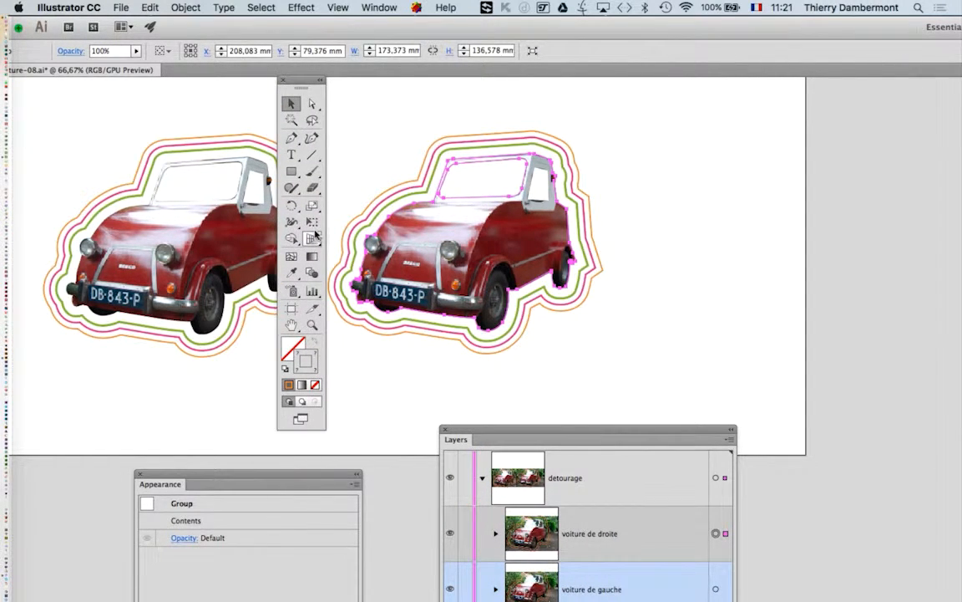
pyautogui.click(312, 222)
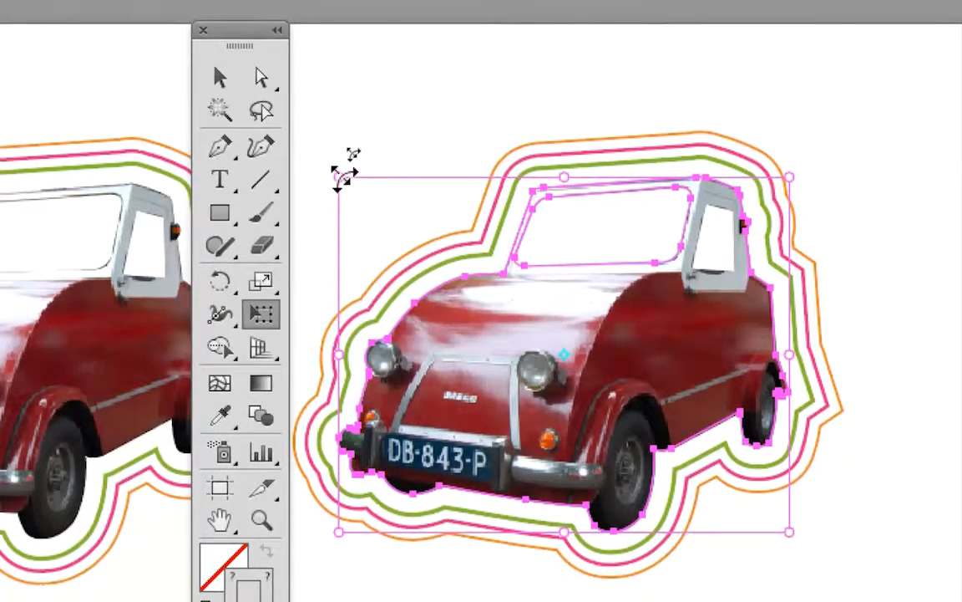
# Try scaling the voiture de droite group around its centre to about 82 × 64 mm, and undo the scaling
pyautogui.moveTo(342, 177); pyautogui.dragTo(450, 251)
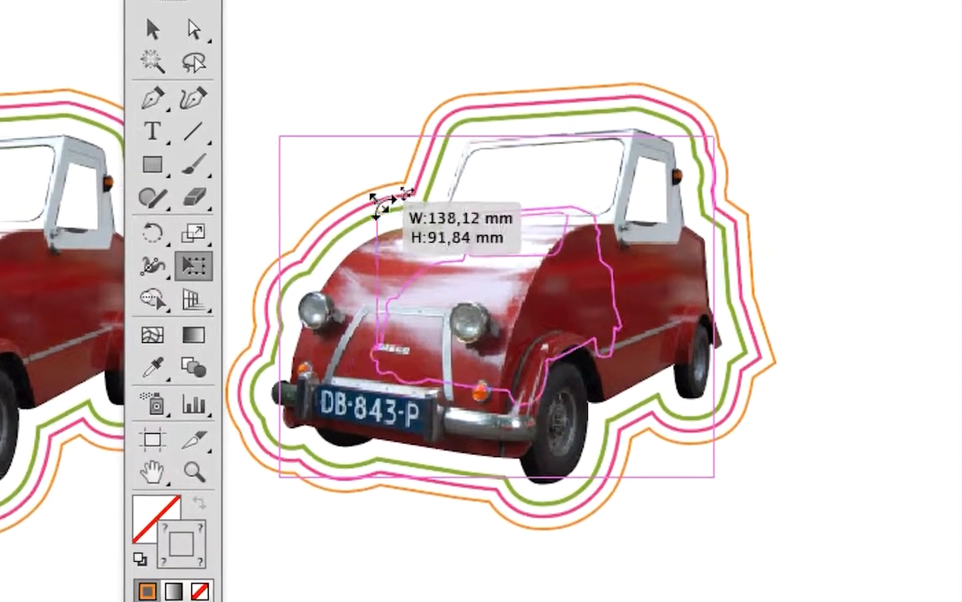
pyautogui.moveTo(382, 203)
pyautogui.mouseDown()
pyautogui.moveTo(396, 217)
pyautogui.moveTo(386, 210)
pyautogui.mouseUp()
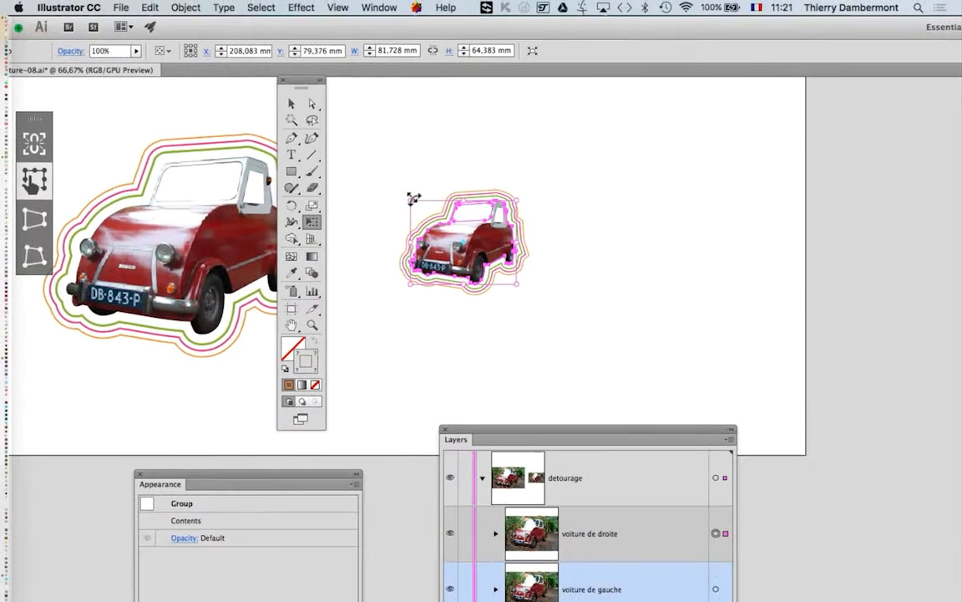
pyautogui.moveTo(164, 0); pyautogui.dragTo(932, 213)
pyautogui.press('super+z')
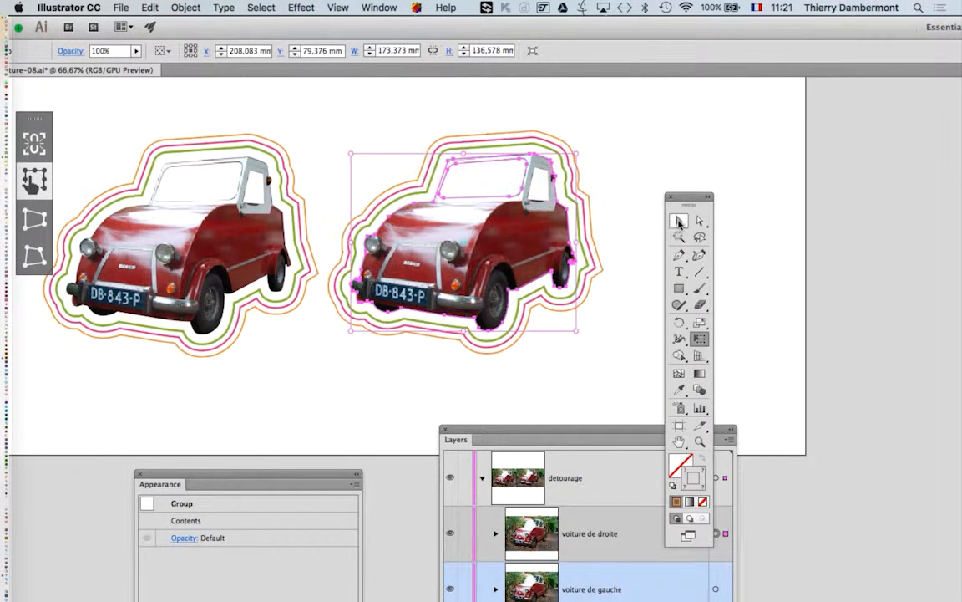
# Turn off Scale Strokes & Effects in the General preferences
pyautogui.click(50, 8)
pyautogui.moveTo(52, 44)
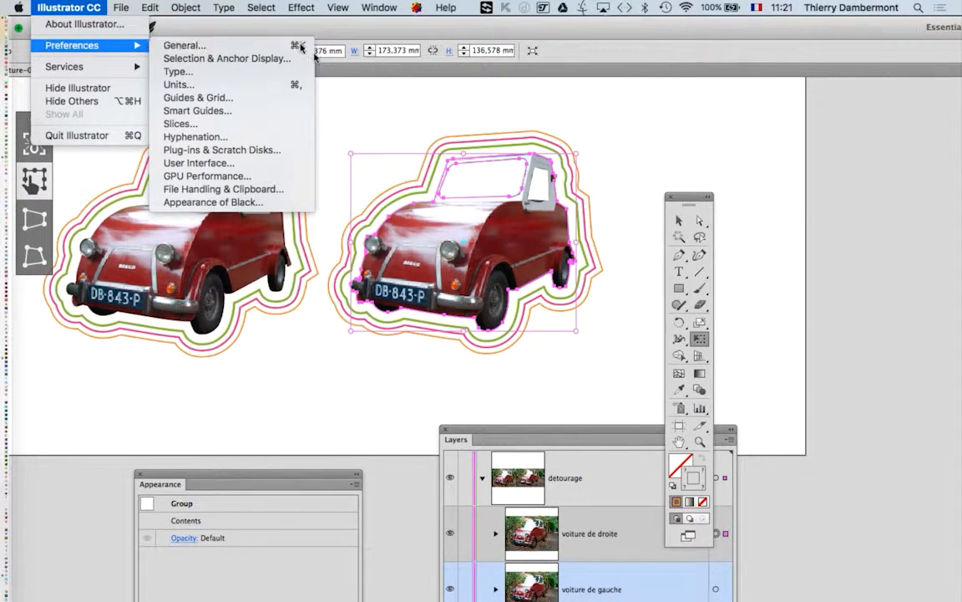
pyautogui.click(250, 45)
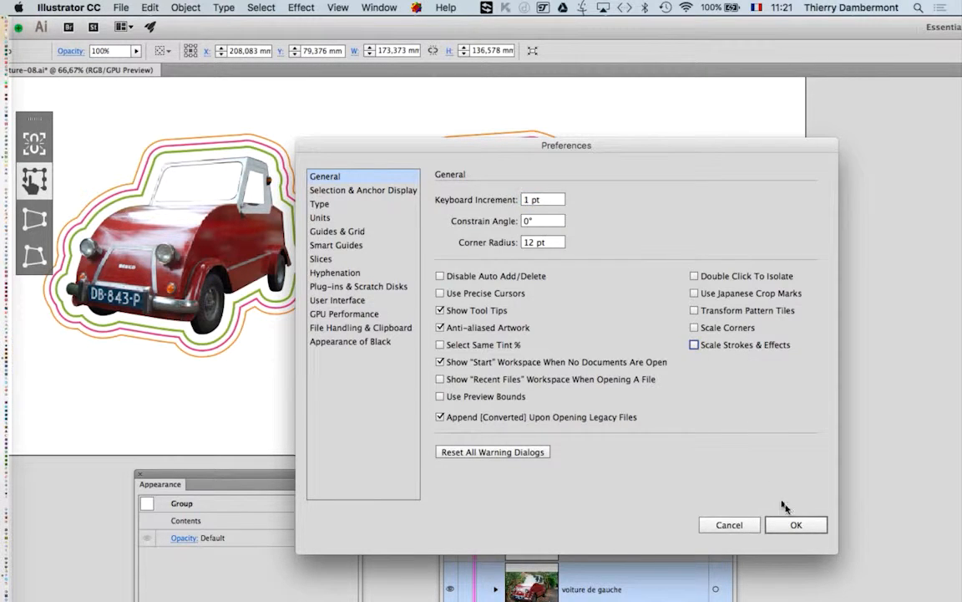
pyautogui.click(797, 525)
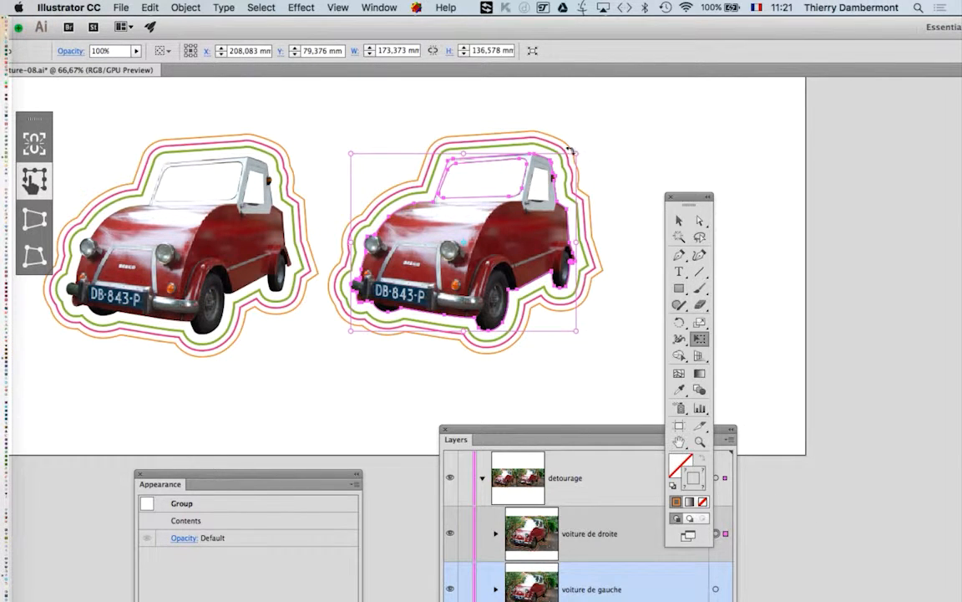
# Scale the voiture de droite group around its centre to about 75 × 59 mm and move the Tools window clear of it
pyautogui.moveTo(575, 153); pyautogui.dragTo(508, 203)
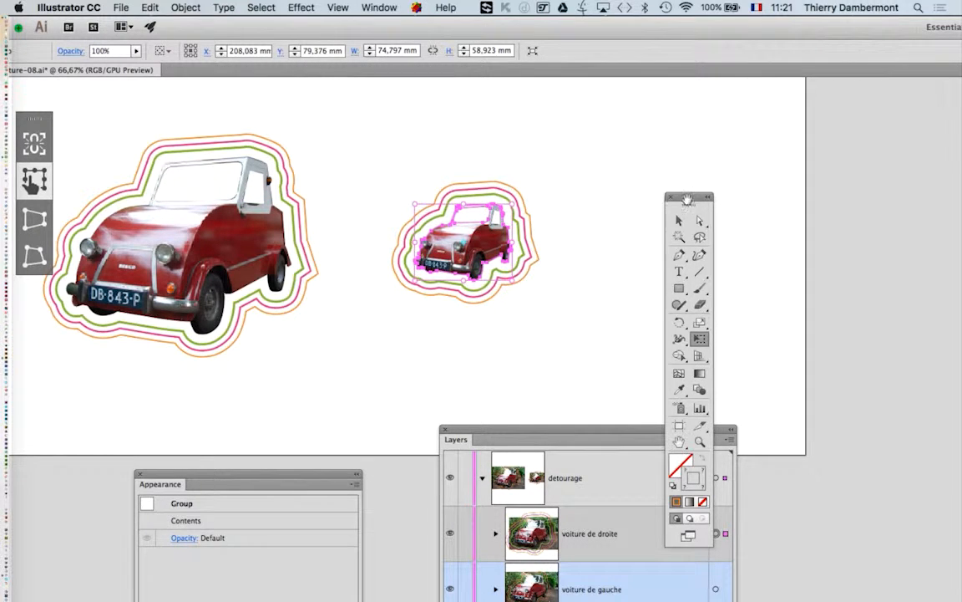
pyautogui.moveTo(690, 197); pyautogui.dragTo(778, 190)
pyautogui.moveTo(417, 266); pyautogui.dragTo(592, 273)
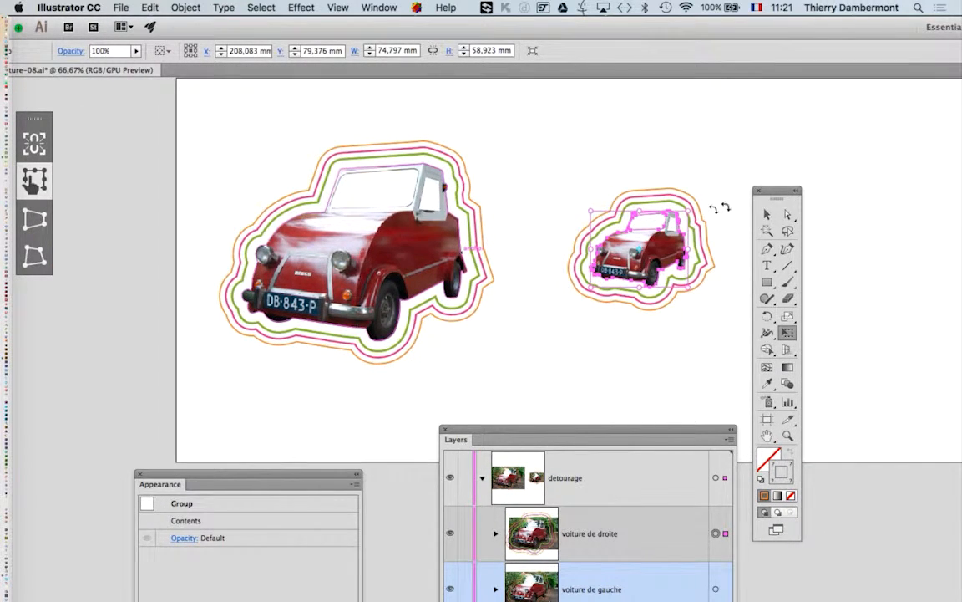
# Move the Tools window clear of the scaled right car and examine its contours closely with nothing selected
pyautogui.moveTo(777, 191); pyautogui.dragTo(807, 196)
pyautogui.scroll(2, 564, 320)
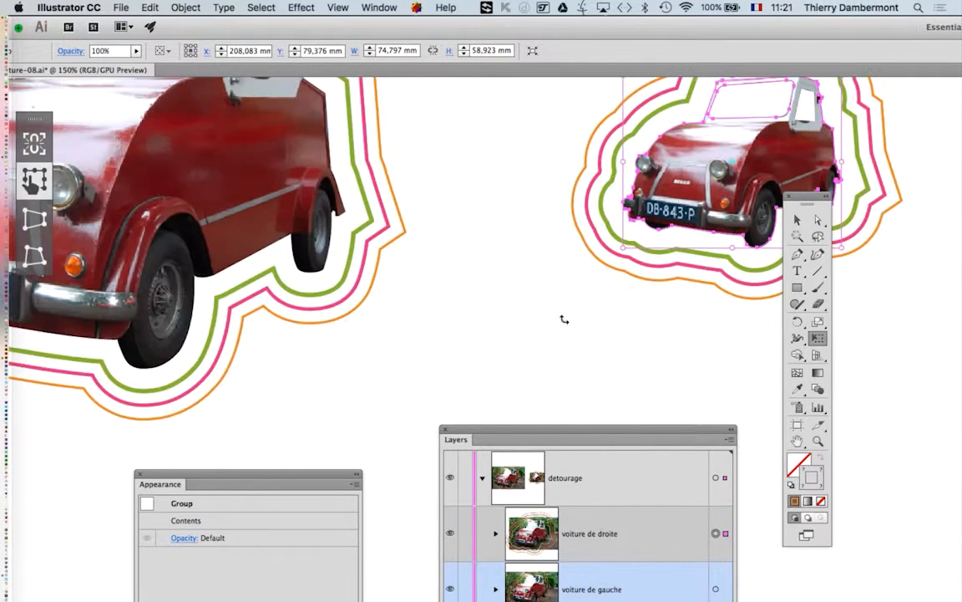
pyautogui.moveTo(807, 197); pyautogui.dragTo(833, 371)
pyautogui.moveTo(483, 270); pyautogui.dragTo(478, 354)
pyautogui.press('v')
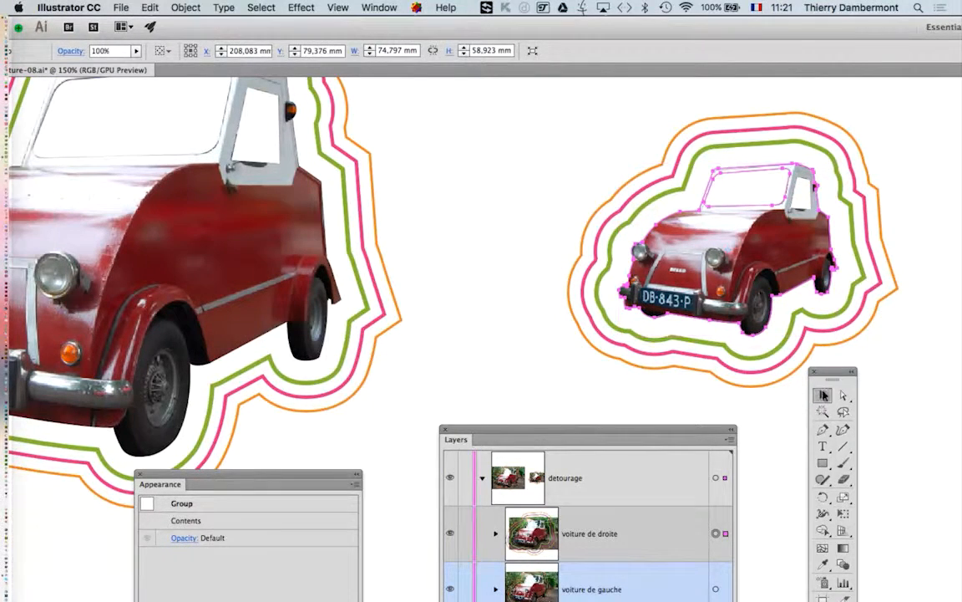
pyautogui.click(706, 401)
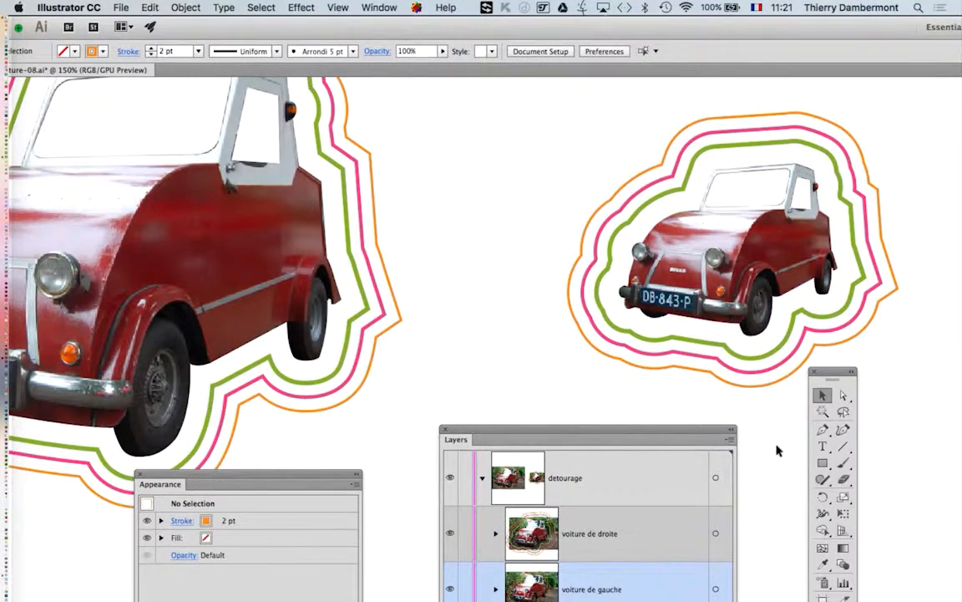
# Check the Free Transform bounding box of the voiture de droite group, and deselect it to compare both cars' contours
pyautogui.click(715, 533)
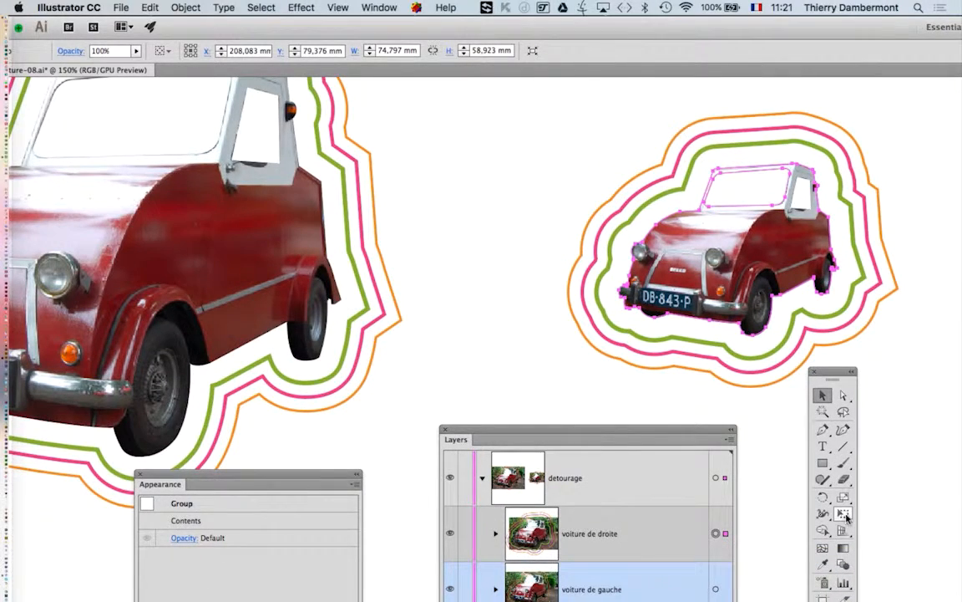
pyautogui.click(845, 515)
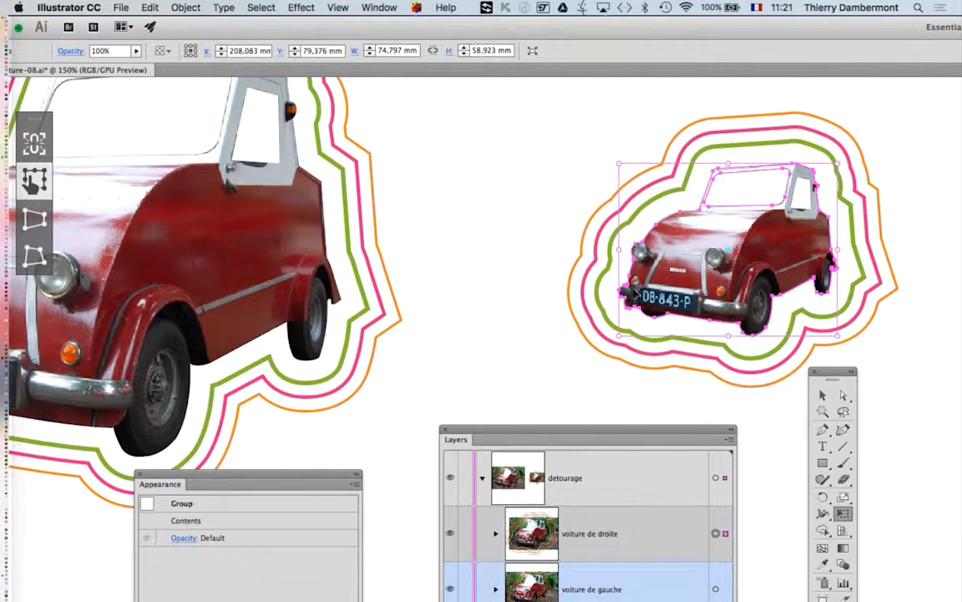
pyautogui.press('super+minus')
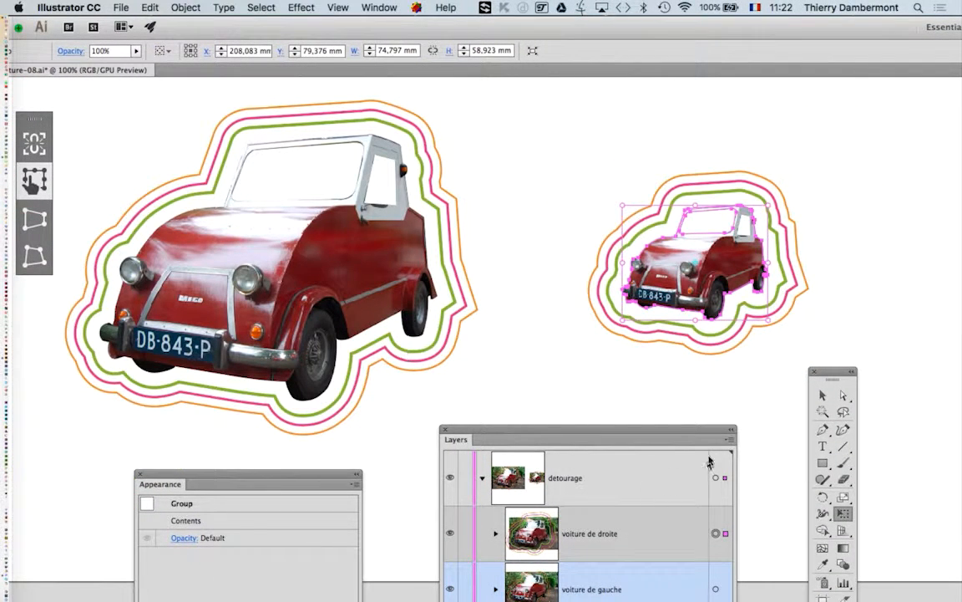
pyautogui.click(823, 394)
pyautogui.click(659, 389)
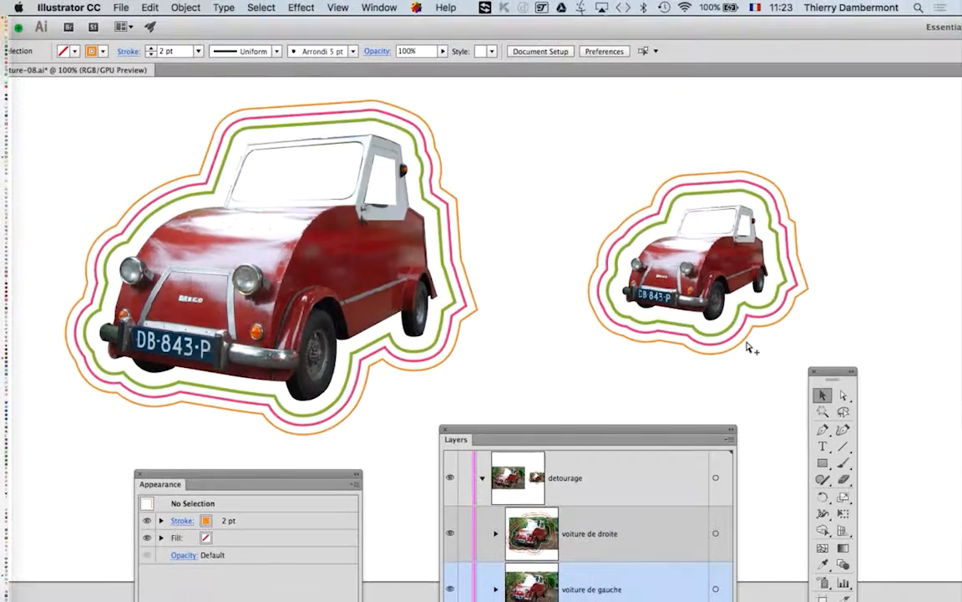
# Undo the last scaling of the voiture de droite group
pyautogui.scroll(-1, 748, 346)
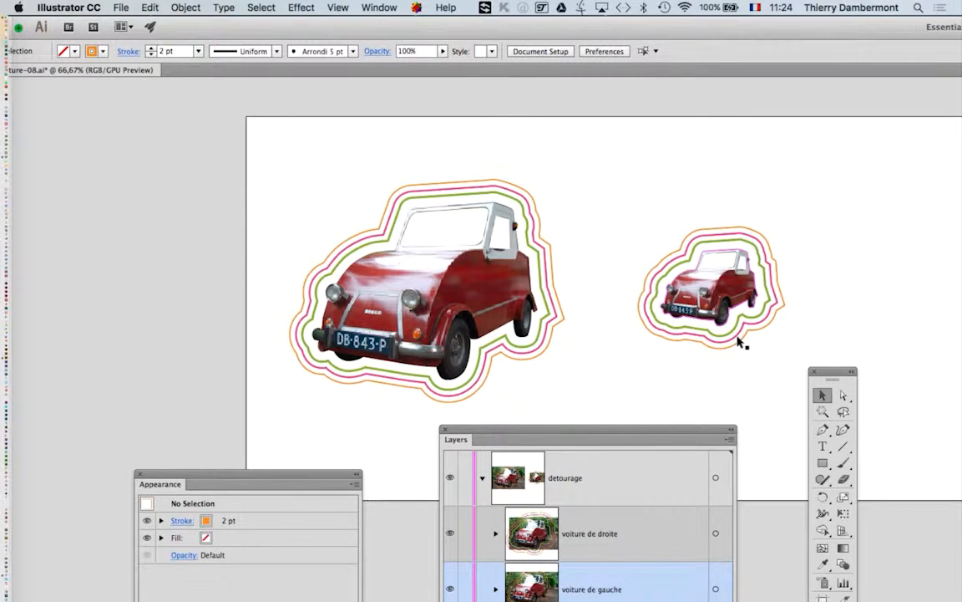
pyautogui.click(740, 340)
pyautogui.click(121, 8)
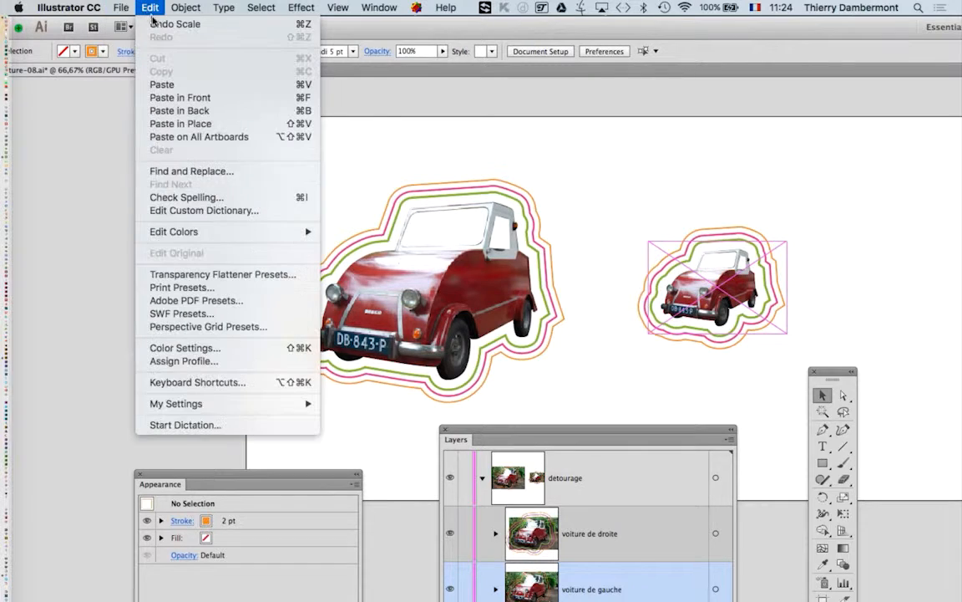
pyautogui.click(156, 23)
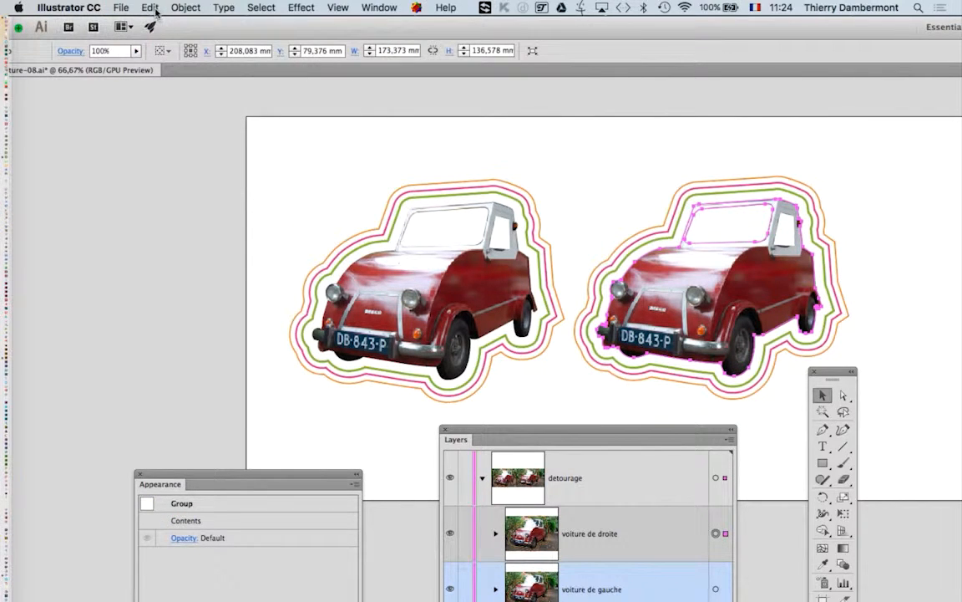
pyautogui.click(149, 7)
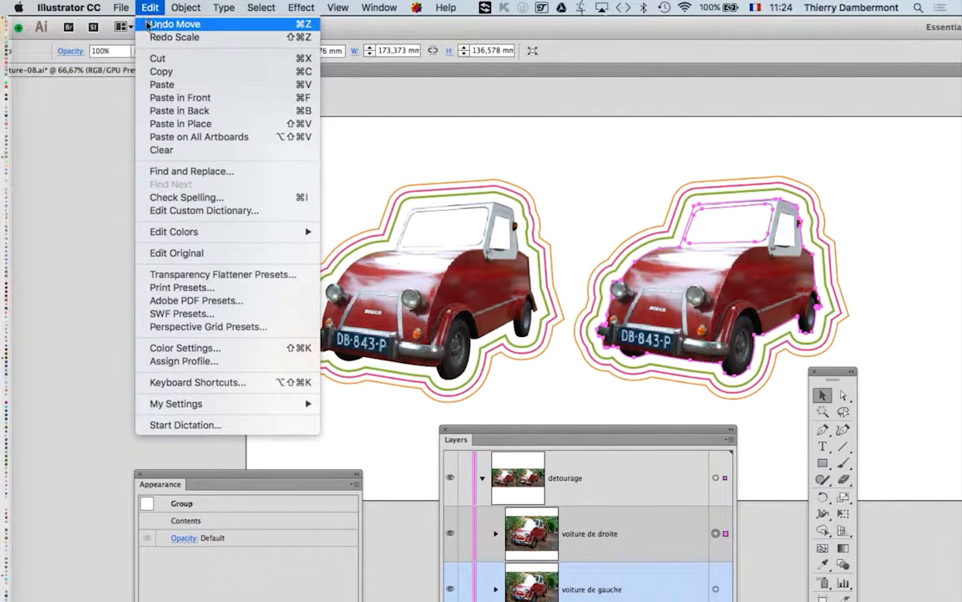
pyautogui.click(101, 151)
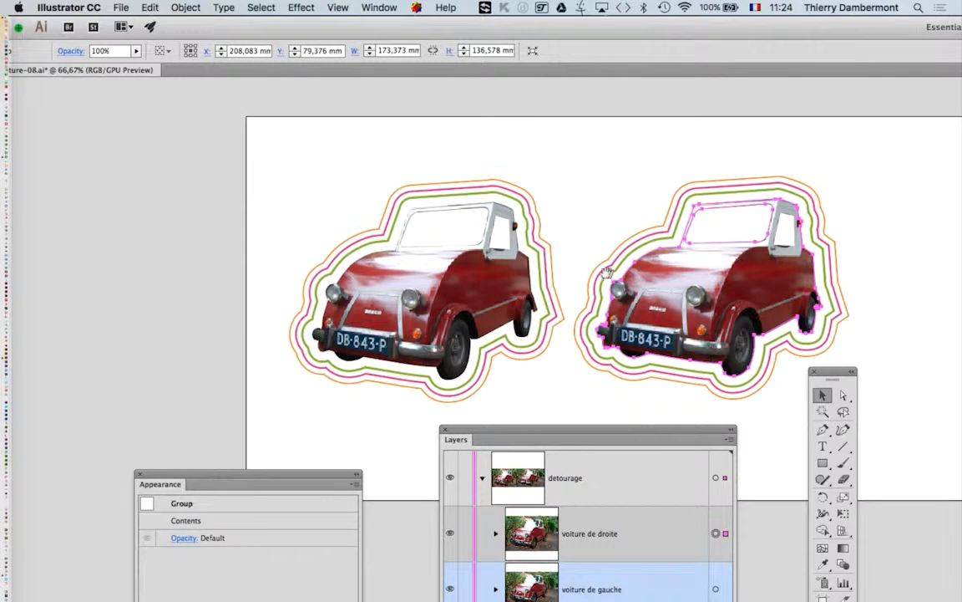
pyautogui.hscroll(5, 541, 242)
pyautogui.moveTo(472, 261); pyautogui.dragTo(470, 262)
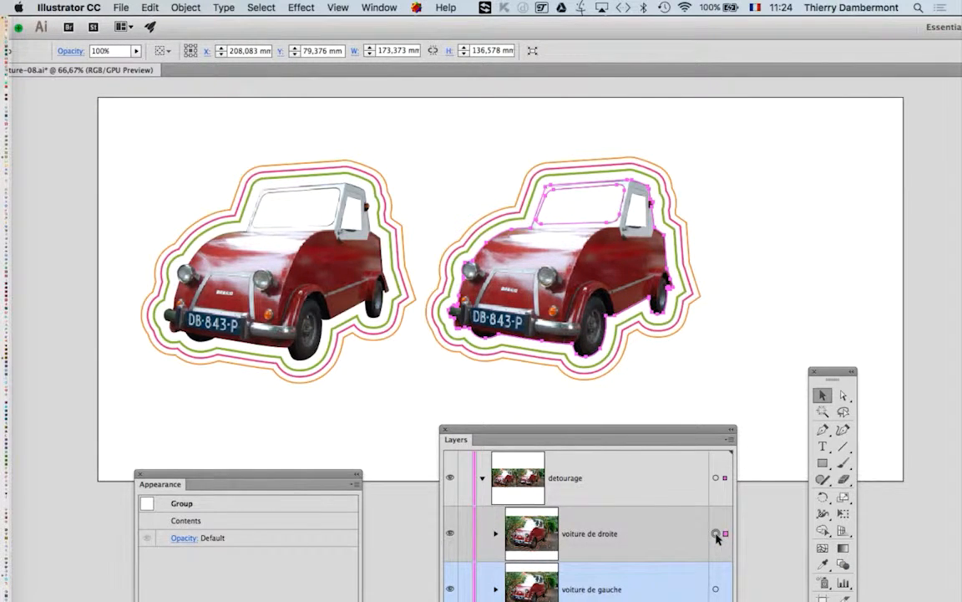
# Turn on Scale Strokes & Effects in the General preferences
pyautogui.click(77, 7)
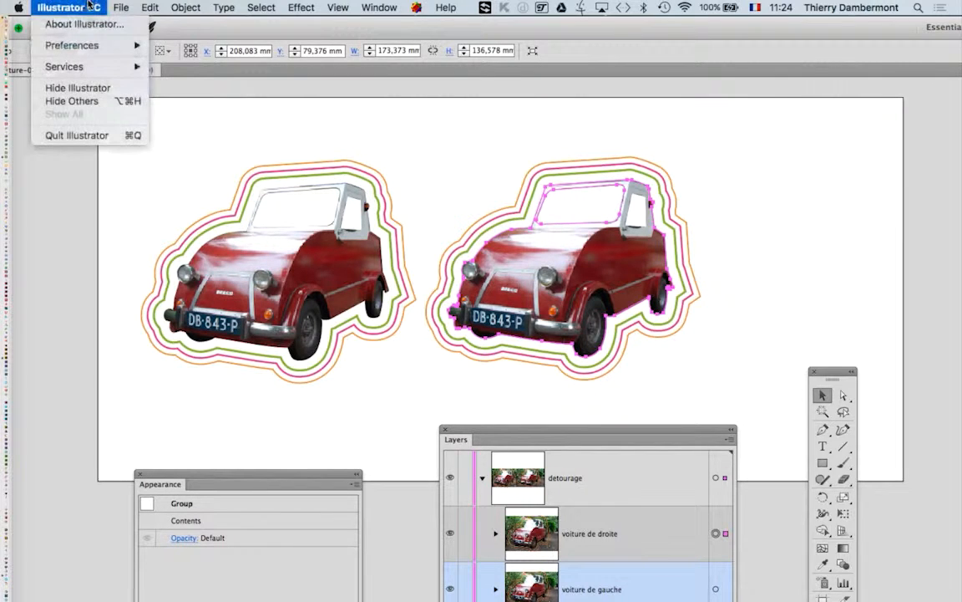
pyautogui.moveTo(99, 47)
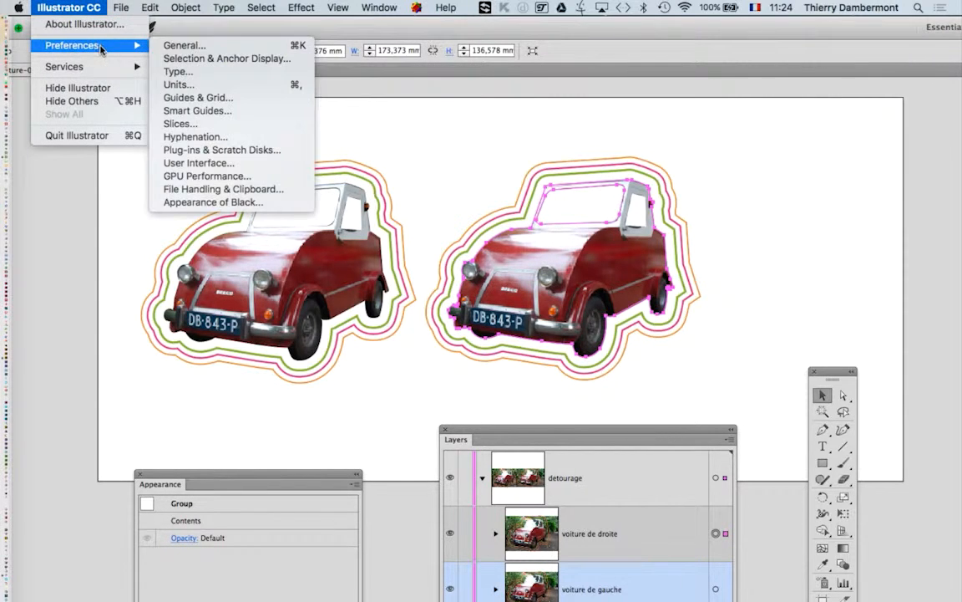
pyautogui.click(186, 45)
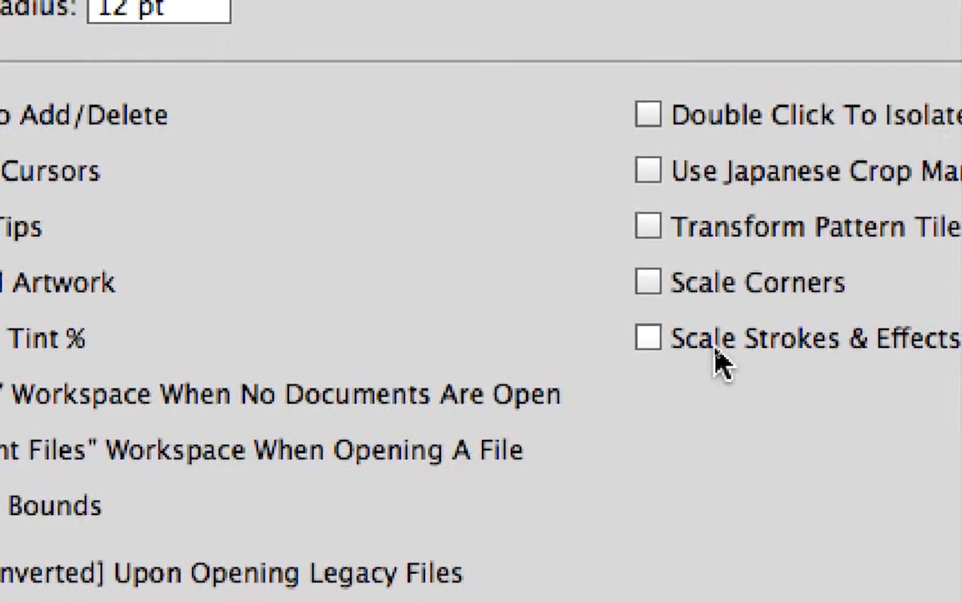
pyautogui.click(717, 350)
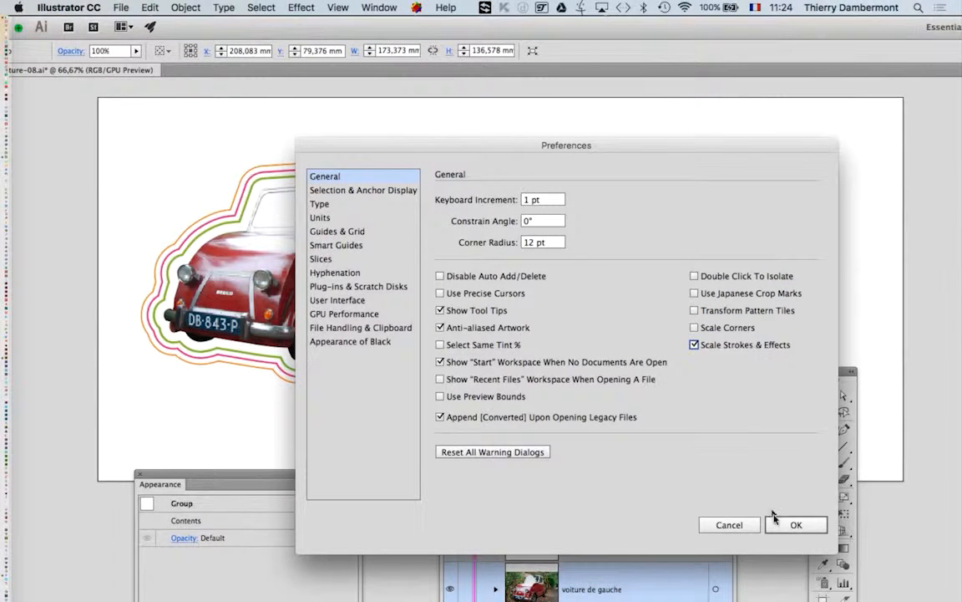
pyautogui.click(796, 525)
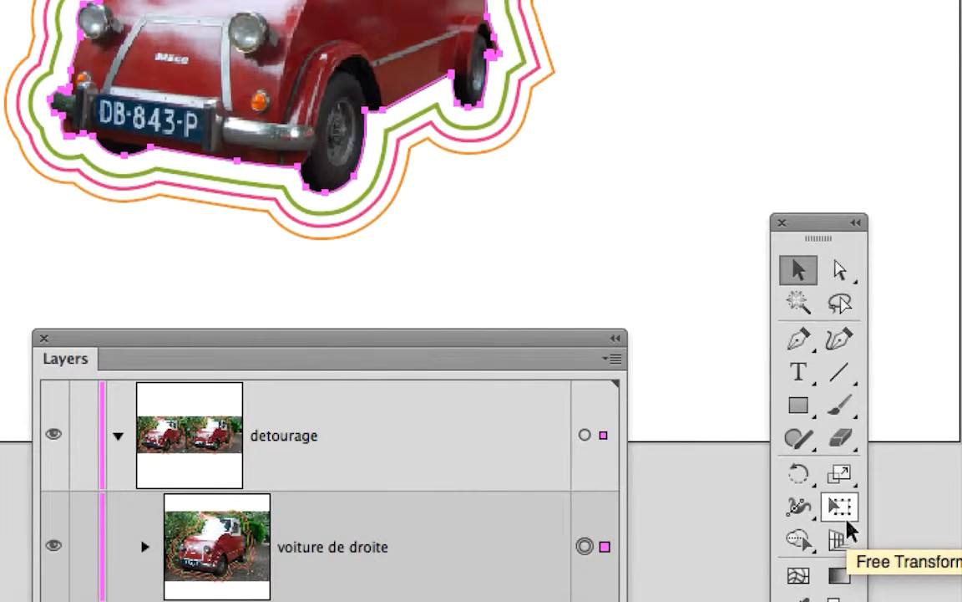
# Scale the voiture de droite group around its centre with Free Transform to about 66 × 52 mm and deselect it
pyautogui.click(847, 523)
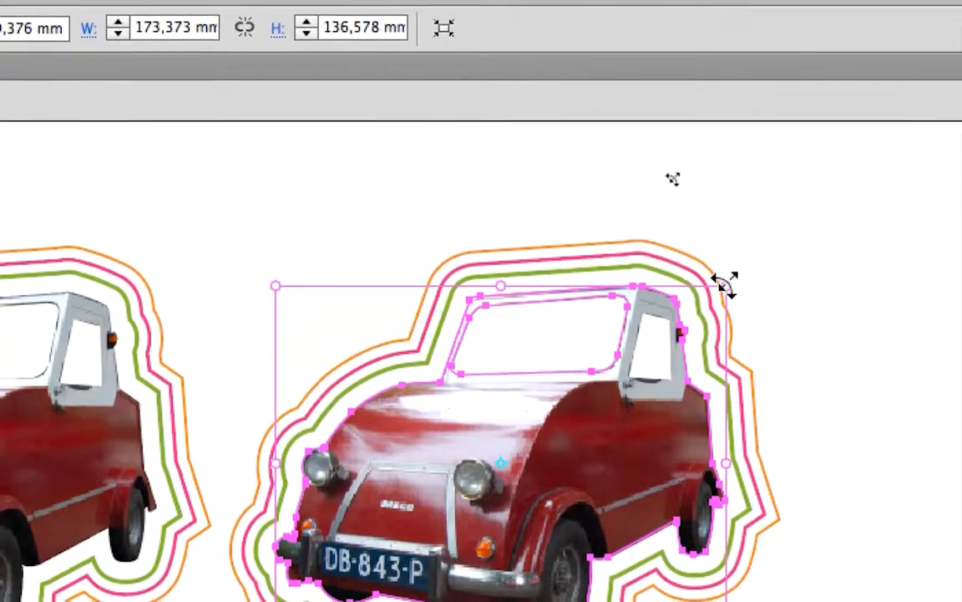
pyautogui.moveTo(725, 284); pyautogui.dragTo(578, 405)
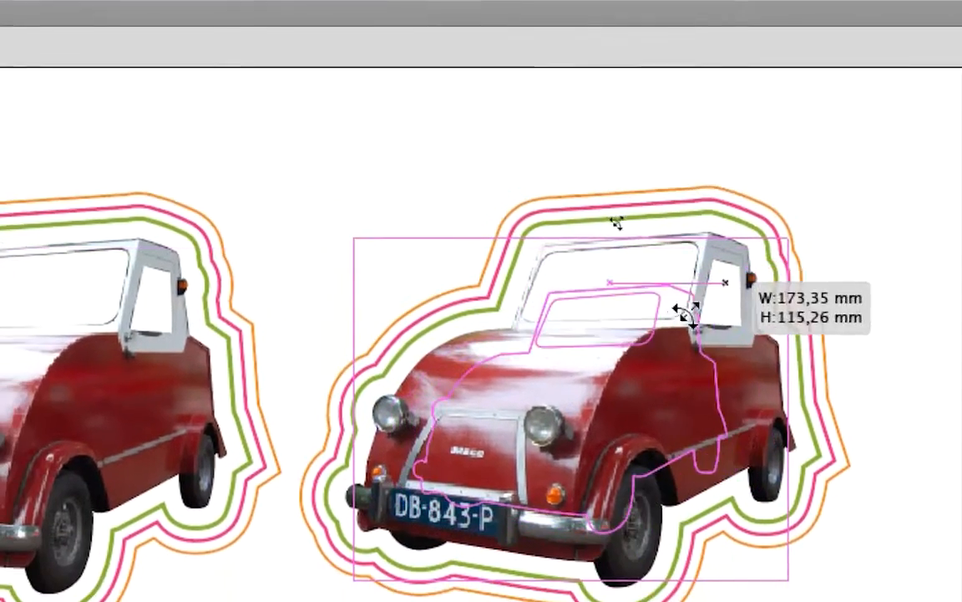
pyautogui.moveTo(672, 329); pyautogui.dragTo(673, 326)
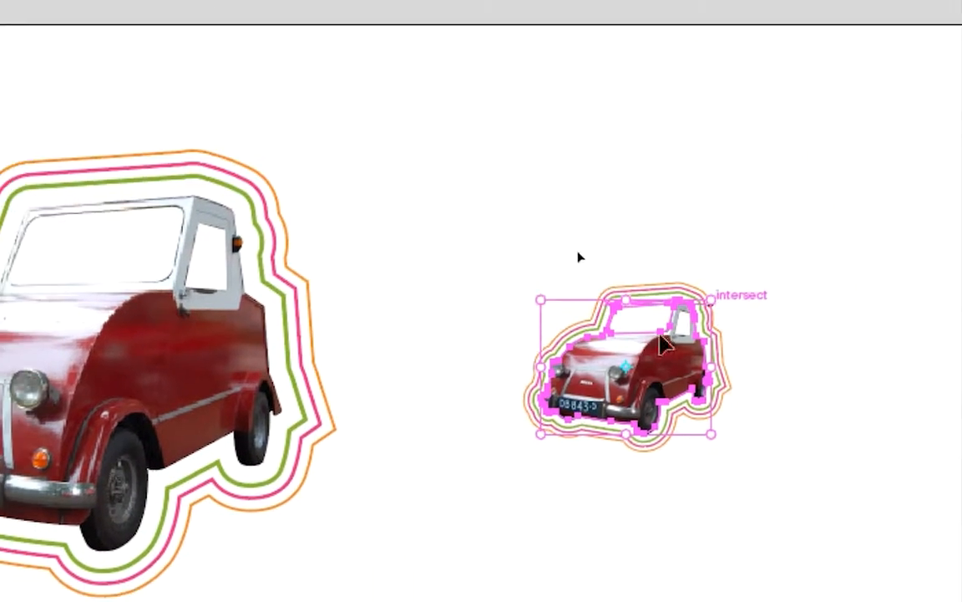
pyautogui.click(477, 415)
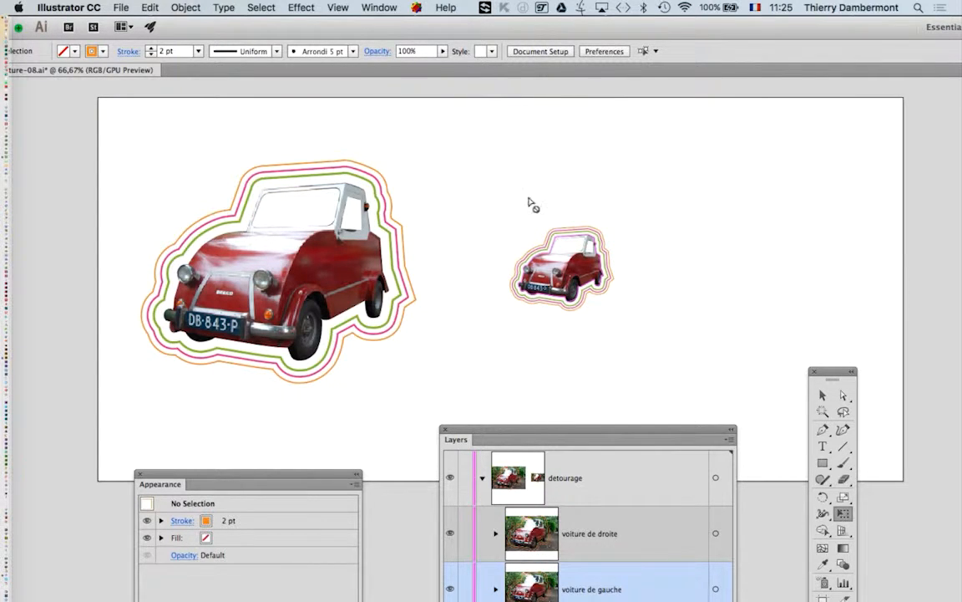
# Move the small car to about X 146 mm, Y 82 mm and copy the left car to about X 298 mm, Y 82 mm
pyautogui.press('v')
pyautogui.moveTo(535, 152); pyautogui.dragTo(648, 337)
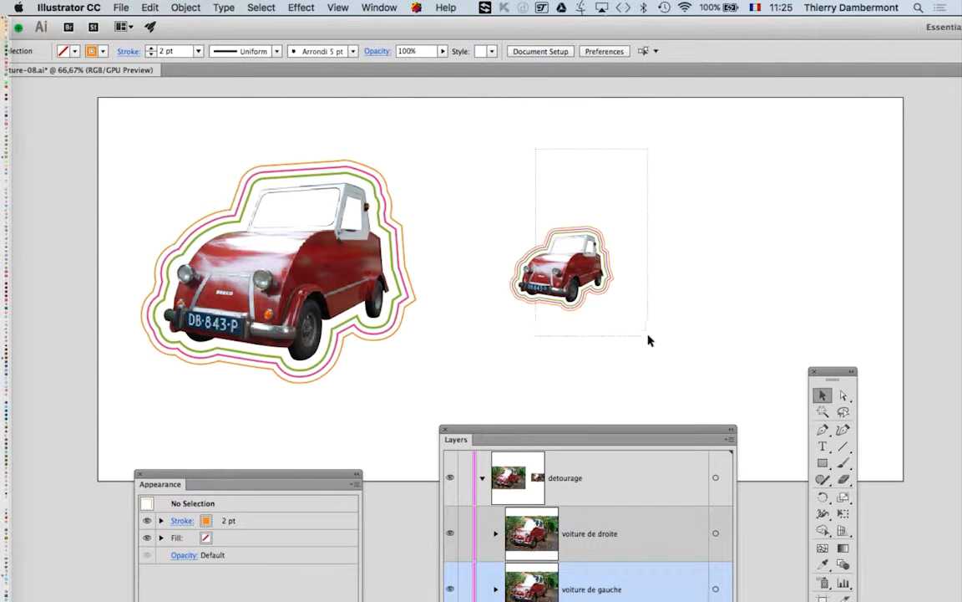
pyautogui.moveTo(576, 279); pyautogui.dragTo(498, 285)
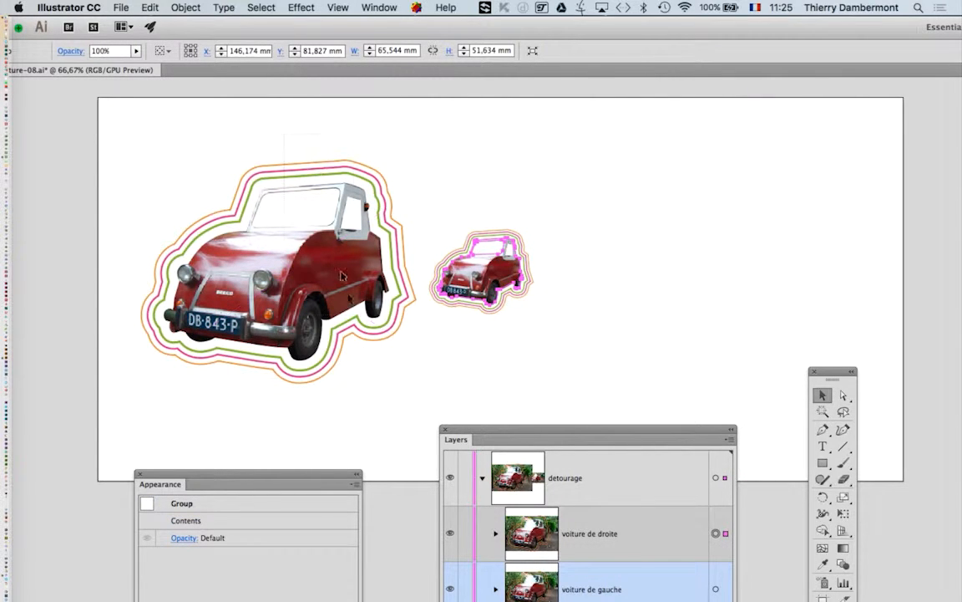
pyautogui.click(308, 249)
pyautogui.moveTo(292, 242); pyautogui.dragTo(708, 305)
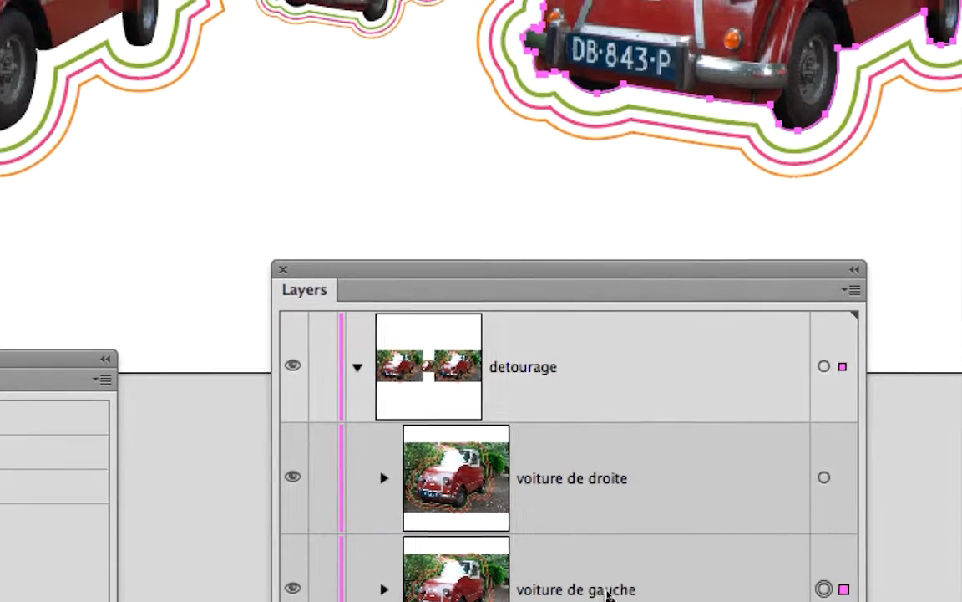
# Rename the copied car's group, shown as voiture de gauche in the Layers window, as voiture de droite
pyautogui.doubleClick(607, 589)
pyautogui.click(621, 591)
pyautogui.press('BackSpace')
pyautogui.press('BackSpace')
pyautogui.press('BackSpace')
pyautogui.press('BackSpace')
pyautogui.press('BackSpace')
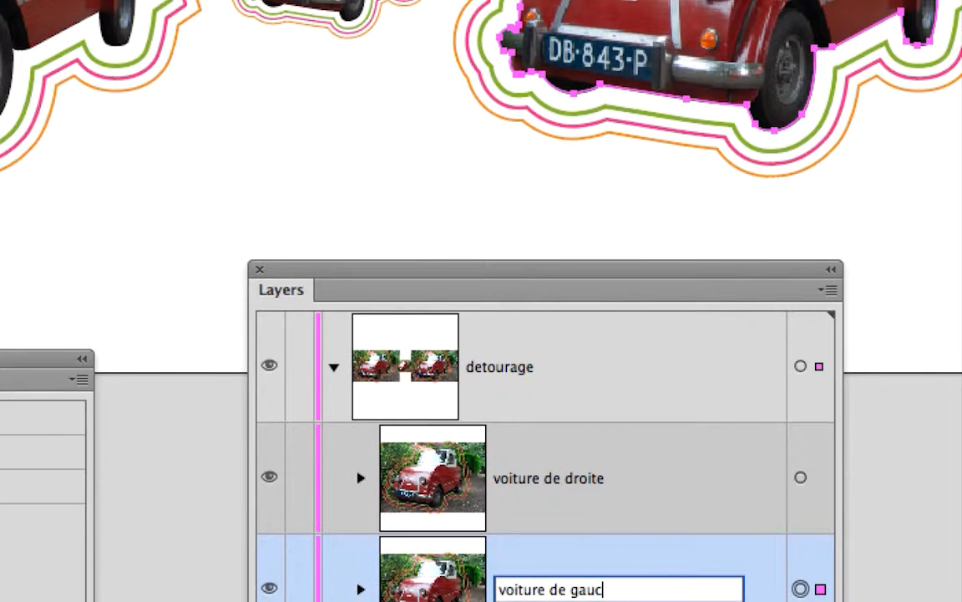
pyautogui.write('droite')
pyautogui.press('Return')
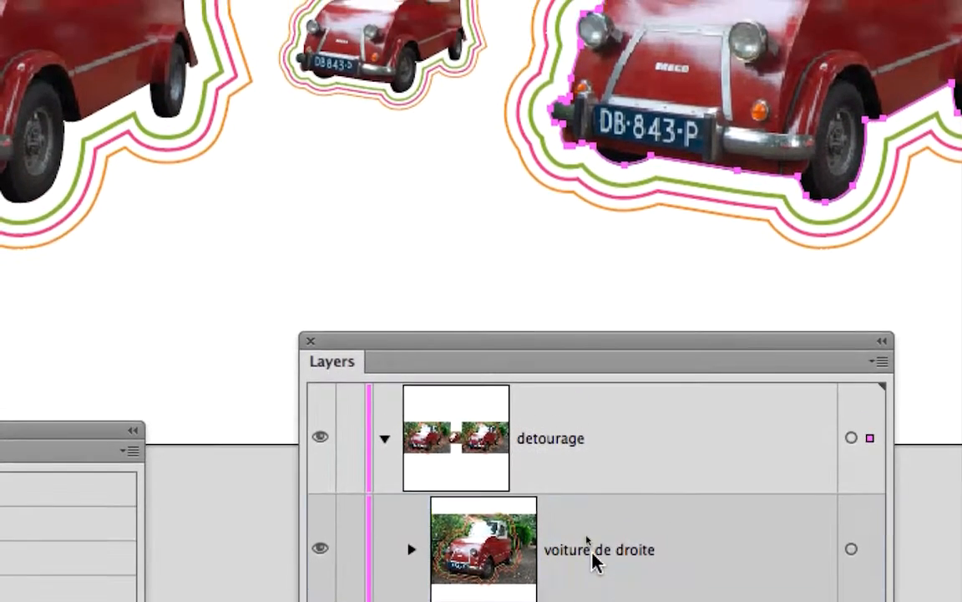
# Rename the small car's group as voiture du milieu and deselect it
pyautogui.click(594, 561)
pyautogui.click(851, 549)
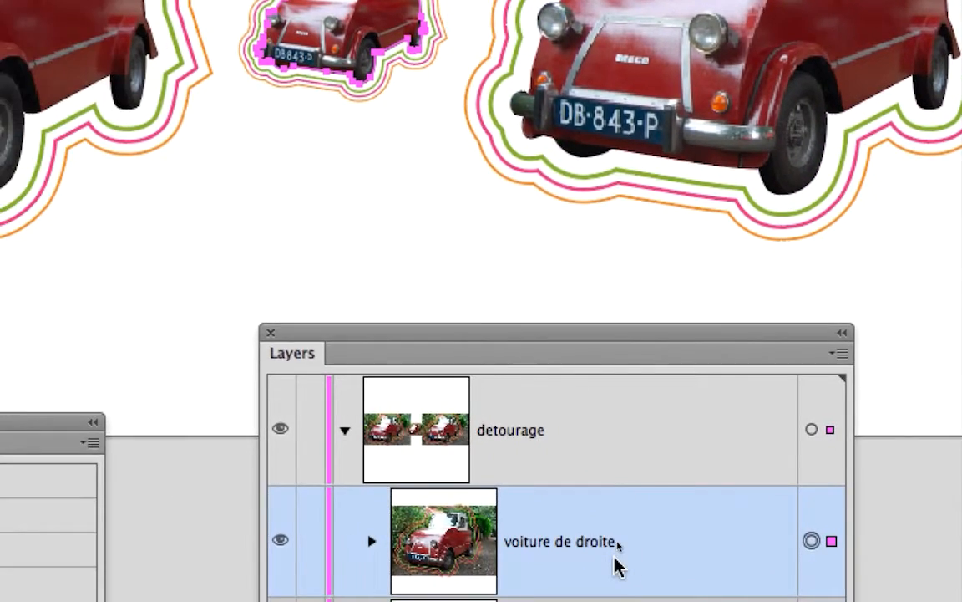
pyautogui.doubleClick(616, 566)
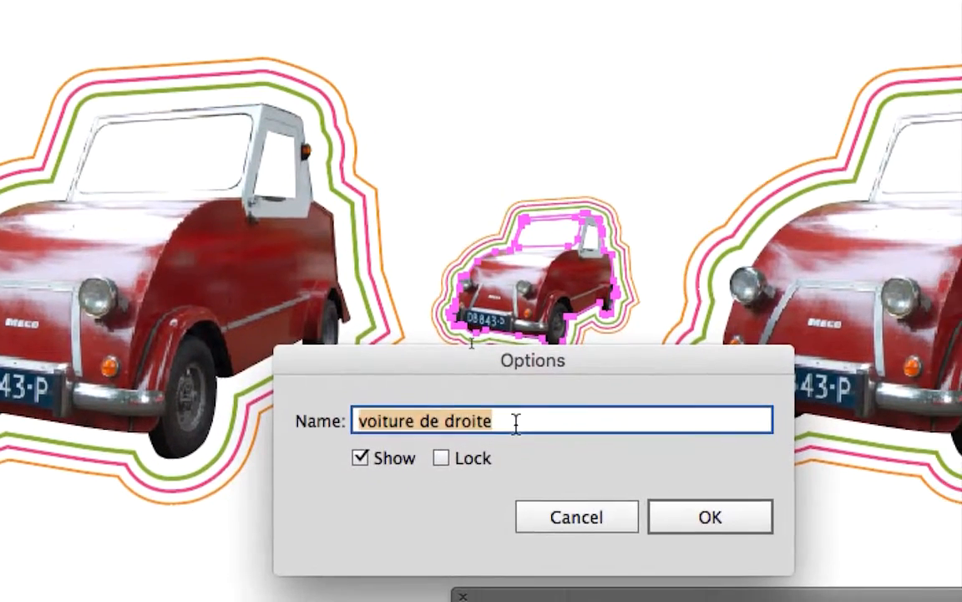
pyautogui.click(517, 423)
pyautogui.press('BackSpace')
pyautogui.press('BackSpace')
pyautogui.press('BackSpace')
pyautogui.press('BackSpace')
pyautogui.press('BackSpace')
pyautogui.press('BackSpace')
pyautogui.press('BackSpace')
pyautogui.press('BackSpace')
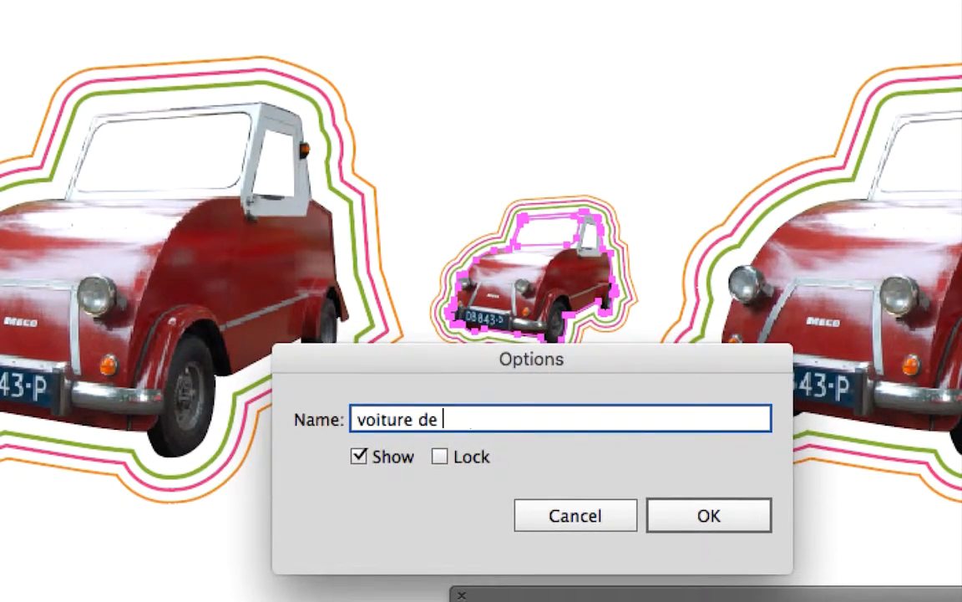
pyautogui.write('u milieu')
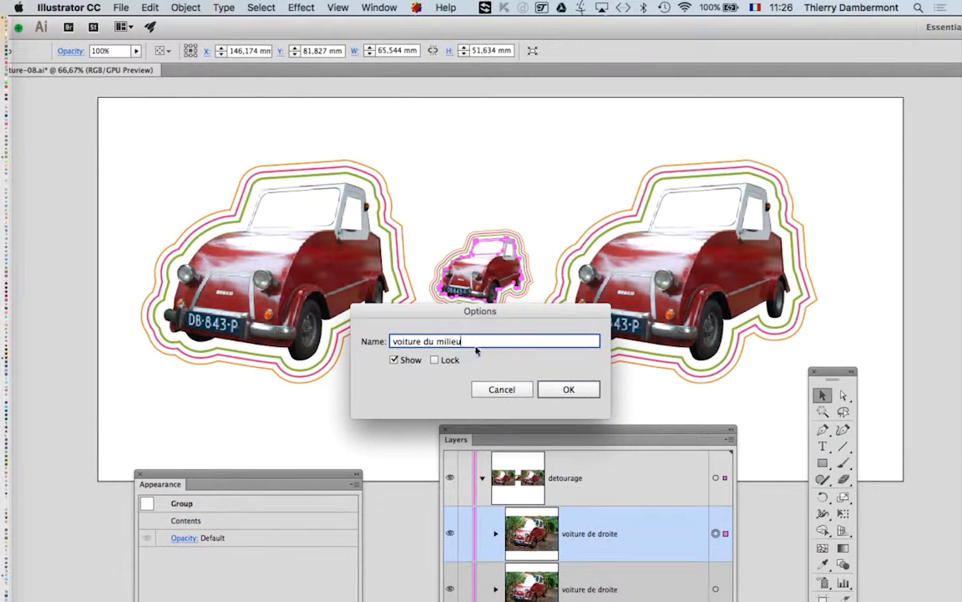
pyautogui.click(614, 429)
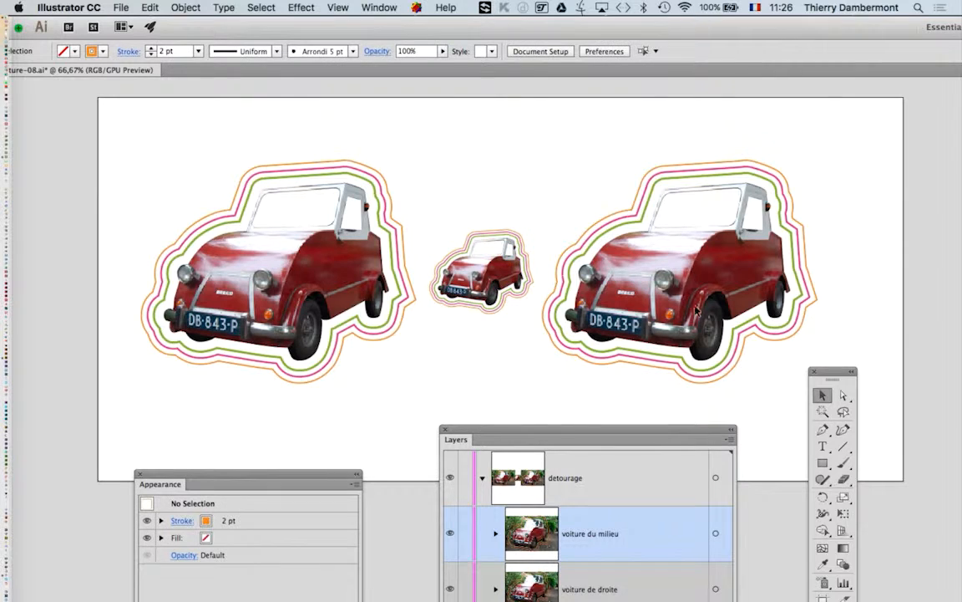
# Select the large right car and move its group above voiture du milieu in the layer order
pyautogui.click(697, 310)
pyautogui.moveTo(670, 598); pyautogui.dragTo(655, 516)
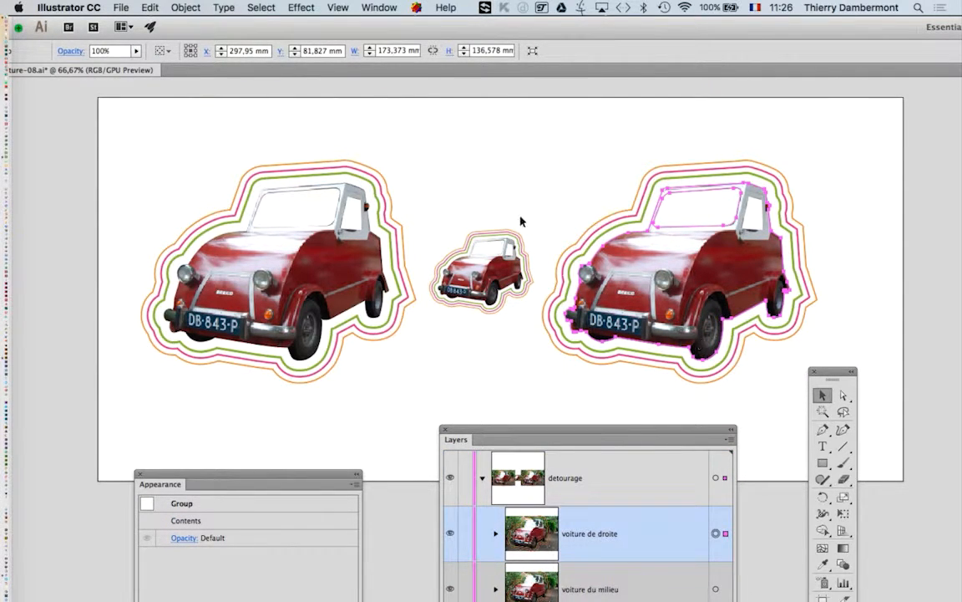
# Turn off Scale Strokes & Effects in the general preferences and apply the change
pyautogui.click(82, 7)
pyautogui.moveTo(92, 46)
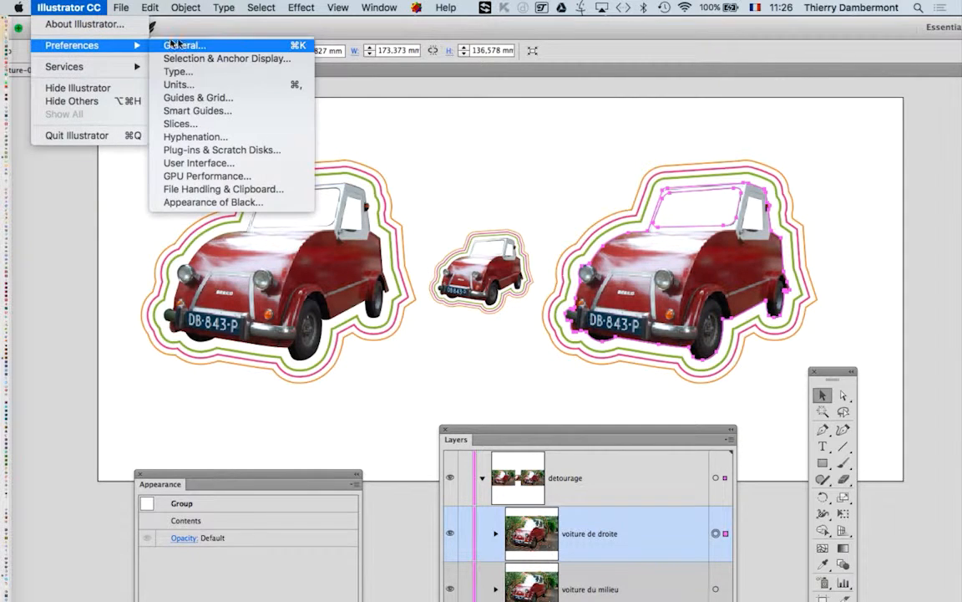
pyautogui.click(239, 47)
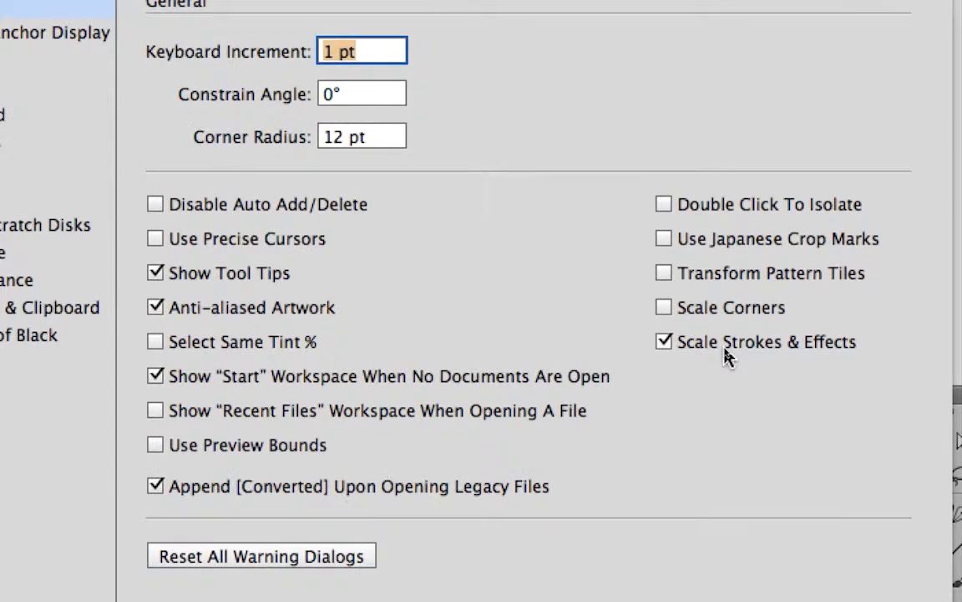
pyautogui.click(727, 355)
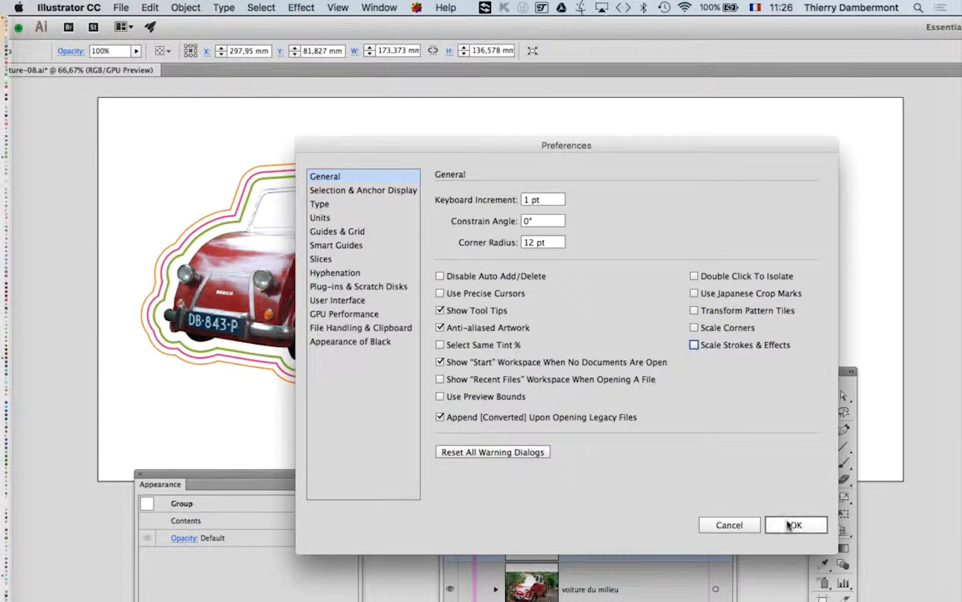
pyautogui.click(794, 520)
# Scale the right car down to about 70 x 56 mm, move it to about X 258 mm, Y 82 mm, and deselect it
pyautogui.click(843, 513)
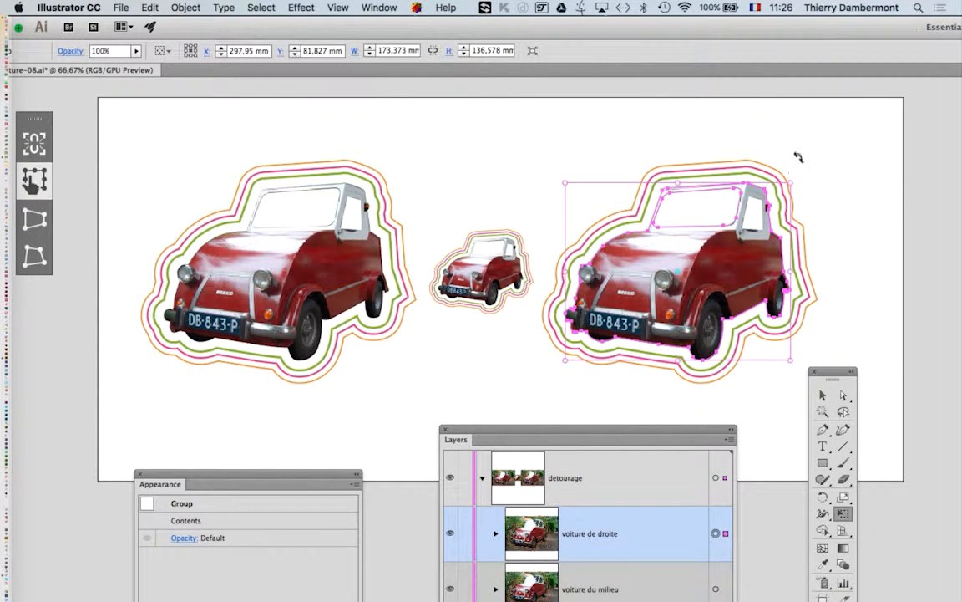
pyautogui.moveTo(787, 180); pyautogui.dragTo(722, 237)
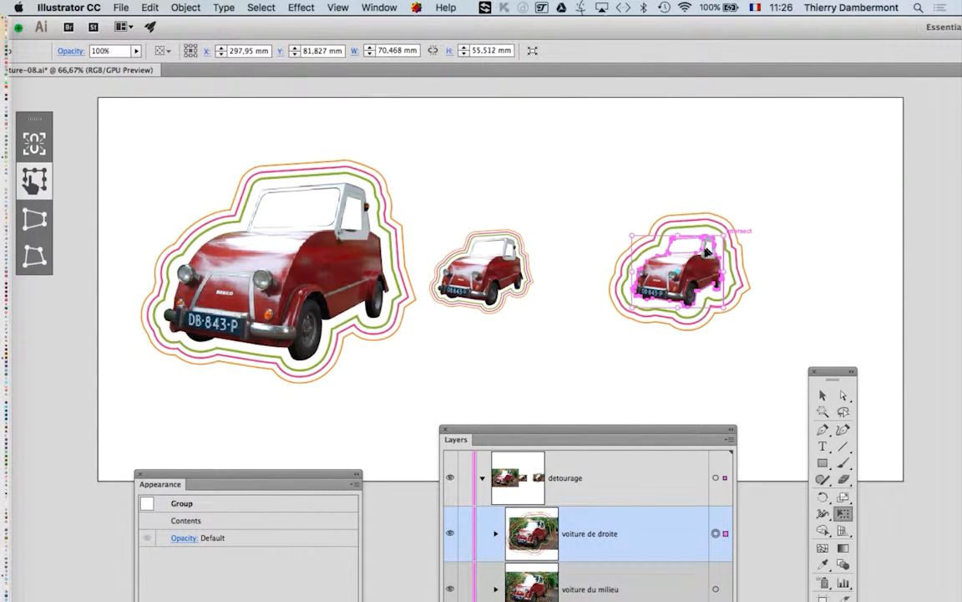
pyautogui.moveTo(692, 273); pyautogui.dragTo(641, 273)
pyautogui.press('v')
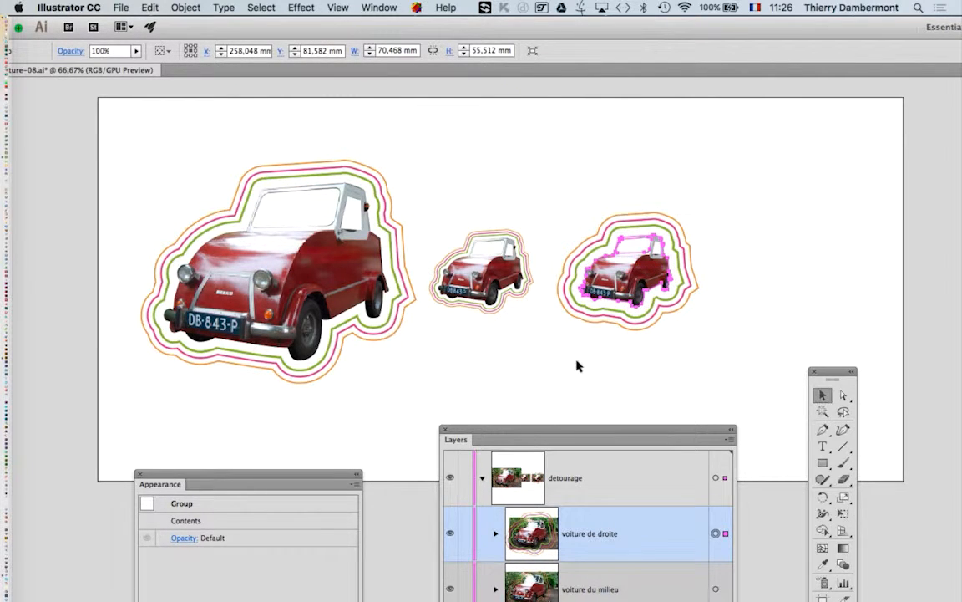
pyautogui.click(580, 333)
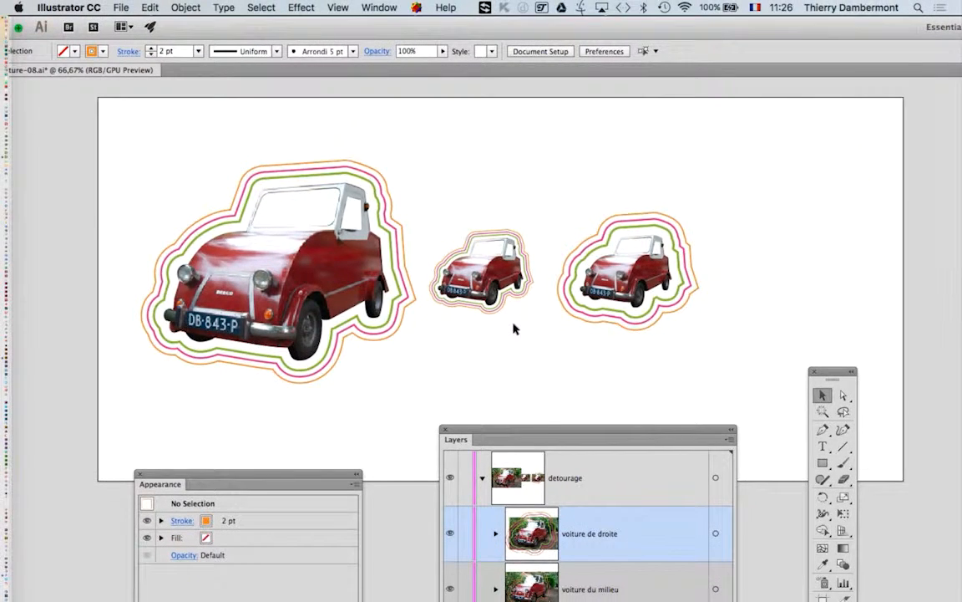
# Save the document as voiture-09.ai in the B1A1 AI folder with the default Illustrator CC options
pyautogui.press('super+minus')
pyautogui.moveTo(438, 332); pyautogui.dragTo(381, 300)
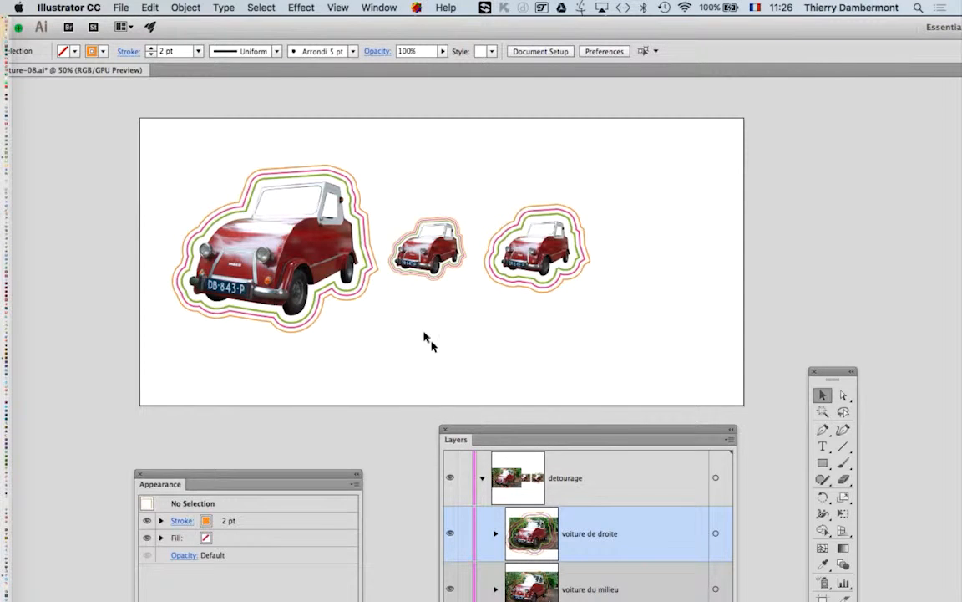
pyautogui.click(122, 7)
pyautogui.click(167, 124)
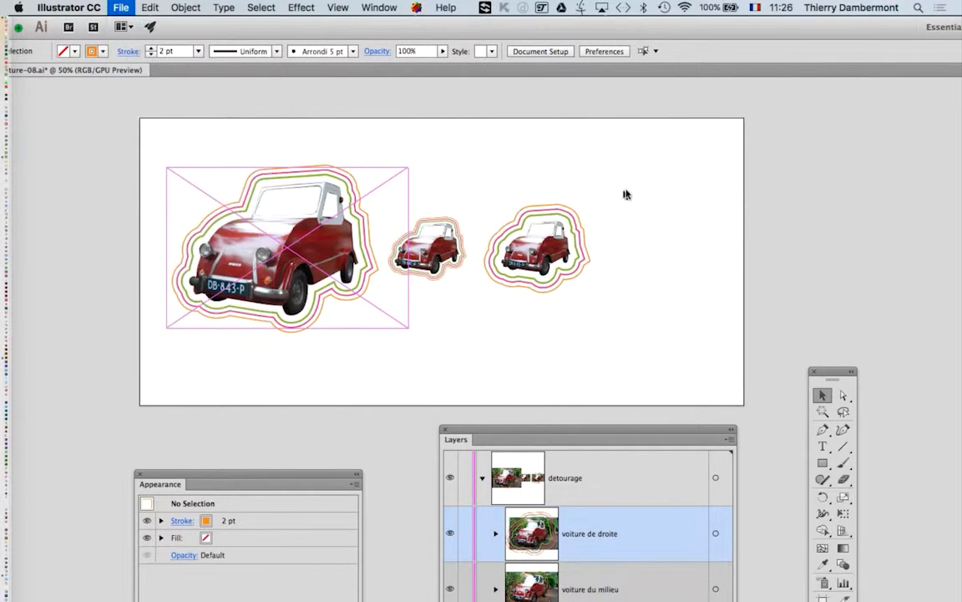
pyautogui.click(448, 114)
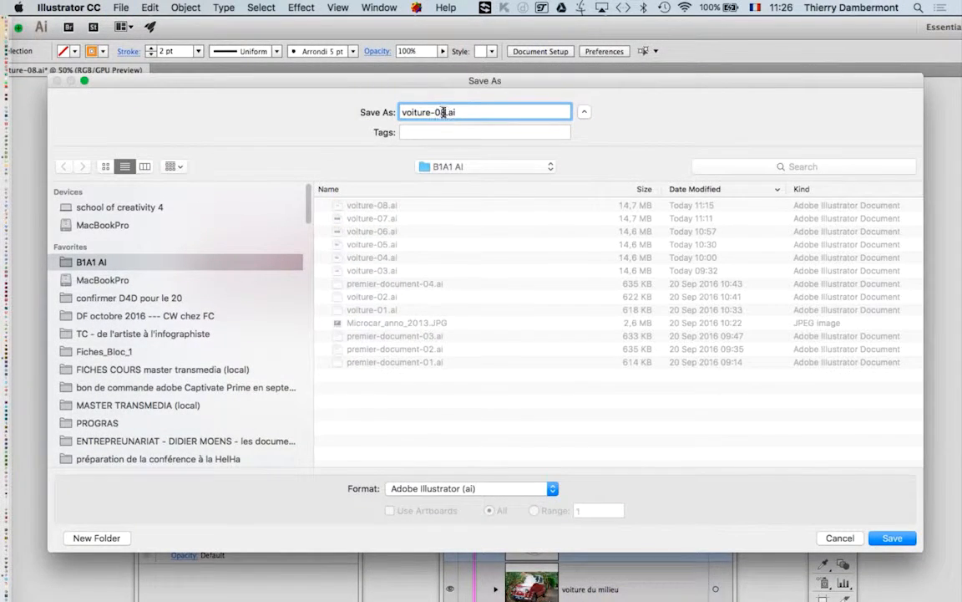
pyautogui.press('BackSpace')
pyautogui.write('9')
pyautogui.press('Return')
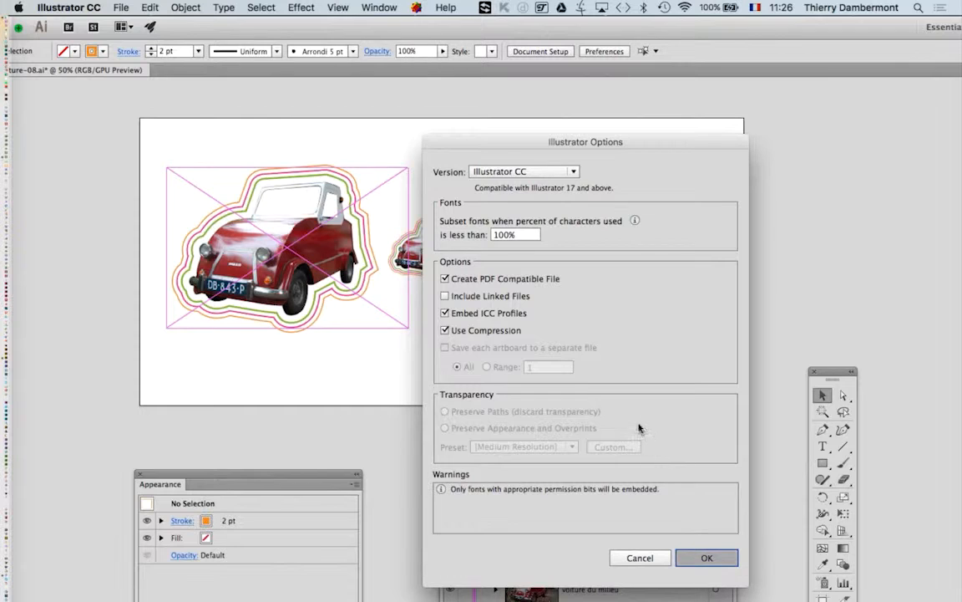
pyautogui.click(708, 556)
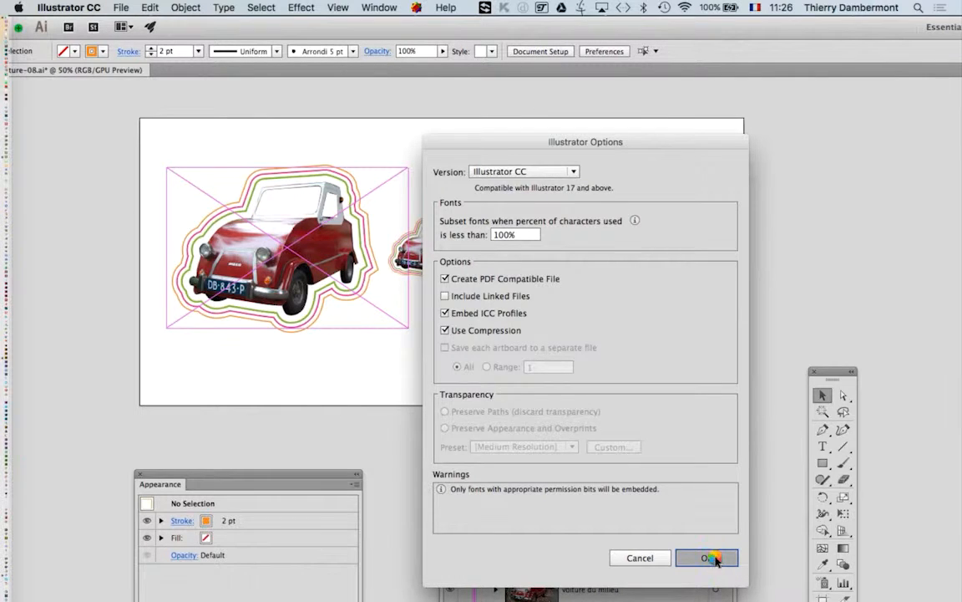